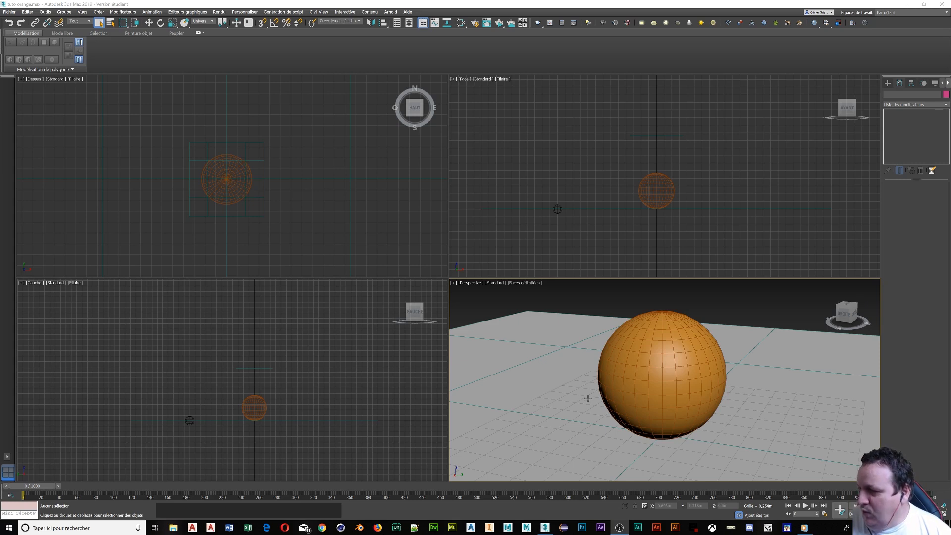
- Maximize the Perspective viewport and convert the orange sphere to an editable polygon
right_click(529, 304)
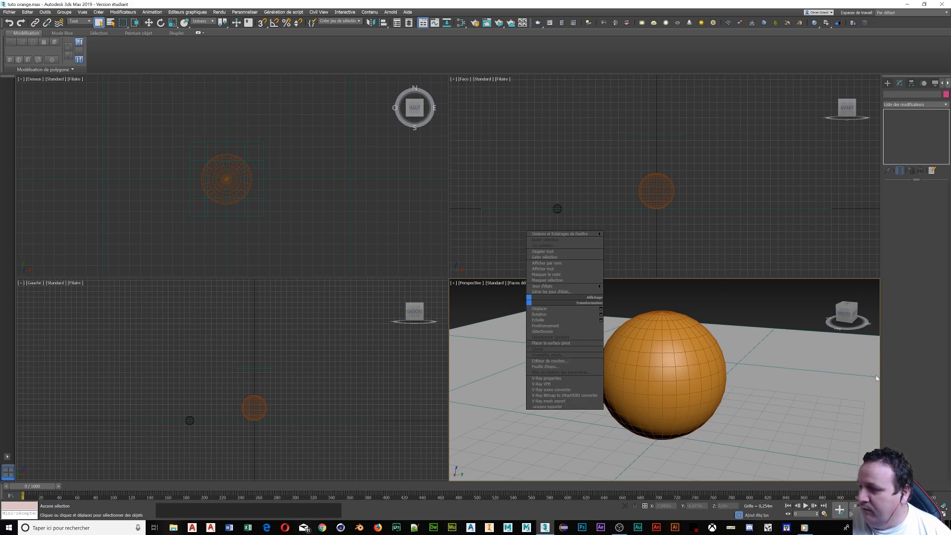
left_click(483, 313)
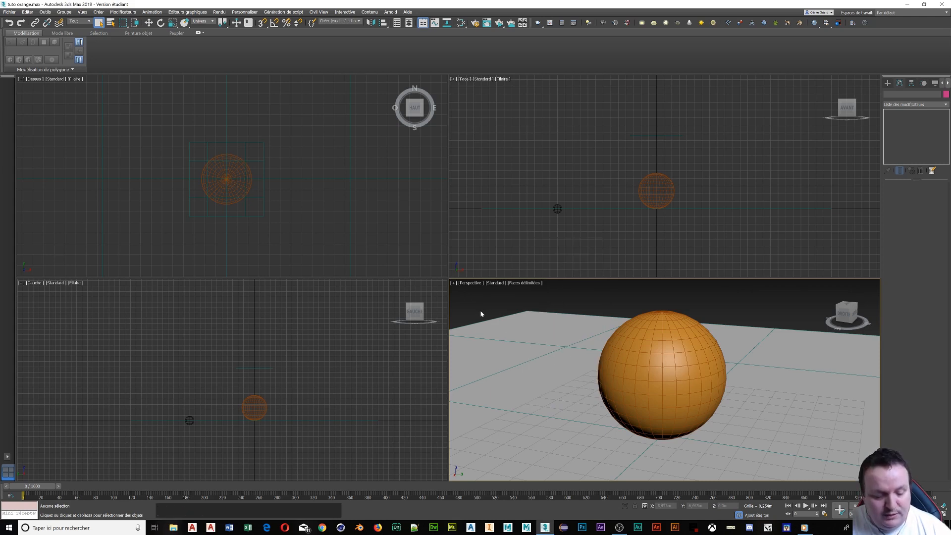
key("alt")
key("alt+w")
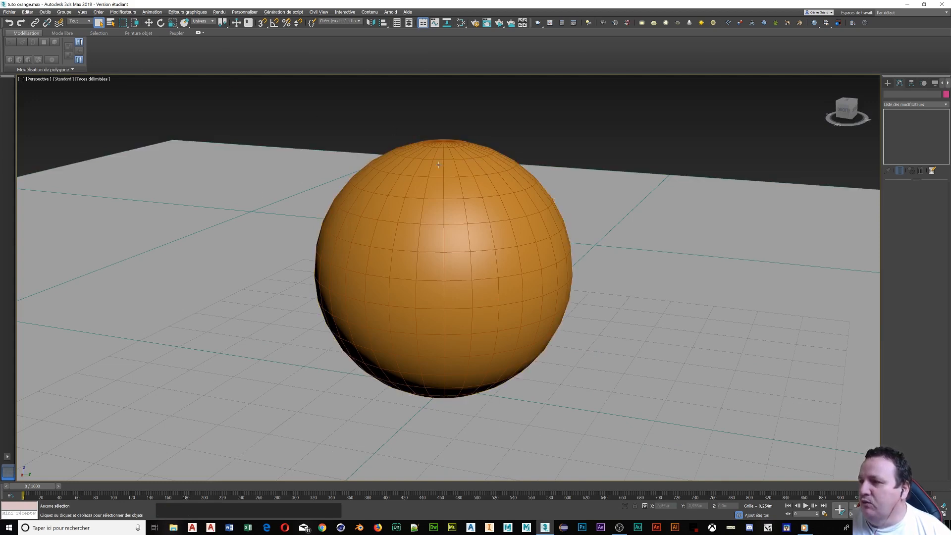
left_click(435, 278)
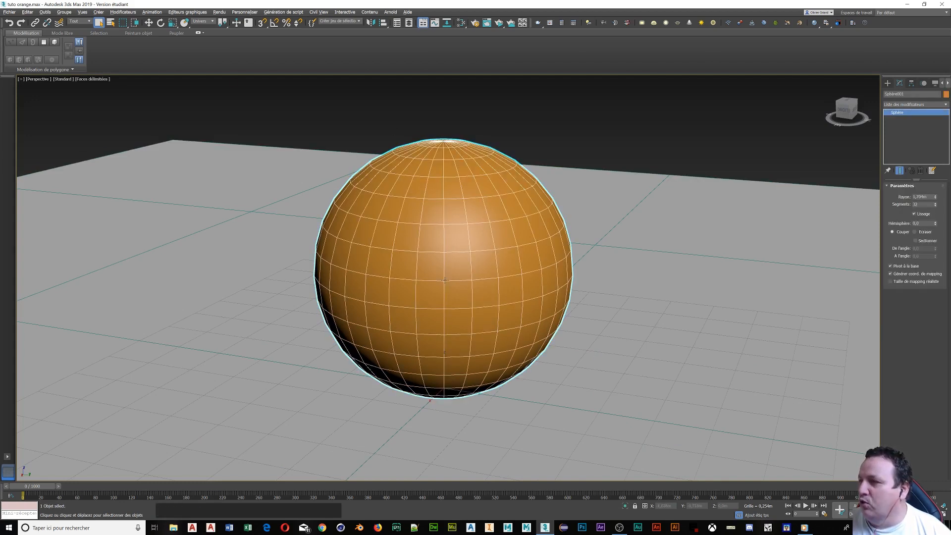
right_click(450, 240)
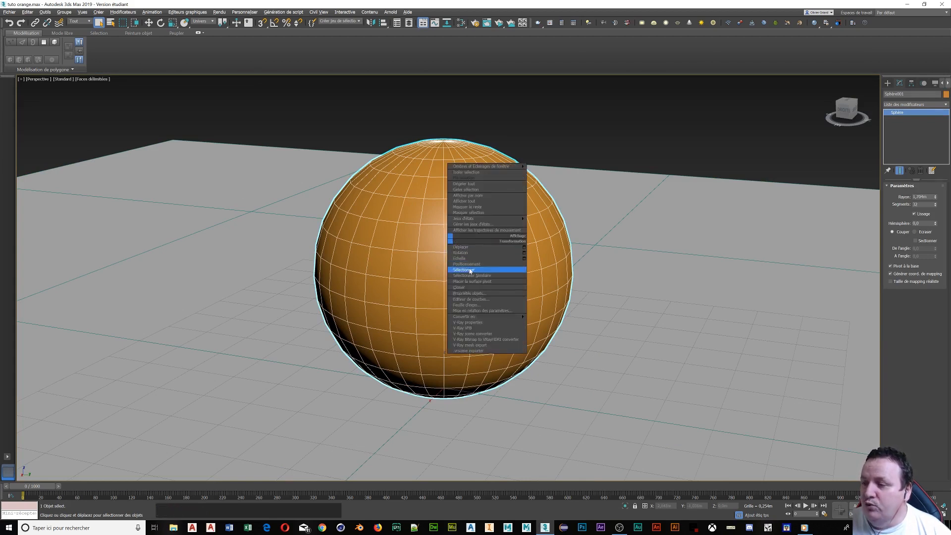
mouse_move(474, 320)
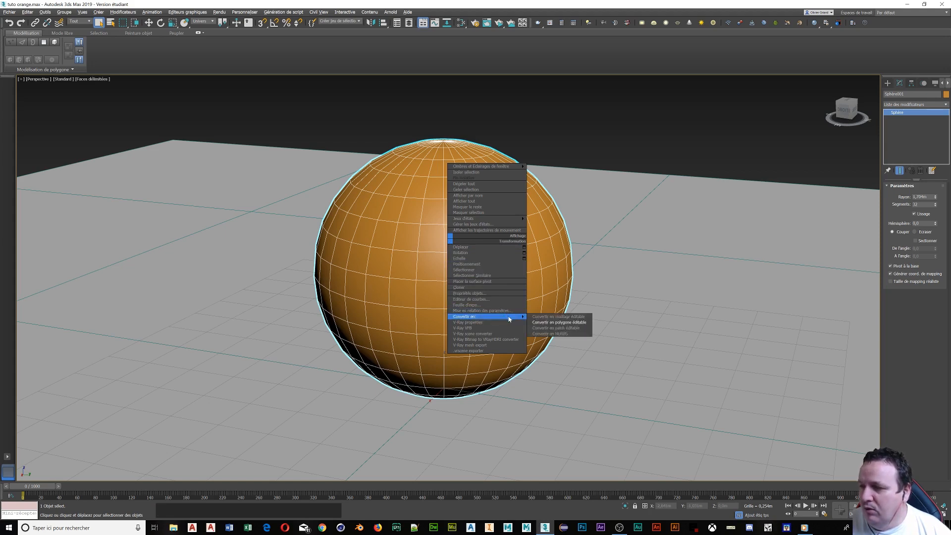
left_click(547, 322)
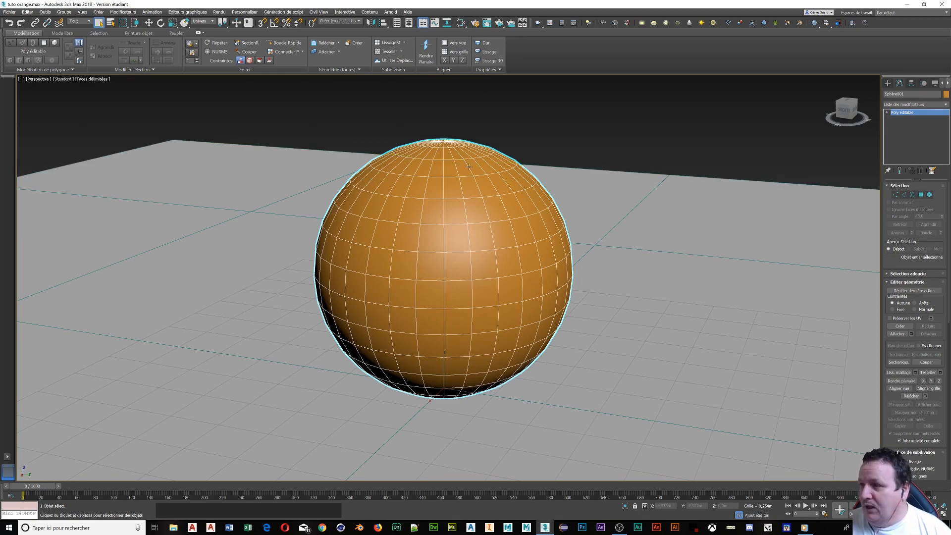
- Select the full edge loop closest to the sphere's top pole and scale it down to a small ring around the pole
scroll(470, 167, "up", 3)
scroll(469, 167, "up", 2)
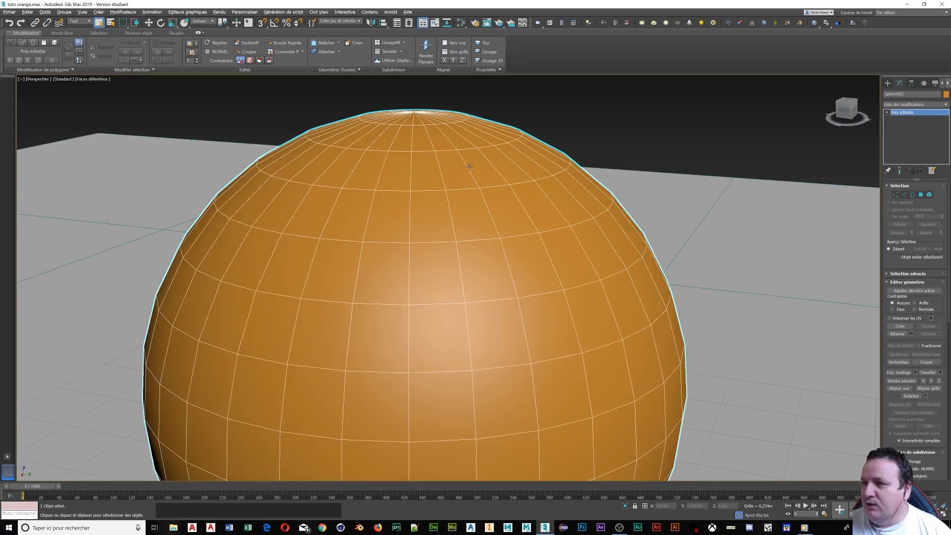
scroll(470, 167, "up", 2)
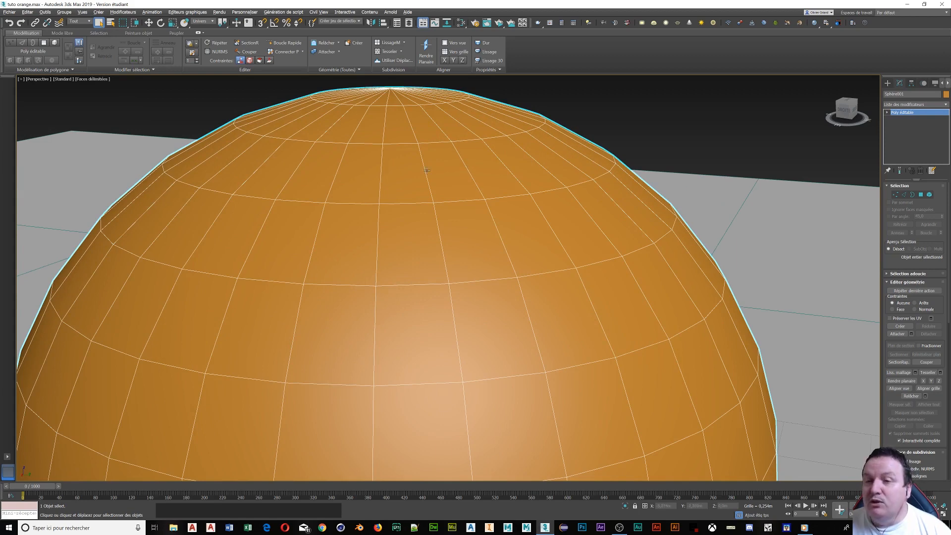
middle_click_drag(426, 170, 469, 403)
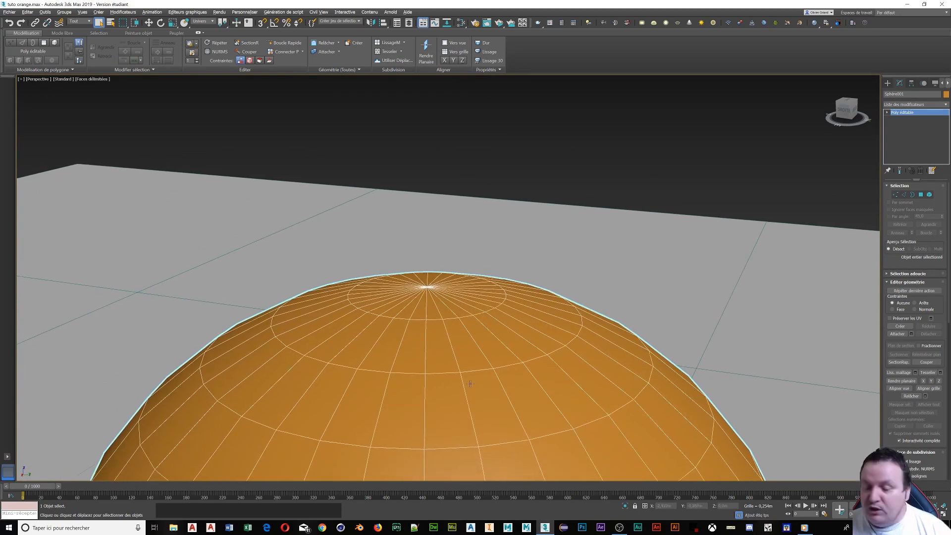
key("alt")
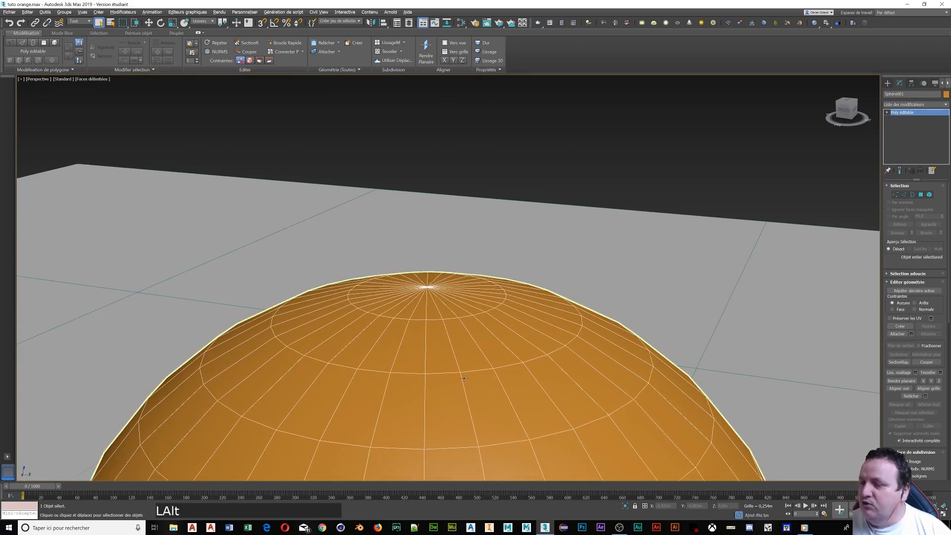
middle_click_drag(446, 330, 432, 222, "alt")
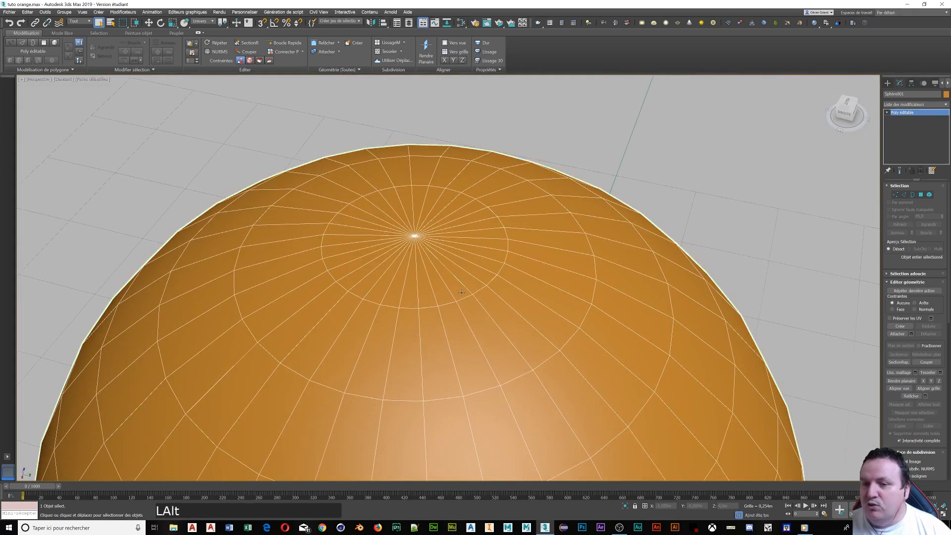
scroll(522, 256, "up", 4)
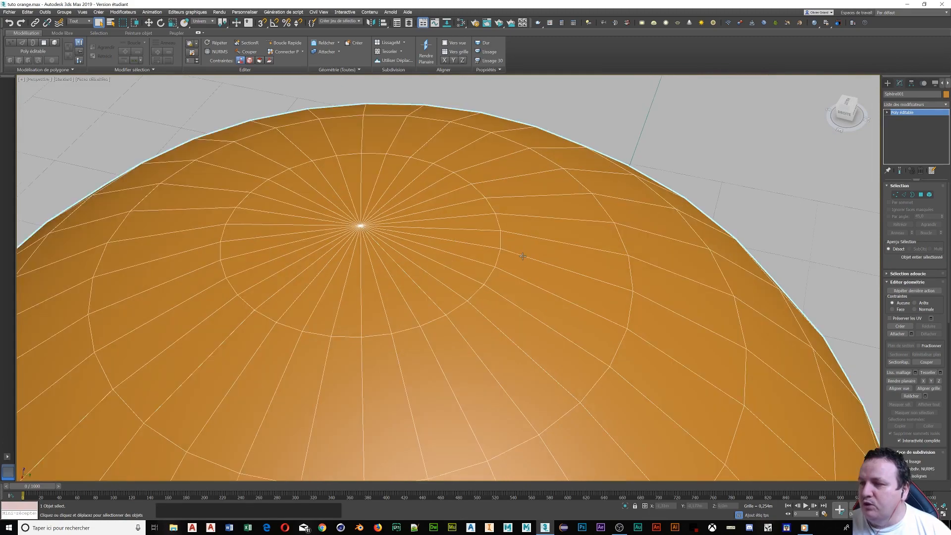
mouse_move(381, 286)
middle_mouse_down("alt")
mouse_move(360, 283)
mouse_move(367, 290)
middle_mouse_up("alt")
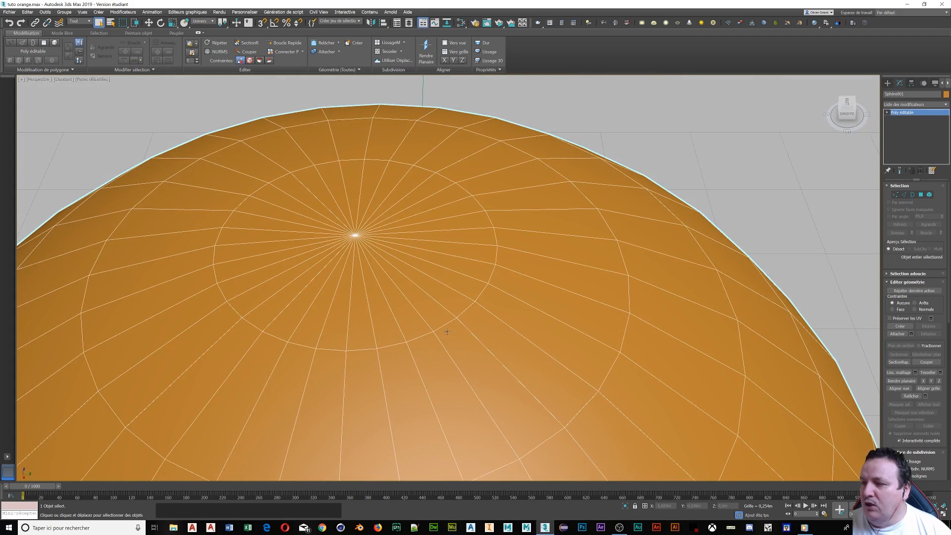
left_click(905, 195)
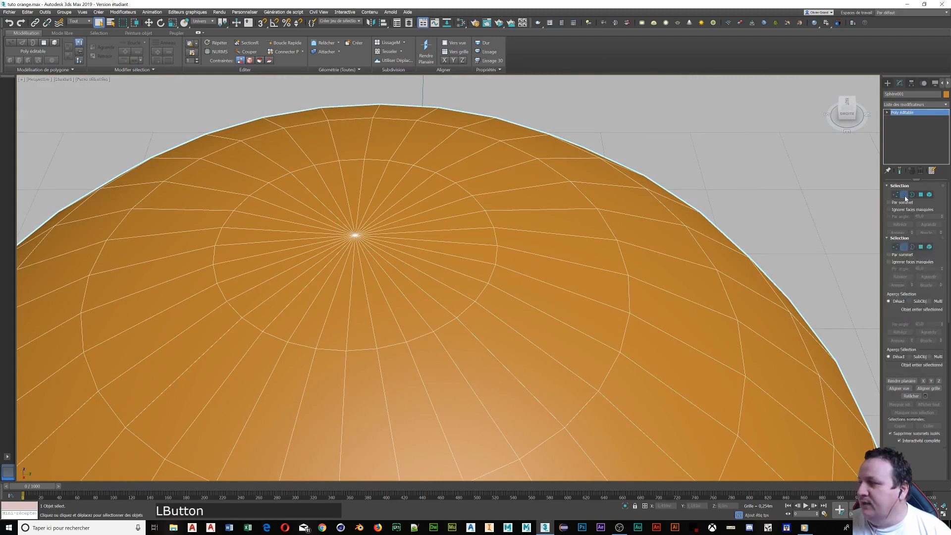
left_click(390, 348)
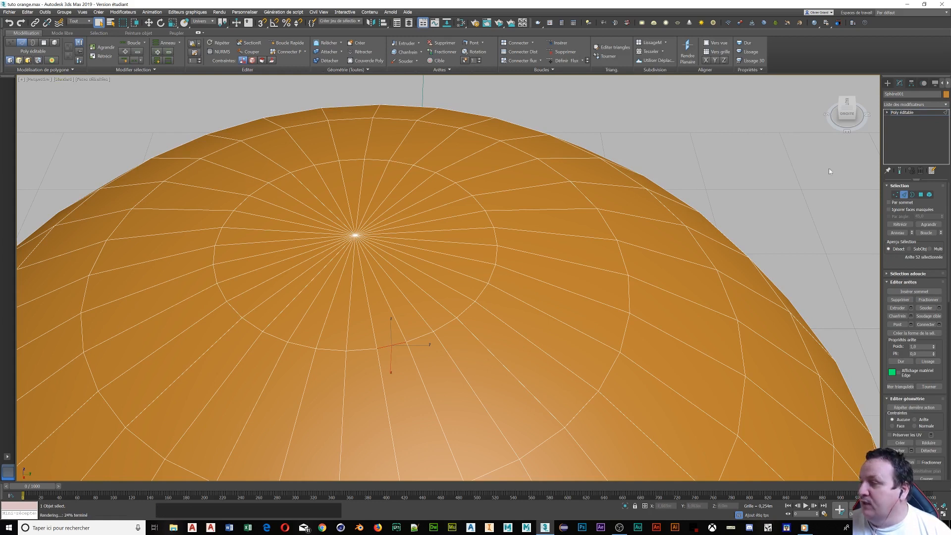
left_click(925, 234)
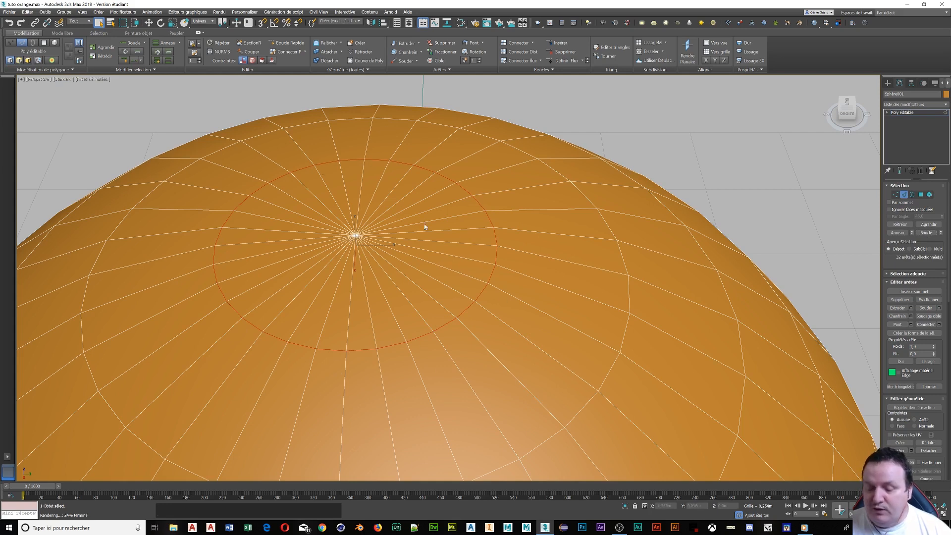
key("w")
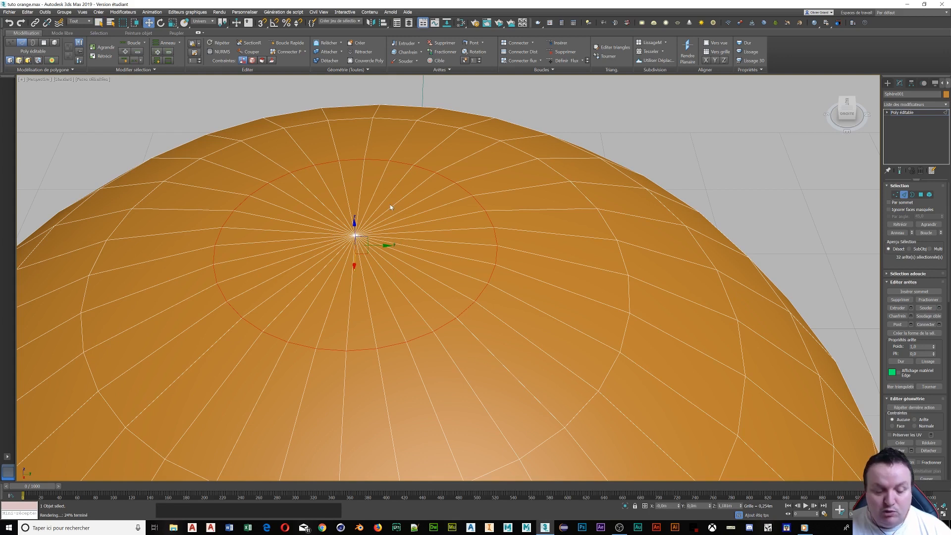
key("r")
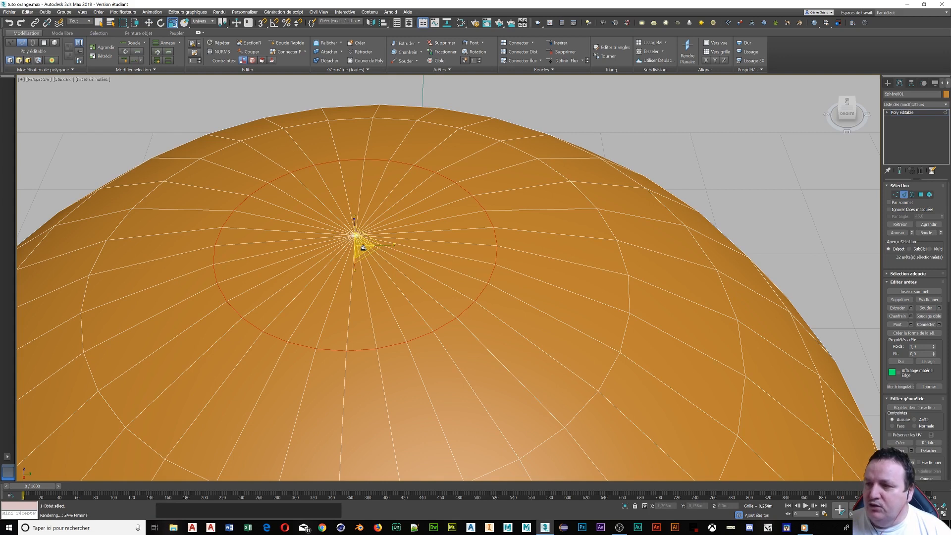
left_click_drag(364, 247, 363, 355)
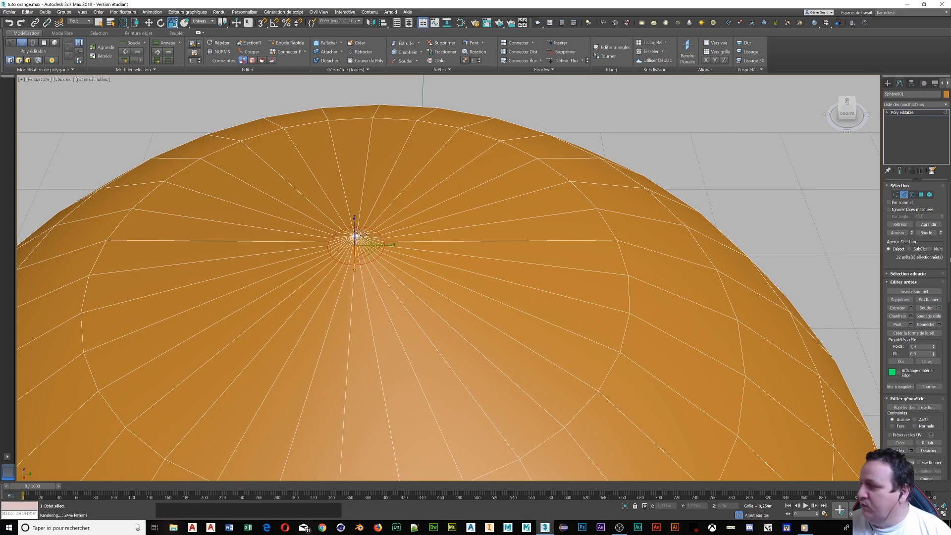
- Move the single vertex at the sphere's top pole slightly downward along Z to form a dimple inside the small ring
left_click(897, 195)
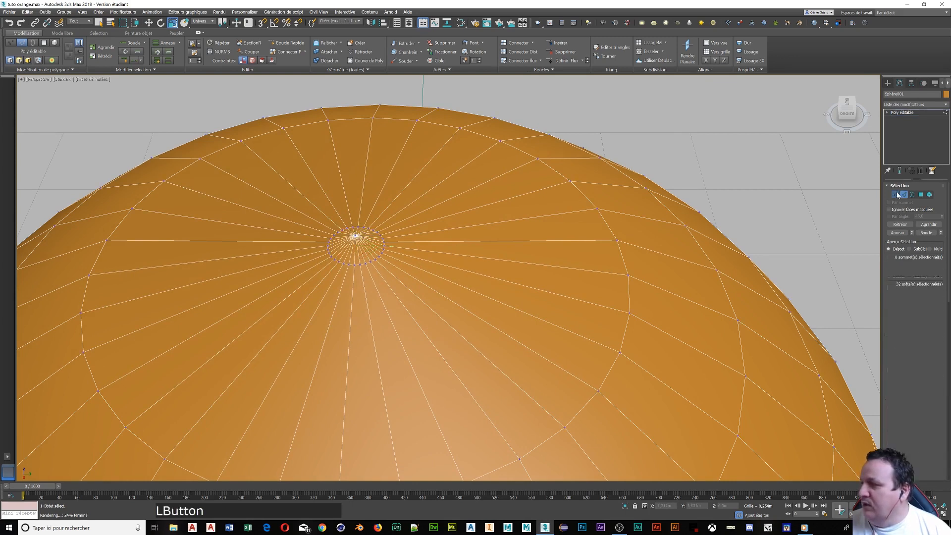
left_click(355, 237)
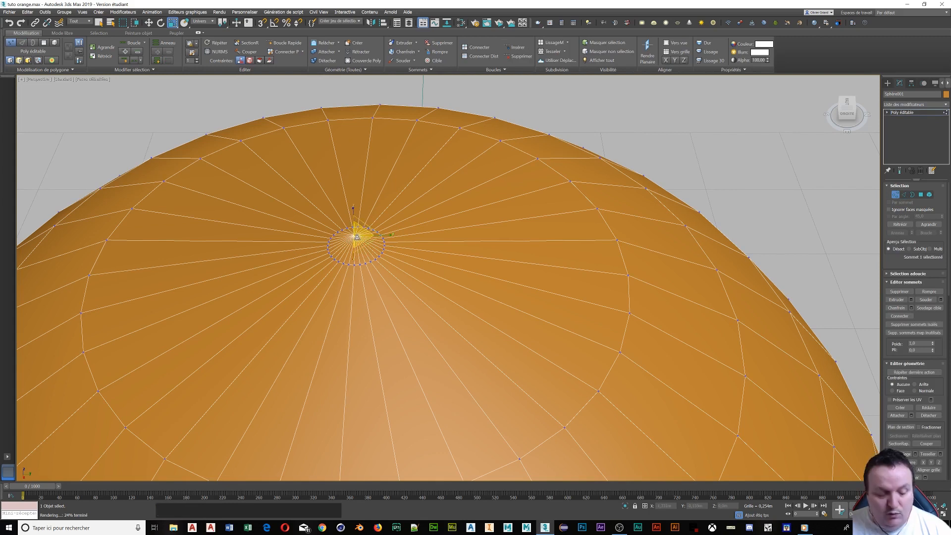
key("w")
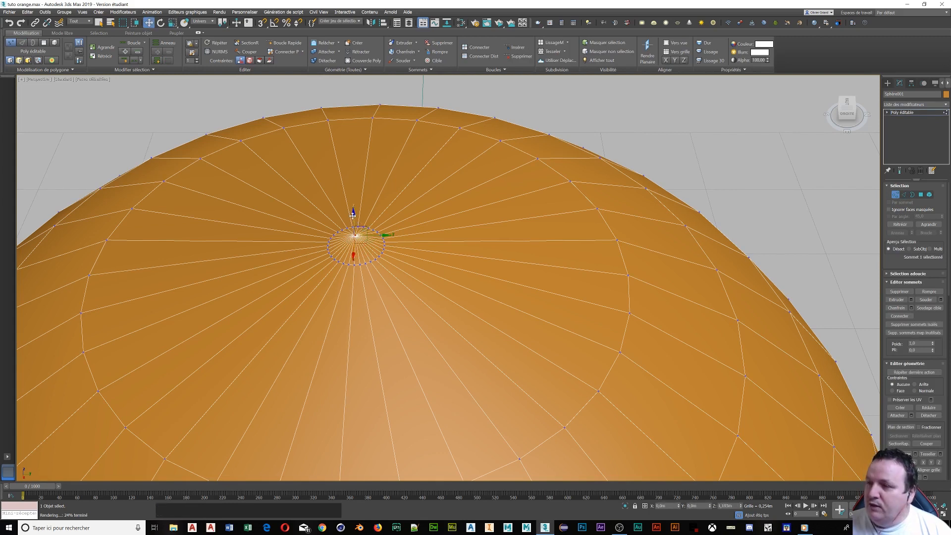
left_click_drag(353, 216, 354, 236)
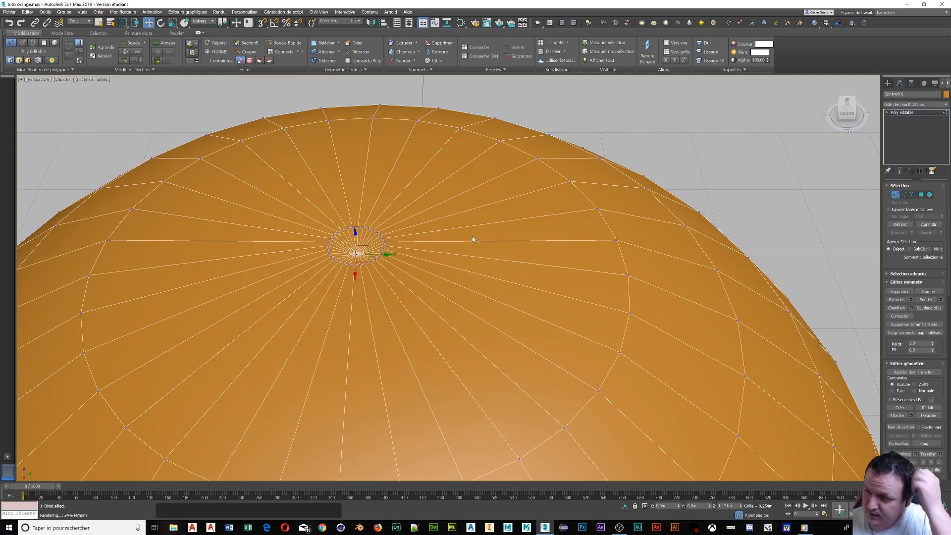
- Connect the ring of radial edges between the small top ring and the next loop with 5 segments
left_click(905, 196)
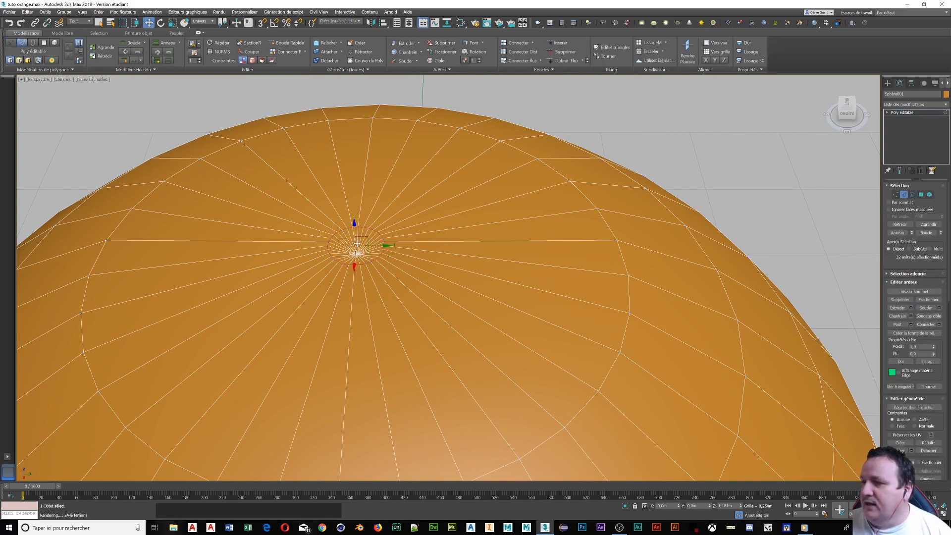
left_click(486, 257)
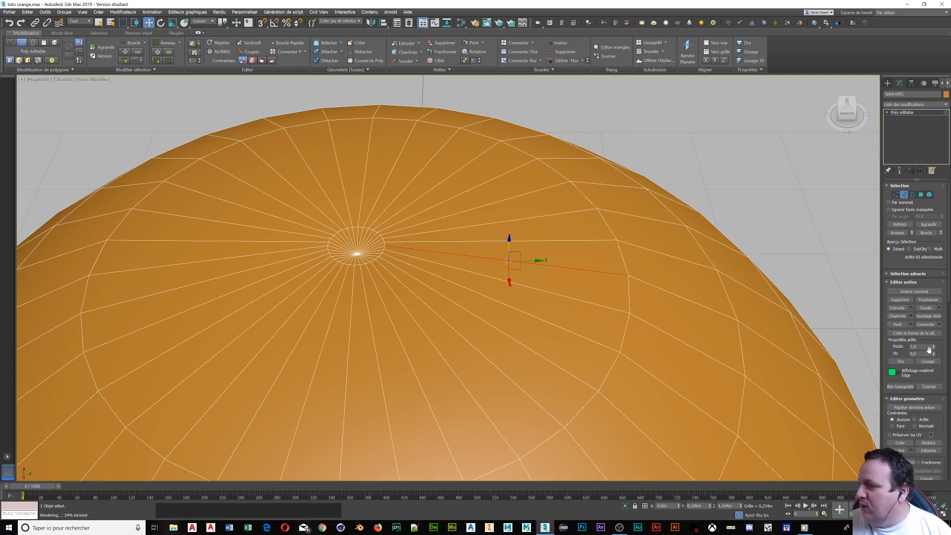
left_click(898, 233)
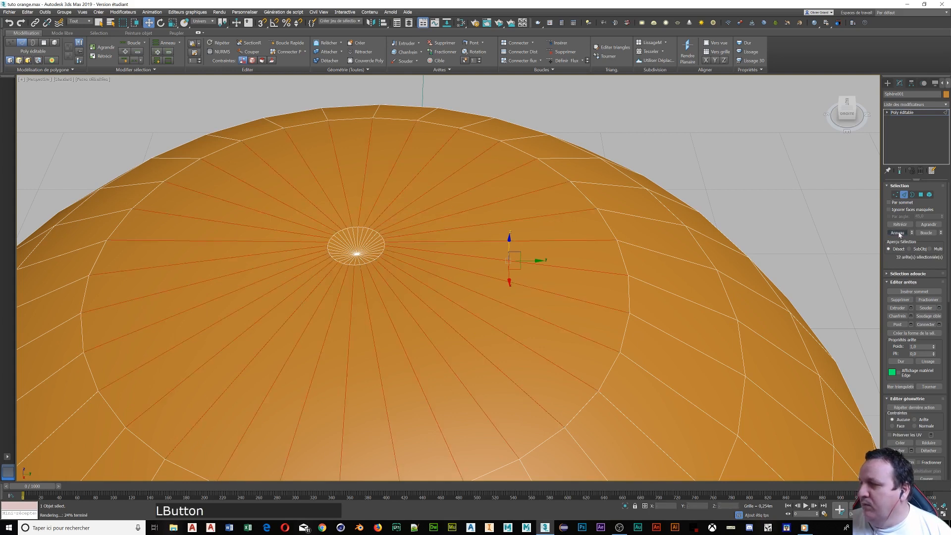
left_click(940, 325)
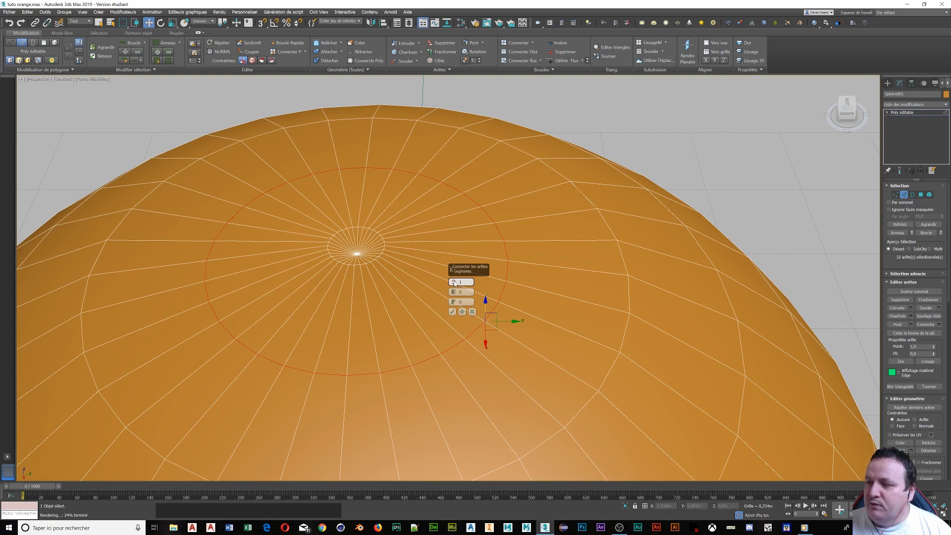
left_click_drag(454, 283, 454, 281)
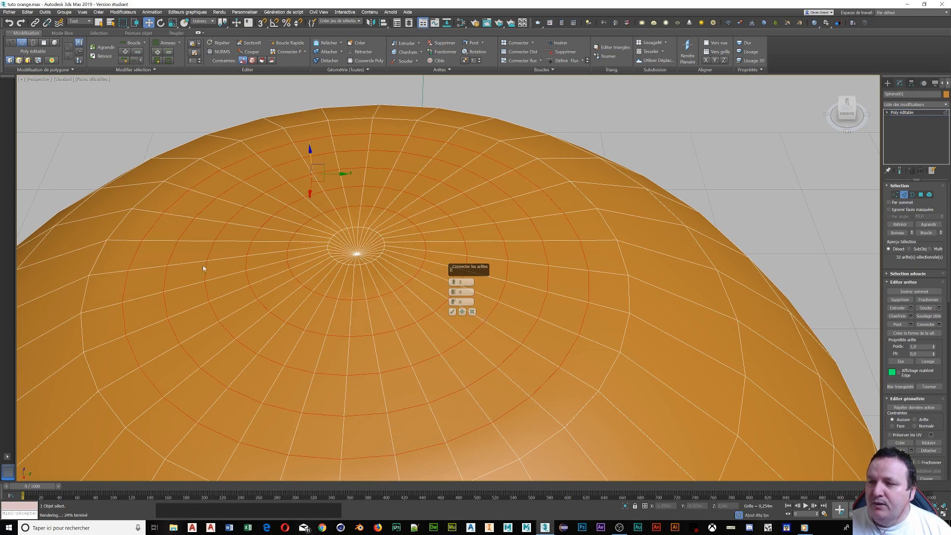
left_click(452, 312)
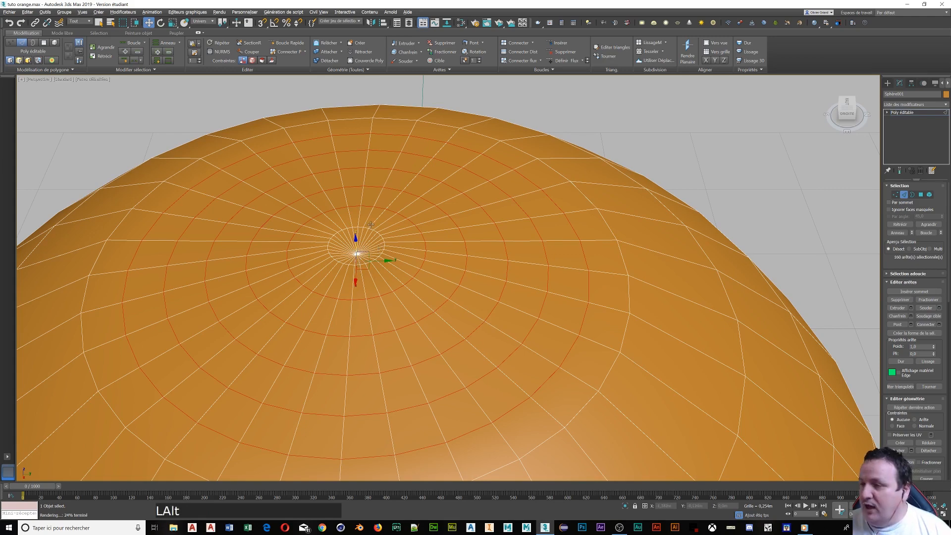
- Maximize the Front viewport in a straight front view, framed closely on the top of the sphere
key("alt+w")
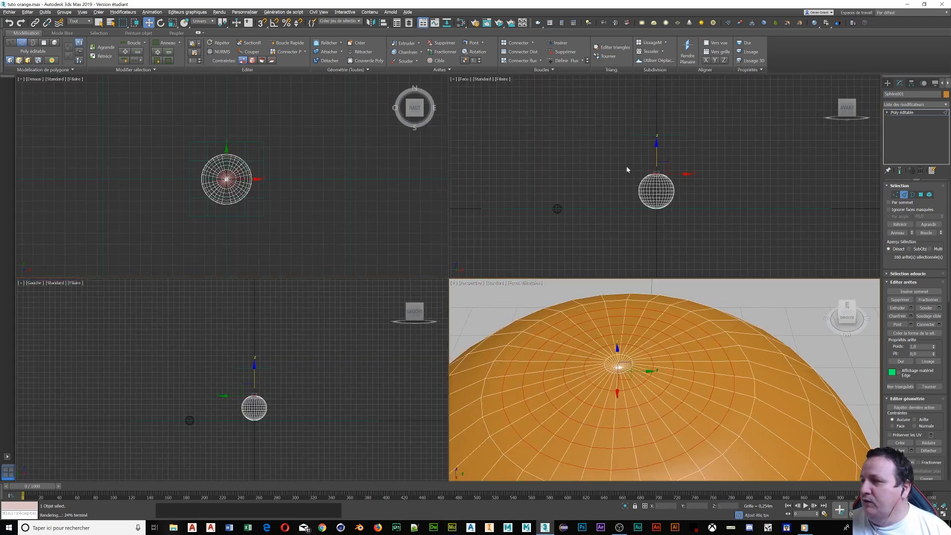
right_click(576, 124)
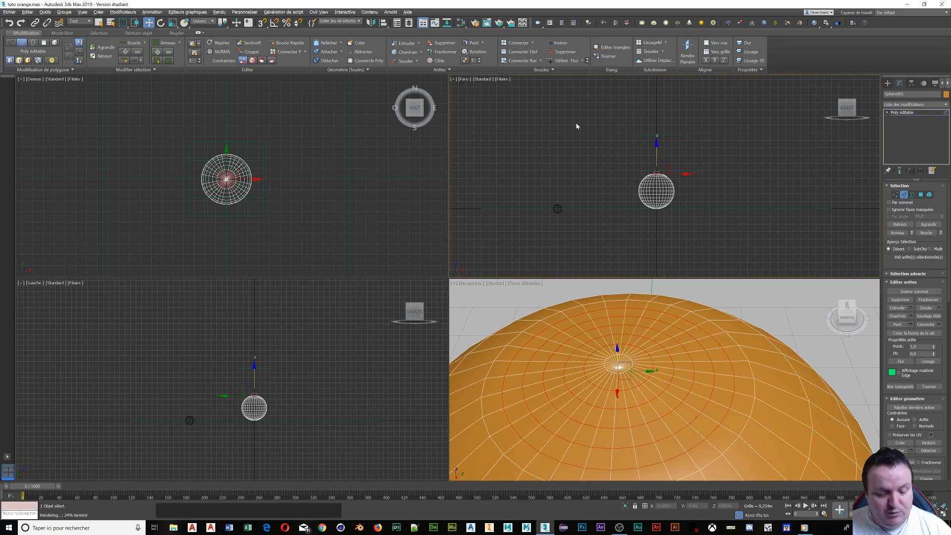
key("alt+w")
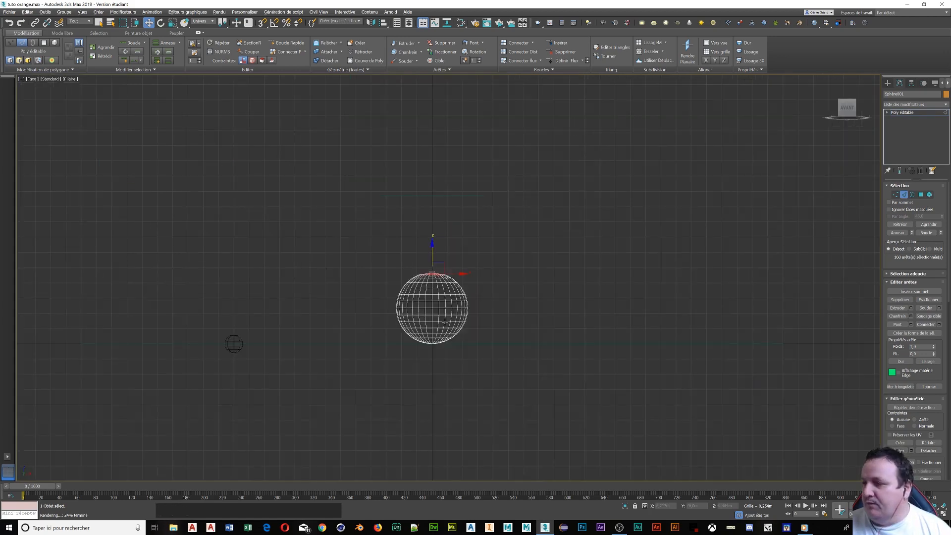
scroll(445, 318, "up", 5)
scroll(387, 154, "up", 4)
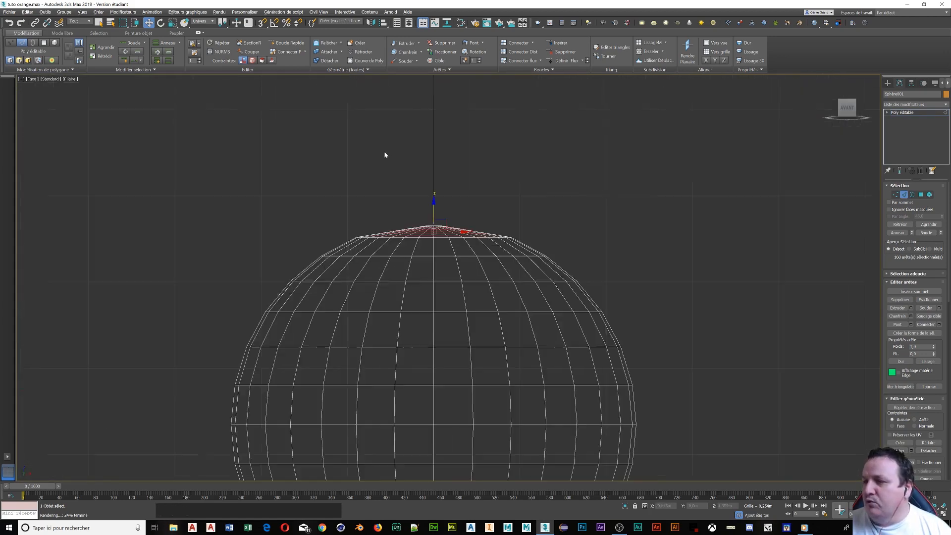
scroll(415, 185, "up", 2)
scroll(472, 265, "up", 3)
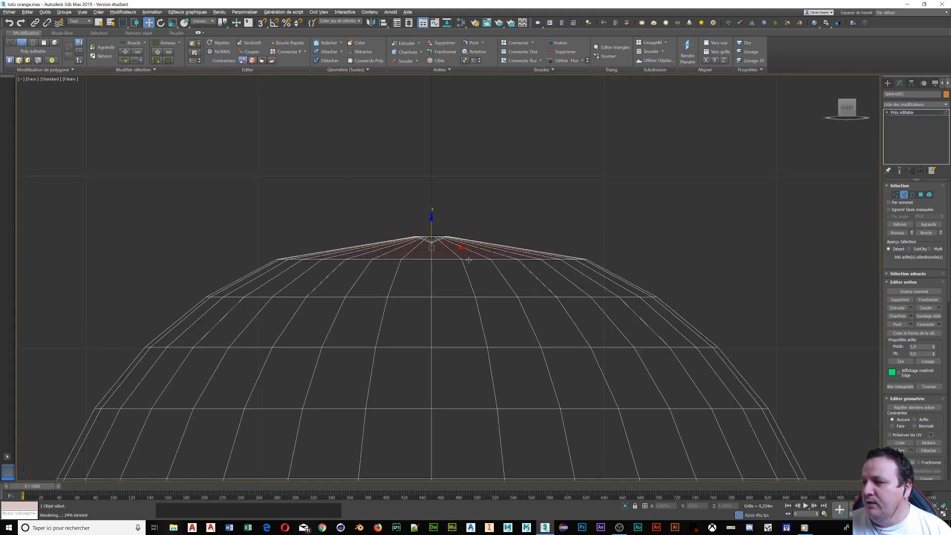
scroll(418, 248, "up", 2)
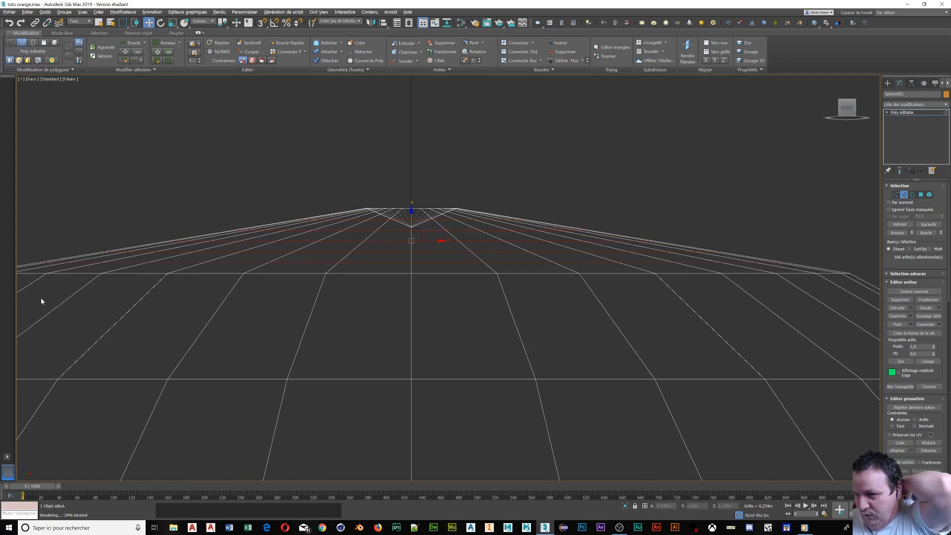
scroll(100, 272, "down", 2)
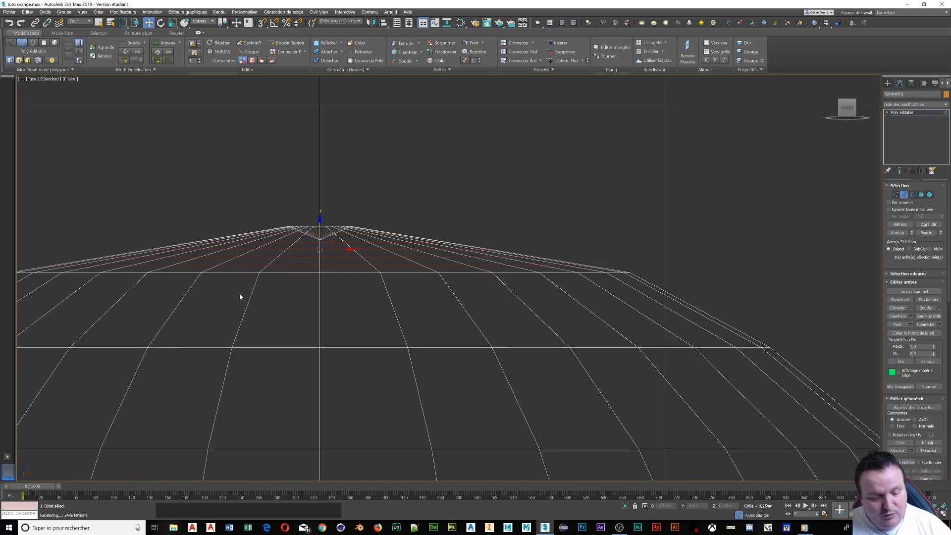
left_click(213, 267)
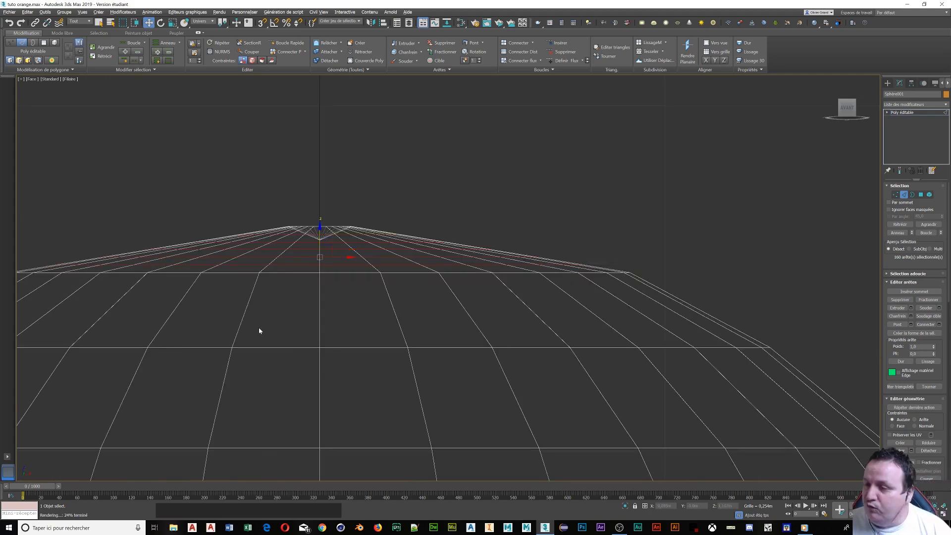
middle_click_drag(260, 331, 260, 331, "alt")
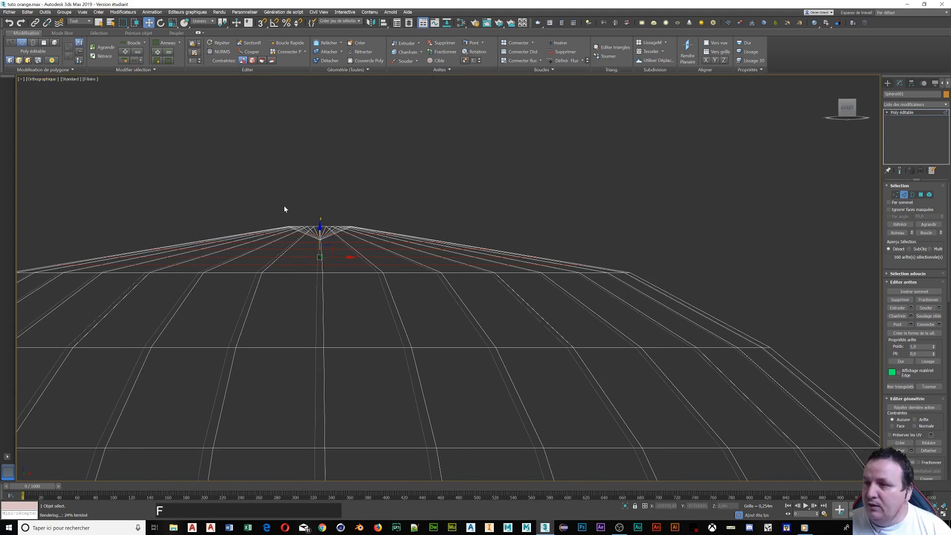
key("f")
scroll(420, 243, "up", 4)
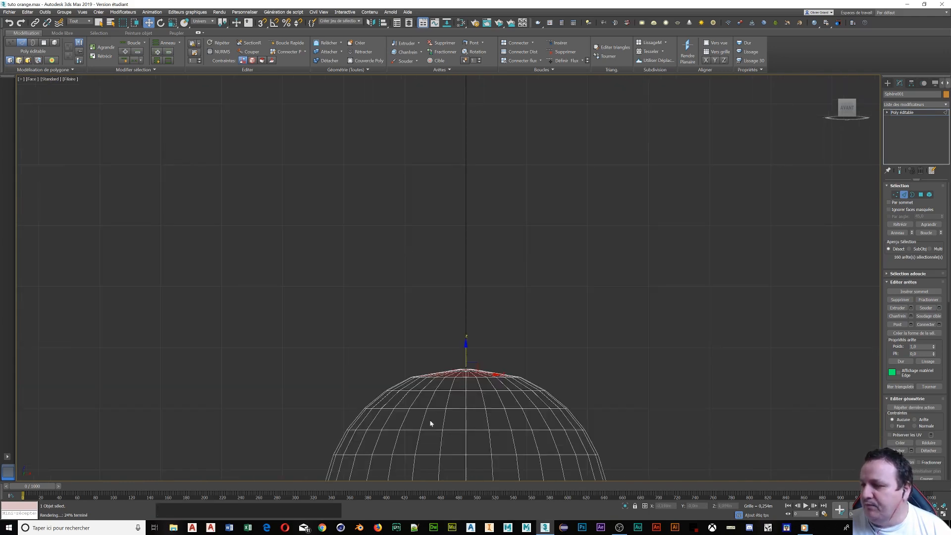
scroll(430, 421, "up", 4)
scroll(686, 284, "up", 3)
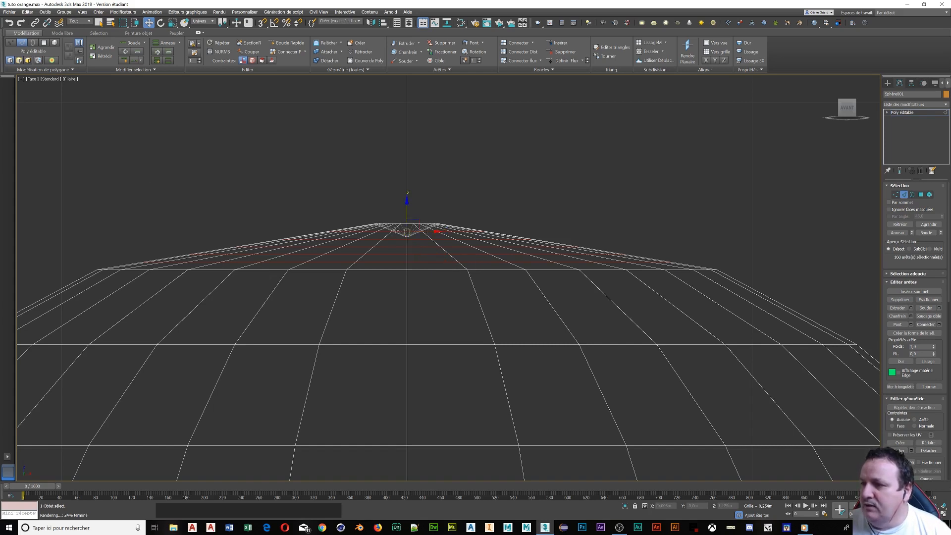
- Raise the two new edge loops nearest the small top ring along Z, one full loop at a time, to round the flattened top
left_click(383, 231)
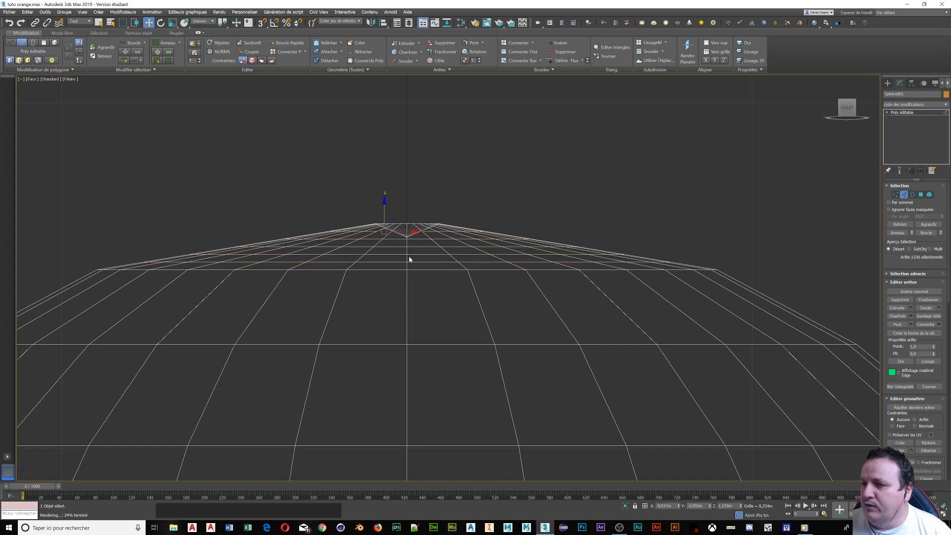
left_click(926, 233)
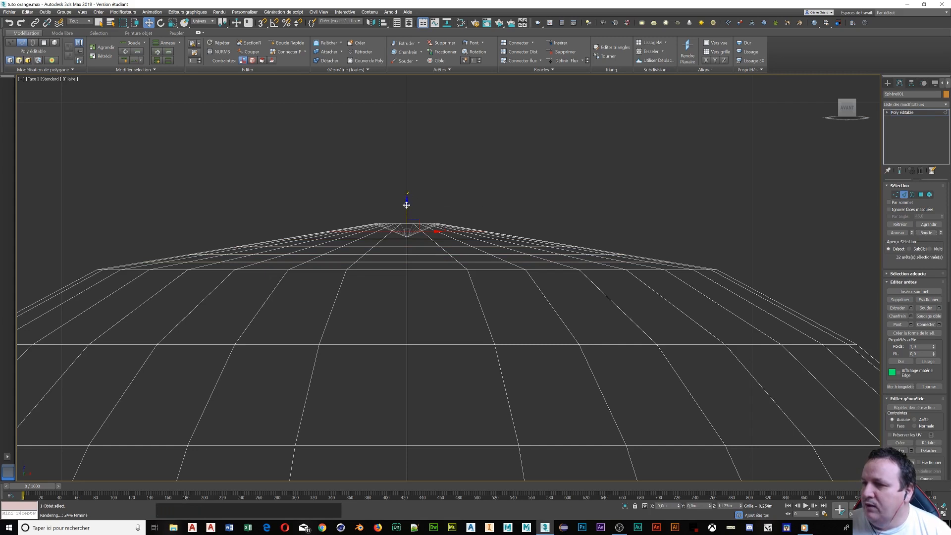
left_click_drag(407, 202, 404, 197)
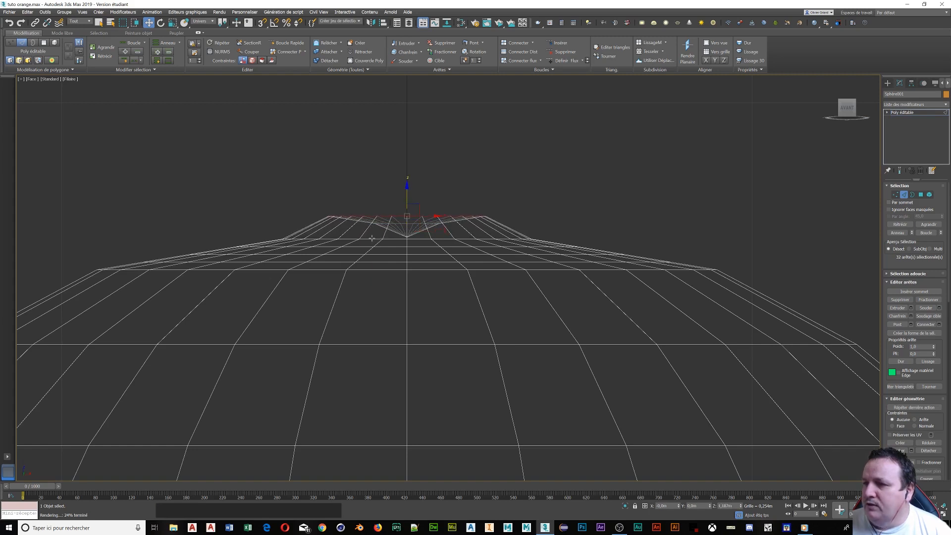
left_click(372, 238)
left_click(926, 233)
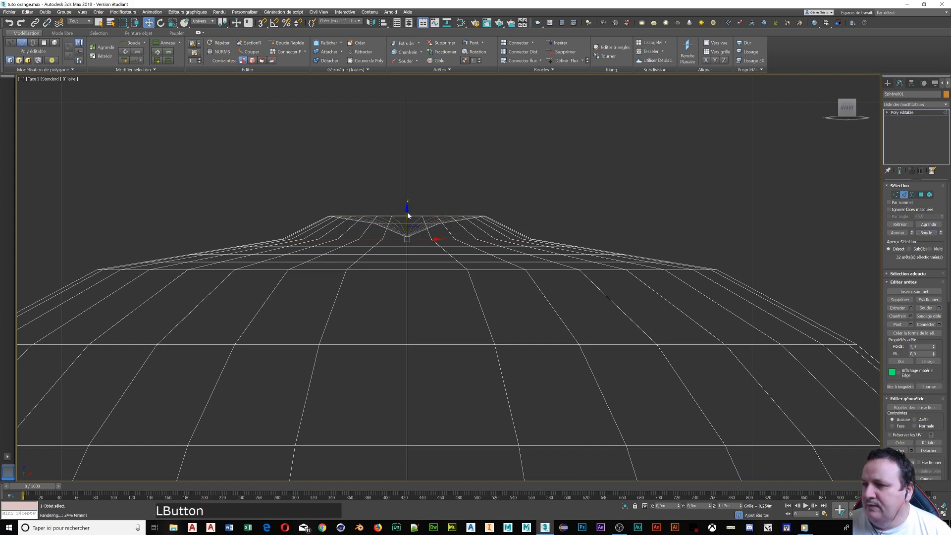
left_click_drag(409, 215, 402, 197)
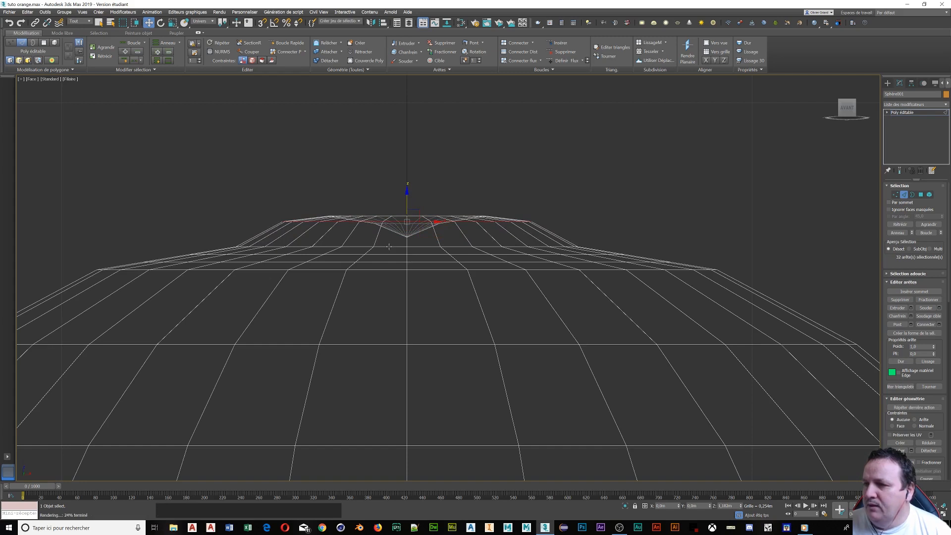
- Select the full third new edge loop out from the small top ring and raise it along Z to continue the rounded profile
left_click(389, 246)
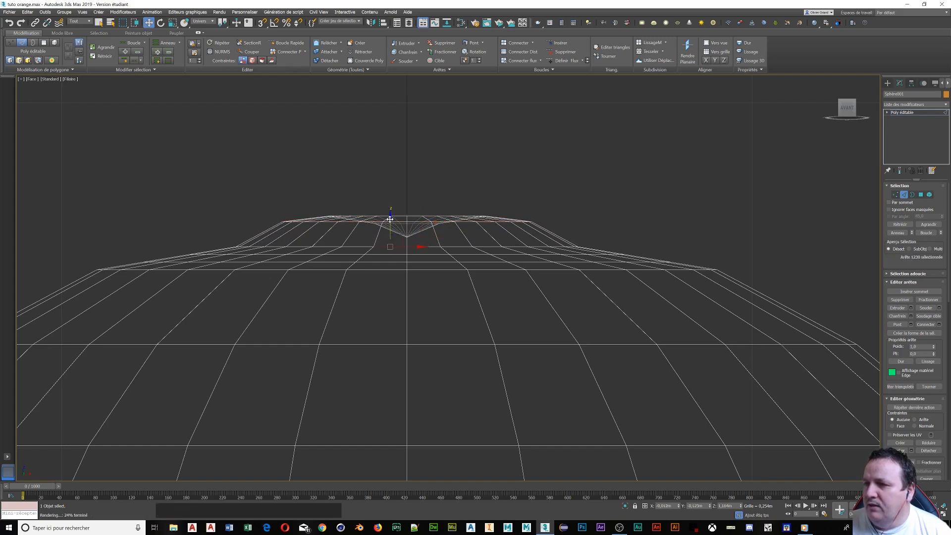
left_click_drag(390, 219, 389, 215)
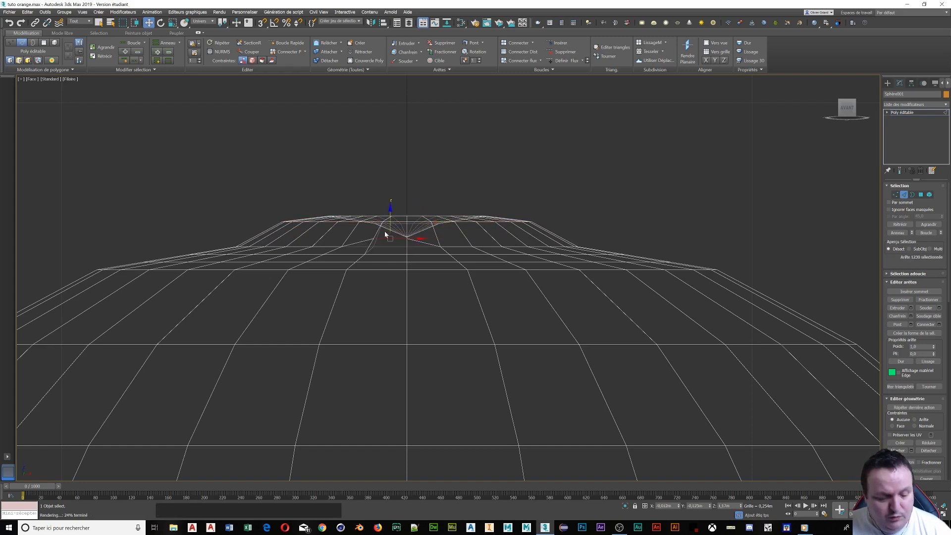
key("ctrl+z")
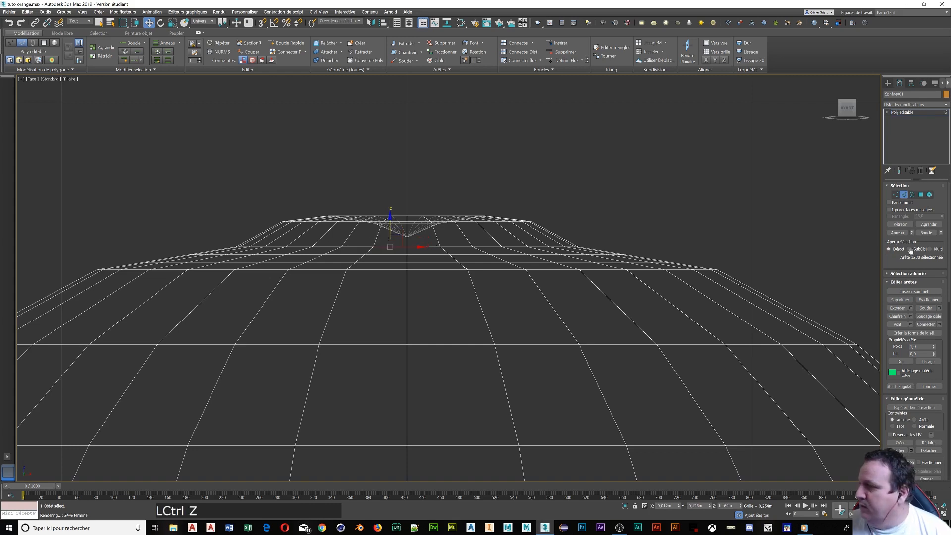
left_click(925, 233)
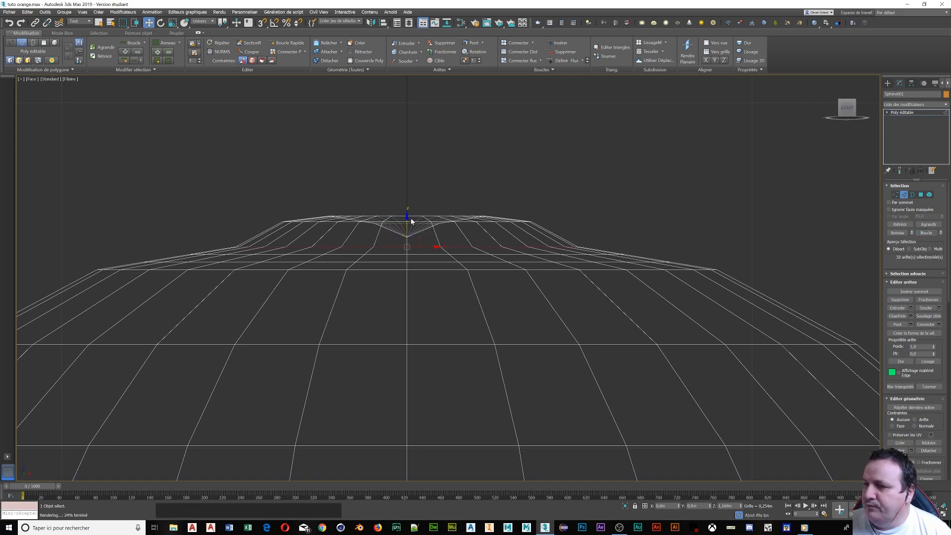
left_click_drag(406, 220, 404, 204)
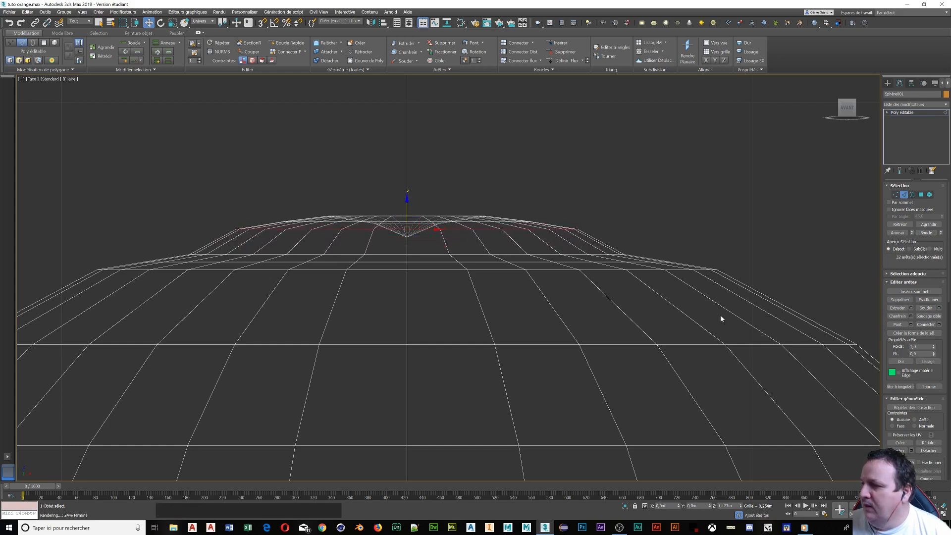
- Raise the fourth and fifth new edge loops along Z, one full loop at a time, to blend the top into the sphere's curve
left_click(390, 253)
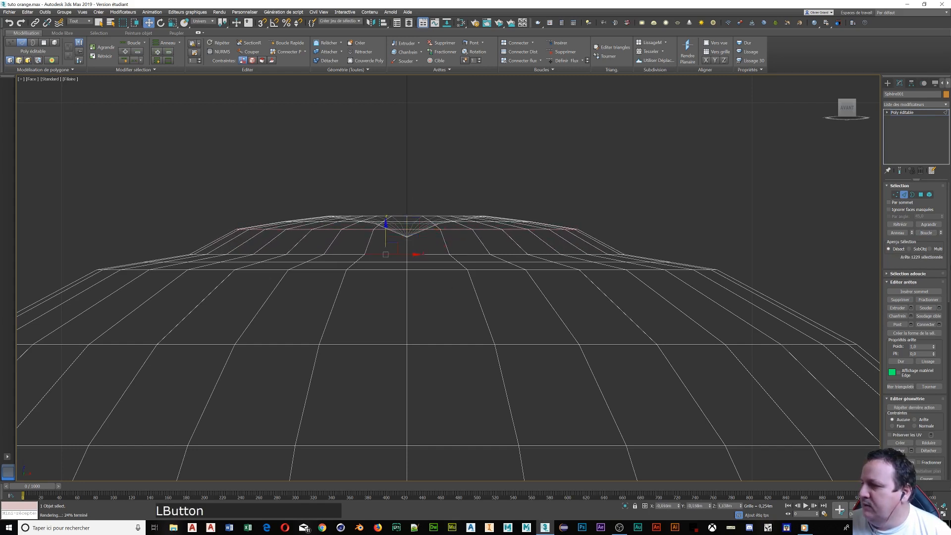
left_click(926, 233)
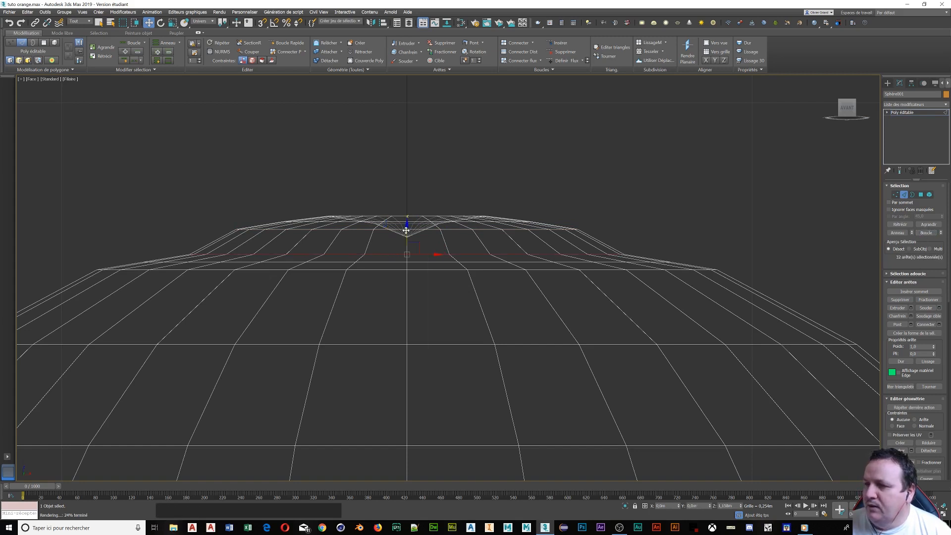
left_click_drag(406, 229, 407, 215)
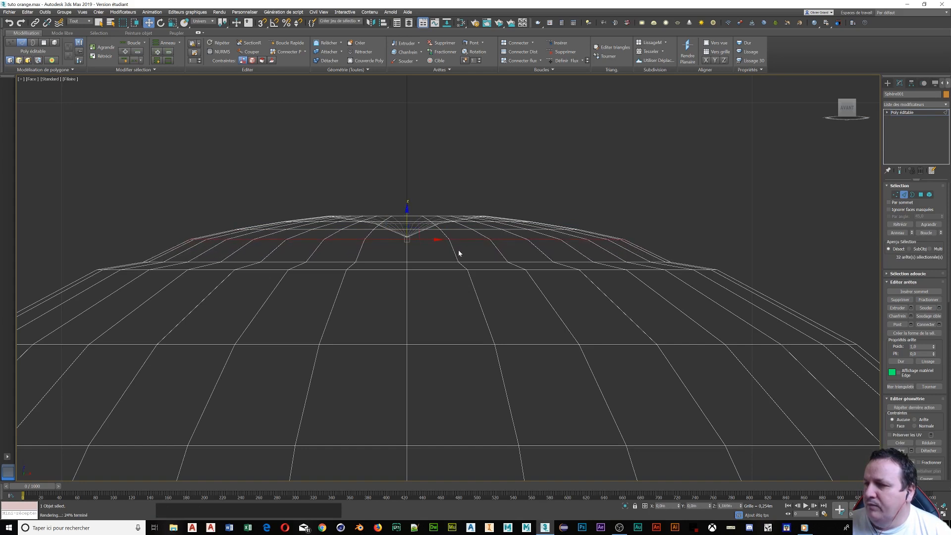
left_click(436, 261)
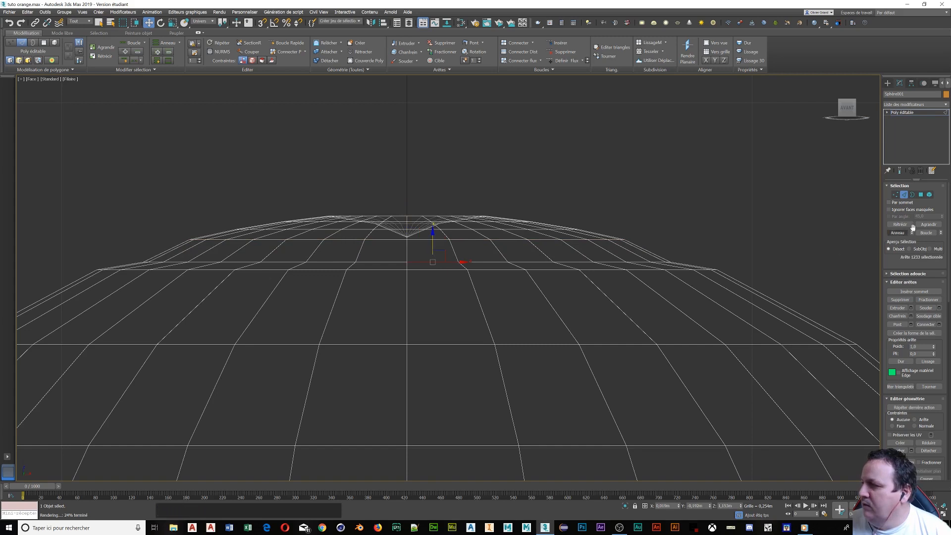
left_click(927, 233)
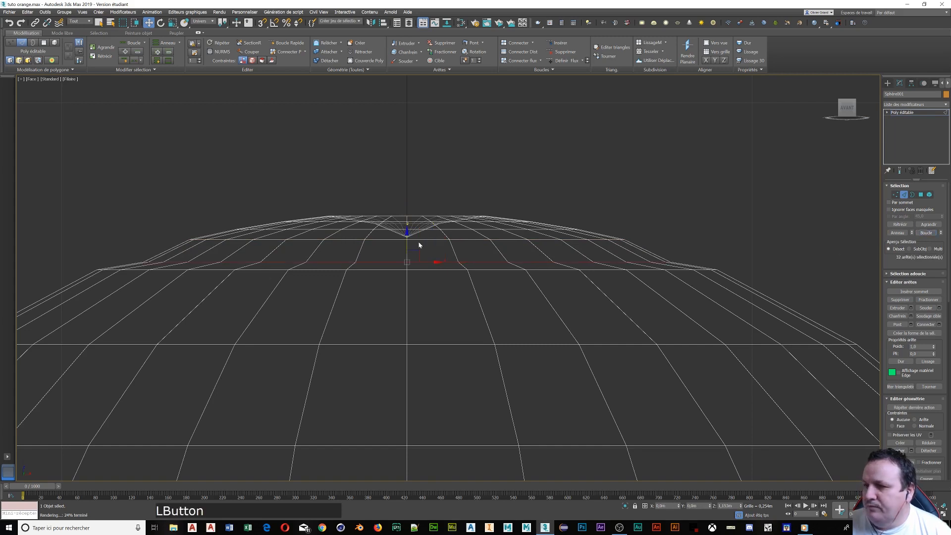
left_click_drag(407, 230, 408, 230)
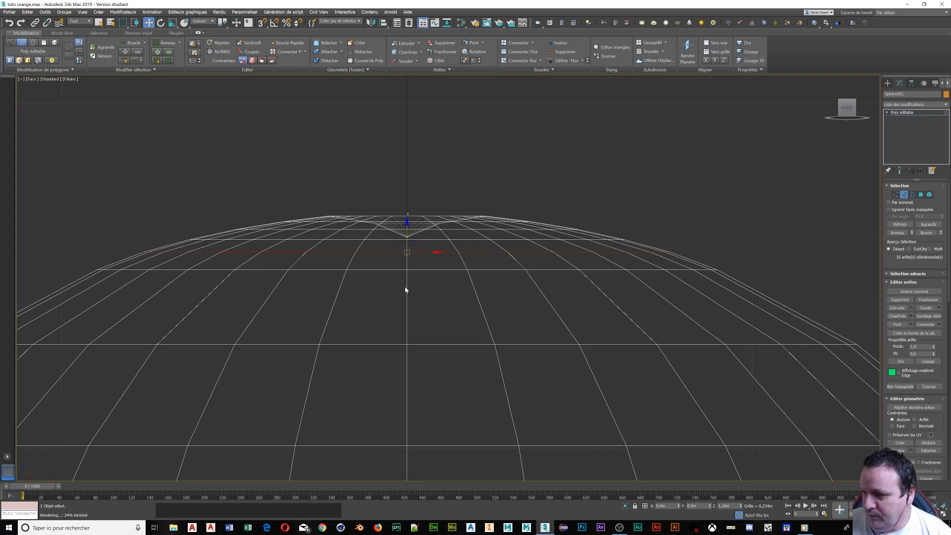
- Maximize the Perspective viewport and switch the sphere to vertex level, framed closely on the dimple at the top
key("alt")
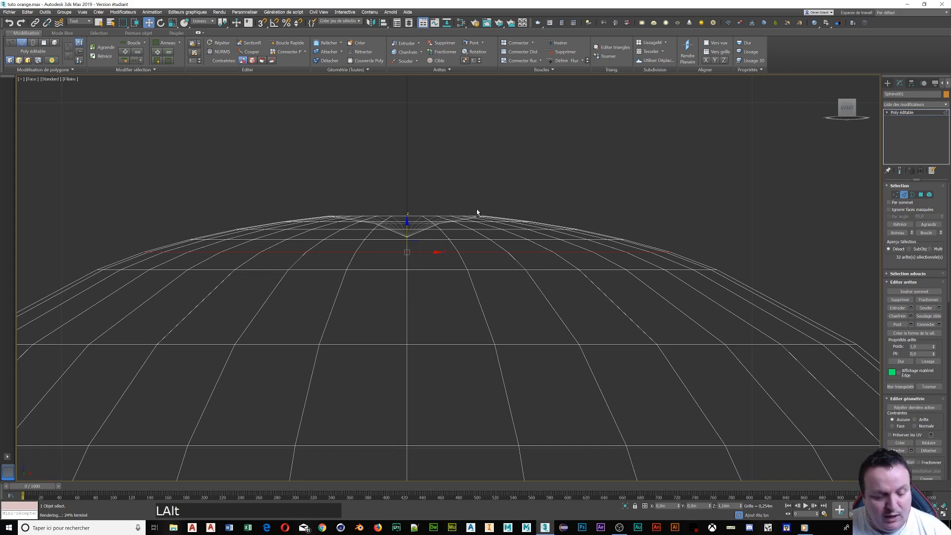
key("alt+w")
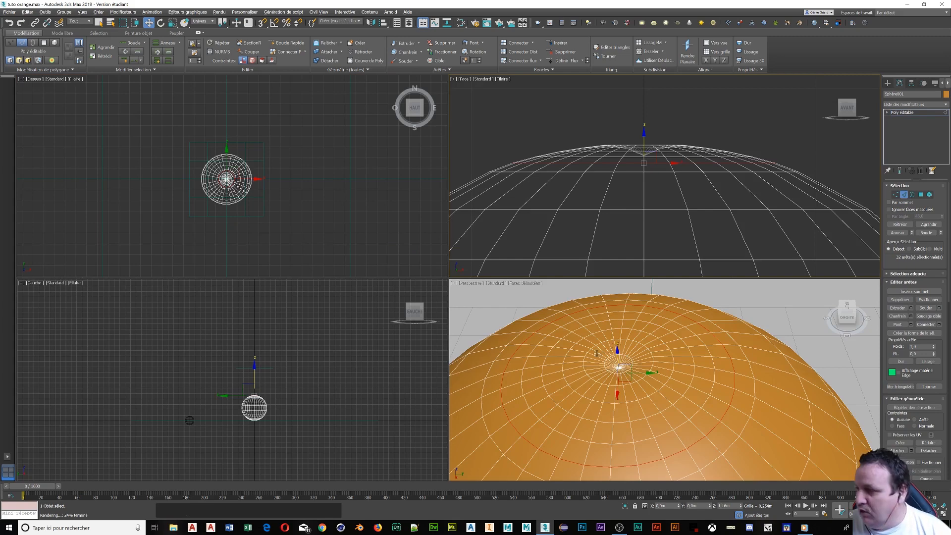
key("alt")
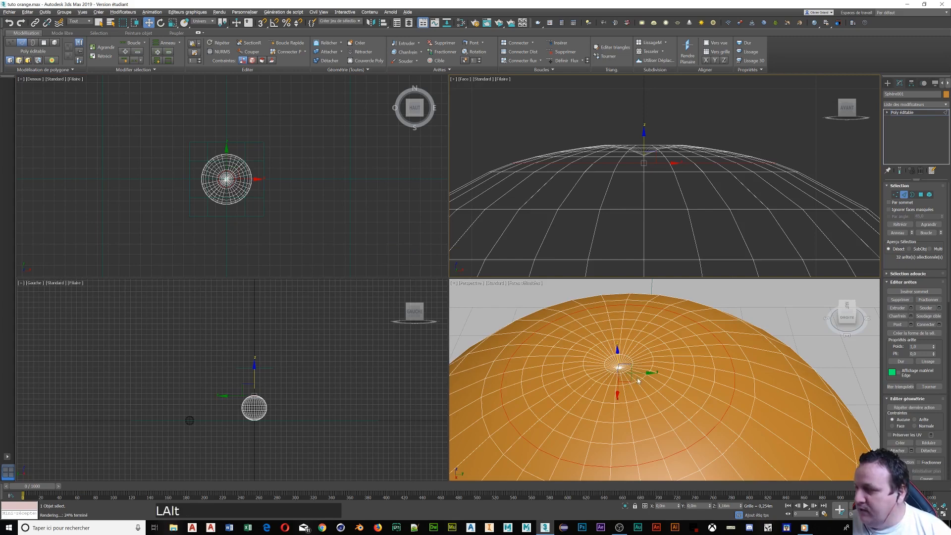
key("alt+w")
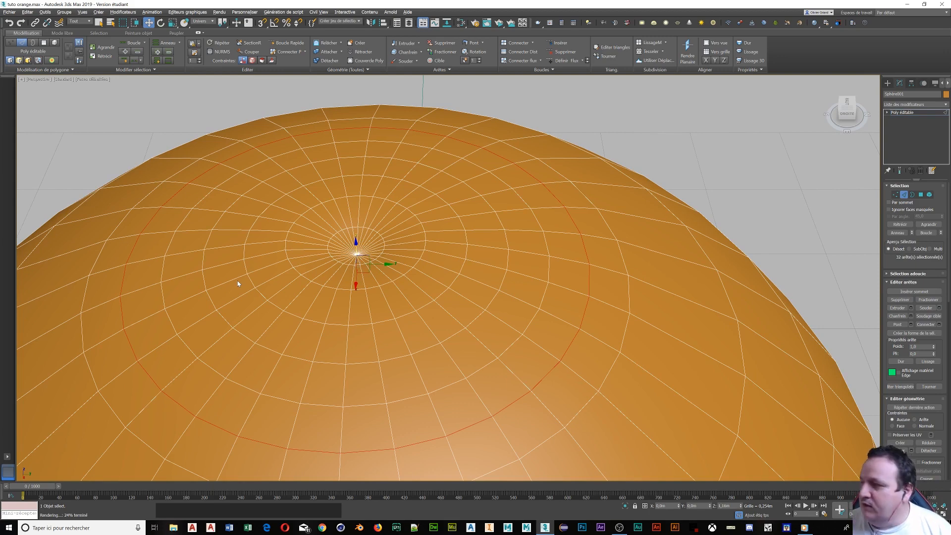
left_click(896, 195)
scroll(370, 239, "up", 2)
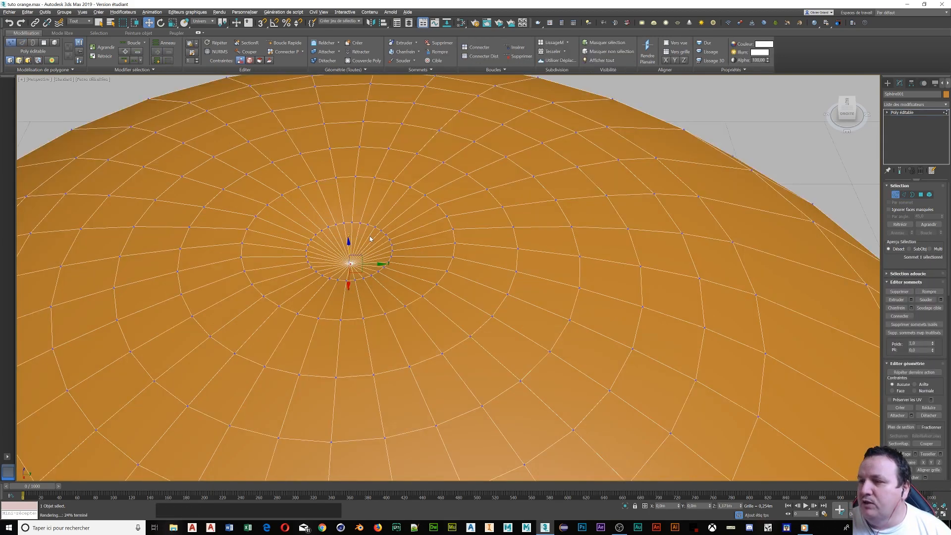
- Add to the center vertex selection the vertices of the three innermost rings along two separate spokes on the dimple's far side
left_click(346, 222, "ctrl")
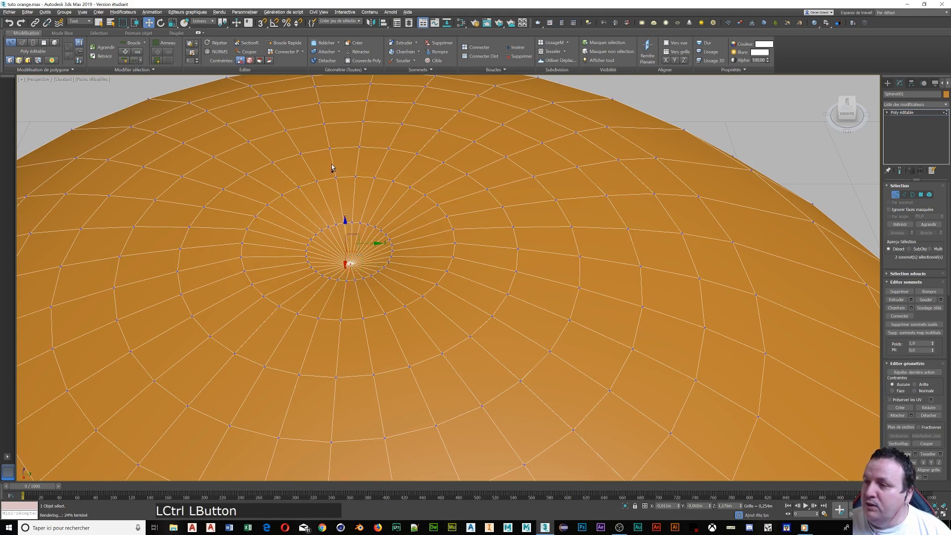
left_click(336, 177, "ctrl")
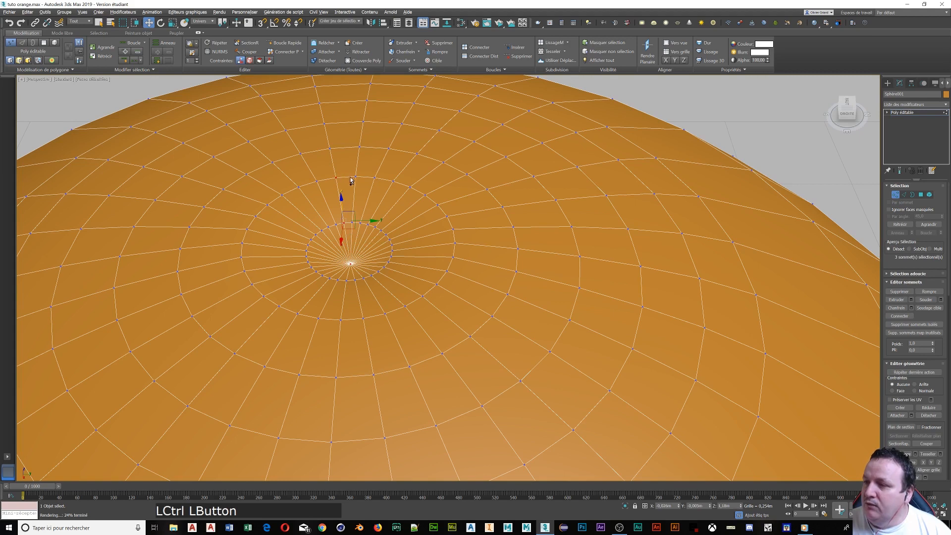
left_click(330, 149, "ctrl")
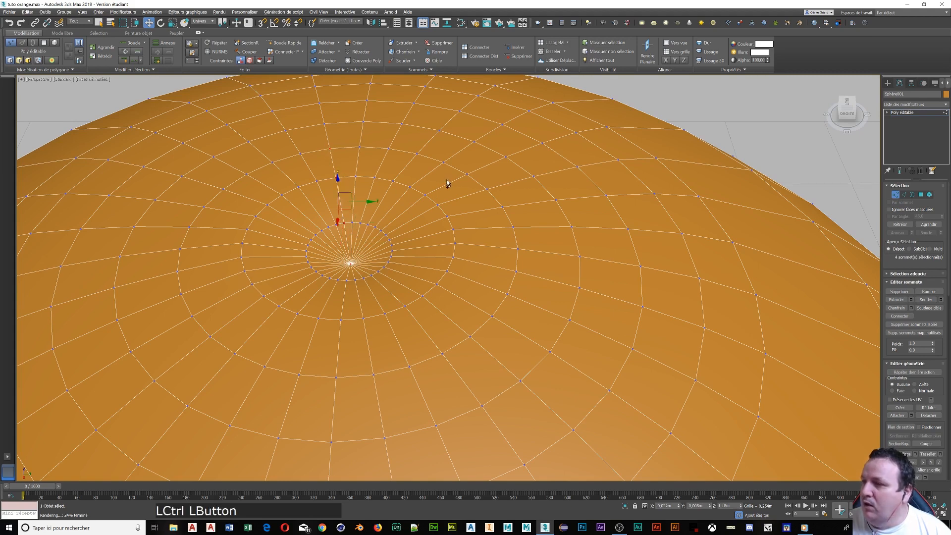
left_click(468, 173, "ctrl")
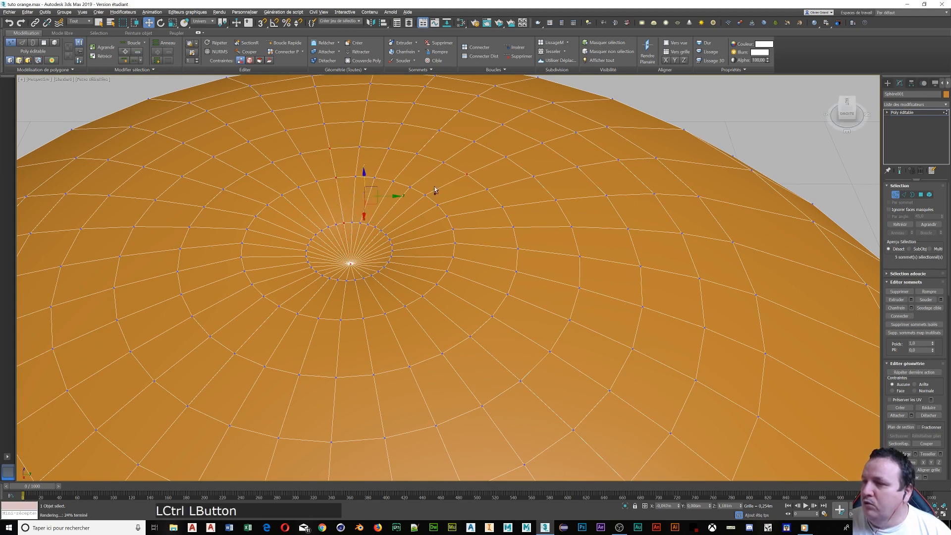
left_click(425, 195, "ctrl")
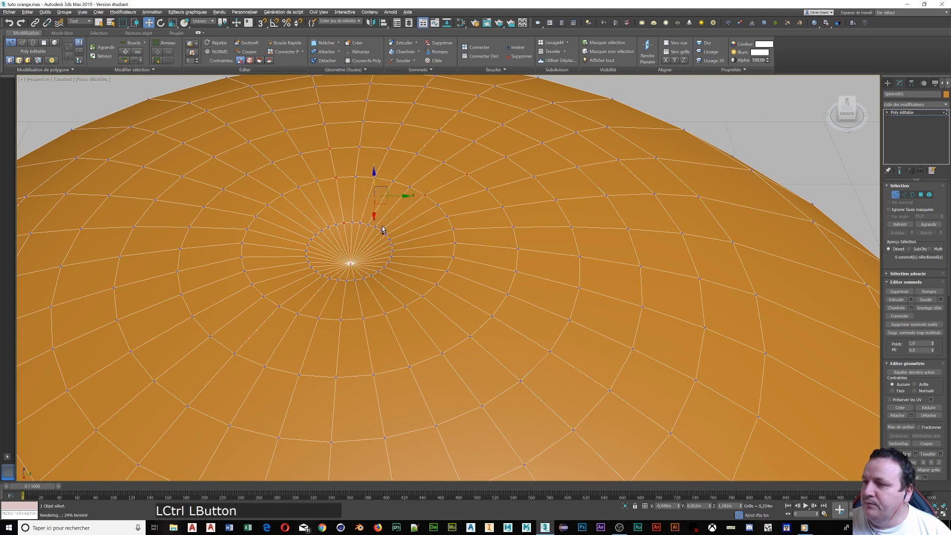
left_click(381, 229, "ctrl")
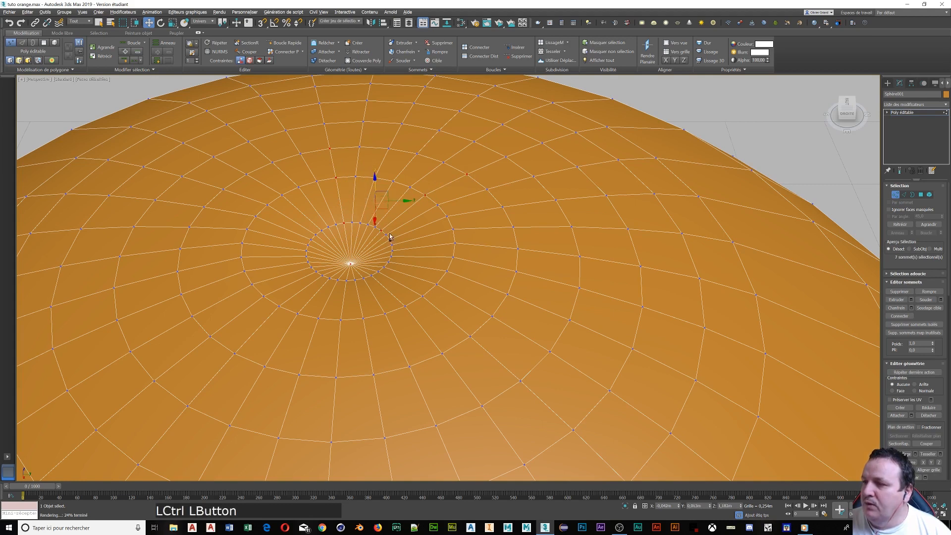
- Extend the vertex selection with a three-vertex spoke on the near right of the dimple and two two-vertex spokes on the near and left sides
left_click(387, 268, "ctrl")
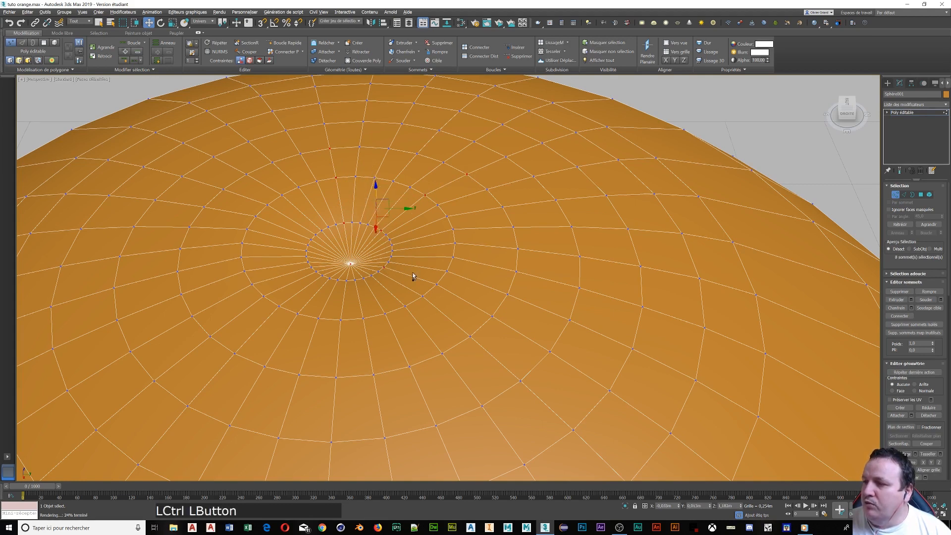
left_click(436, 284, "ctrl")
left_click(493, 317, "ctrl")
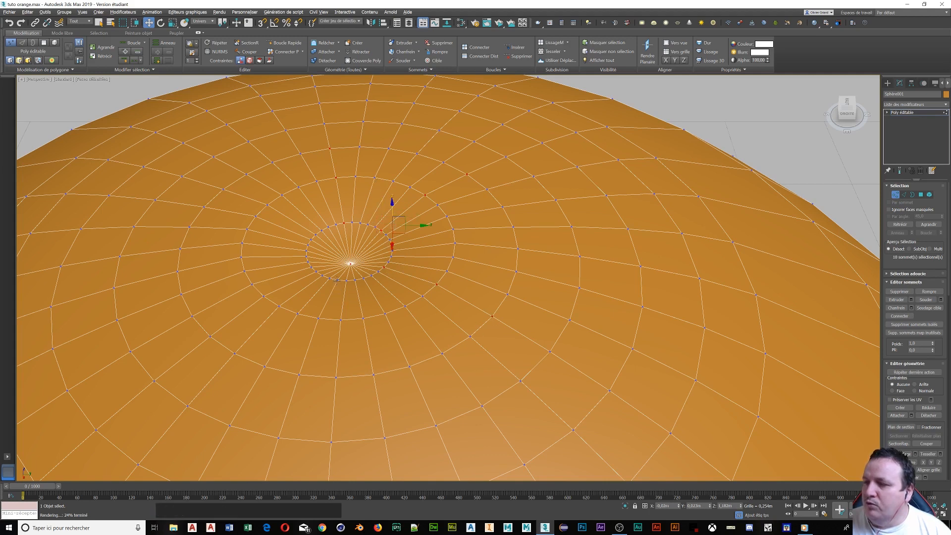
left_click(337, 280, "ctrl")
left_click(317, 319, "ctrl")
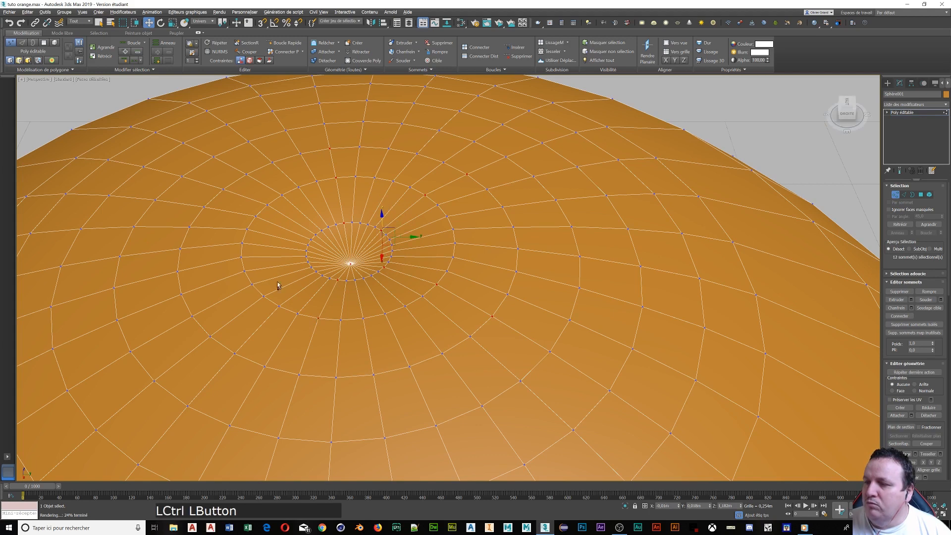
left_click(245, 271, "ctrl")
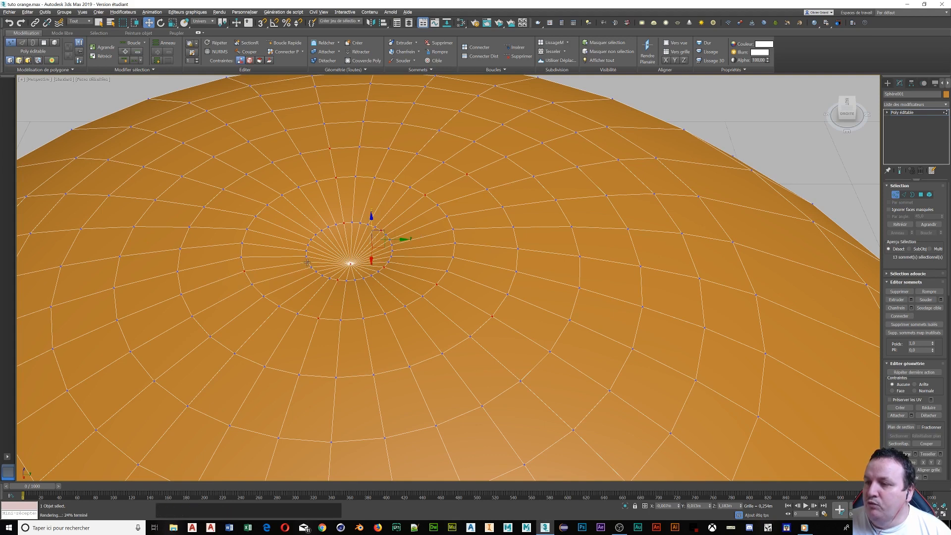
left_click(305, 264, "ctrl")
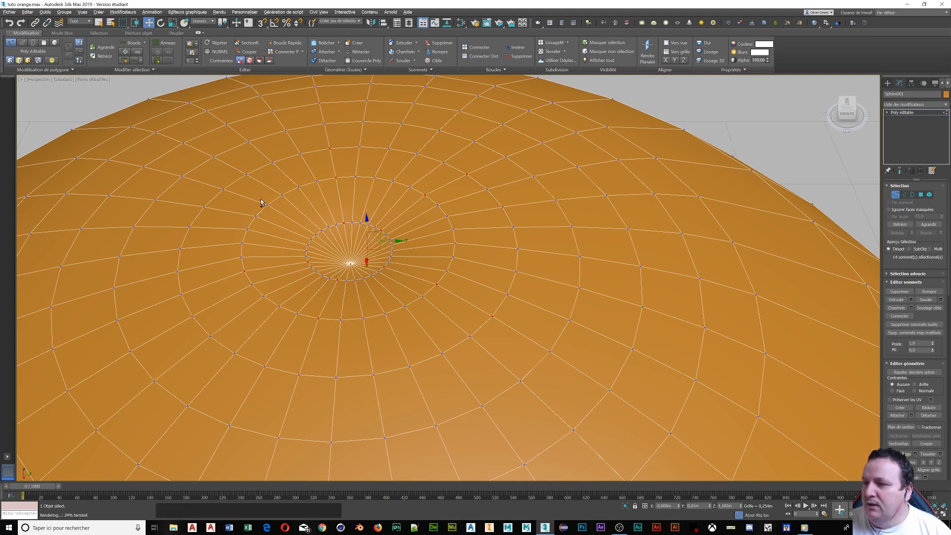
- Add a three-vertex spoke on the far left, the near spoke's third-ring vertex and a four-vertex spoke on the right to the selection
left_click(225, 191, "ctrl")
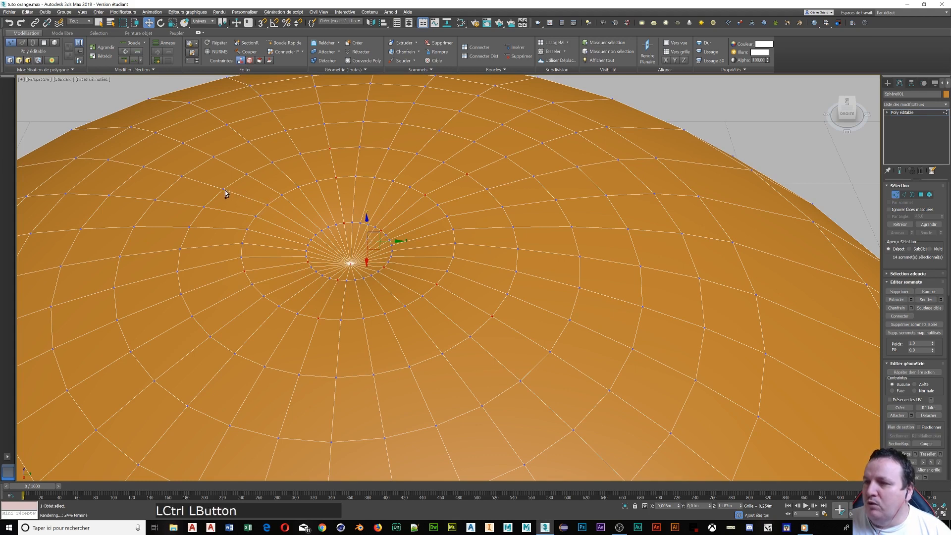
left_click(266, 206, "ctrl")
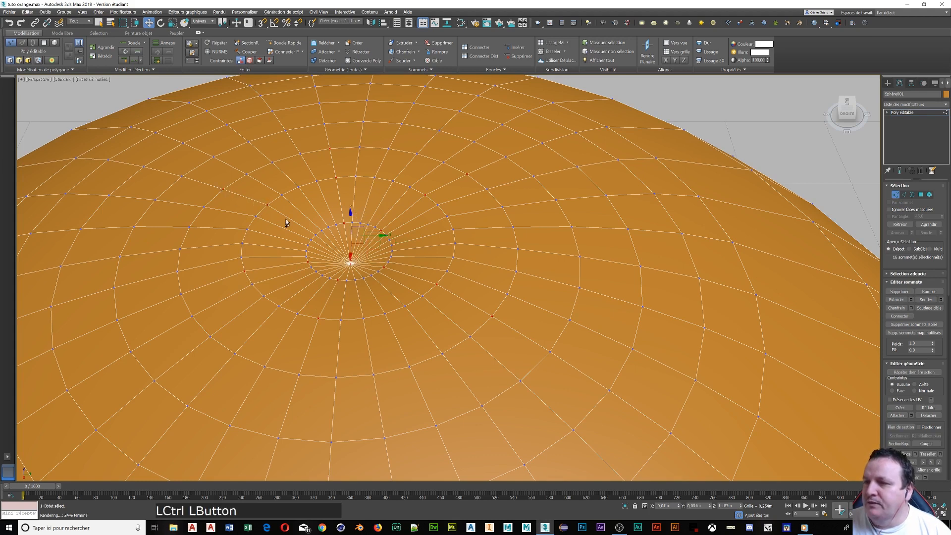
left_click(315, 233, "ctrl")
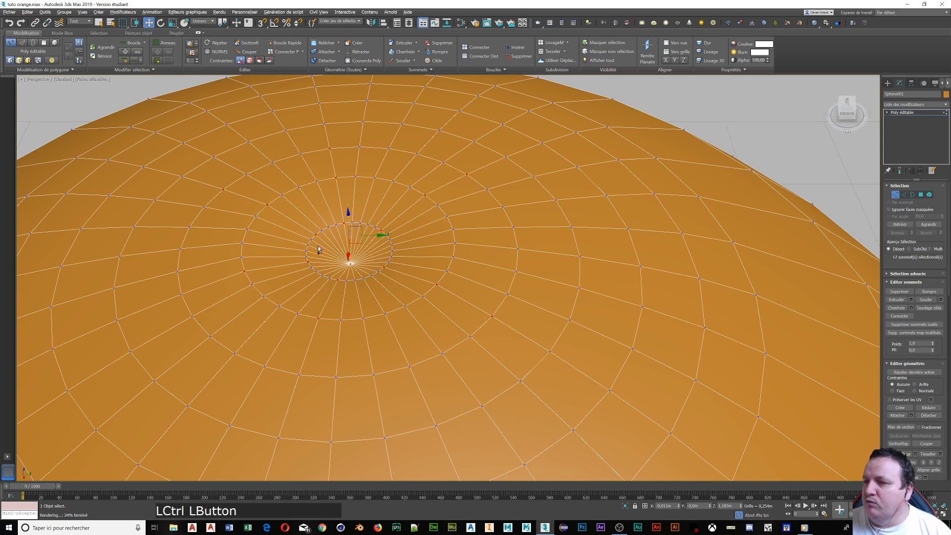
left_click(299, 375, "ctrl")
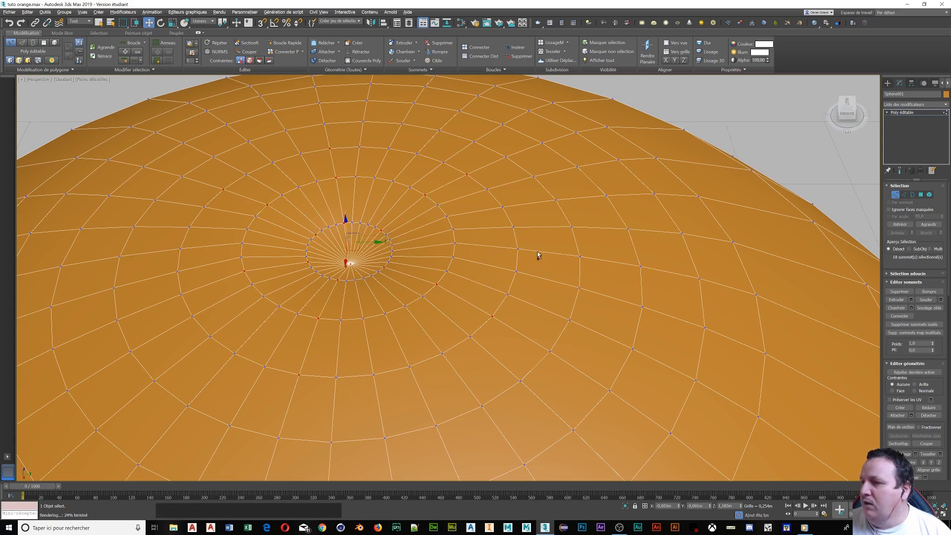
left_click(446, 248, "ctrl")
left_click(392, 256, "ctrl")
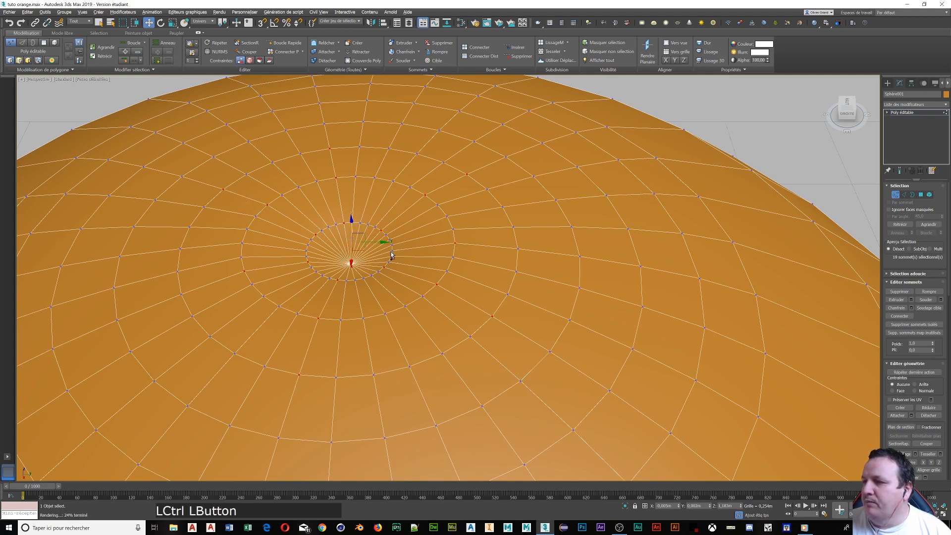
left_click(518, 249, "ctrl")
left_click(579, 257, "ctrl")
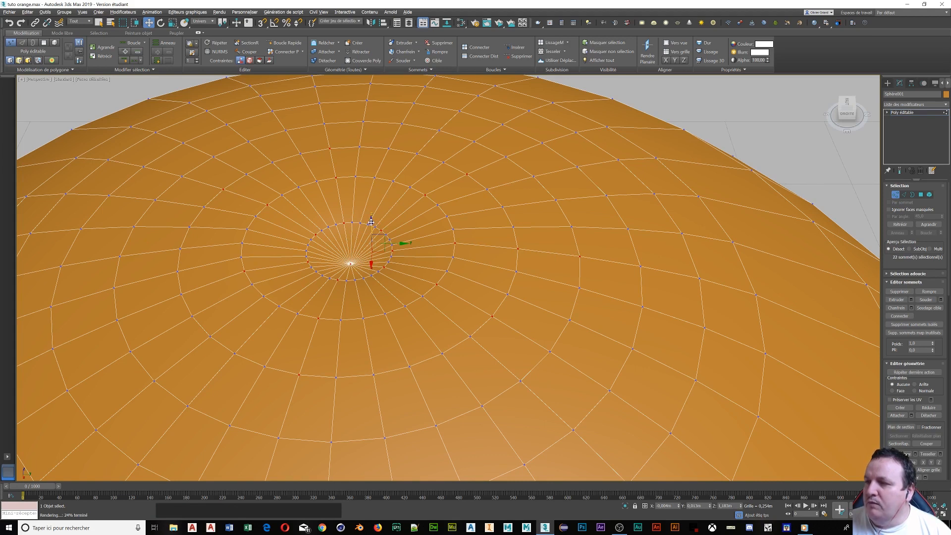
- Lower the selected spoke vertices along Z to sink irregular creases radiating from the dimple
left_click_drag(371, 222, 379, 233)
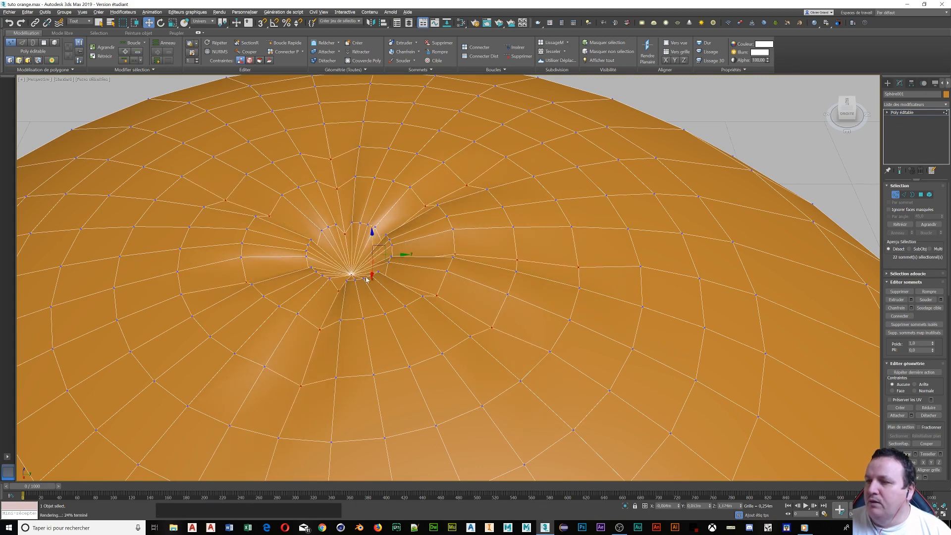
middle_click_drag(379, 233, 421, 273, "alt")
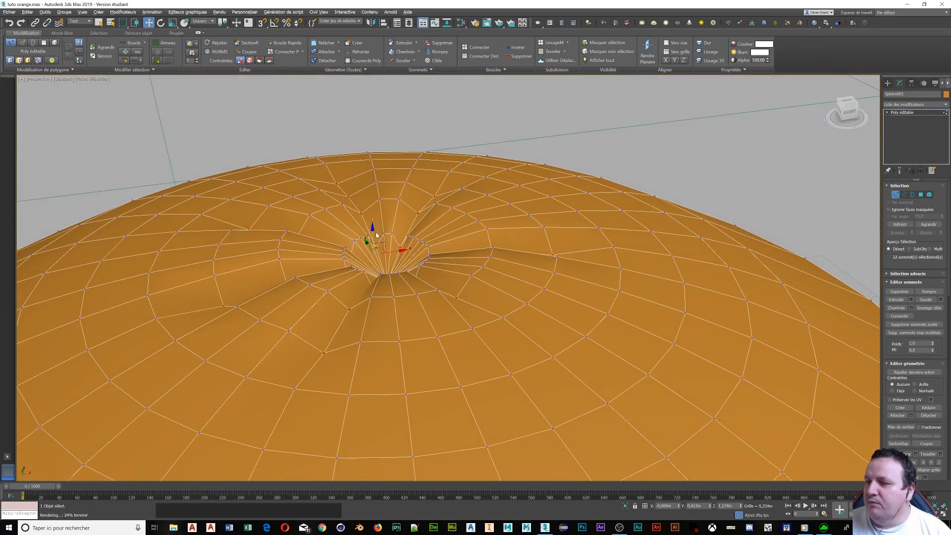
left_click_drag(375, 235, 375, 241)
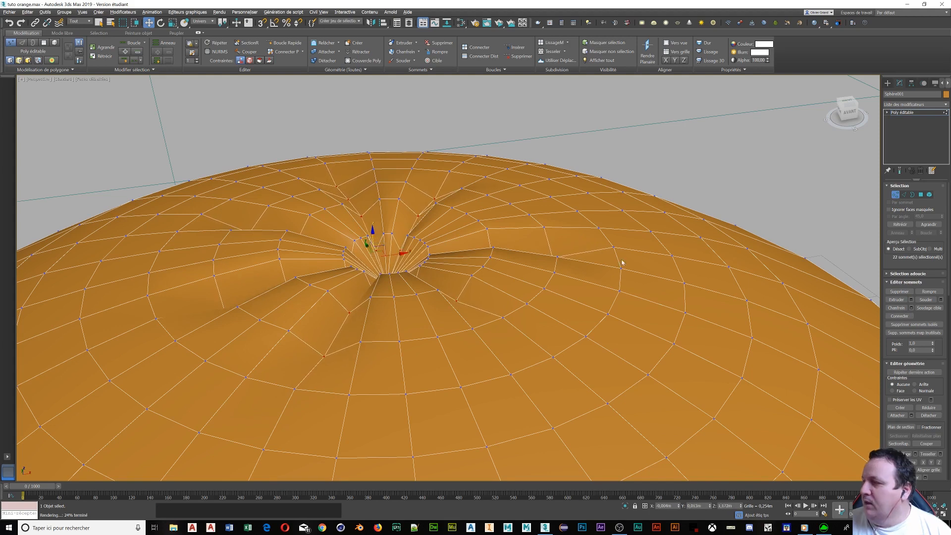
- Apply the Lissage rapide (TurboSmooth) modifier to the creased sphere
left_click(905, 104)
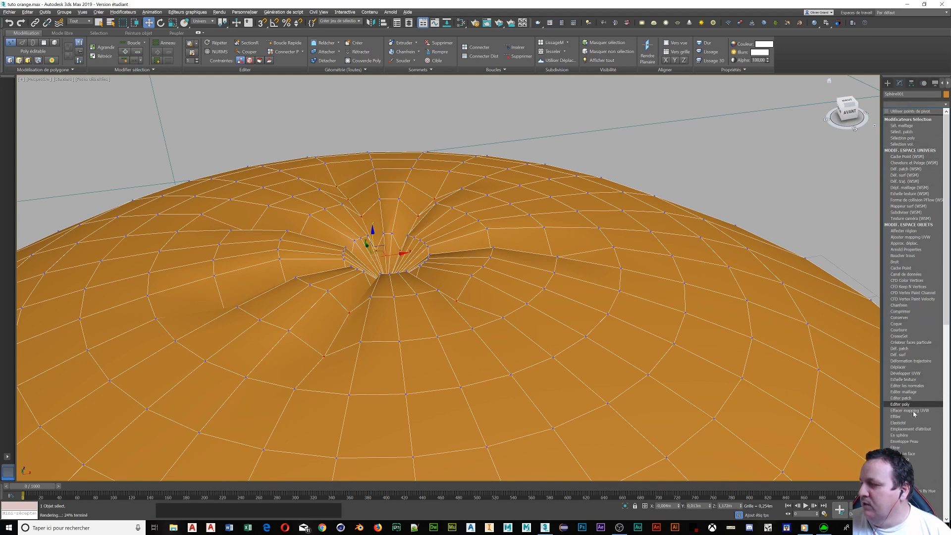
scroll(919, 446, "down", 9)
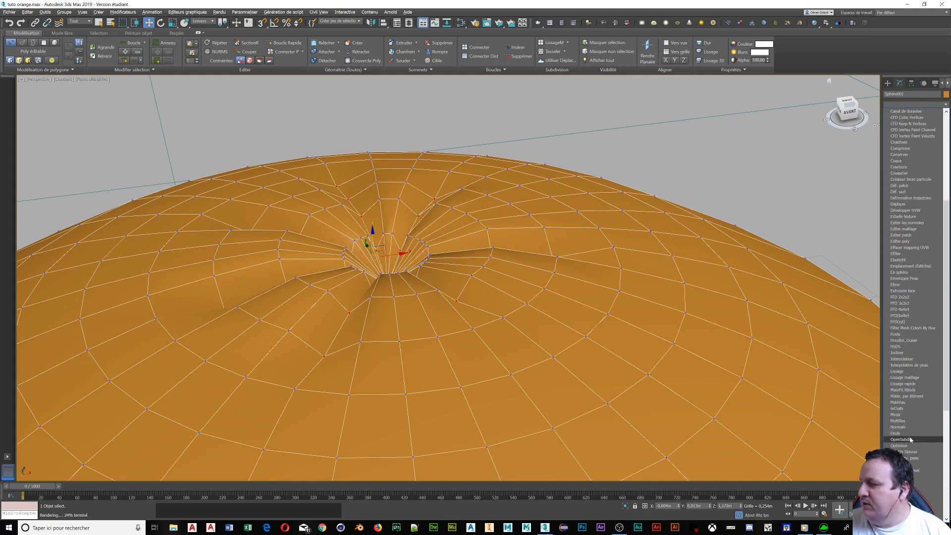
left_click(914, 384)
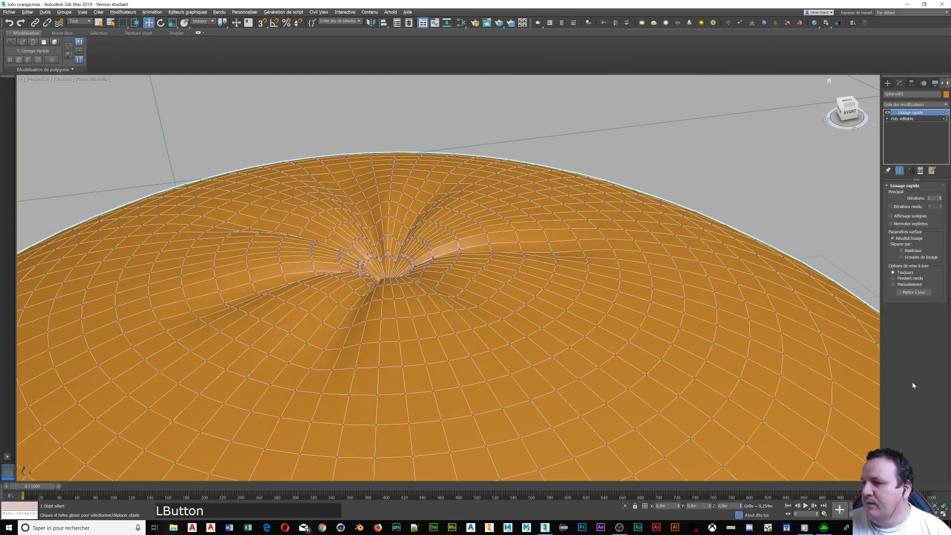
- Set the Lissage rapide modifier to 2 iterations and check the smoothed creases on the whole orange
middle_click_drag(411, 309, 381, 229)
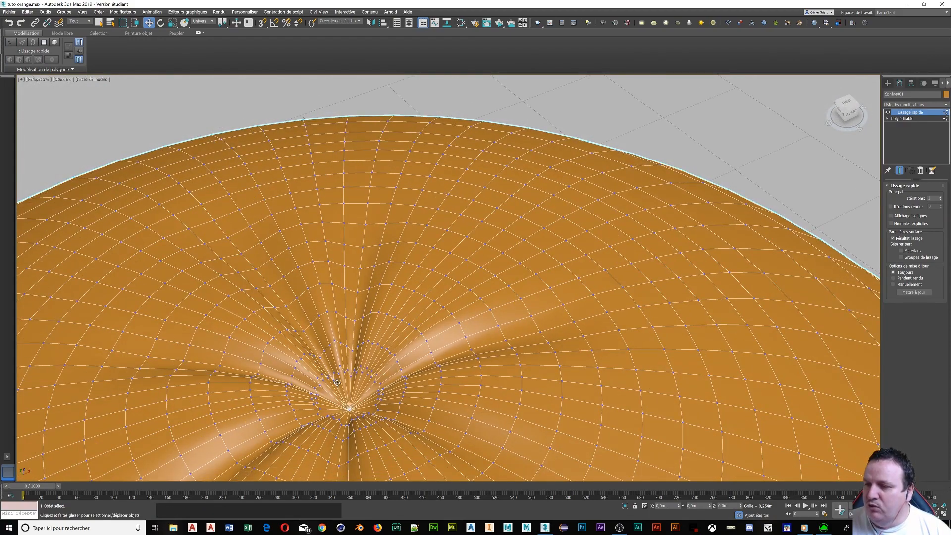
middle_click_drag(337, 383, 390, 238)
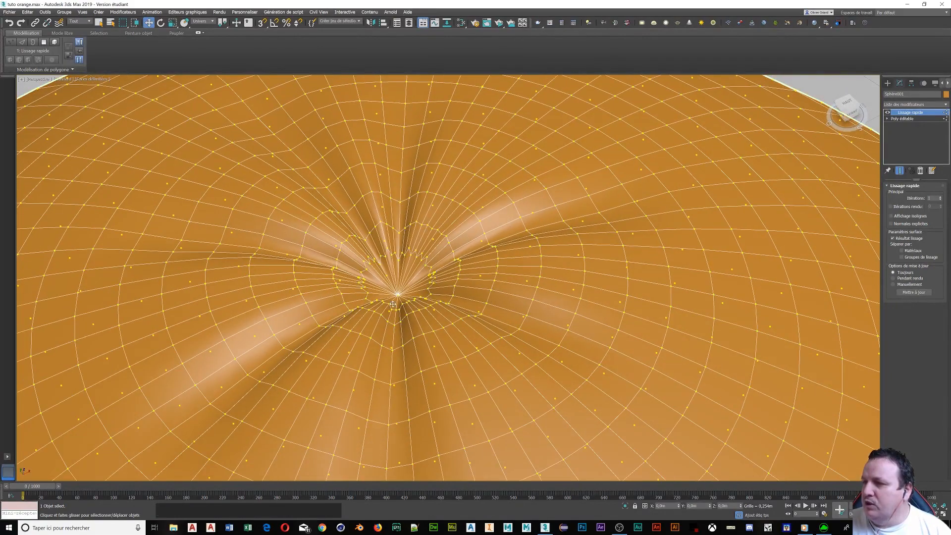
middle_click_drag(471, 344, 460, 257)
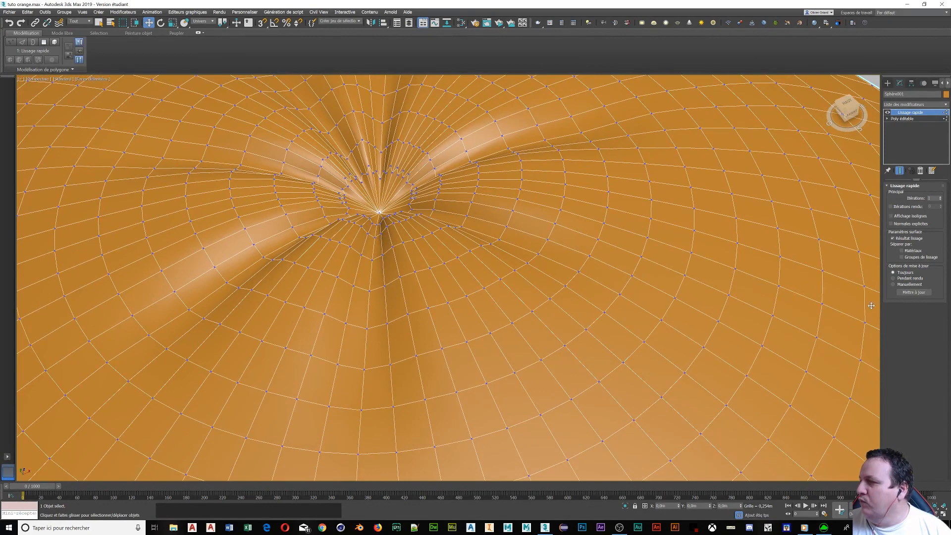
left_click(941, 199)
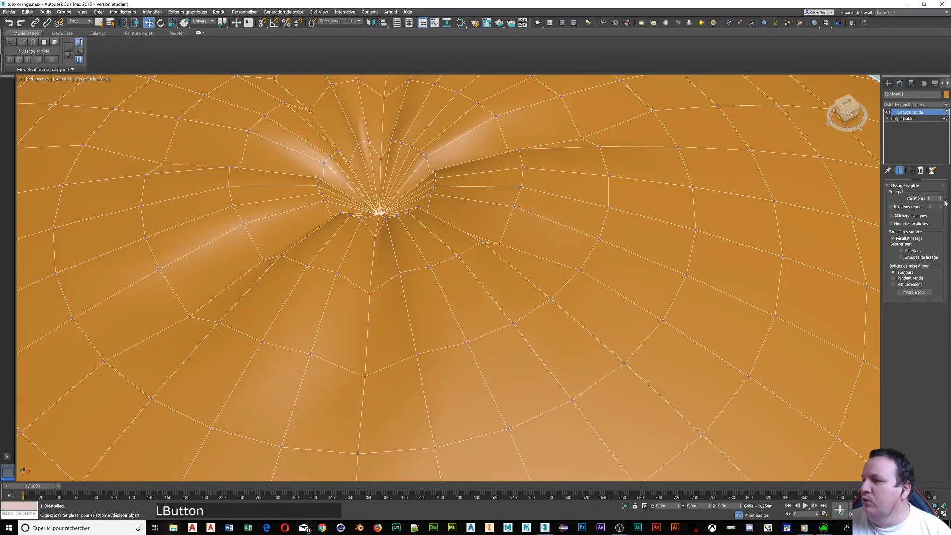
left_click(941, 198)
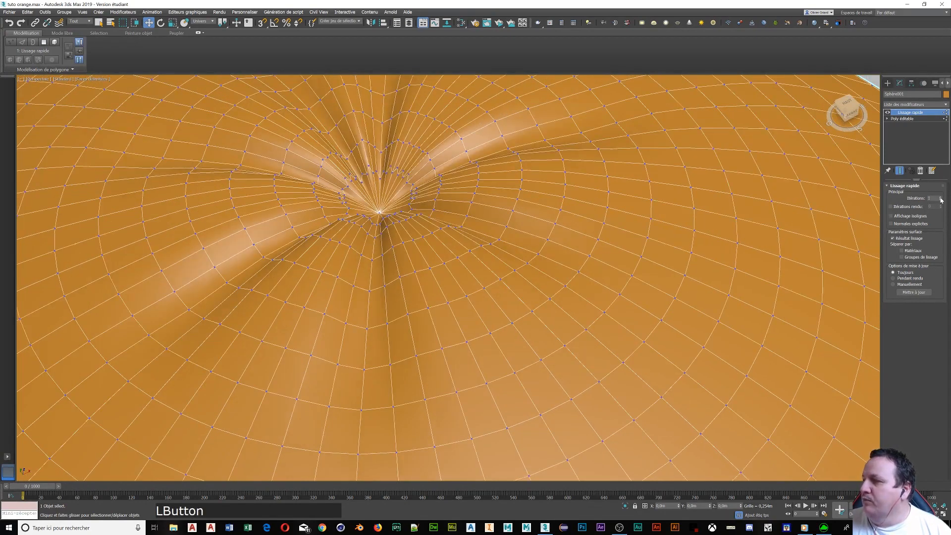
left_click(941, 197)
scroll(408, 248, "down", 6)
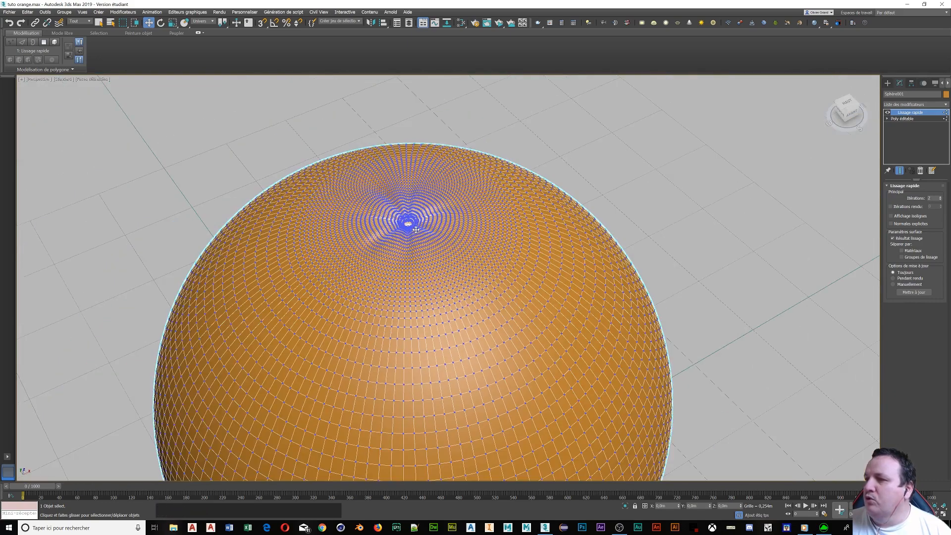
scroll(408, 247, "down", 4)
scroll(408, 247, "up", 6)
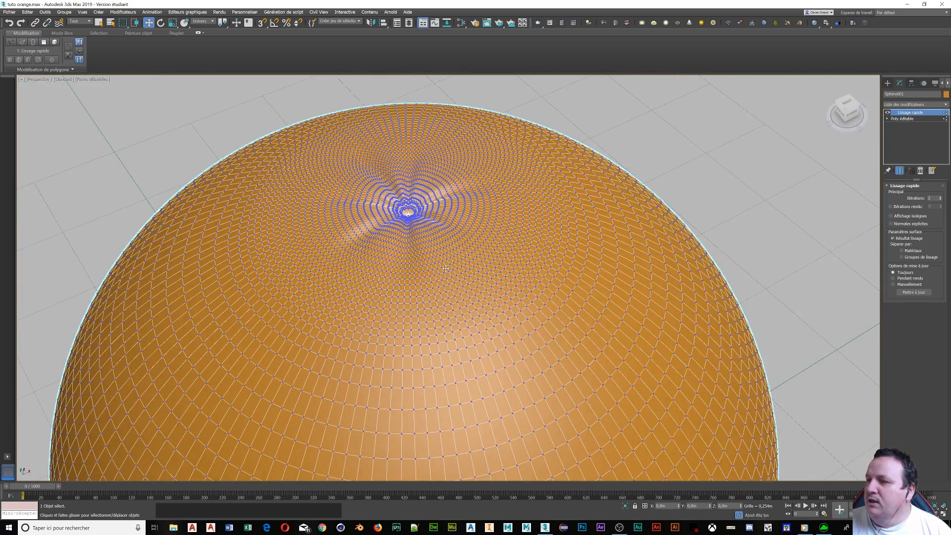
- Inspect the smoothed creases around the dimple at close range and on the whole orange
scroll(418, 222, "up", 6)
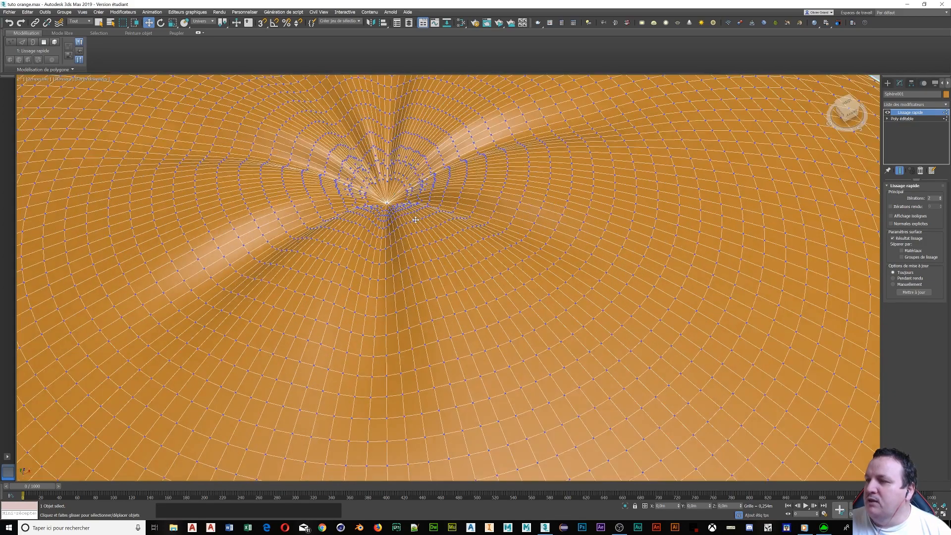
scroll(415, 220, "down", 8)
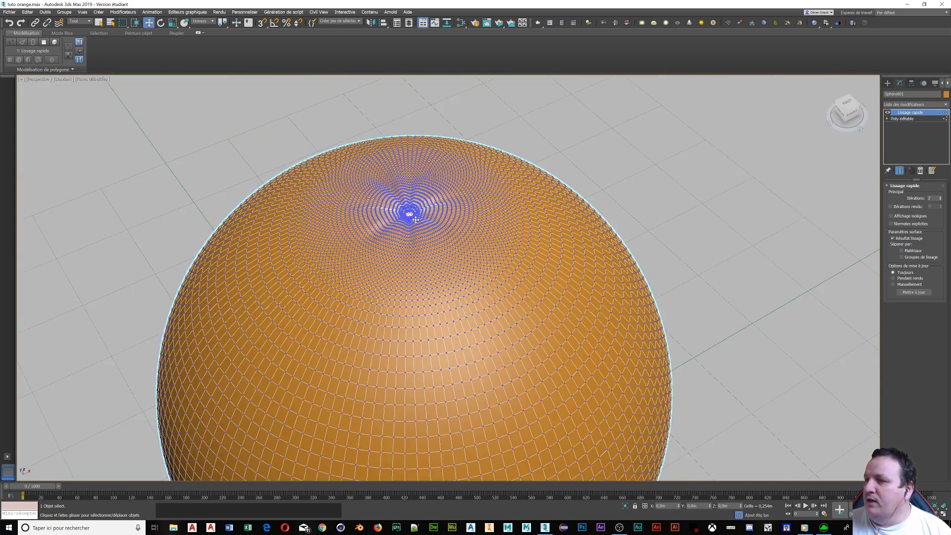
scroll(415, 221, "up", 4)
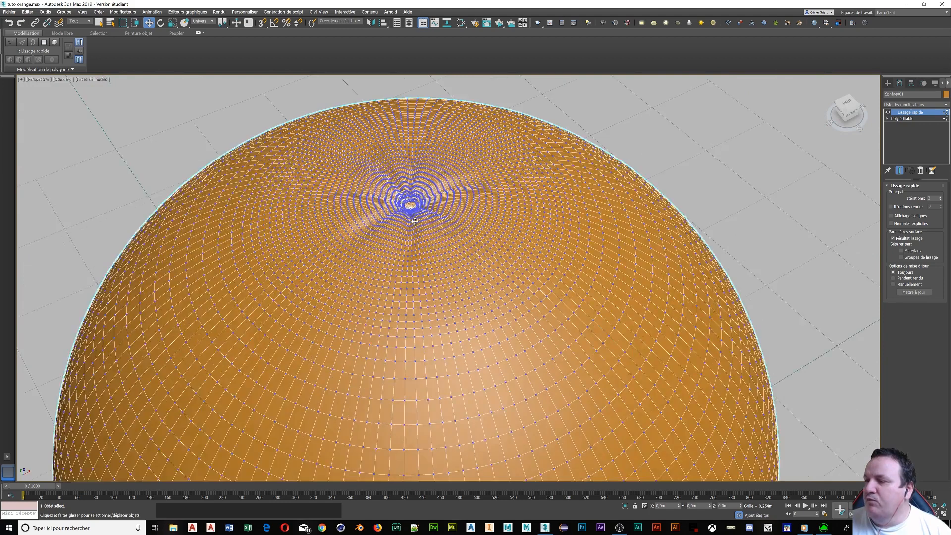
scroll(415, 221, "down", 4)
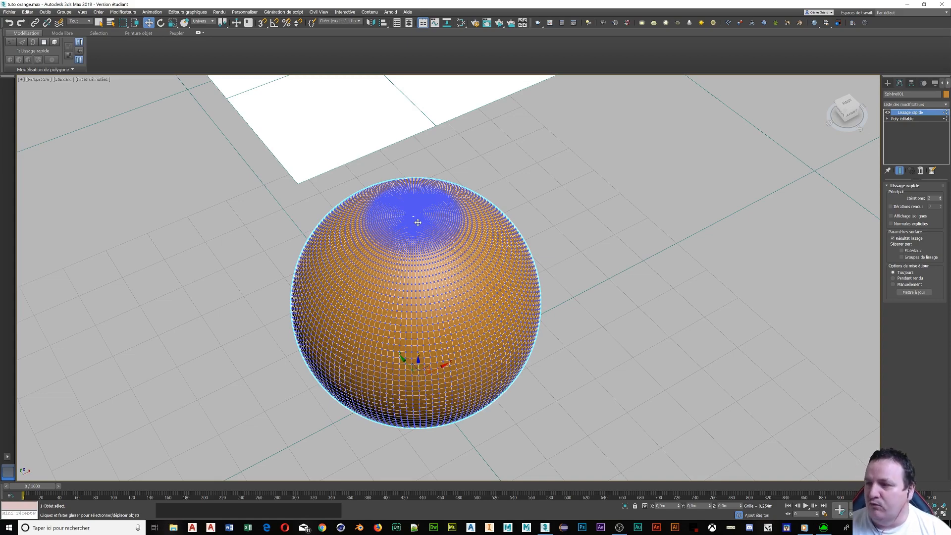
scroll(418, 222, "up", 5)
scroll(419, 223, "up", 4)
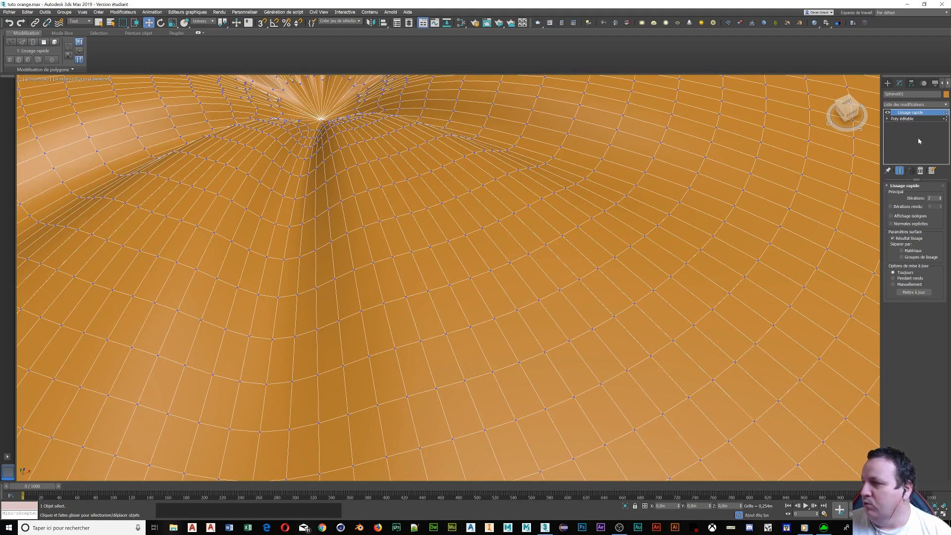
- Select the entire sphere as an element of the Poly éditable and return to the Lissage rapide modifier
left_click(904, 119)
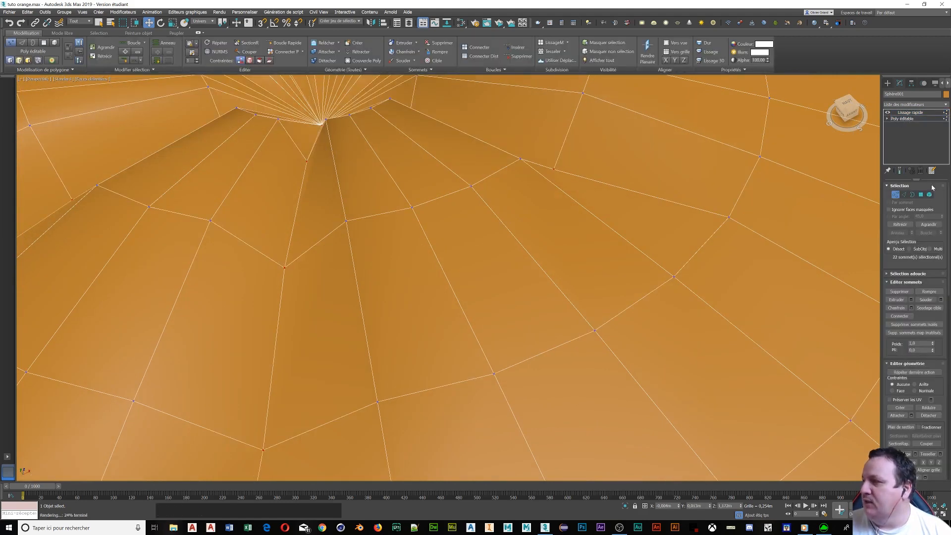
left_click(929, 197)
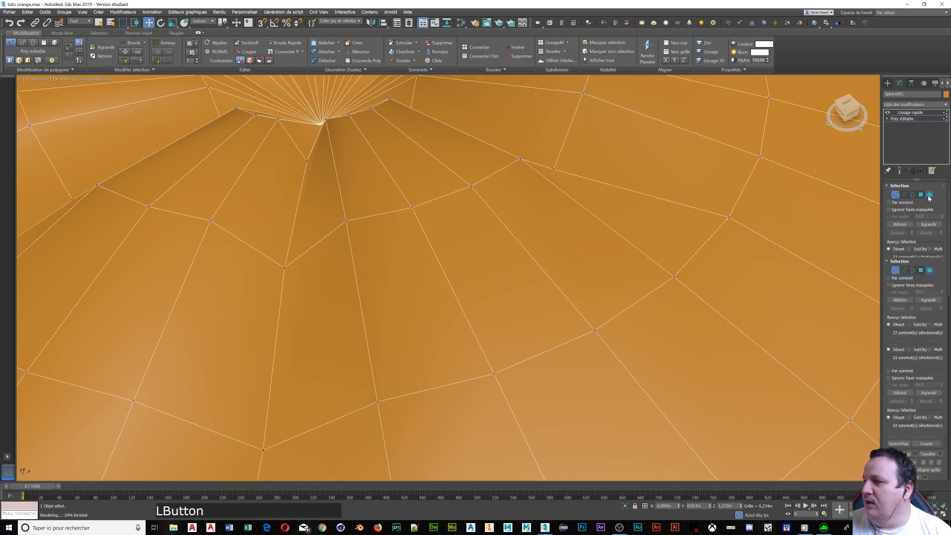
left_click(451, 201)
scroll(442, 198, "down", 6)
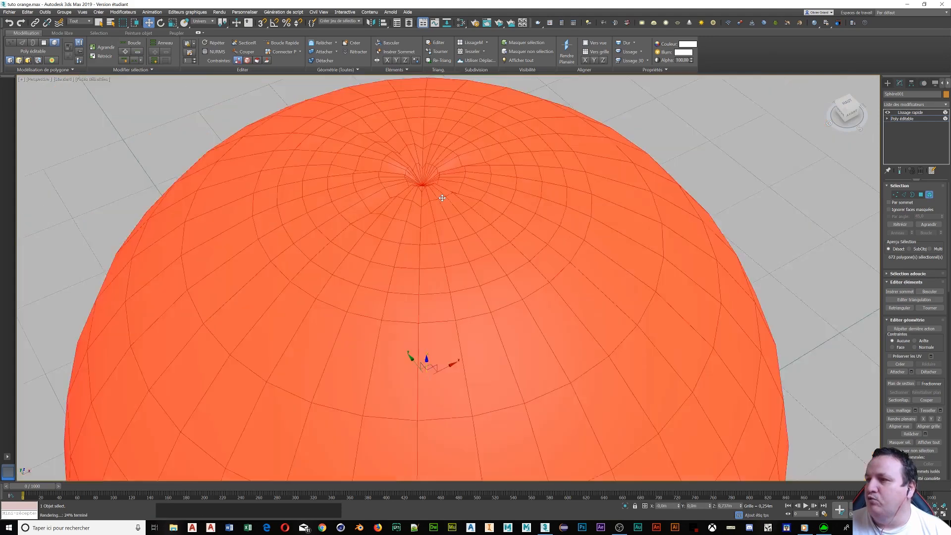
scroll(442, 198, "down", 3)
left_click(909, 113)
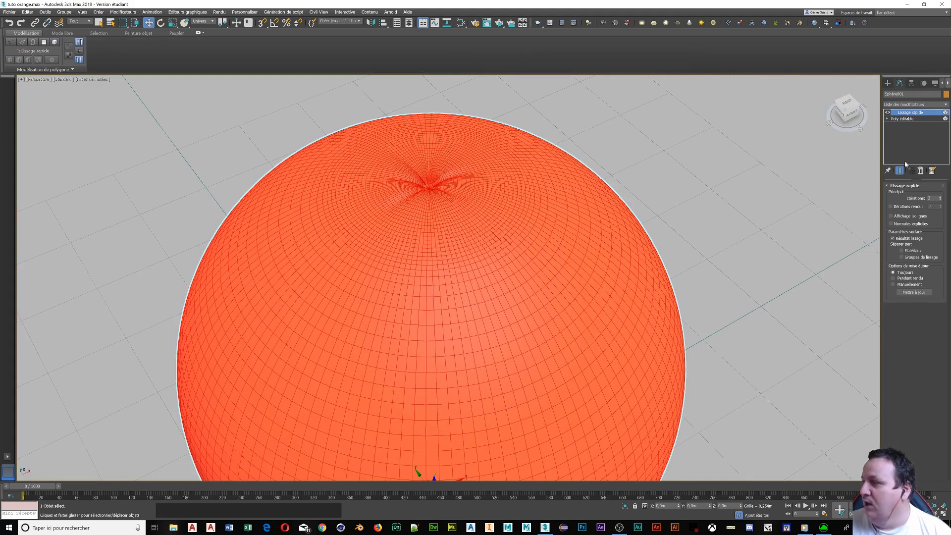
- Add the Onde (Wave) modifier above Lissage rapide on the sphere
left_click(908, 105)
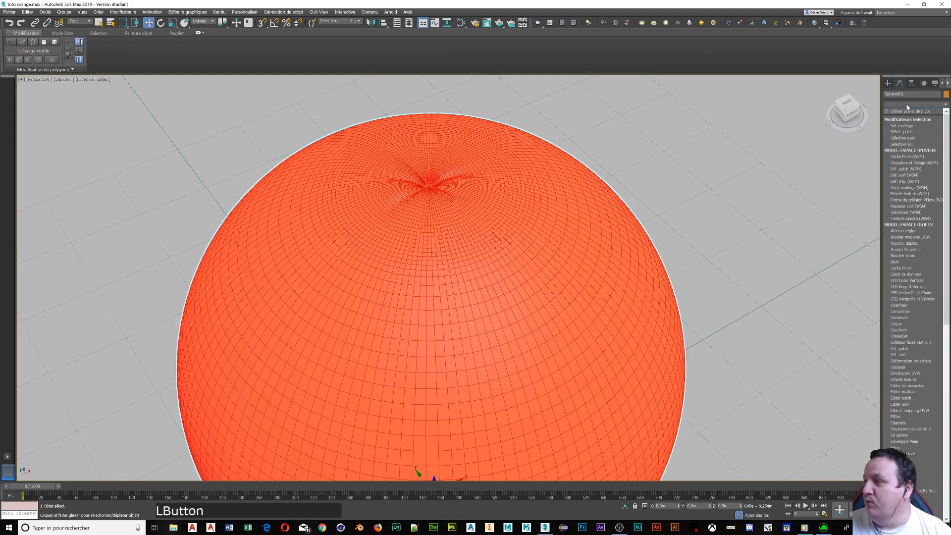
scroll(907, 377, "down", 4)
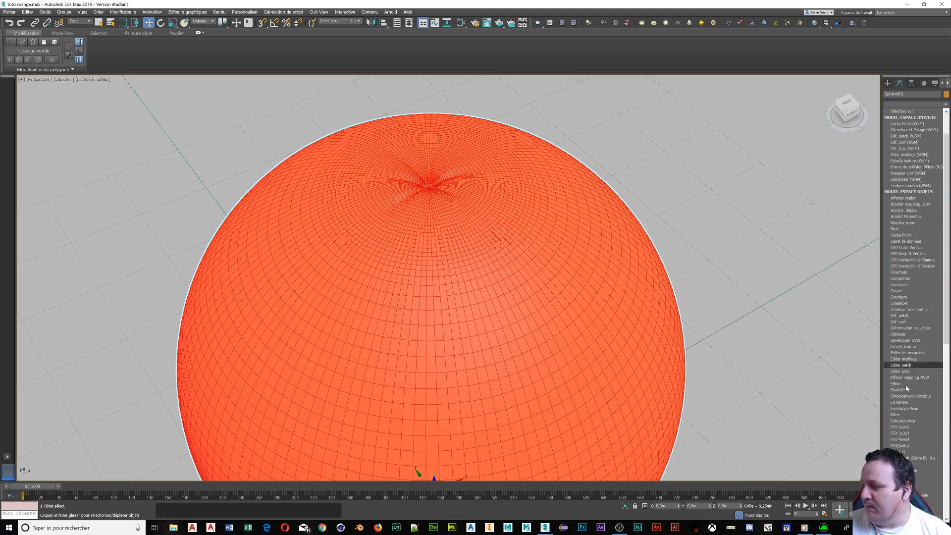
scroll(905, 391, "down", 3)
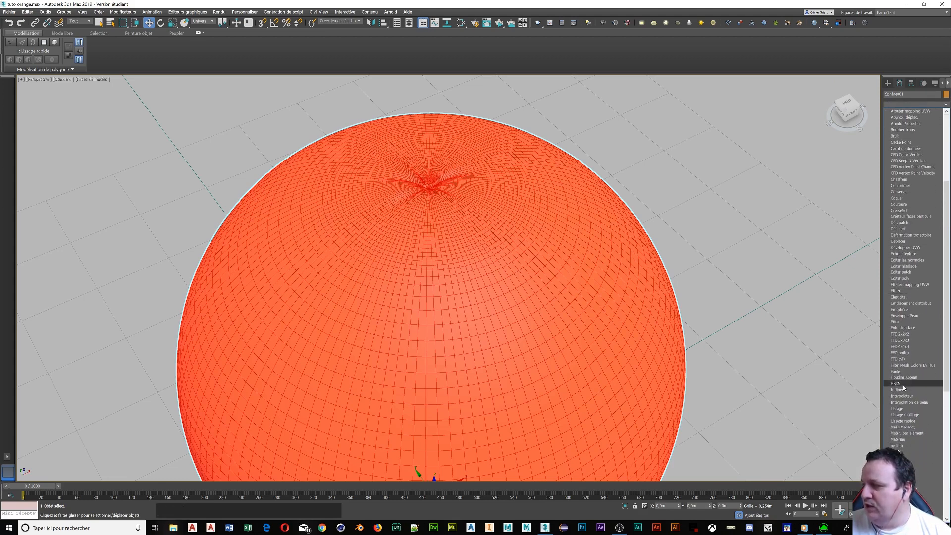
scroll(899, 410, "down", 8)
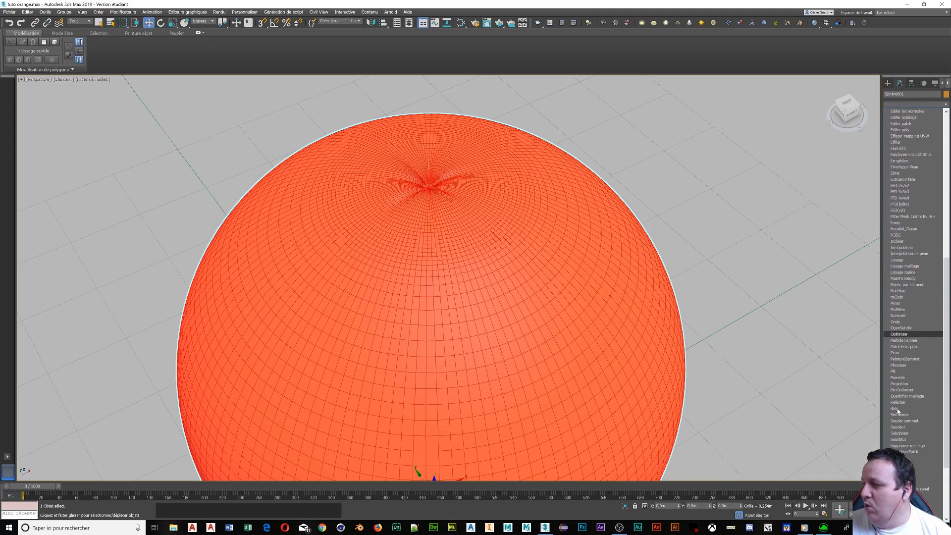
left_click(909, 322)
scroll(612, 196, "down", 6)
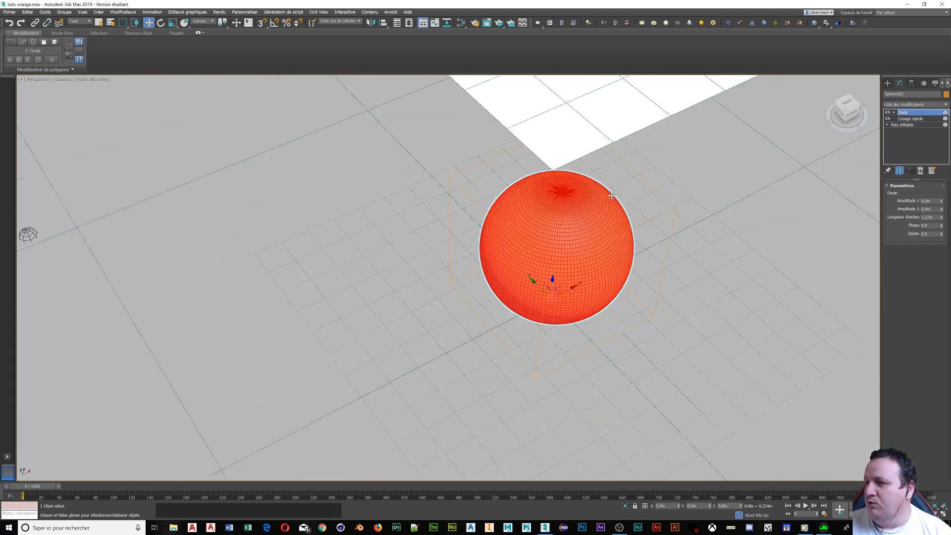
scroll(612, 195, "up", 6)
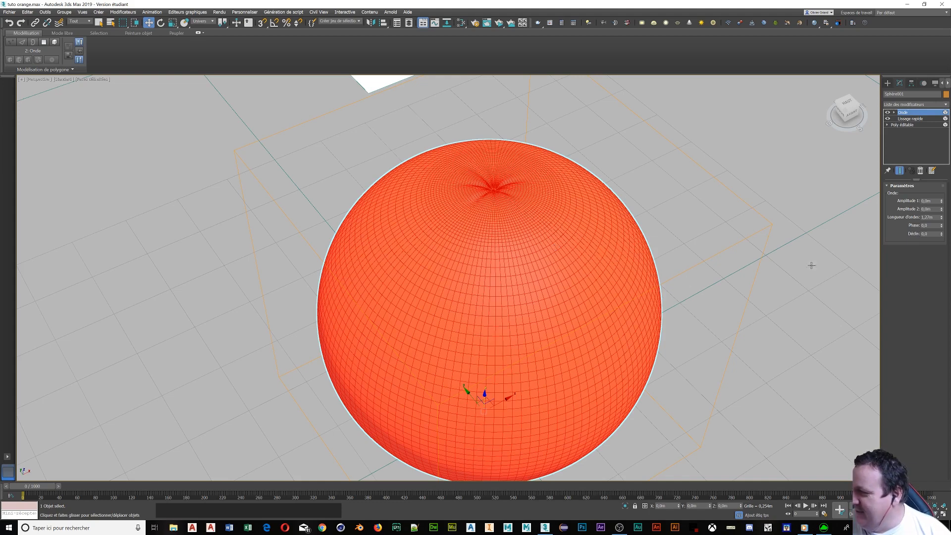
- Try a strong positive Amplitude 1 on the Onde modifier, followed by a slight value of -0,01m
left_click(943, 201)
left_click_drag(943, 199, 879, 119)
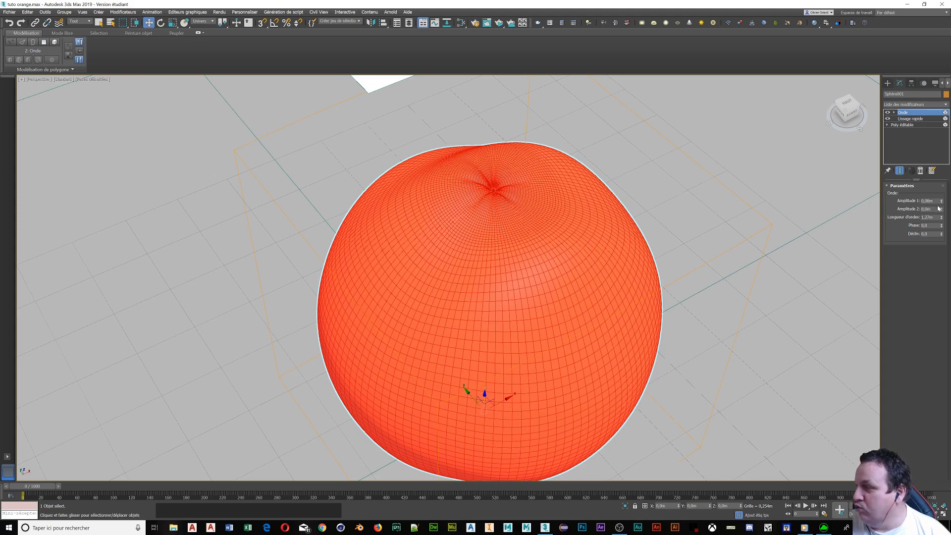
left_click_drag(942, 205, 939, 228)
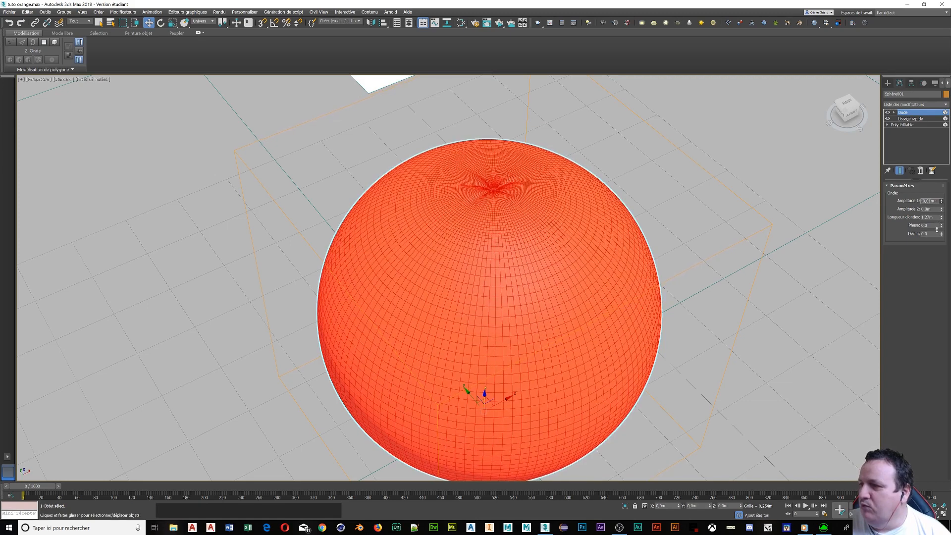
- Switch to the four-view layout and frame the sphere in the front, left and perspective views
scroll(598, 369, "down", 3)
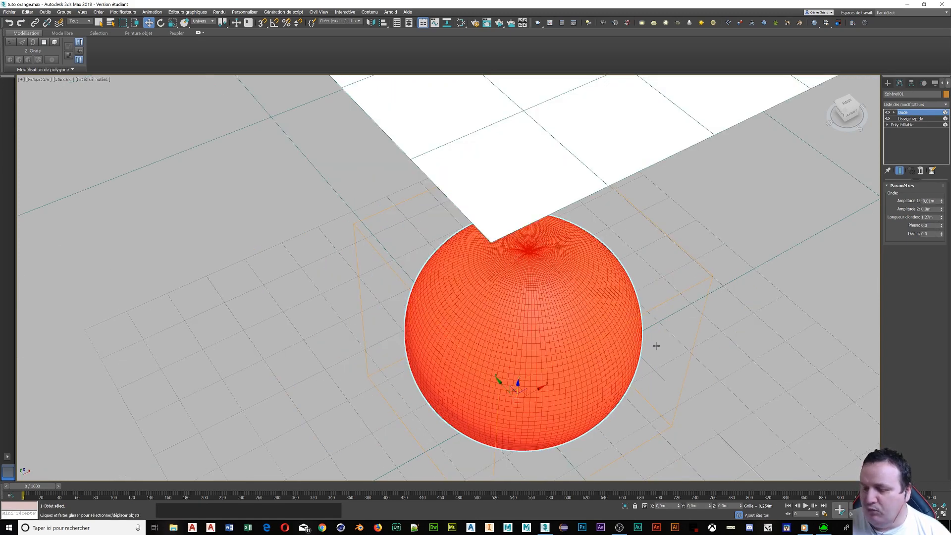
key("alt+w")
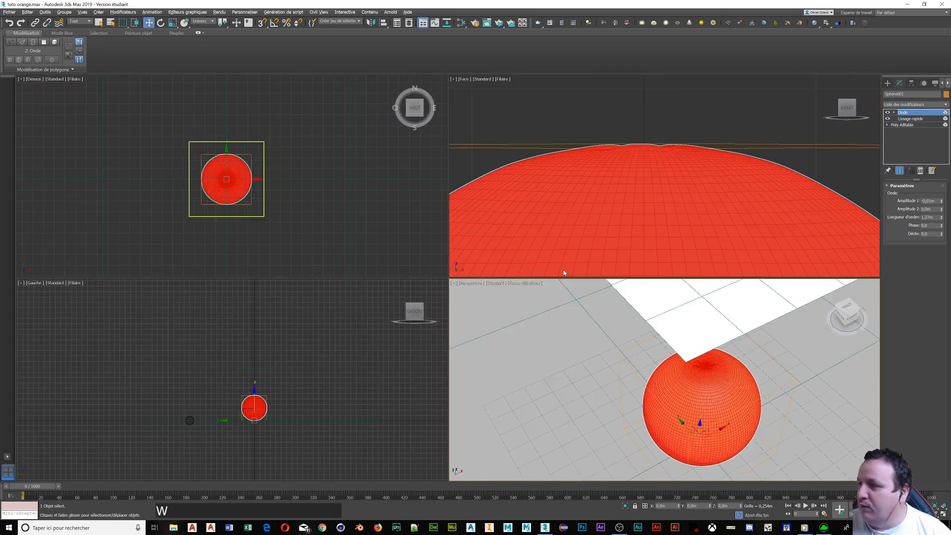
scroll(733, 206, "down", 4)
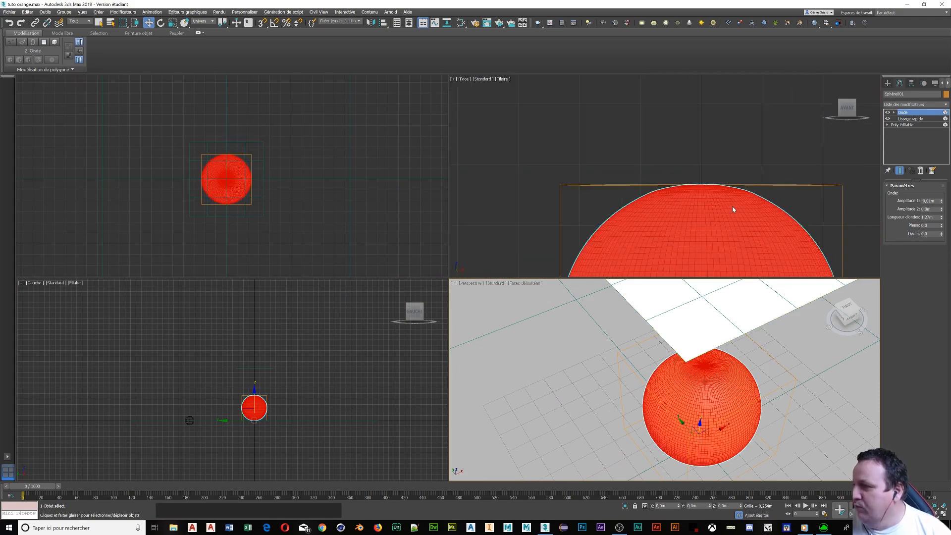
middle_click_drag(720, 218, 682, 137, "shift")
scroll(681, 138, "down", 4)
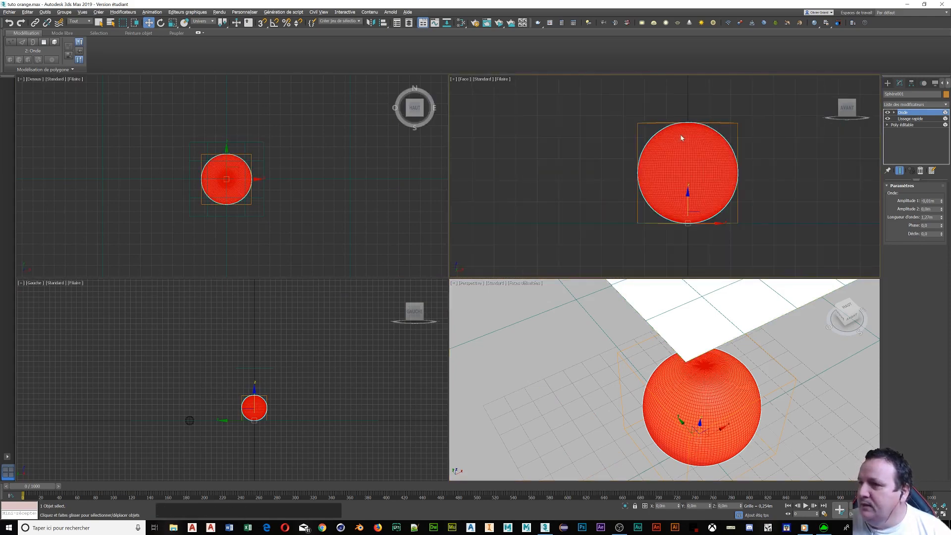
scroll(218, 438, "up", 4)
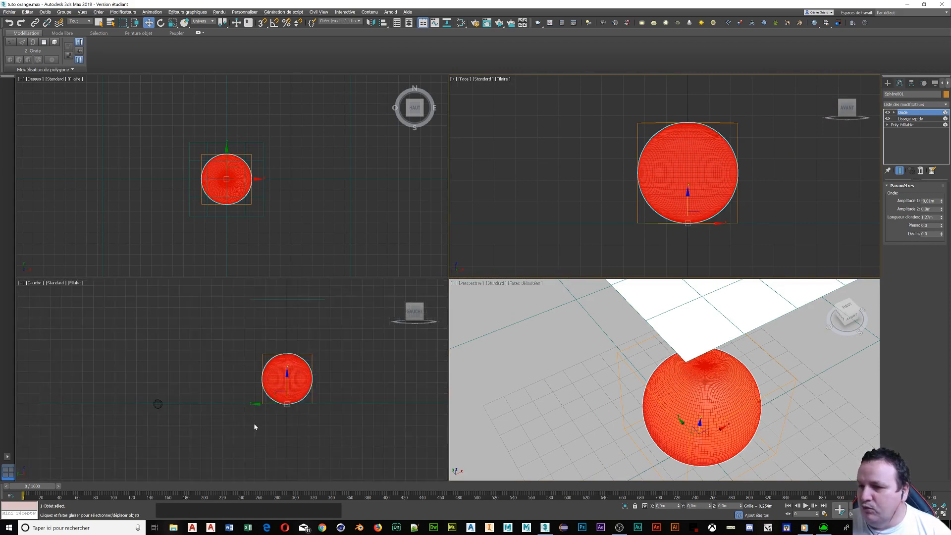
scroll(310, 393, "up", 5)
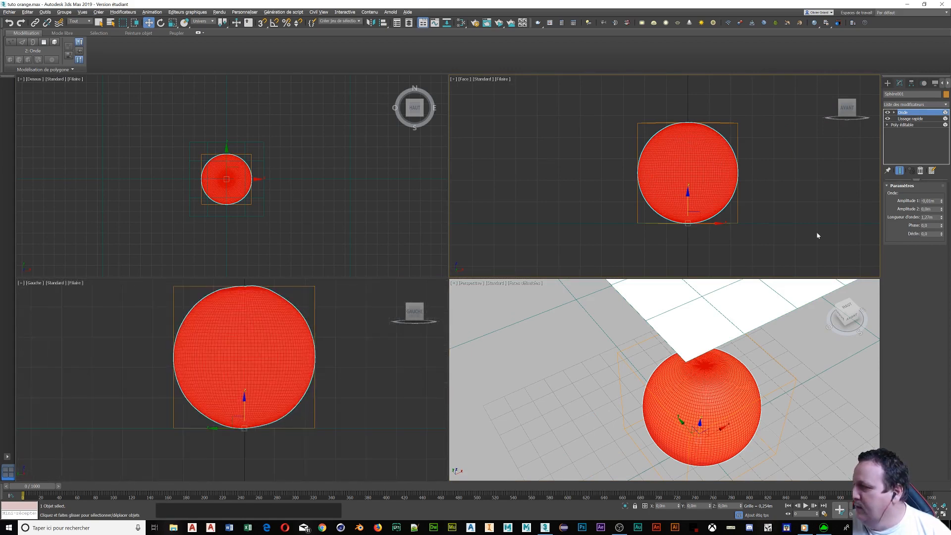
scroll(776, 381, "up", 3)
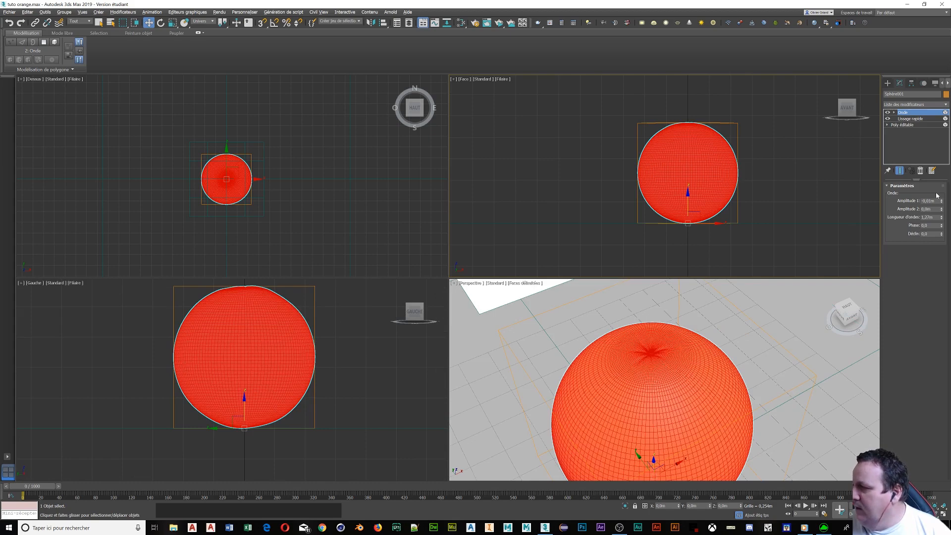
right_click(698, 317)
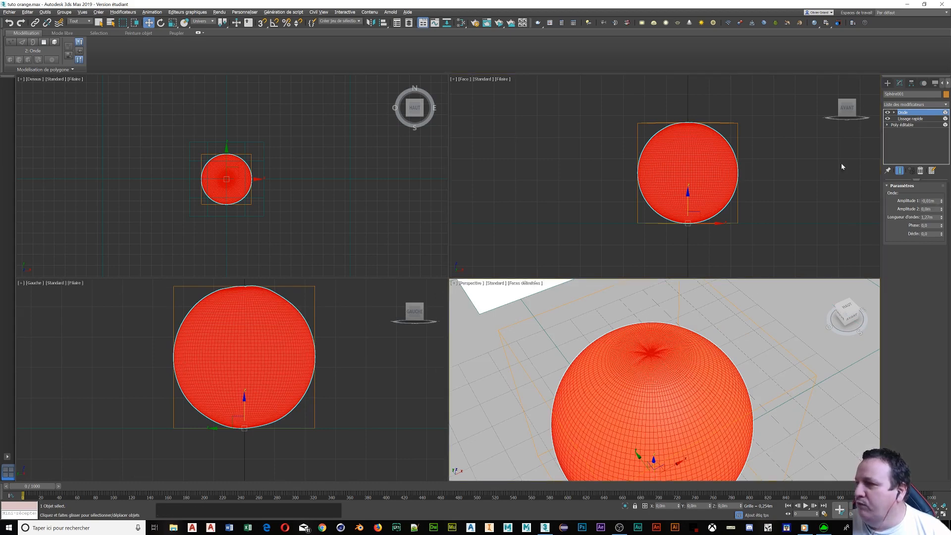
- Set the Onde modifier's Amplitude 2 to 0,059m and its Phase to about 1,2
left_click(942, 210)
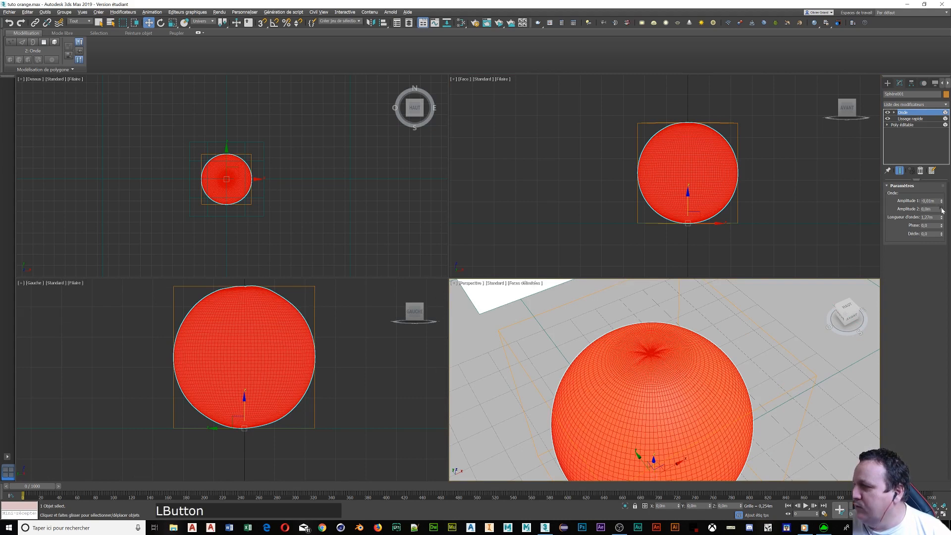
left_click_drag(943, 211, 925, 152)
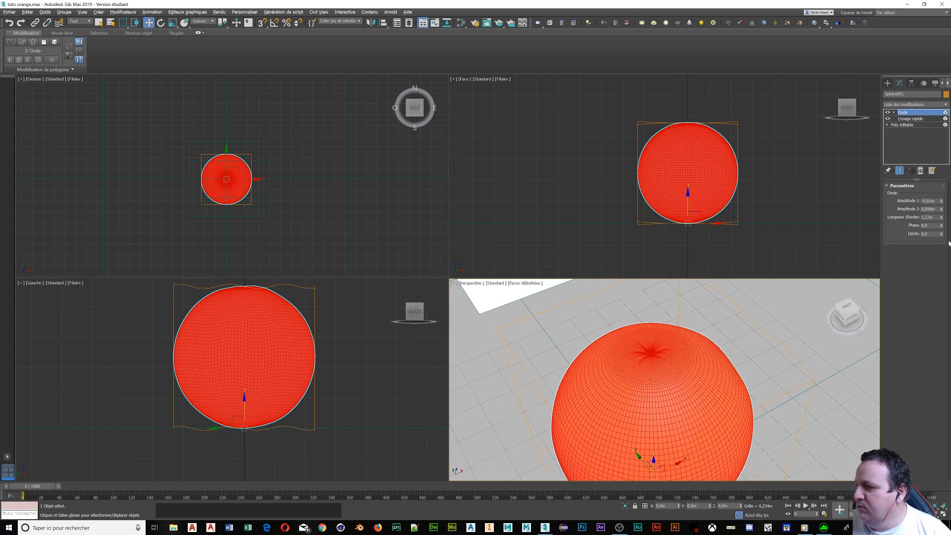
left_click_drag(943, 225, 943, 219)
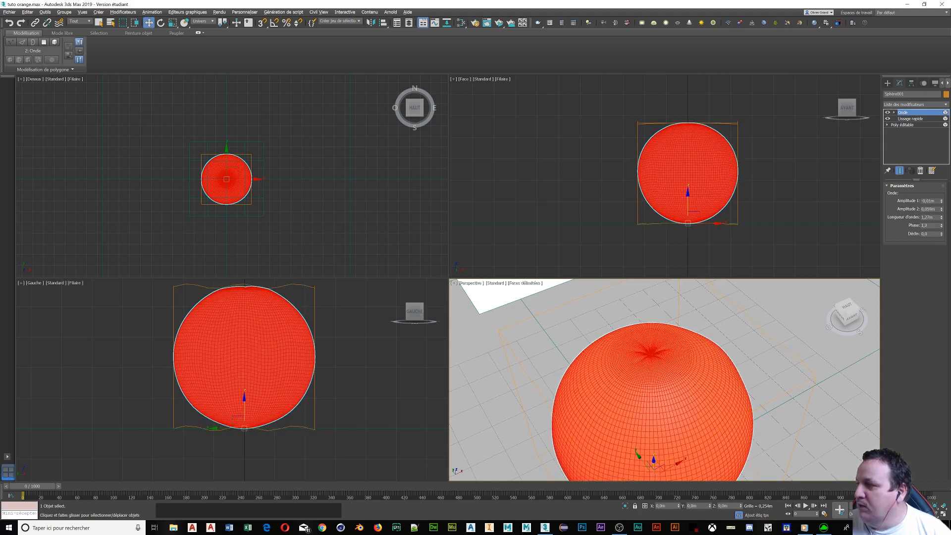
- Raise the Onde modifier's Amplitude 1 to 0,042m
left_click(943, 203)
left_click_drag(942, 203, 942, 200)
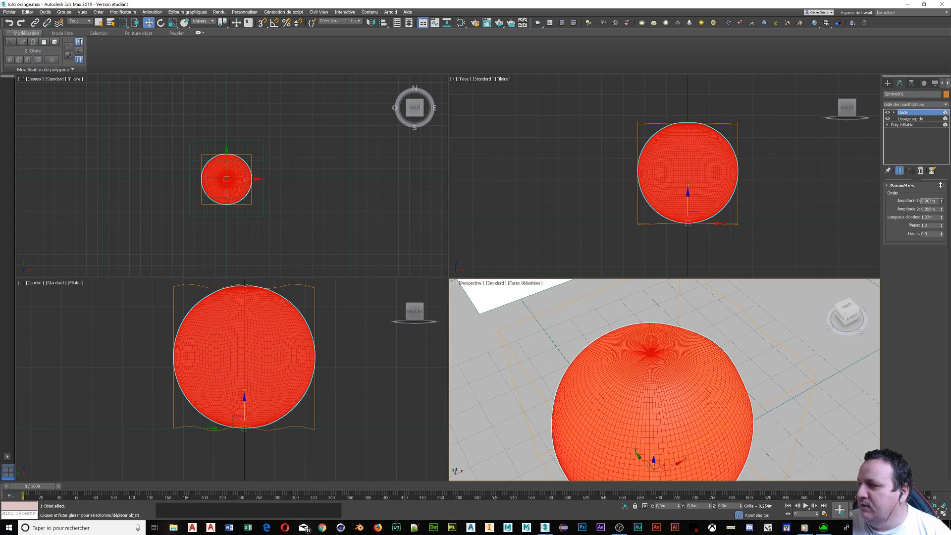
left_click_drag(940, 185, 940, 148)
- Check the deformed orange from several views and increase the Onde modifier's Longueur d'ondes to broaden the waves
scroll(732, 195, "down", 2)
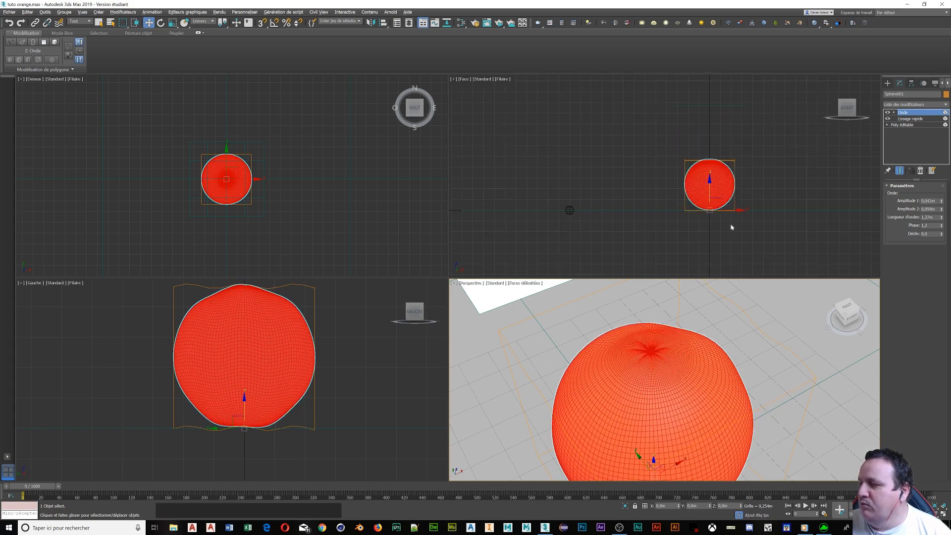
scroll(718, 413, "down", 1)
scroll(718, 405, "down", 2)
scroll(723, 422, "up", 2)
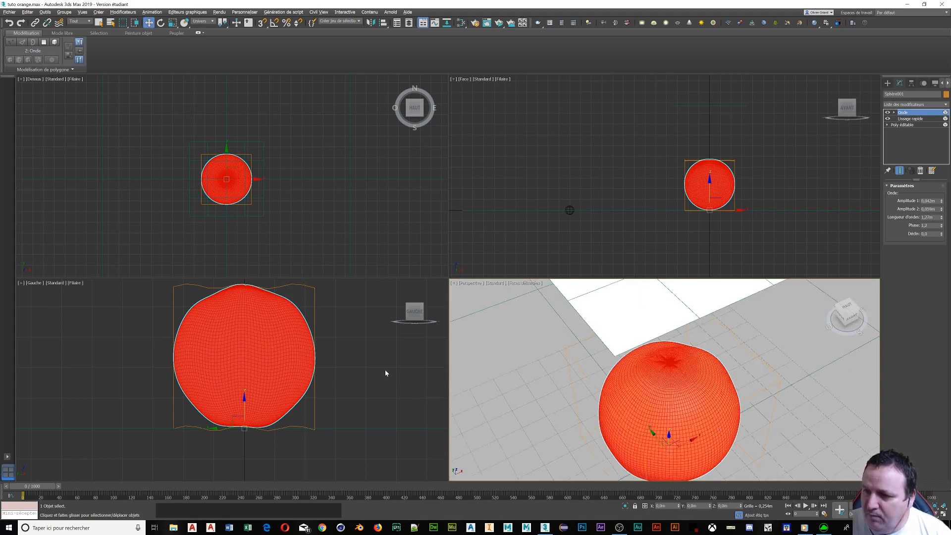
scroll(693, 405, "up", 3)
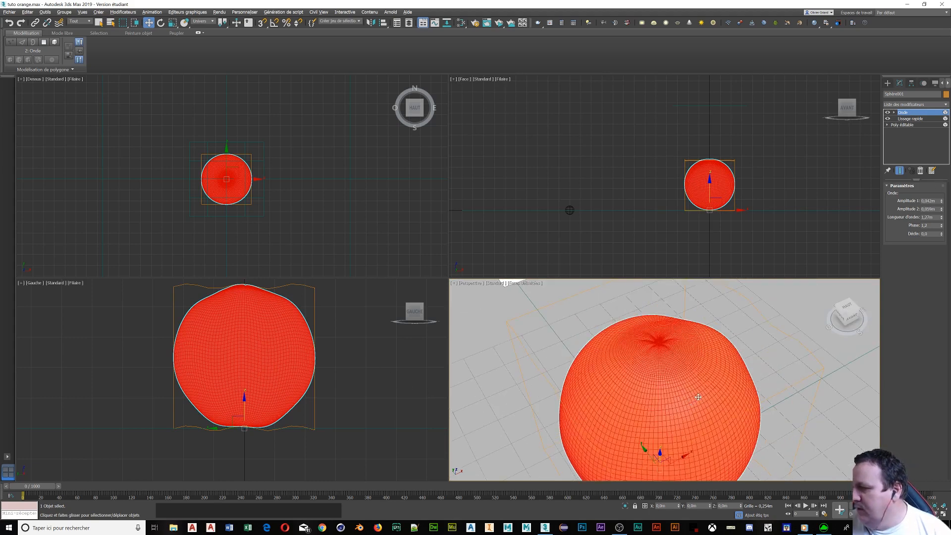
scroll(699, 360, "down", 4)
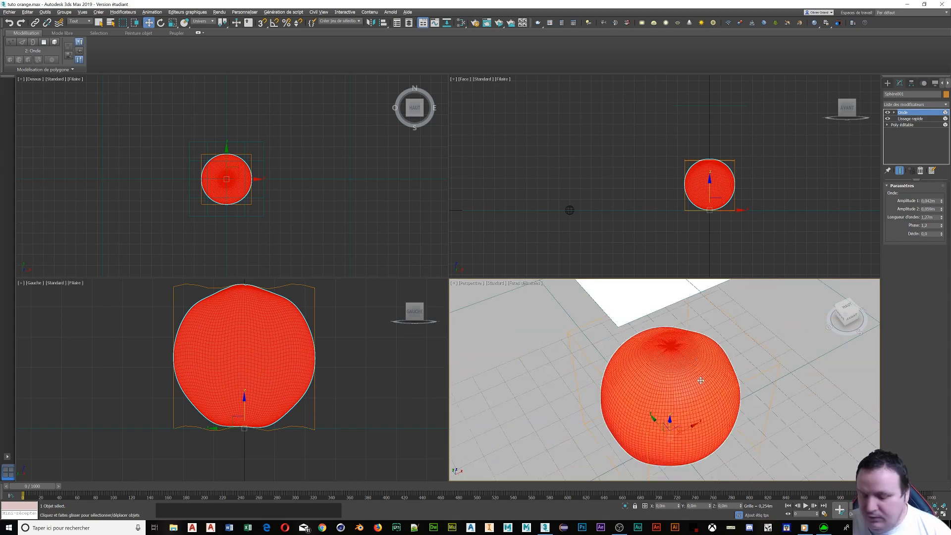
mouse_move(701, 381)
middle_mouse_down("alt")
mouse_move(654, 364)
mouse_move(576, 366)
mouse_move(460, 351)
mouse_move(227, 376)
mouse_move(244, 392)
mouse_move(308, 389)
mouse_move(370, 366)
mouse_move(430, 359)
middle_mouse_up("alt")
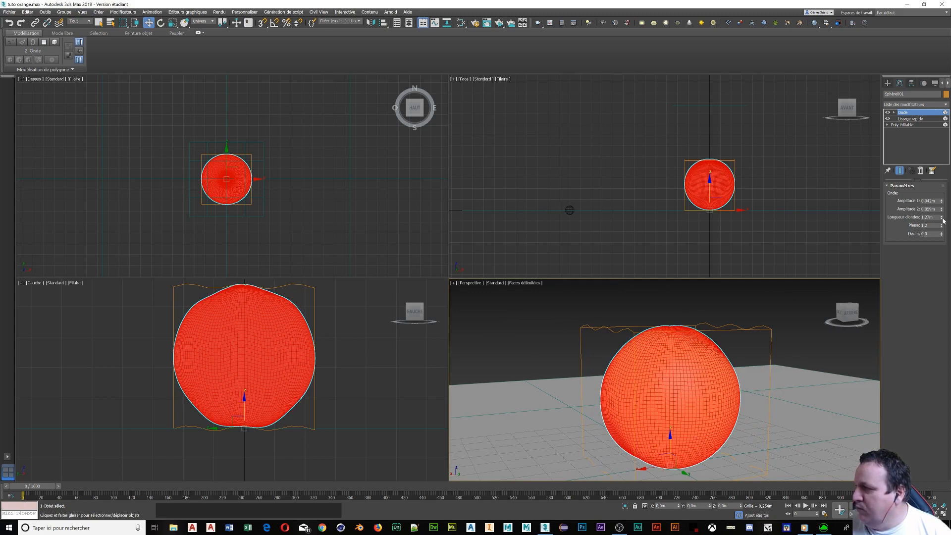
mouse_move(943, 221)
left_mouse_down()
mouse_move(945, 233)
mouse_move(942, 196)
left_mouse_up()
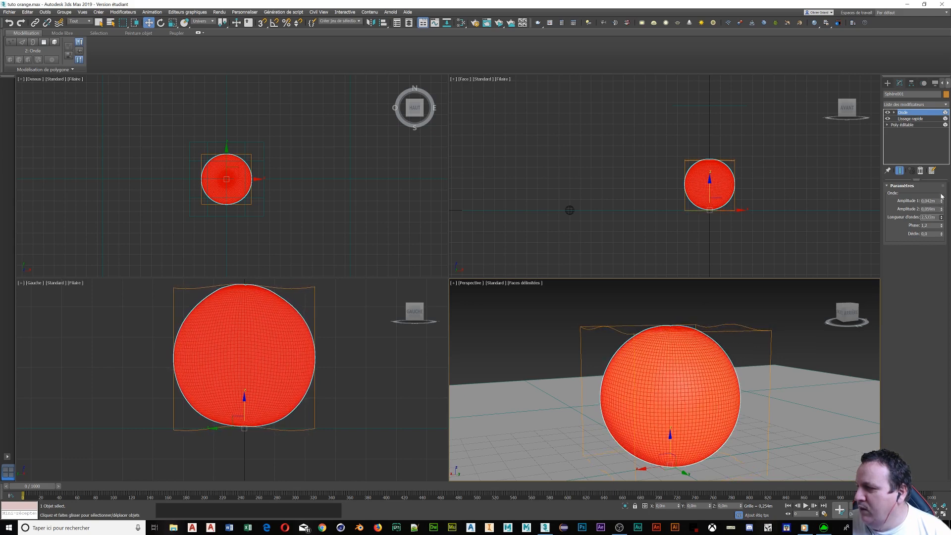
- Start an ActiveShade preview of the perspective view and frame the whole orange from slightly above in it
middle_click_drag(707, 349, 704, 349, "alt")
middle_click_drag(758, 325, 497, 331, "alt")
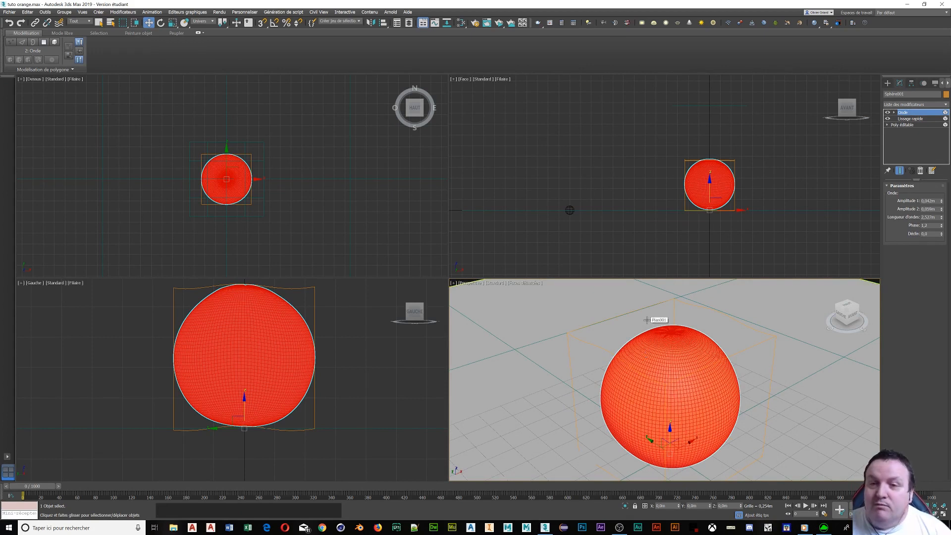
left_click(499, 23)
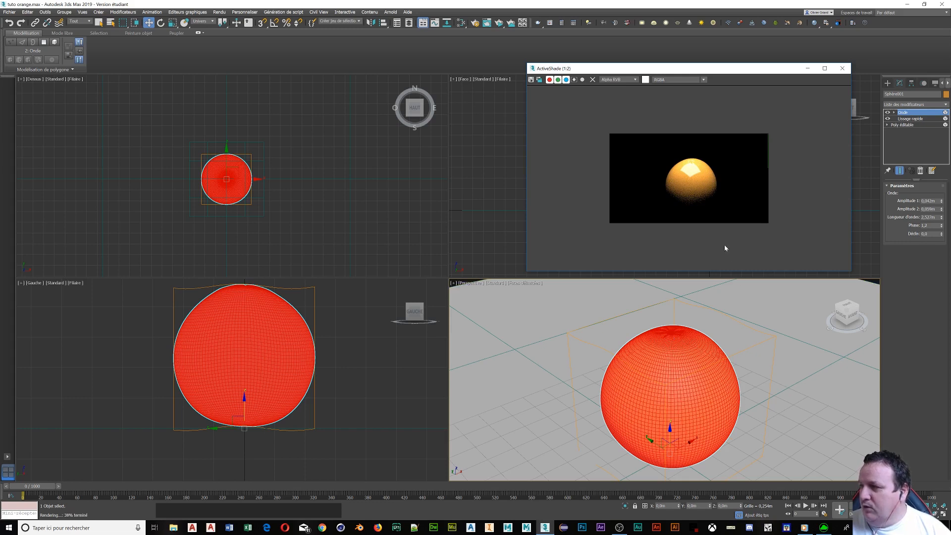
scroll(717, 231, "up", 1)
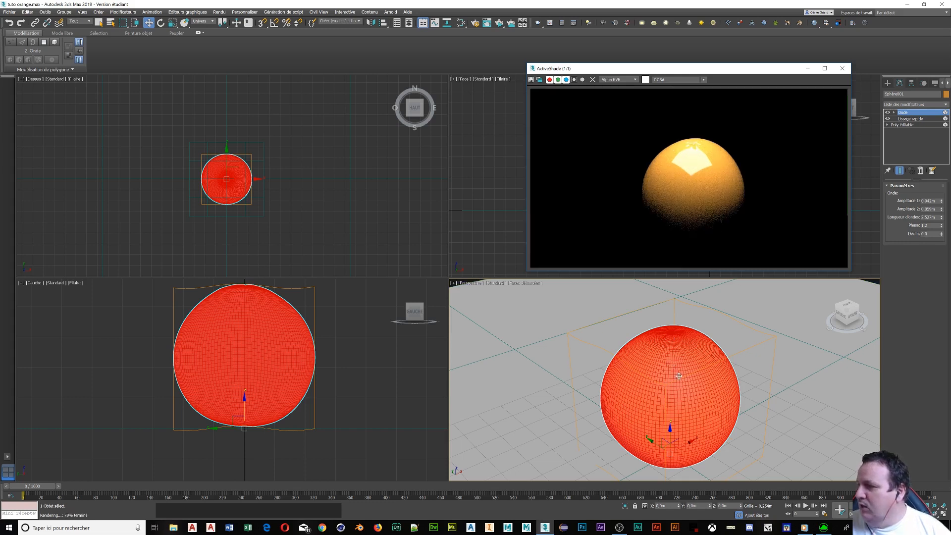
middle_click_drag(720, 343, 682, 295, "shift")
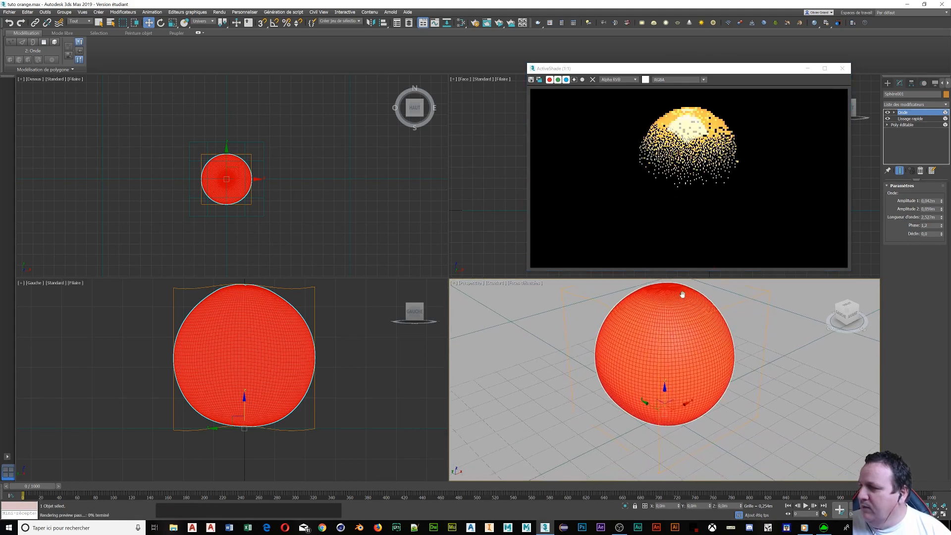
scroll(682, 295, "up", 2)
scroll(679, 299, "down", 5)
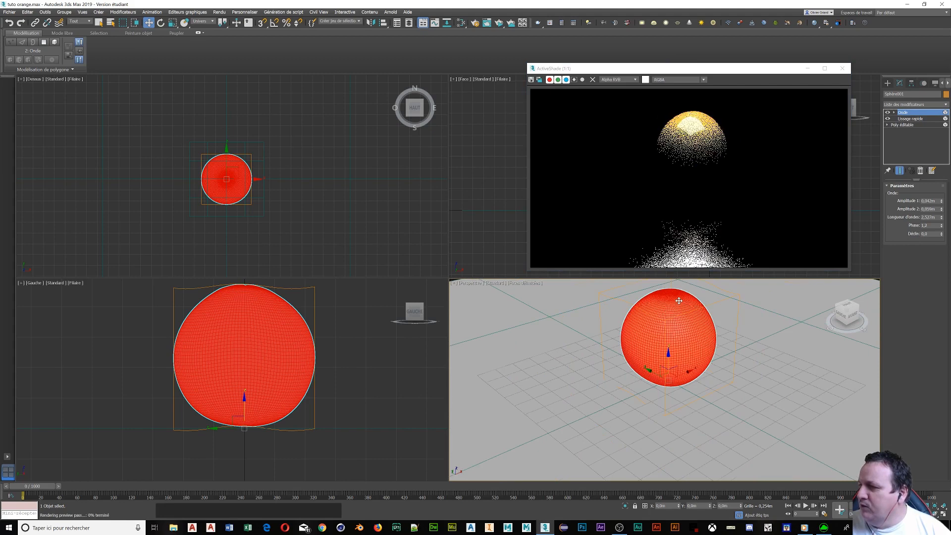
scroll(679, 301, "up", 2)
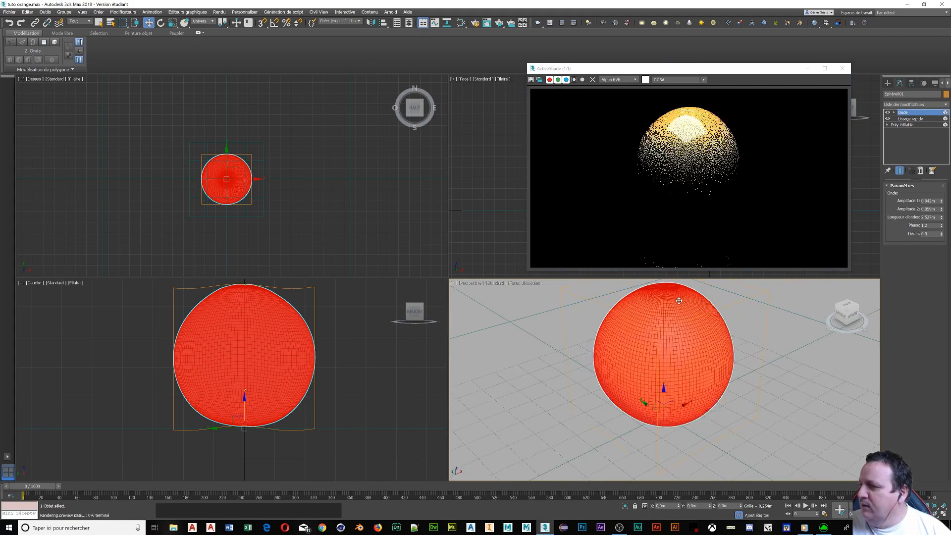
scroll(679, 301, "down", 2)
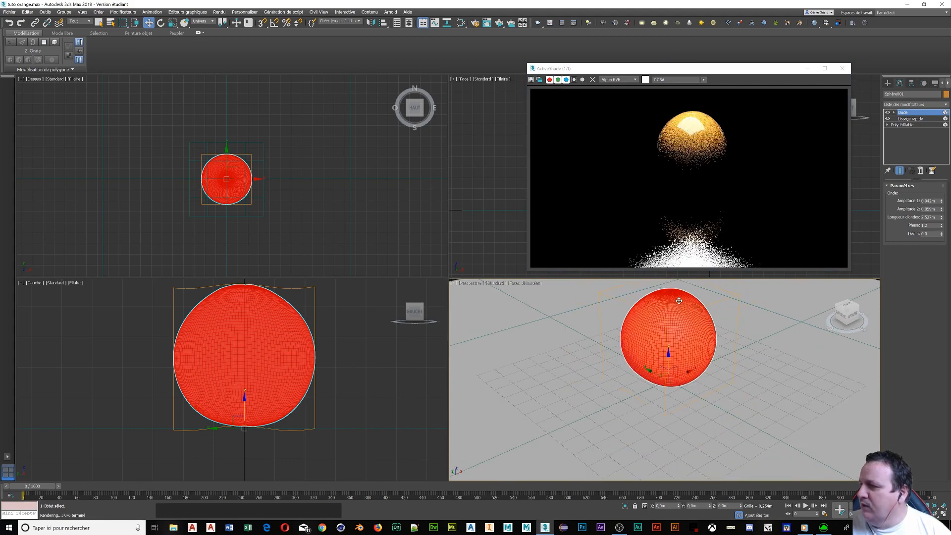
middle_click_drag(679, 301, 679, 311, "shift")
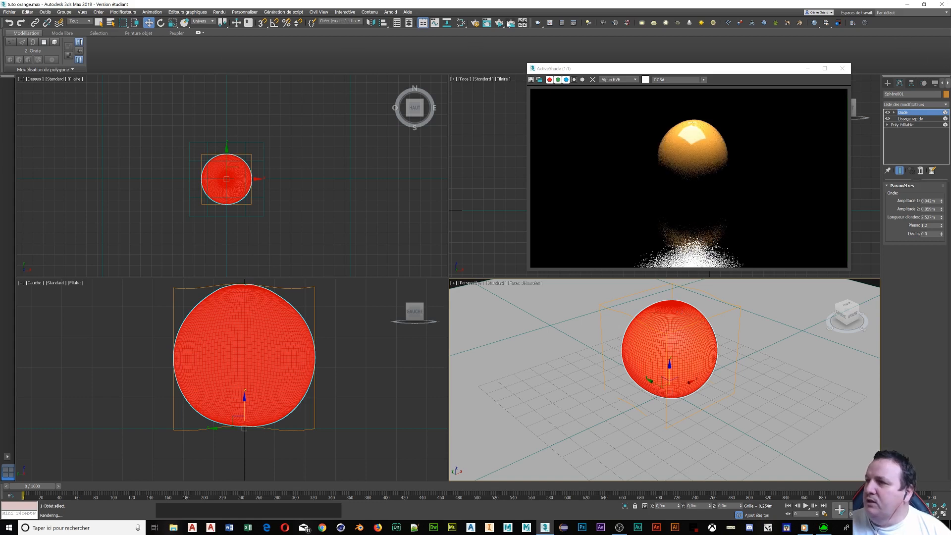
- Create a new Matériau physique node in an empty area of the detailed material editor's view
left_click(461, 23)
middle_click_drag(282, 194, 55, 175)
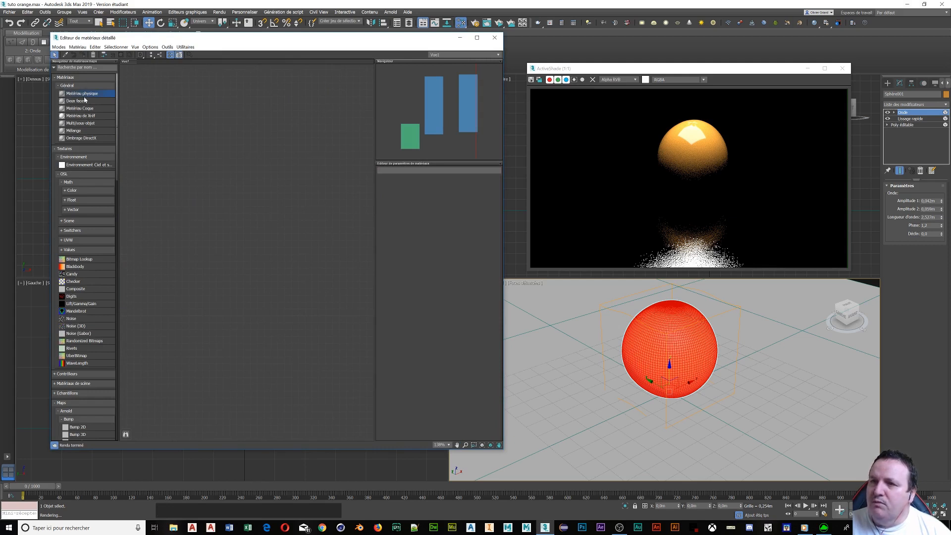
left_click_drag(72, 96, 160, 102)
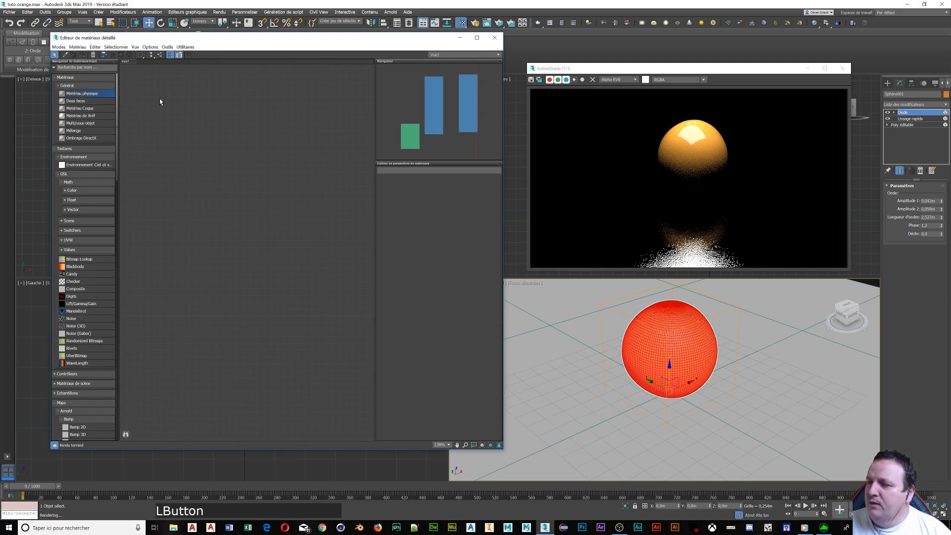
left_click_drag(230, 152, 267, 173)
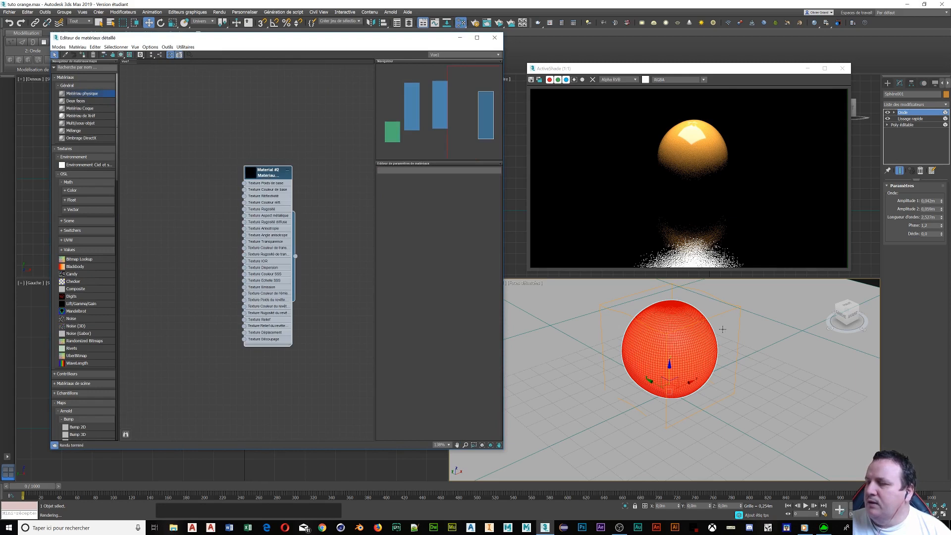
- Select the whole sphere element in Poly éditable, return to the Onde level and assign the new physical material to the selection
left_click(904, 124)
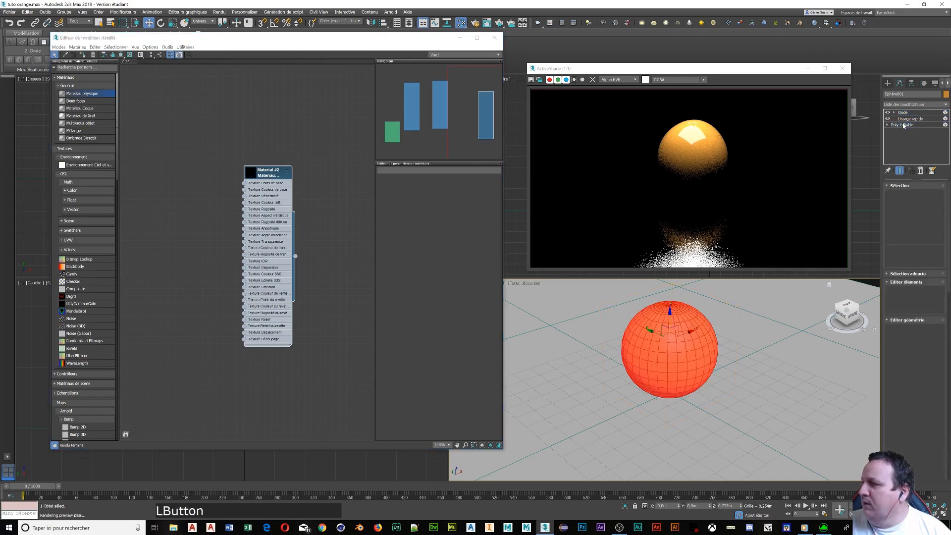
left_click(667, 342)
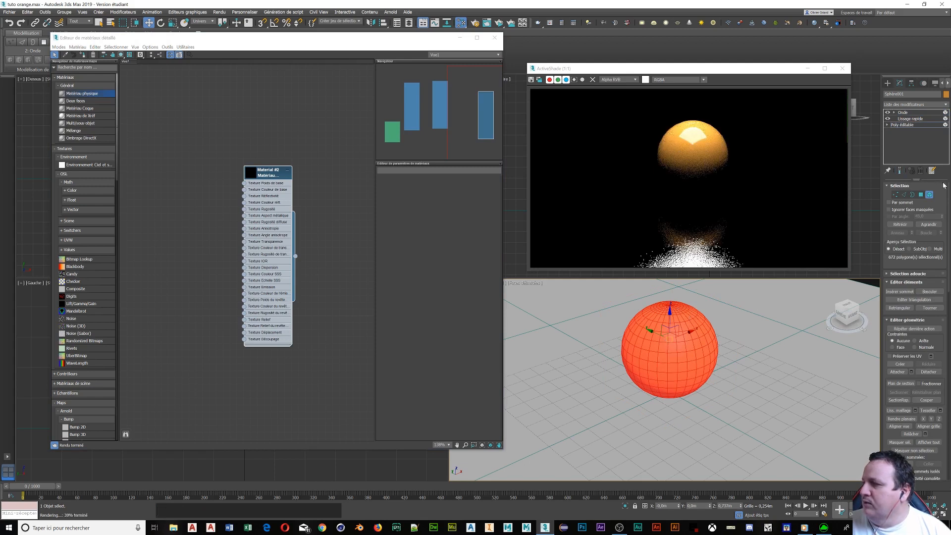
left_click(908, 112)
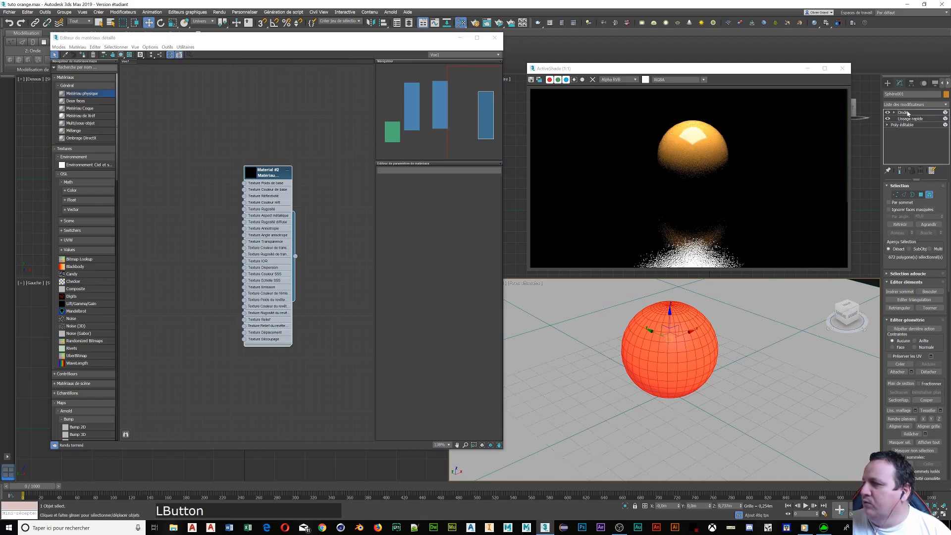
left_click(901, 113)
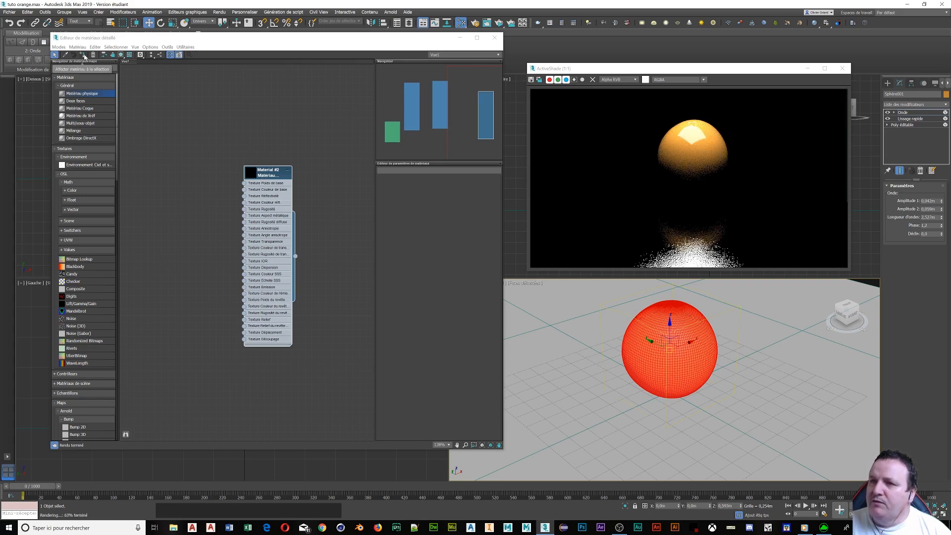
left_click(85, 56)
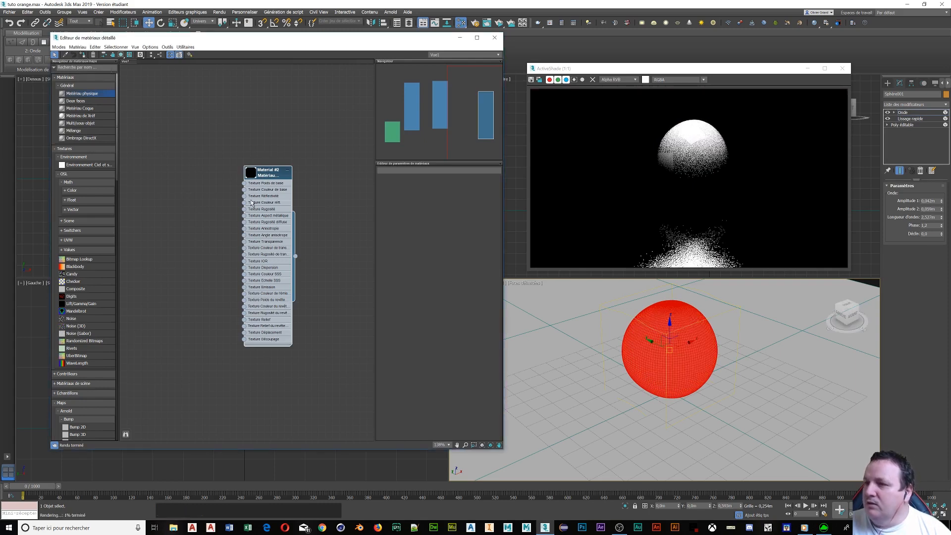
- Rename the new physical material as matériaux peau d'orange
left_click(275, 170)
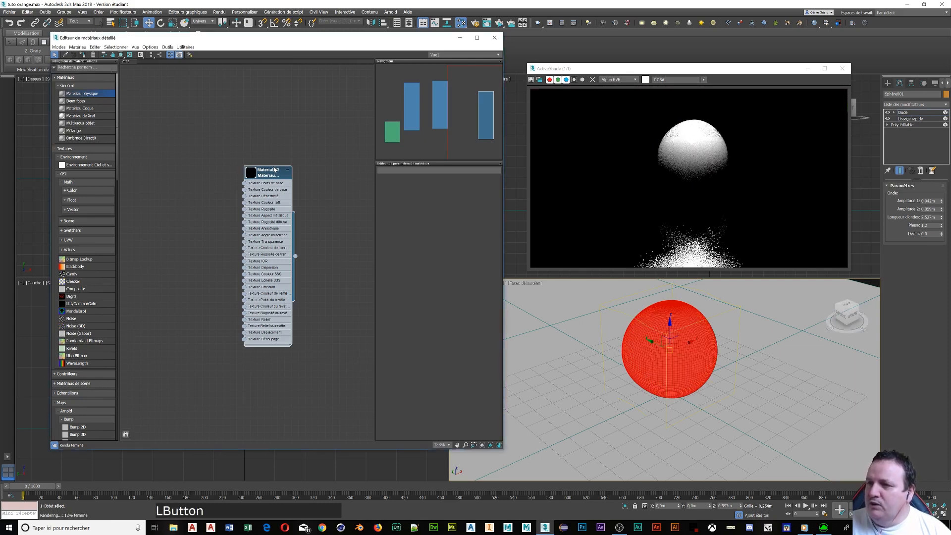
left_click(270, 174)
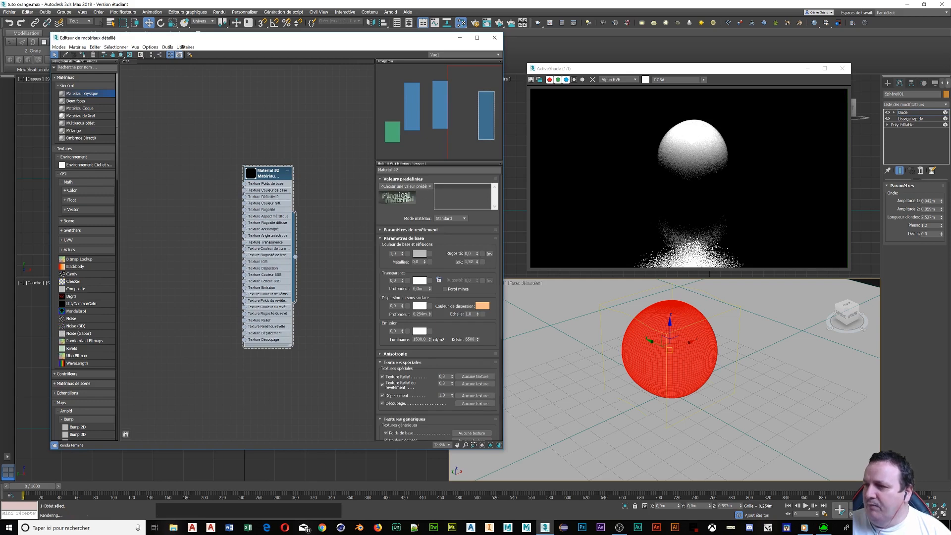
left_click(398, 170)
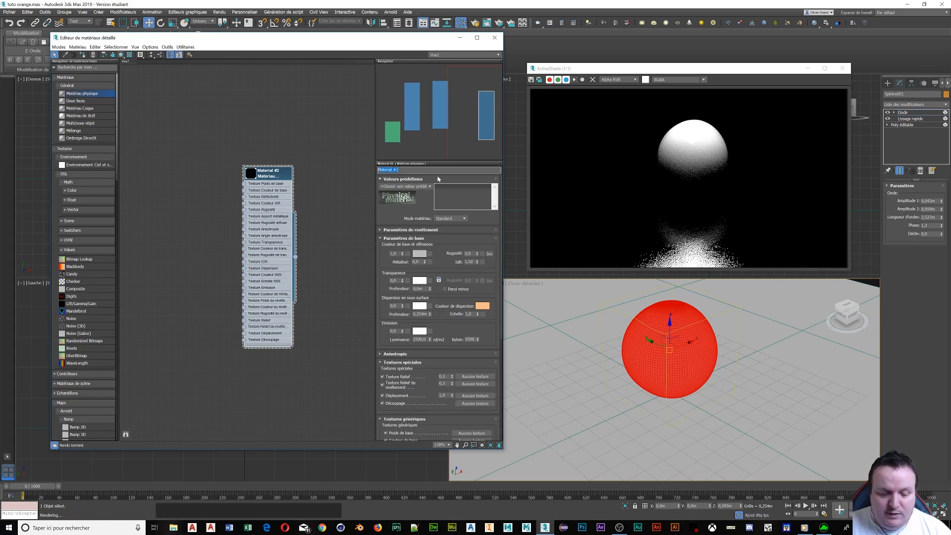
type("maté")
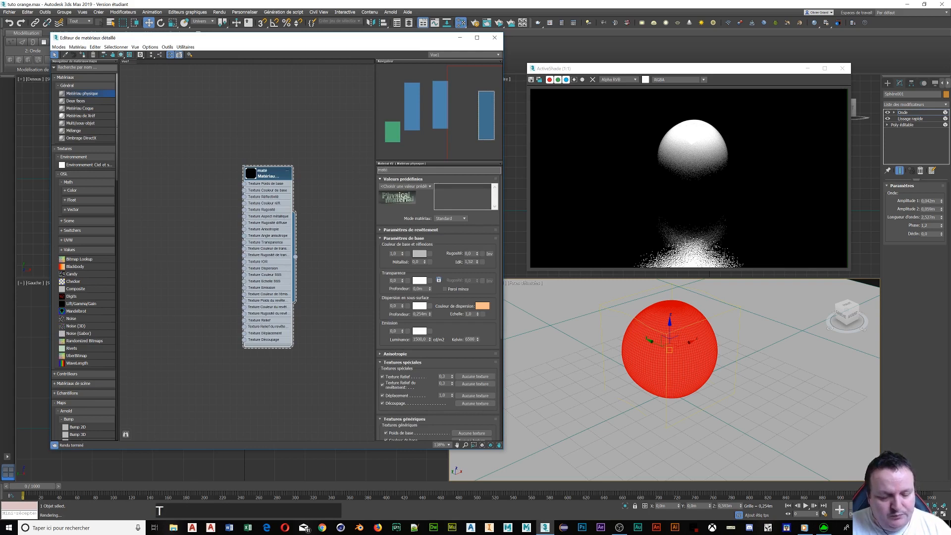
type("riaux pe")
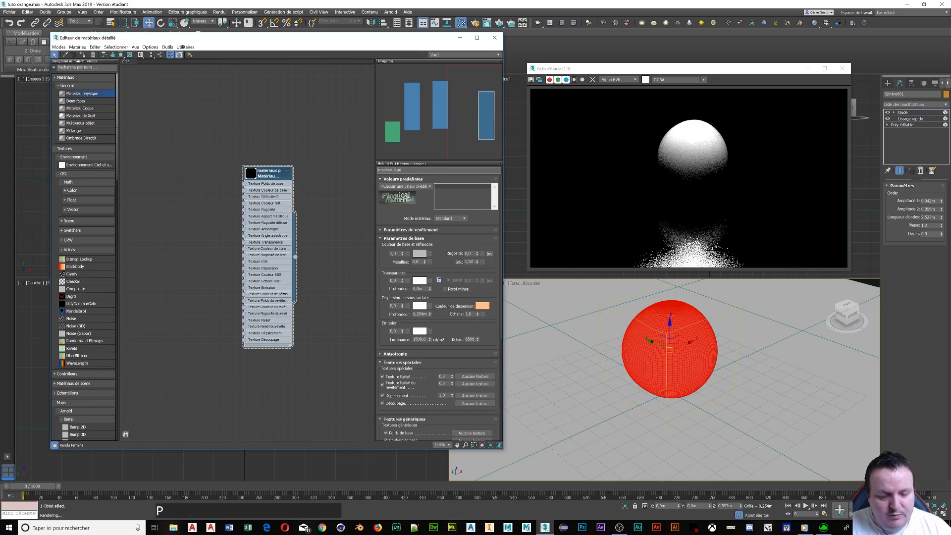
type("au d'ora")
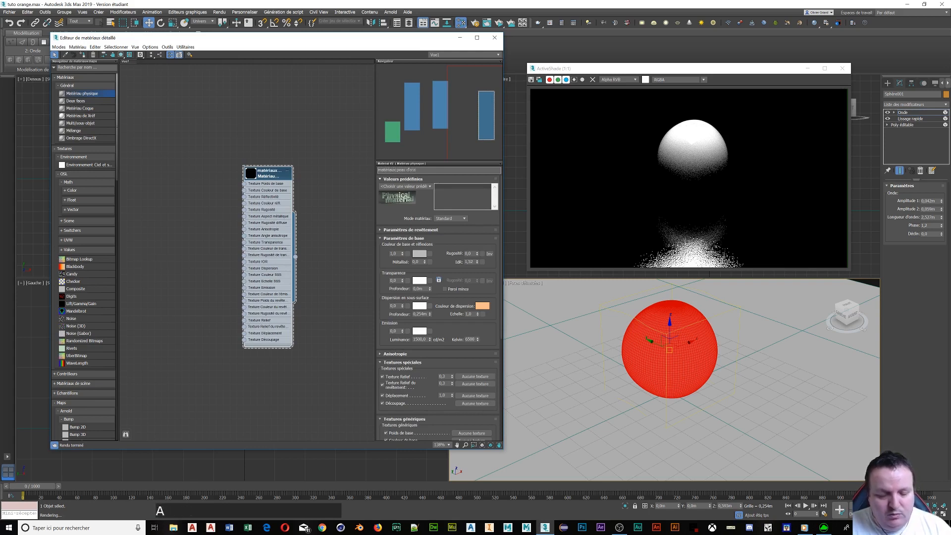
type("nge")
key("Return")
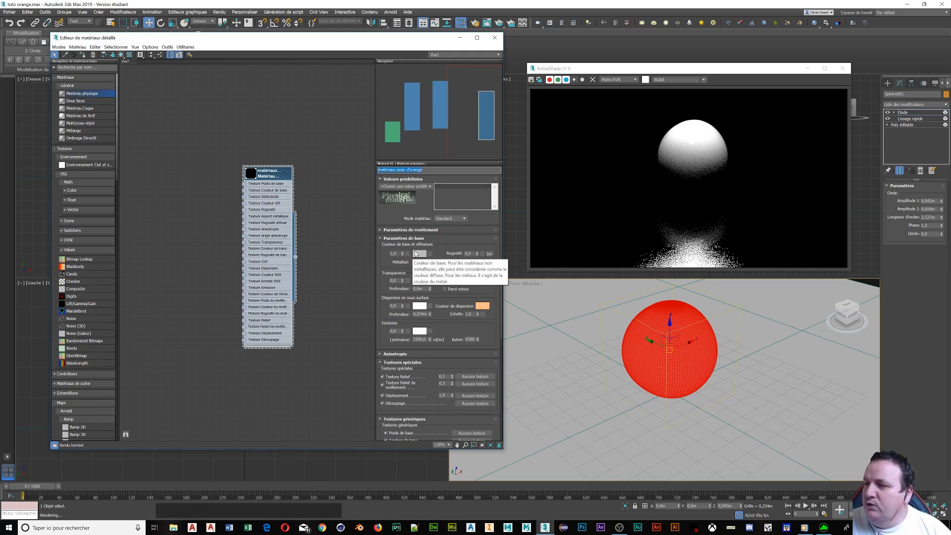
- Change the material's base colour to a light orange by adjusting its hue and saturation
left_click(420, 253)
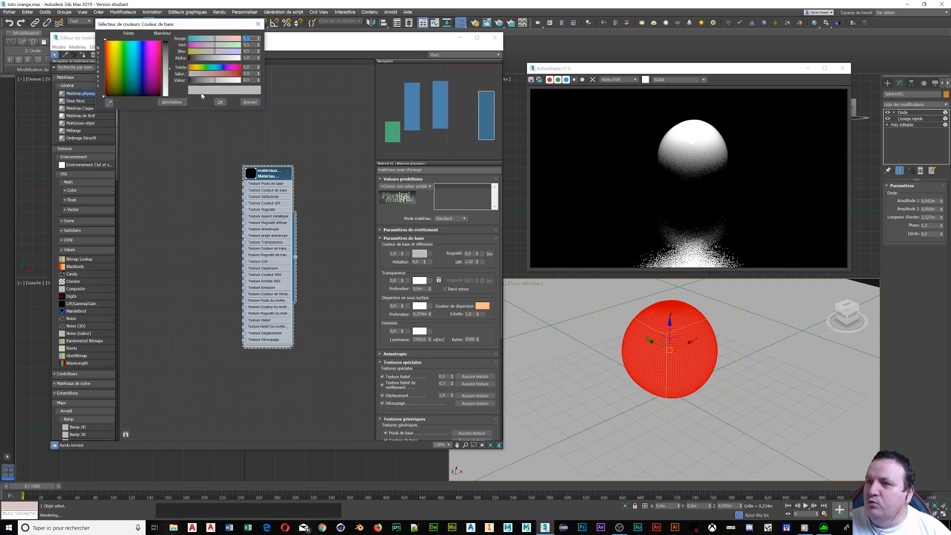
left_click(108, 48)
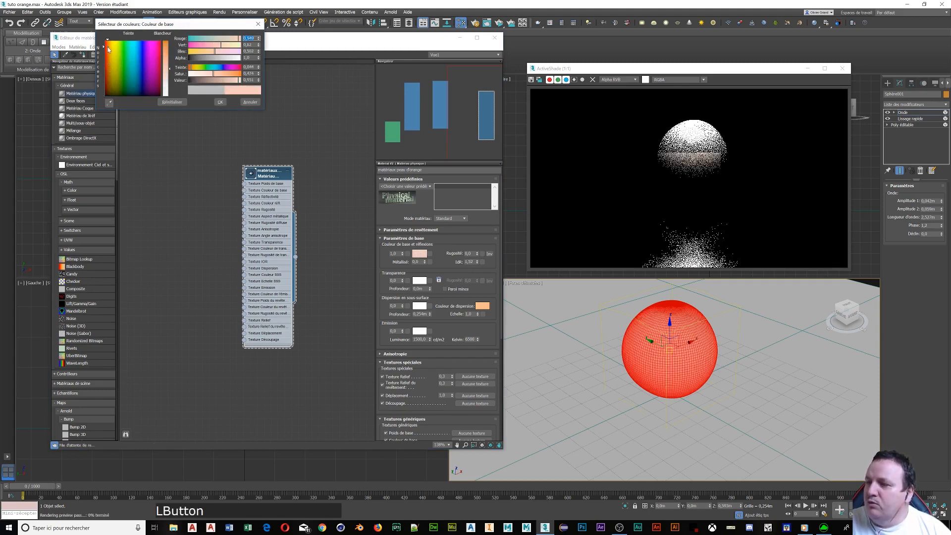
left_click_drag(109, 47, 109, 48)
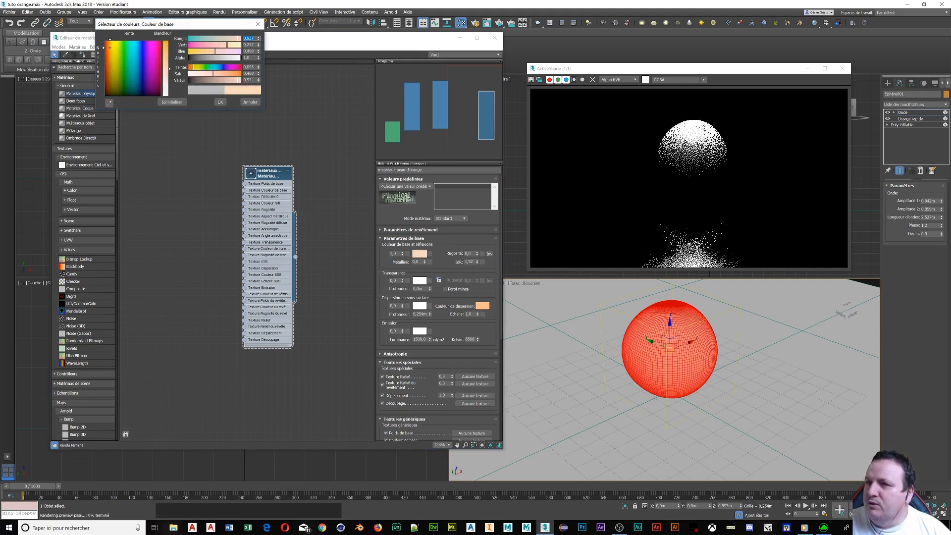
left_click(192, 70)
left_click_drag(191, 70, 190, 70)
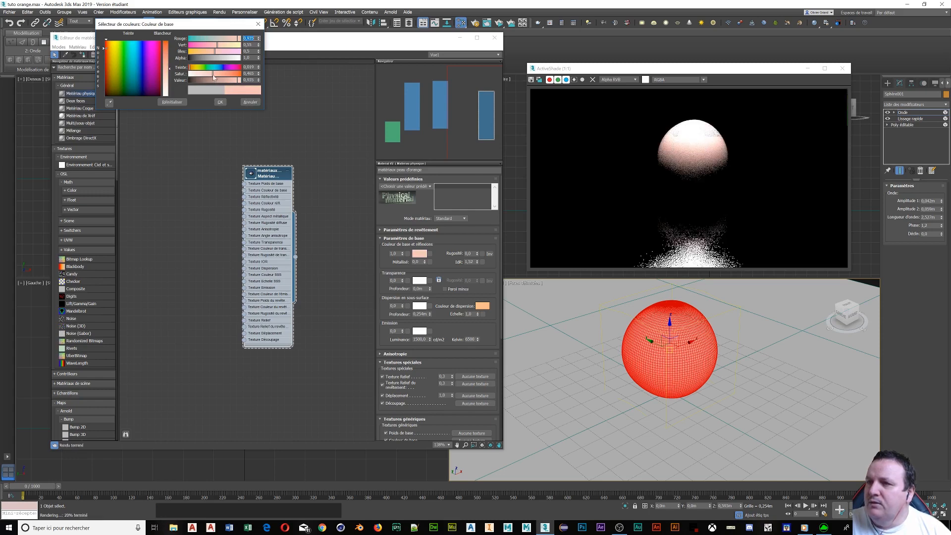
left_click_drag(214, 75, 189, 69)
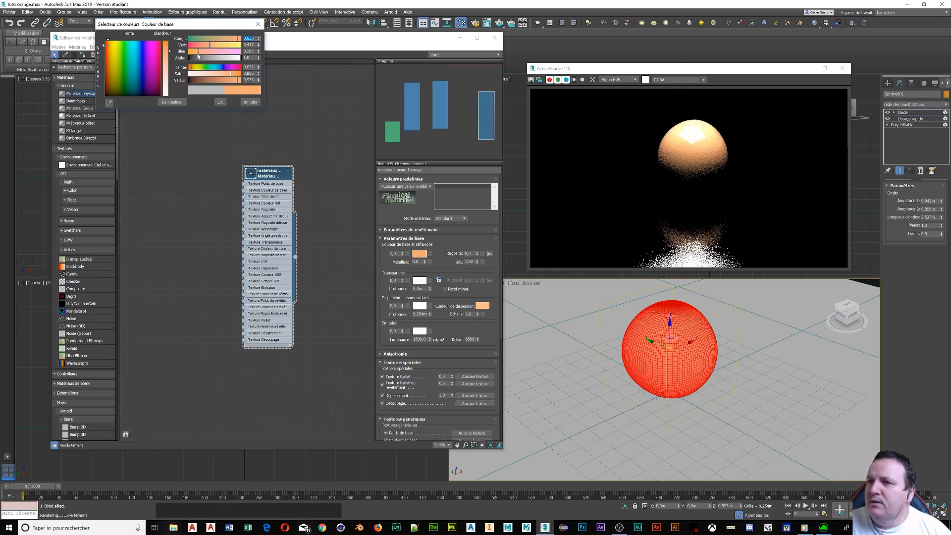
- Deepen the base colour to a vivid orange with Bleu about 0,024 and Vert about 0,185, and accept it
left_click_drag(199, 51, 189, 52)
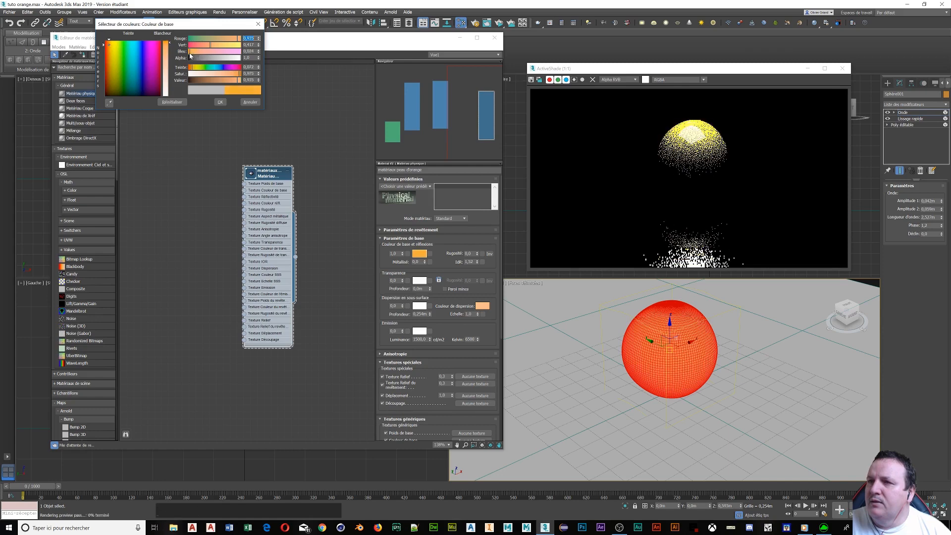
left_click(207, 46)
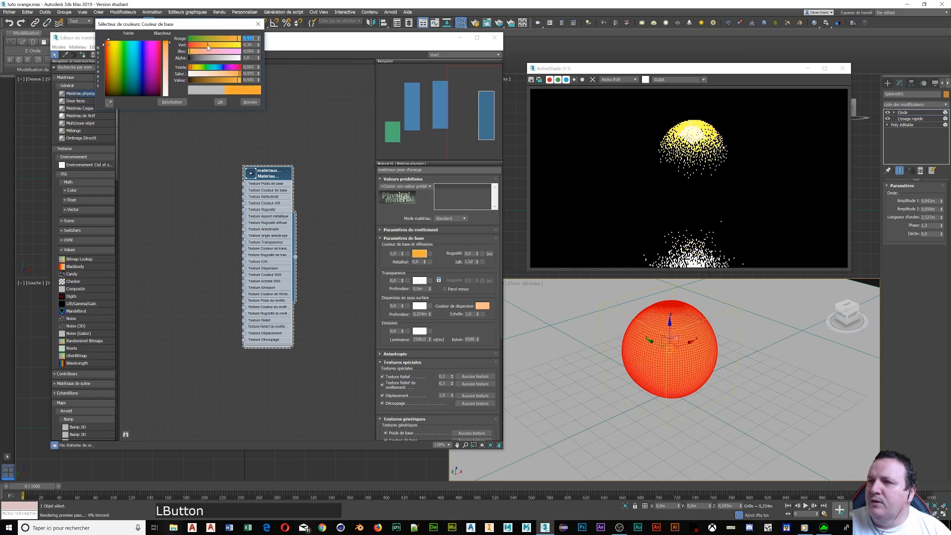
left_click_drag(207, 46, 202, 48)
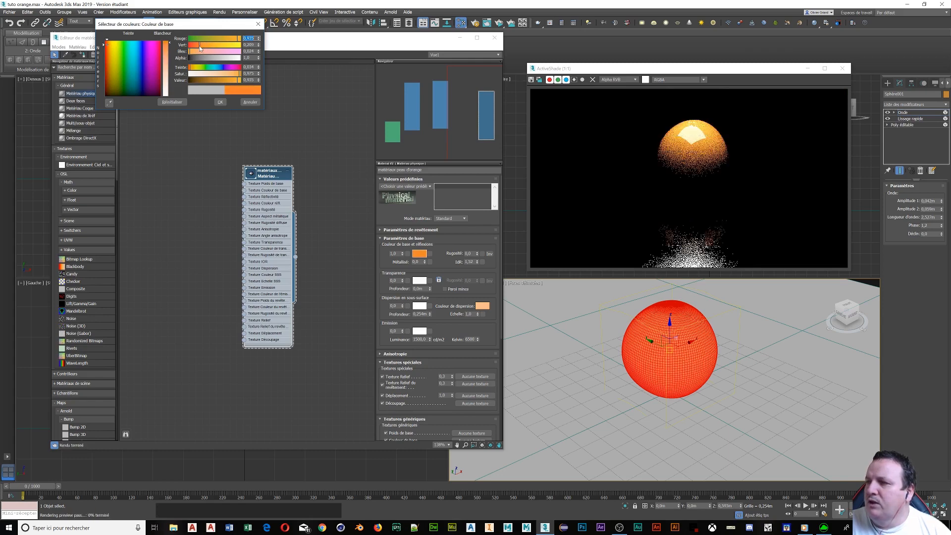
left_click_drag(202, 48, 196, 48)
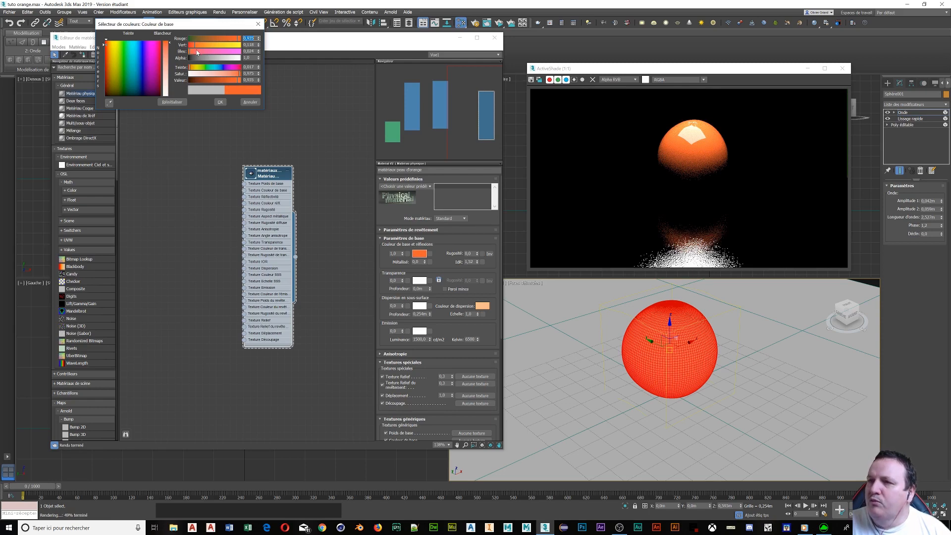
left_click_drag(196, 48, 199, 47)
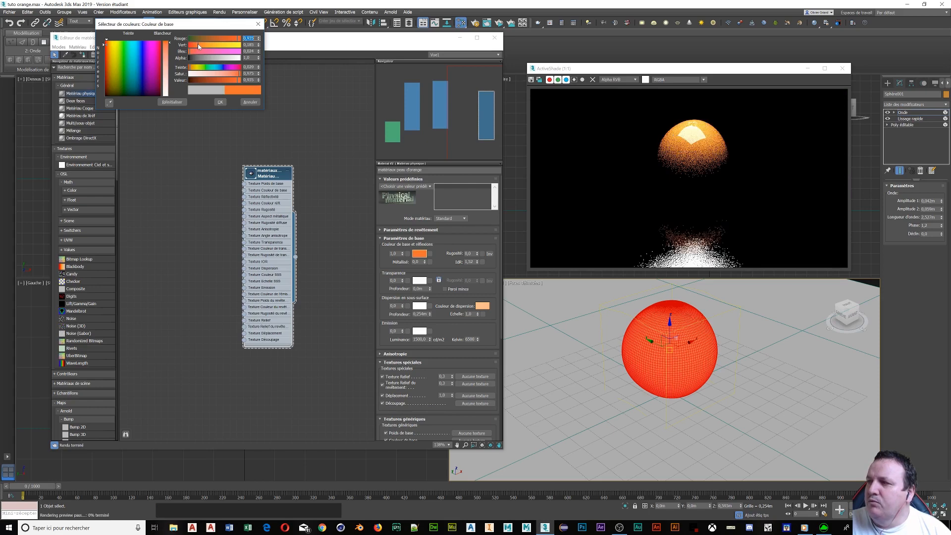
left_click(220, 103)
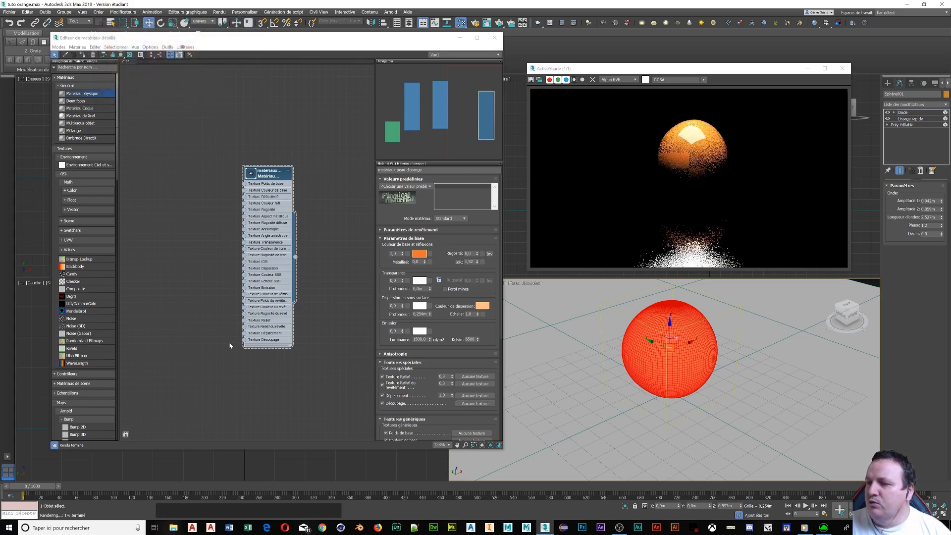
middle_click_drag(248, 341, 296, 258)
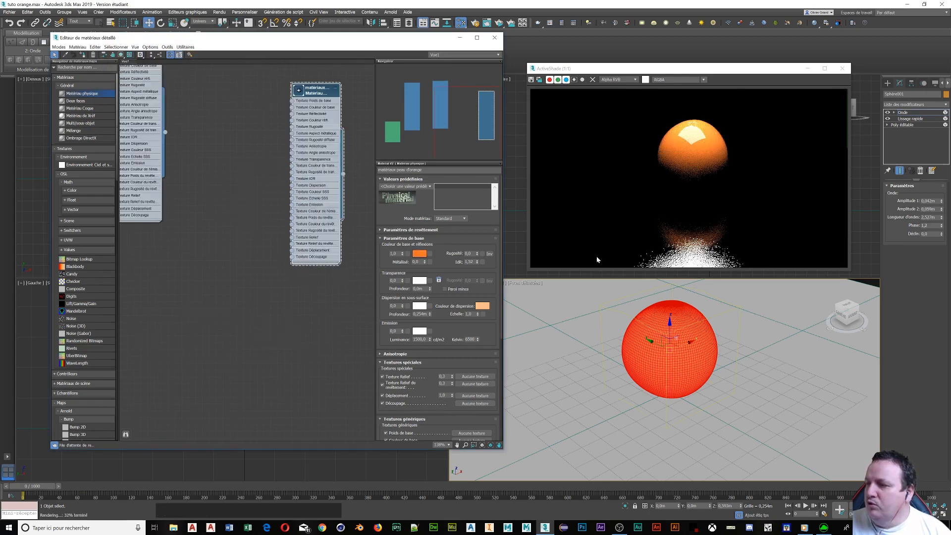
- Connect a new Arnold Noise map to the Texture Relief input of the orange-peel material
left_click(292, 240)
left_click_drag(275, 235, 220, 261)
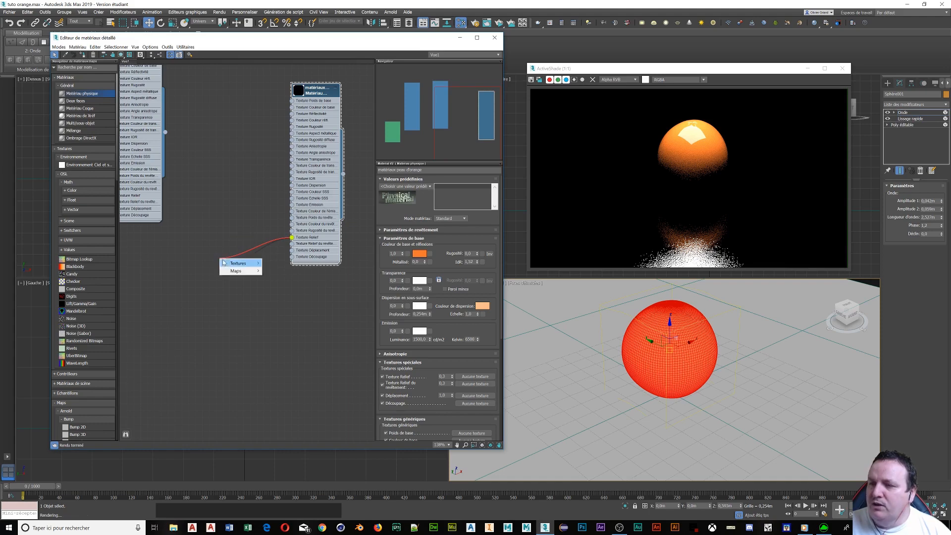
mouse_move(235, 272)
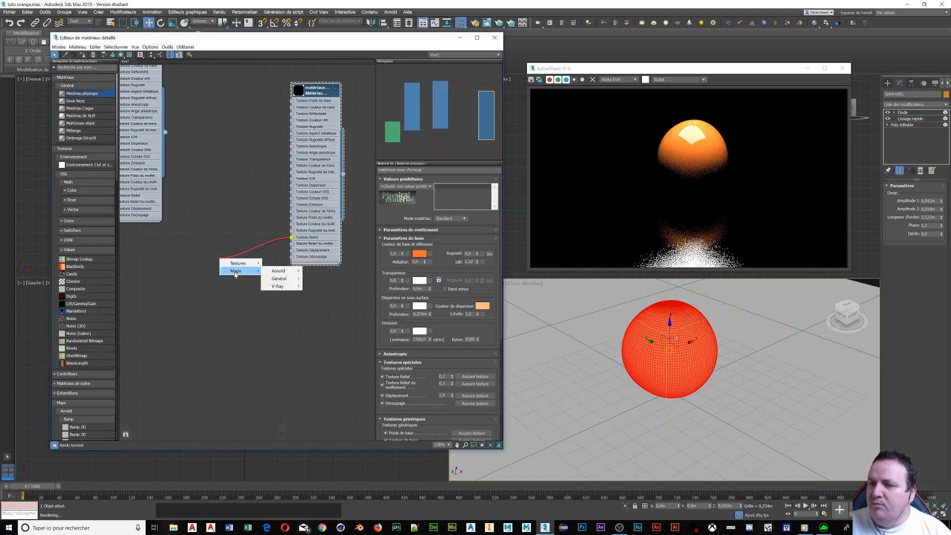
mouse_move(277, 275)
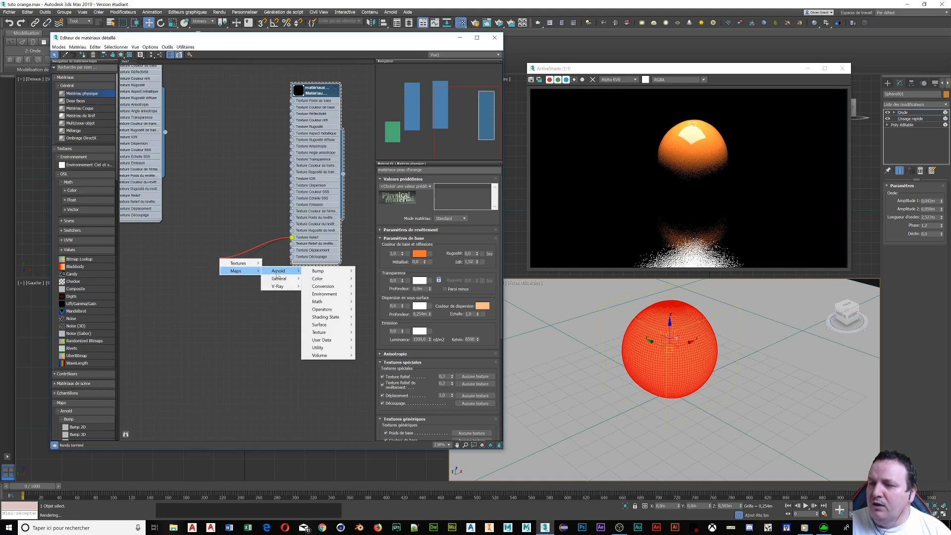
mouse_move(328, 334)
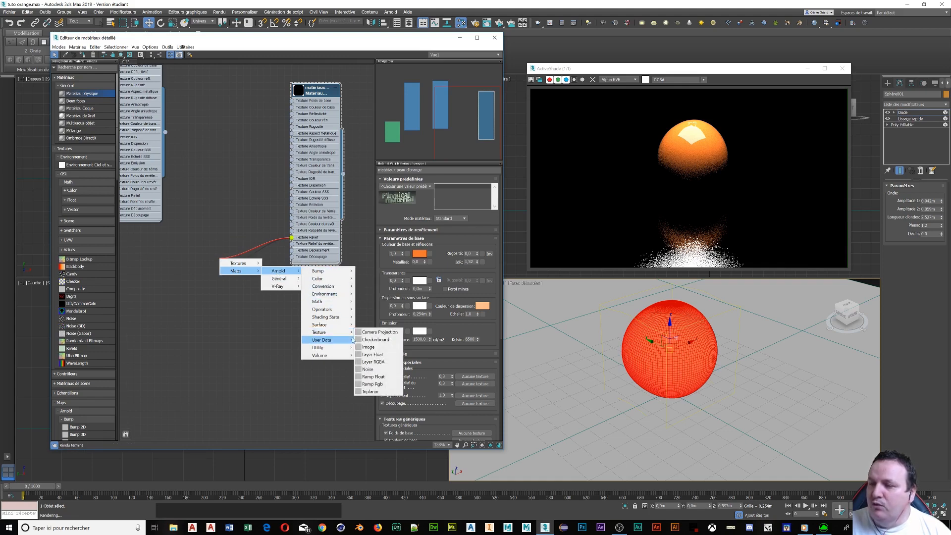
left_click(367, 370)
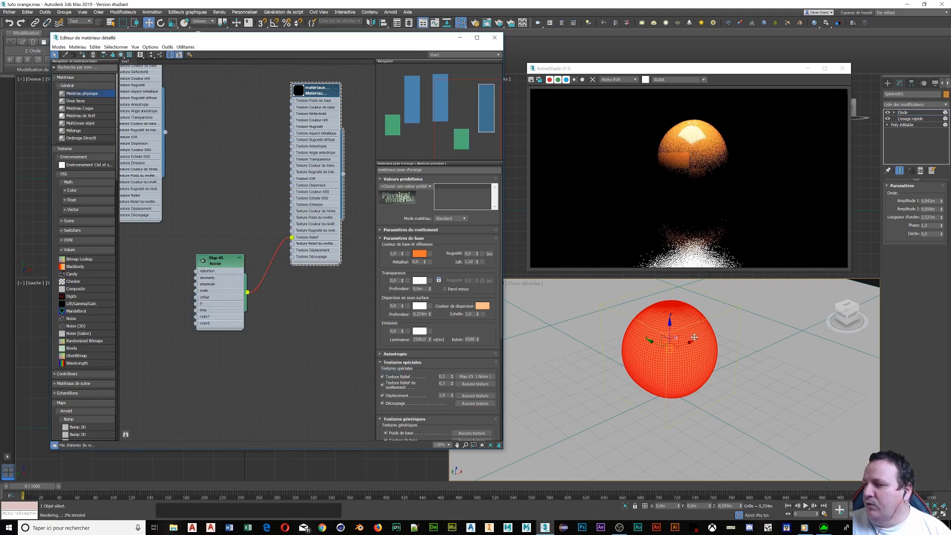
scroll(659, 312, "up", 5)
scroll(714, 308, "up", 5)
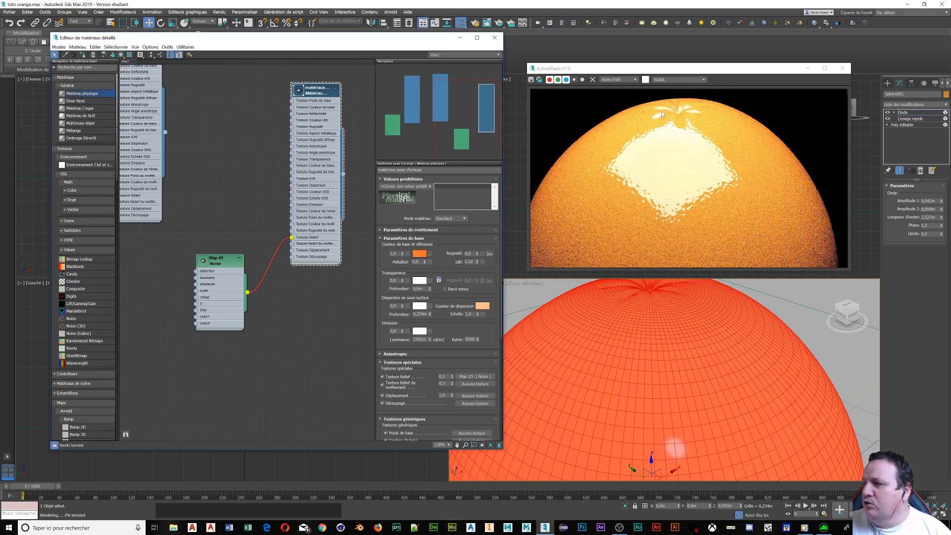
- Open the Noise map's parameters and set its Octaves to 3, checking the relief in the ActiveShade preview
left_click(215, 261)
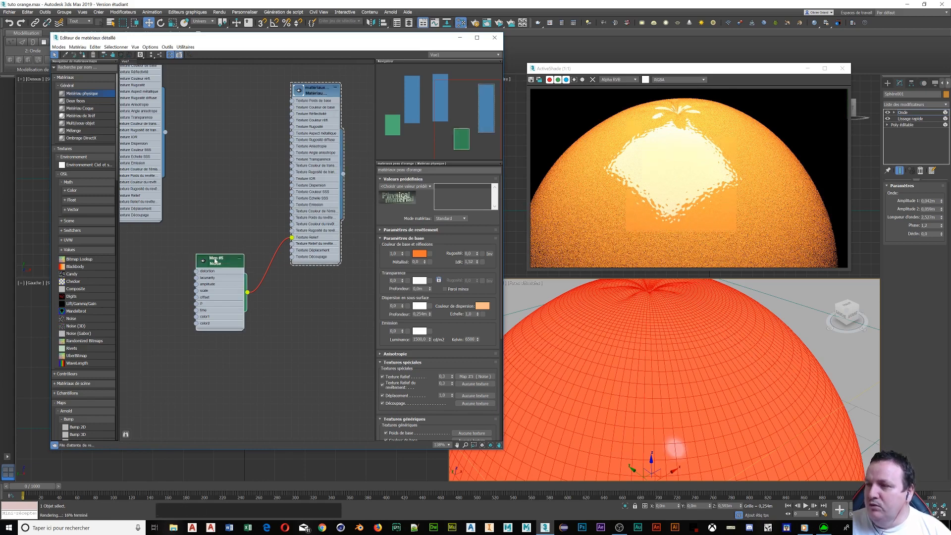
double_click(215, 262)
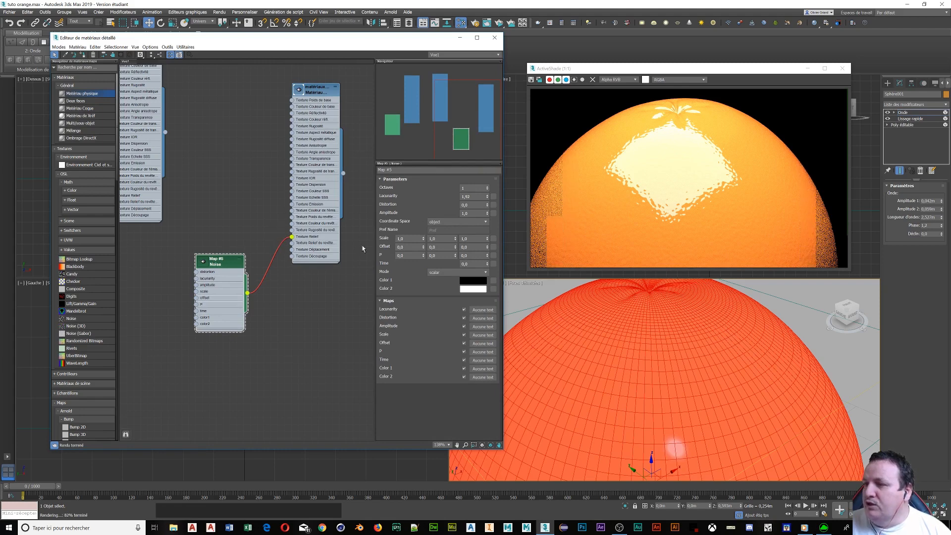
left_click(487, 188)
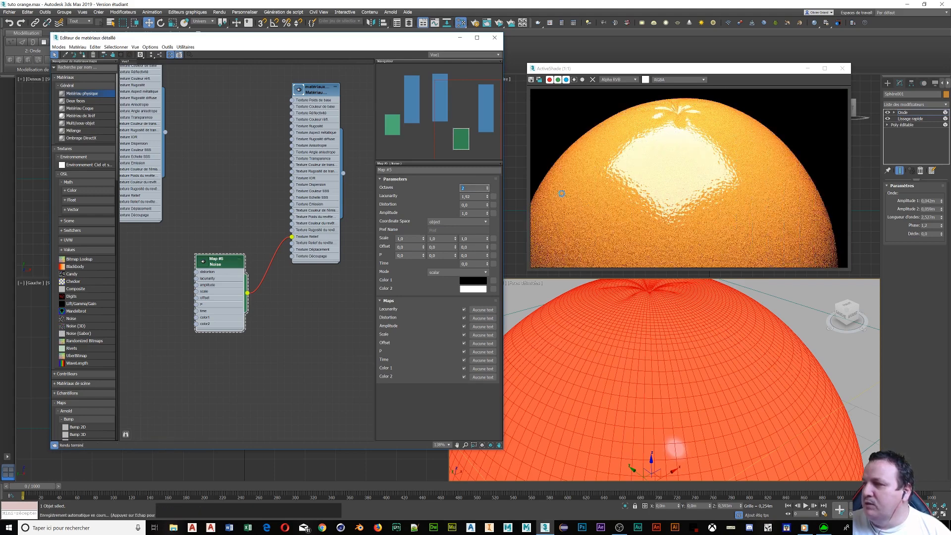
left_click(488, 189)
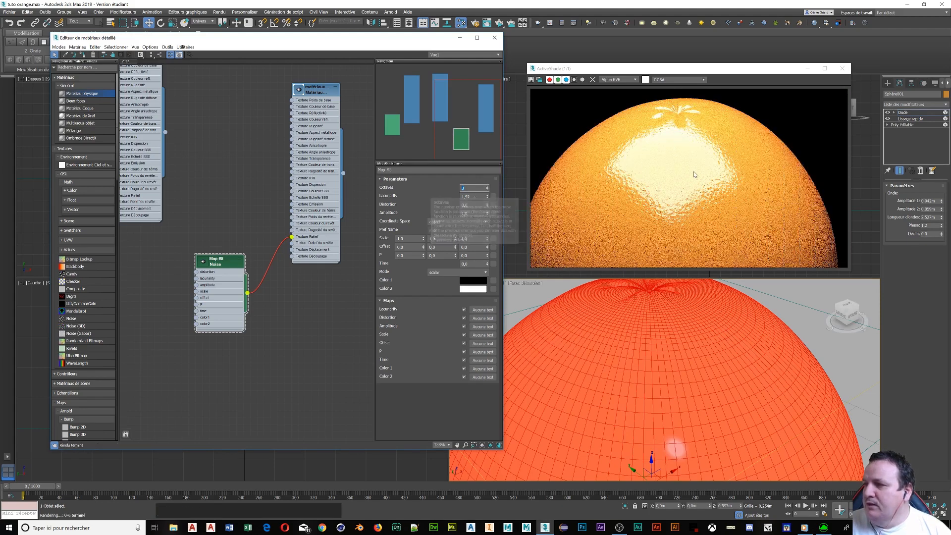
scroll(703, 195, "up", 1)
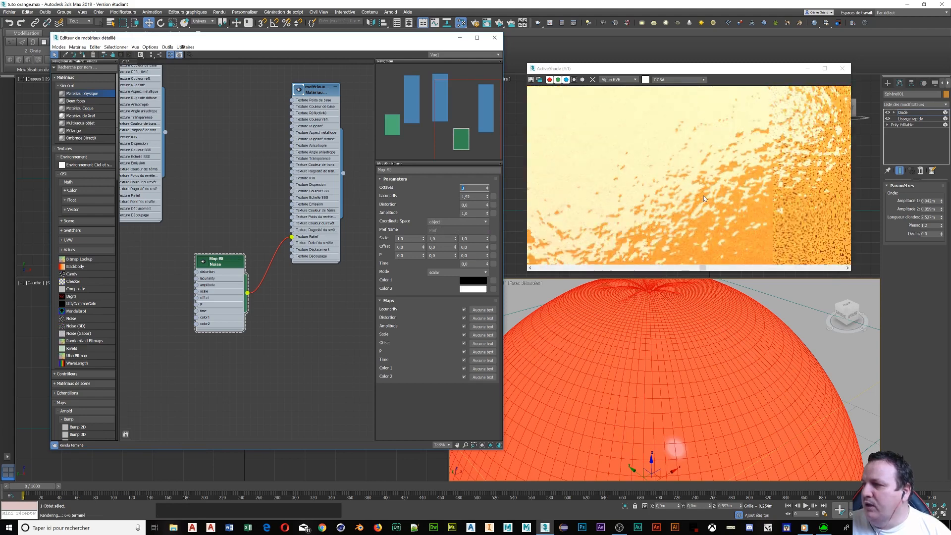
scroll(684, 154, "down", 1)
scroll(683, 154, "down", 1)
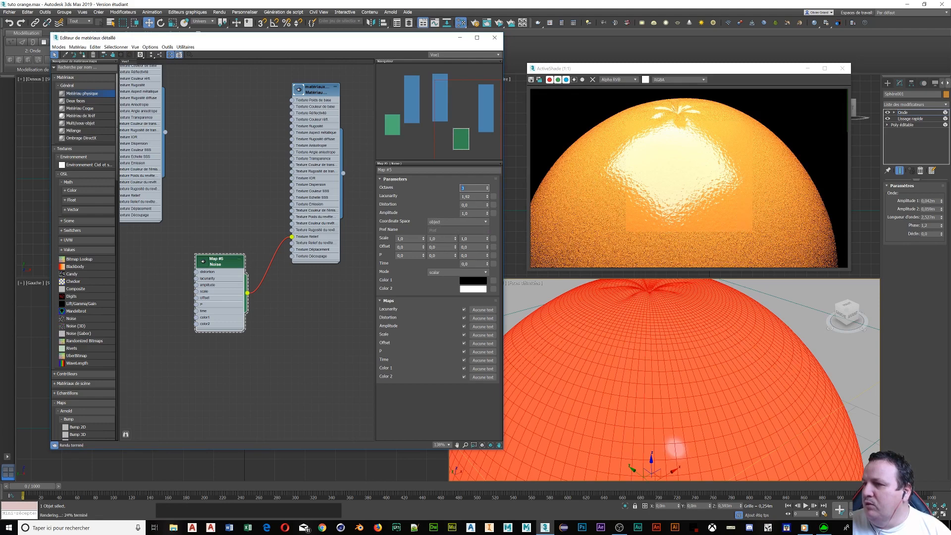
- Set the Noise map's Distortion to 0,04 and its Amplitude to 1,03
left_click(488, 204)
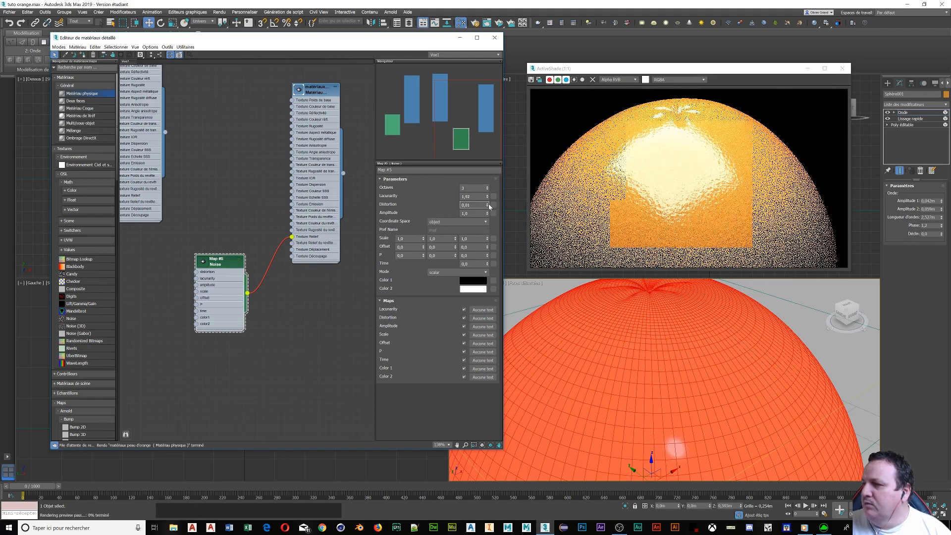
left_click(489, 203)
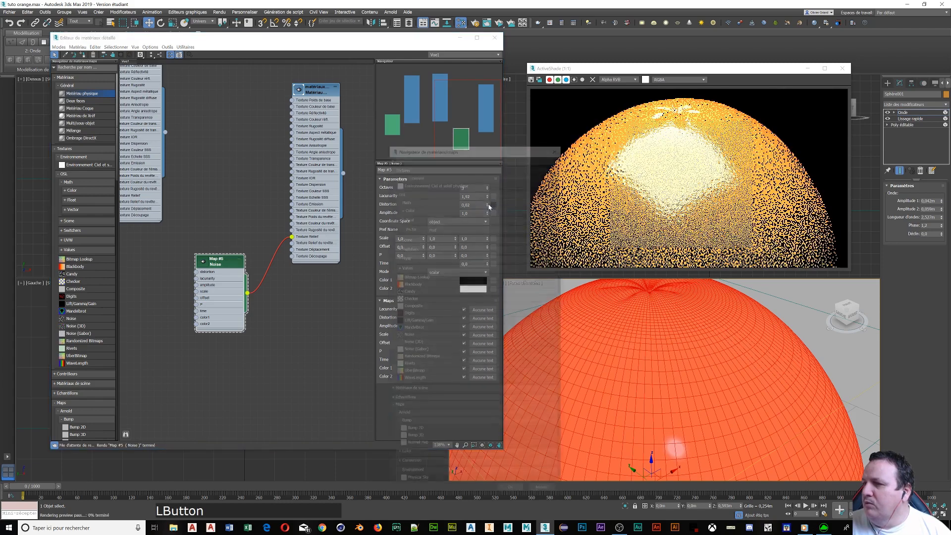
left_click(558, 147)
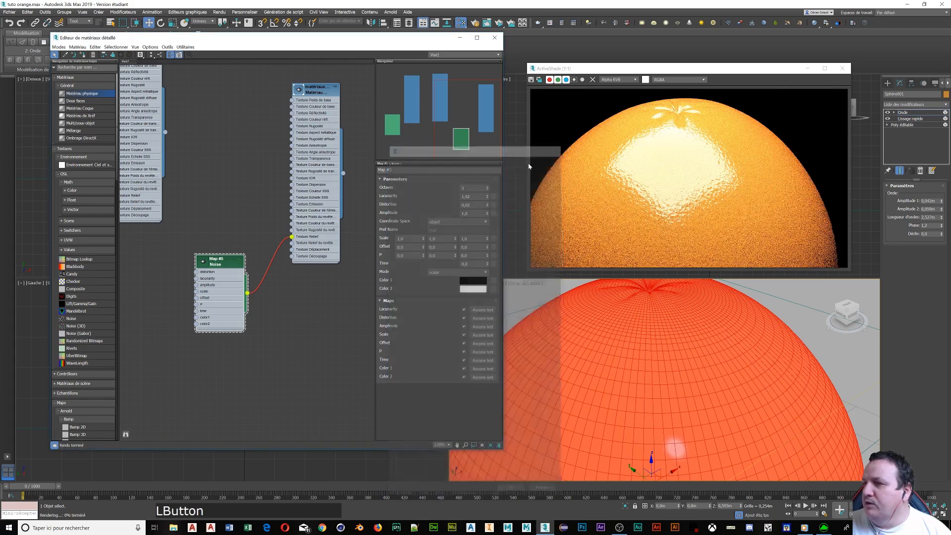
left_click(489, 204)
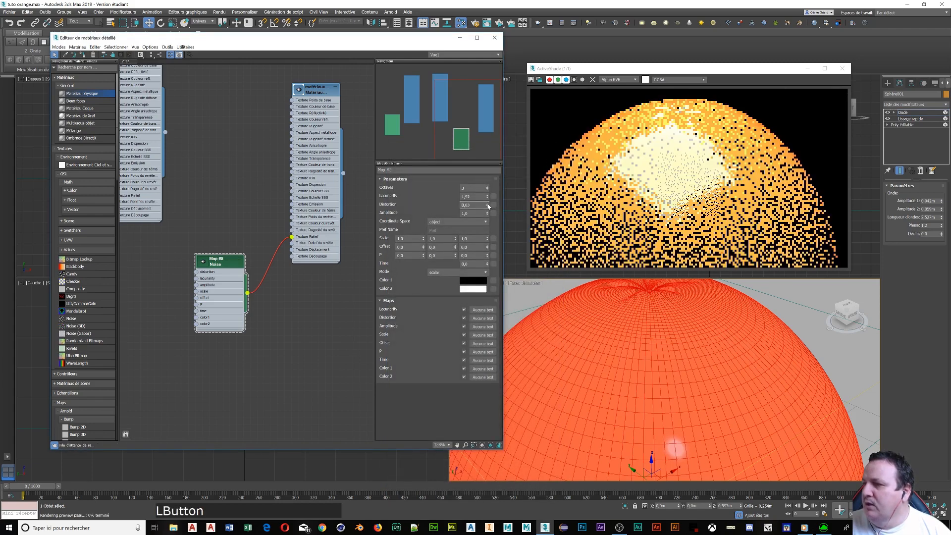
left_click(489, 204)
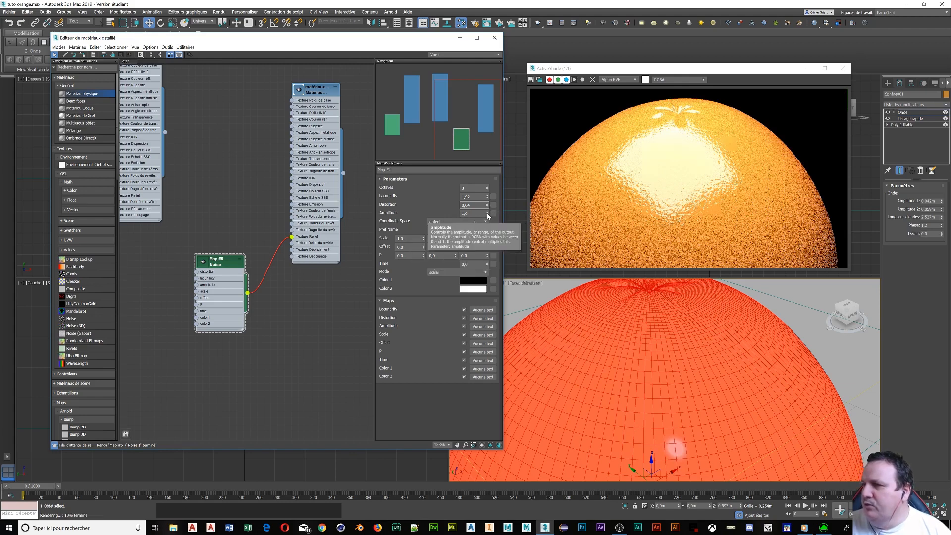
left_click(488, 214)
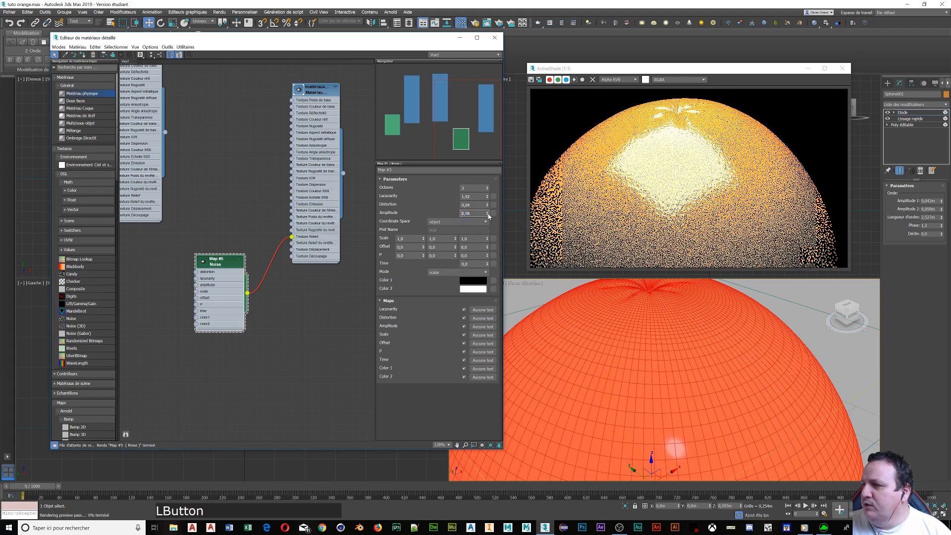
left_click_drag(488, 214, 489, 212)
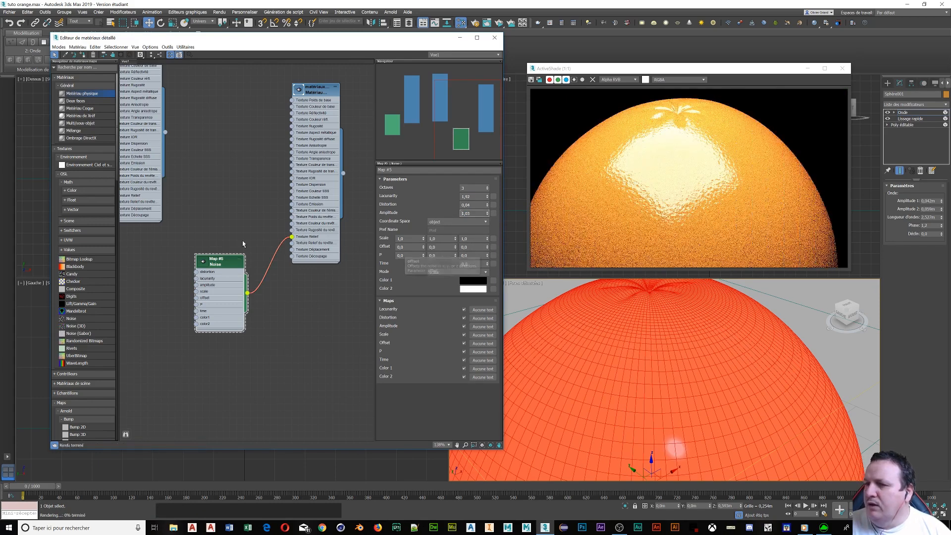
- Return to the orange-peel material's parameters and raise the Texture Relief strength to about 1,03
left_click(322, 92)
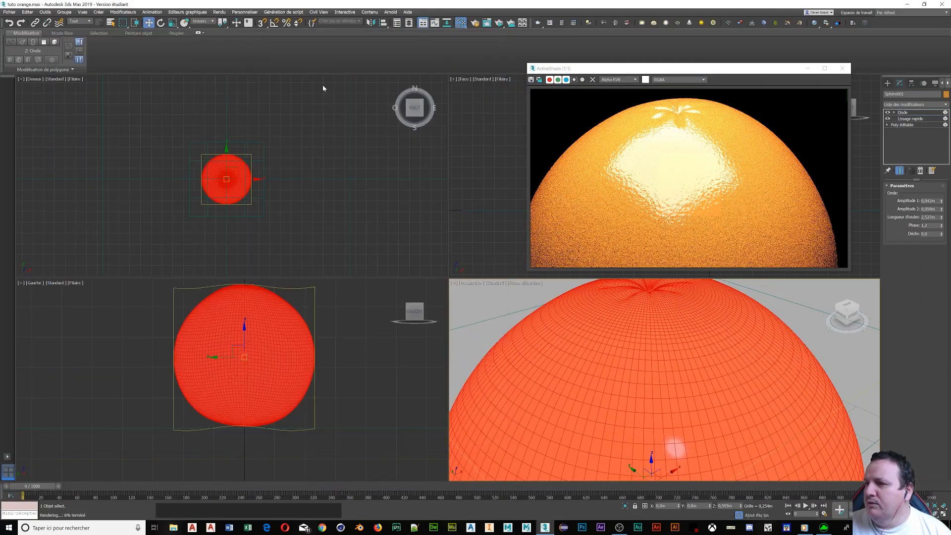
key("m")
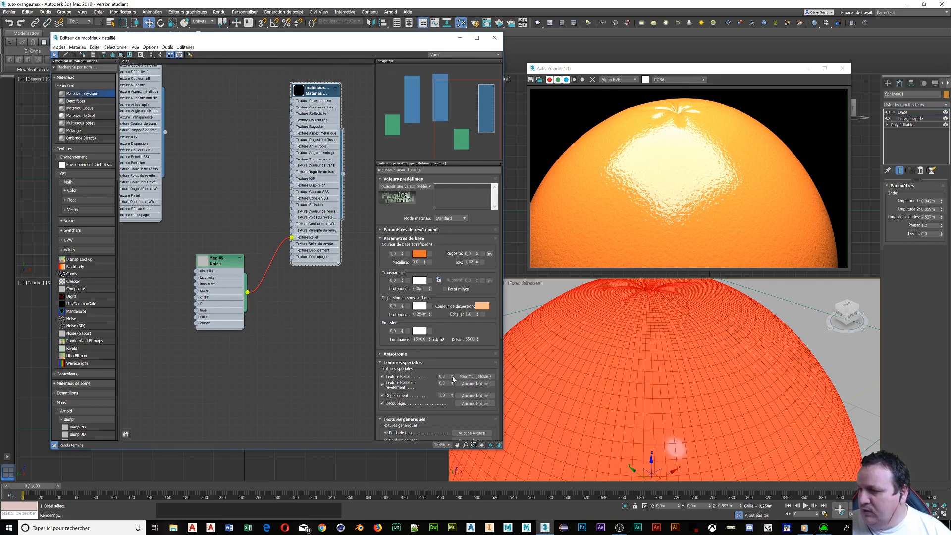
left_click_drag(453, 379, 453, 368)
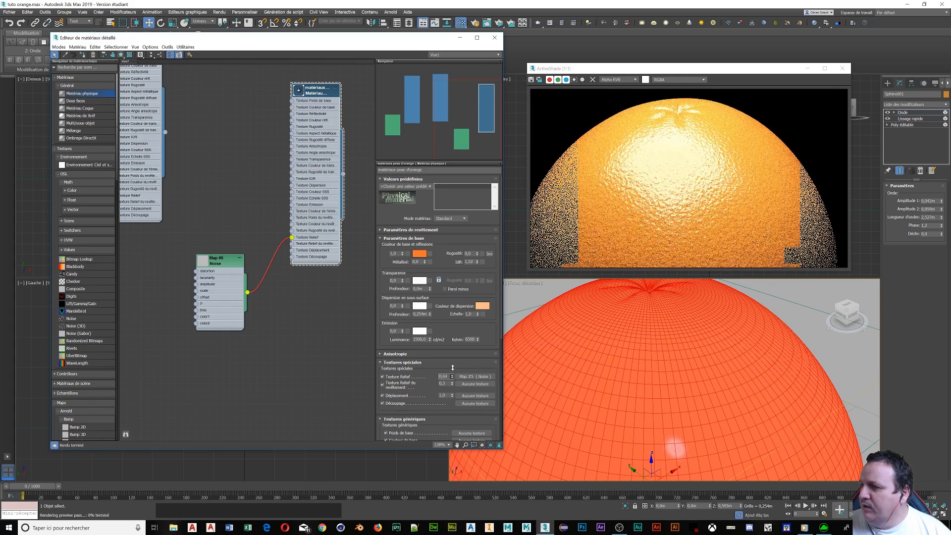
left_click_drag(453, 367, 454, 357)
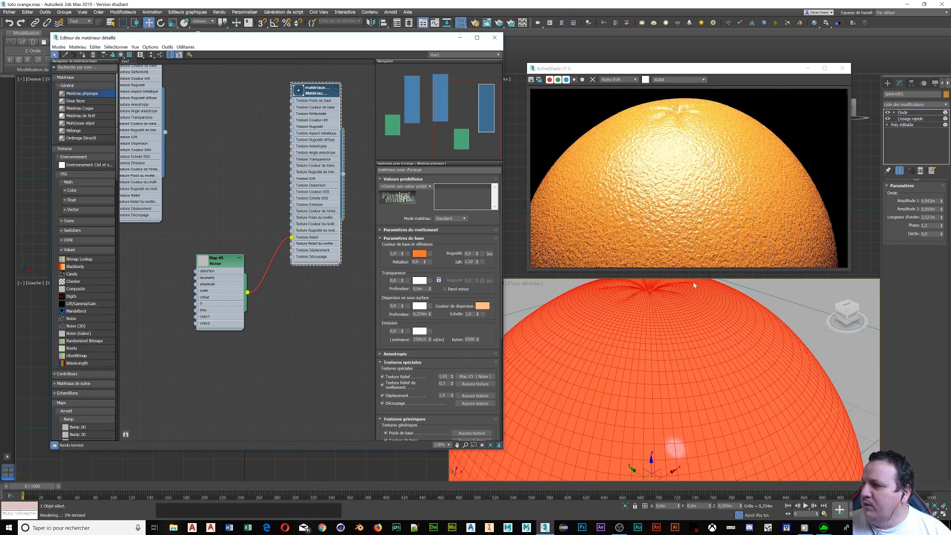
scroll(688, 297, "down", 6)
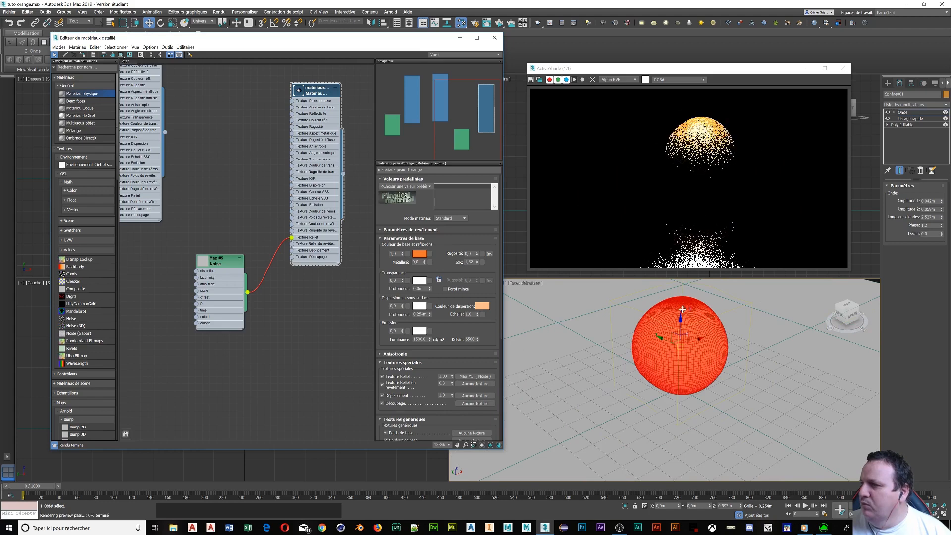
scroll(706, 298, "up", 6)
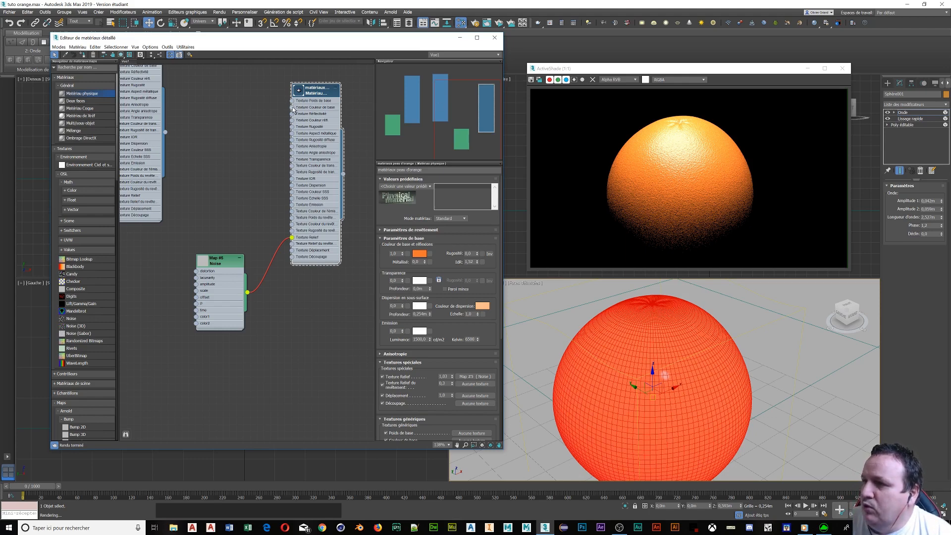
- Connect a new Arnold Color Correct map to the material's Texture Couleur de base input
left_click_drag(292, 107, 227, 134)
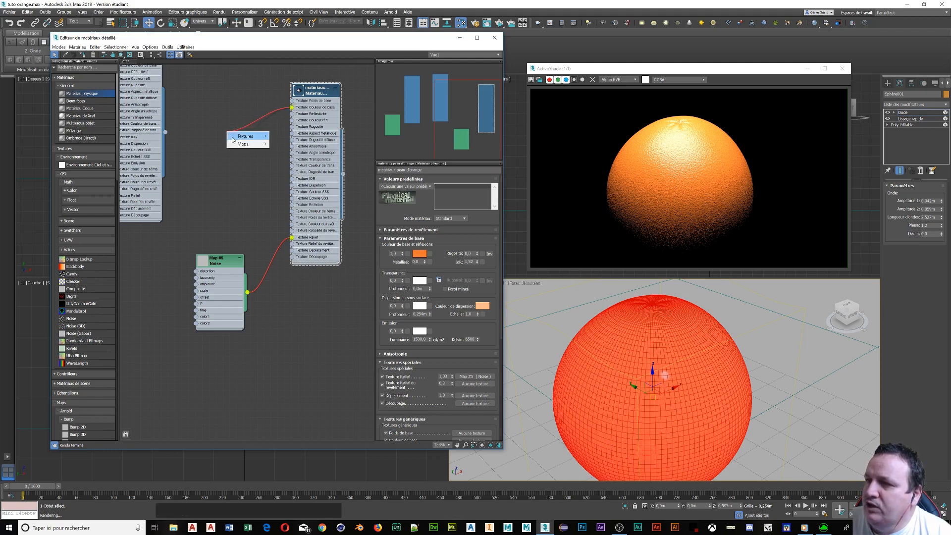
mouse_move(233, 139)
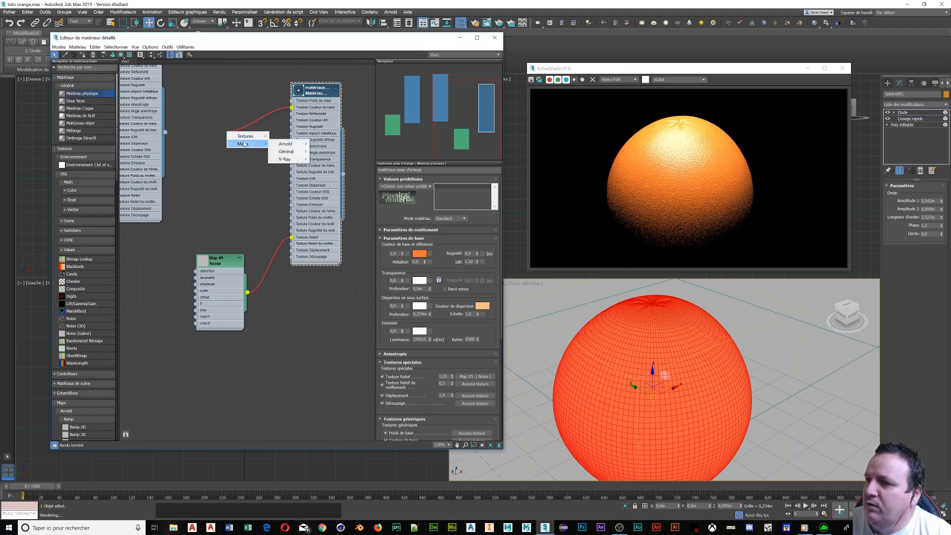
mouse_move(284, 146)
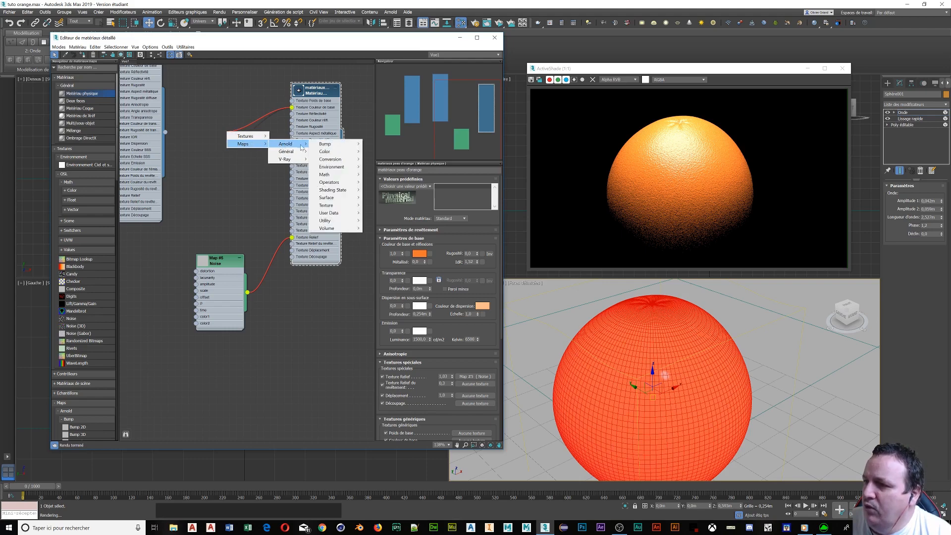
mouse_move(323, 153)
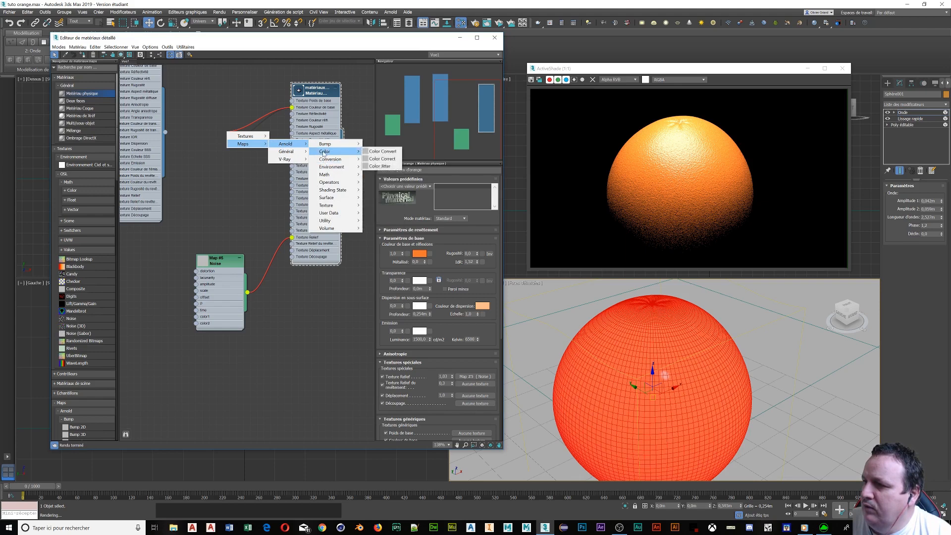
left_click(381, 159)
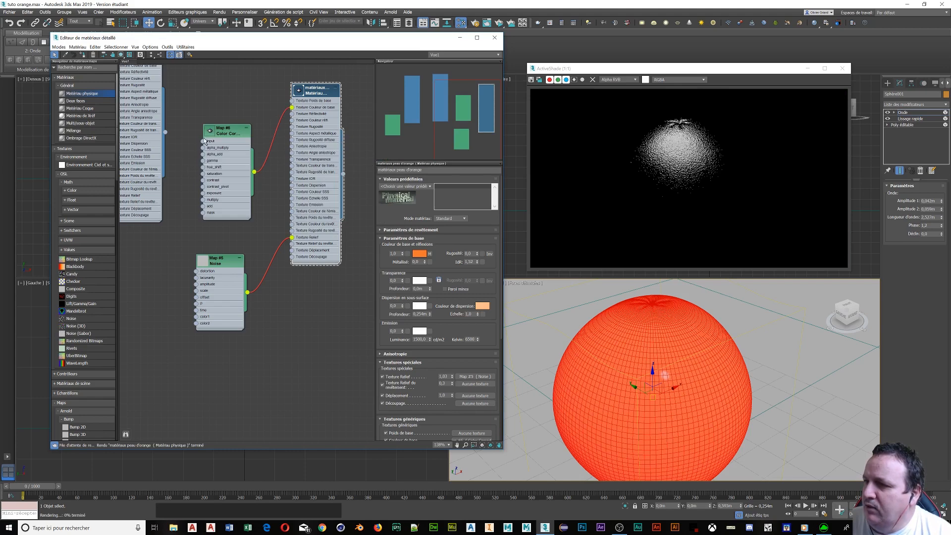
- Change the Color Correct map's Input colour to a deep orange with Rouge about 0,735, Vert about 0,156 and Bleu 0,0
left_click(220, 136)
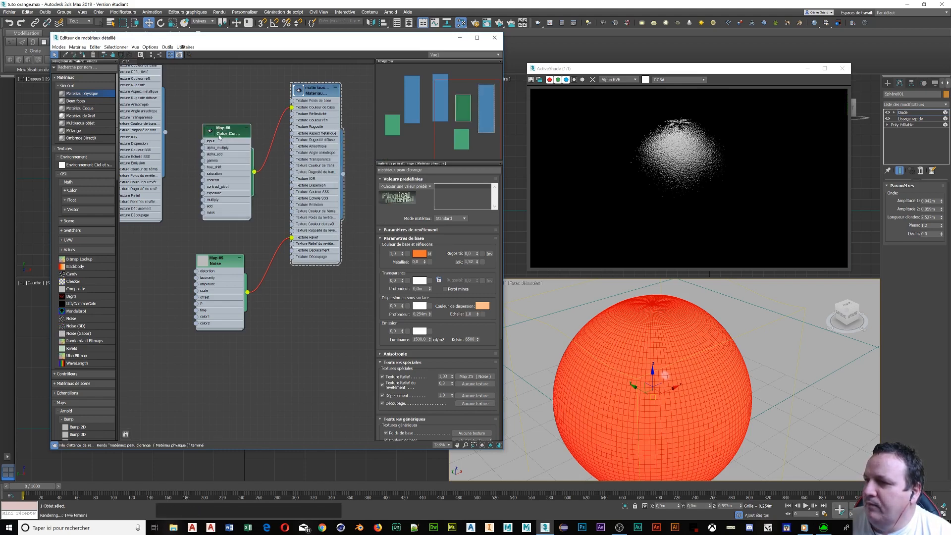
double_click(220, 136)
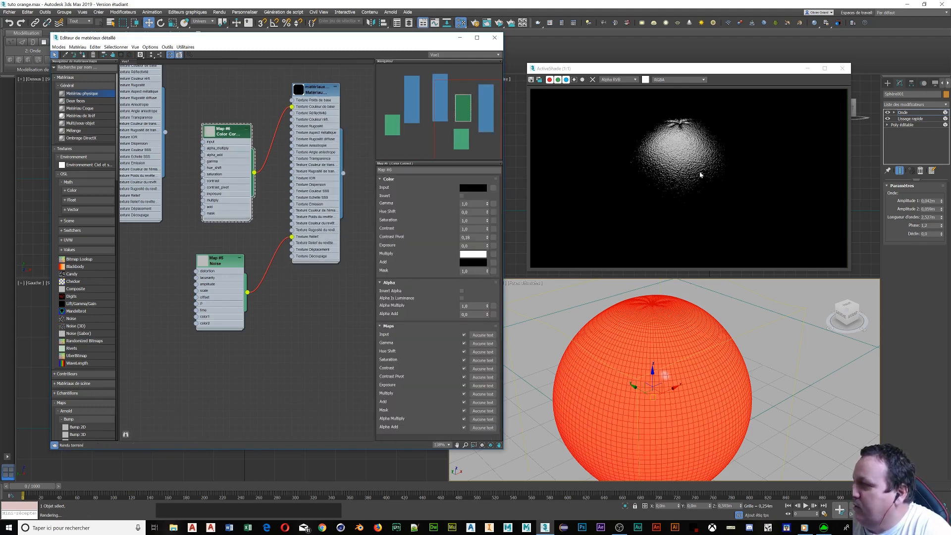
scroll(639, 304, "up", 5)
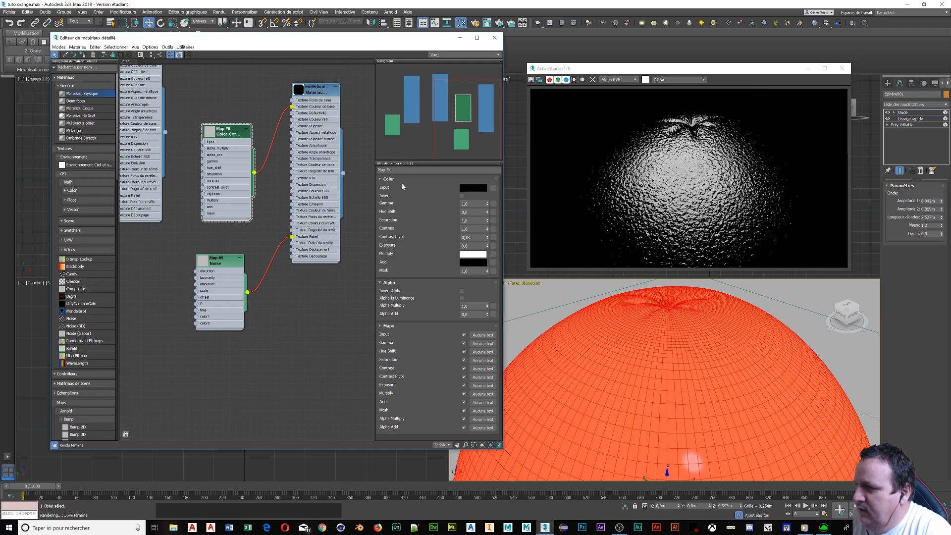
left_click(481, 188)
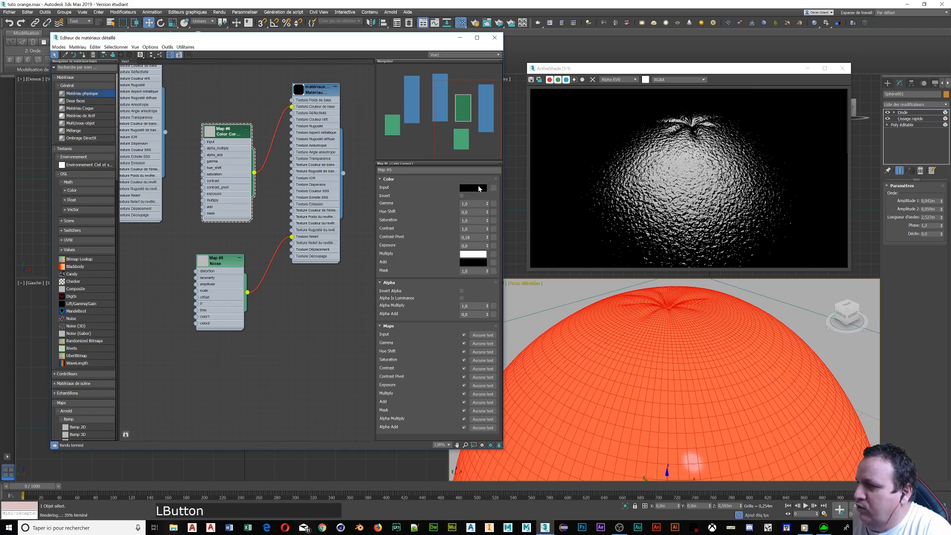
left_click(474, 190)
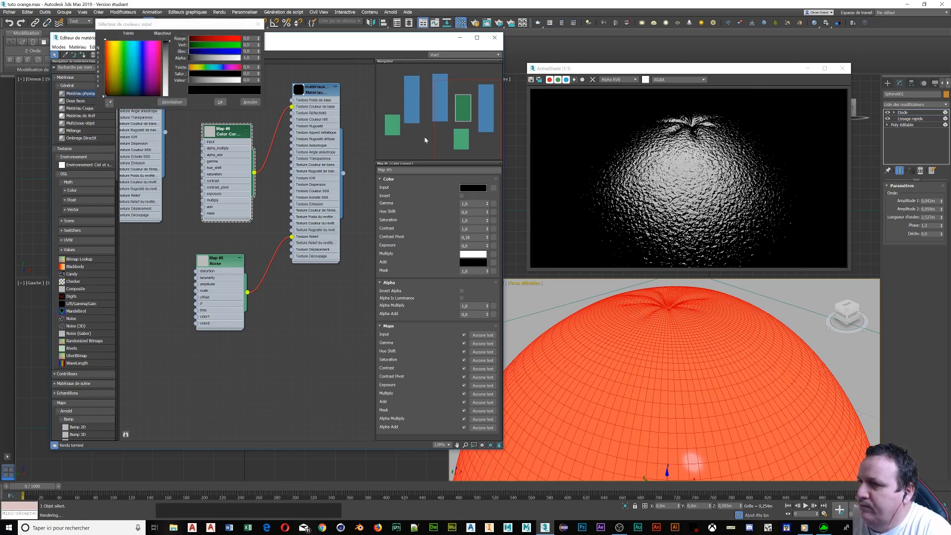
left_click(109, 54)
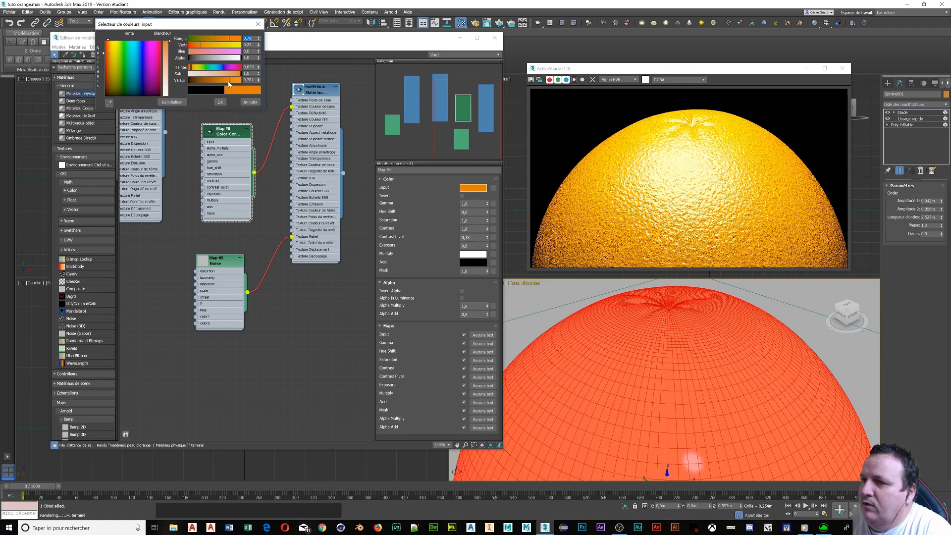
left_click_drag(229, 84, 228, 84)
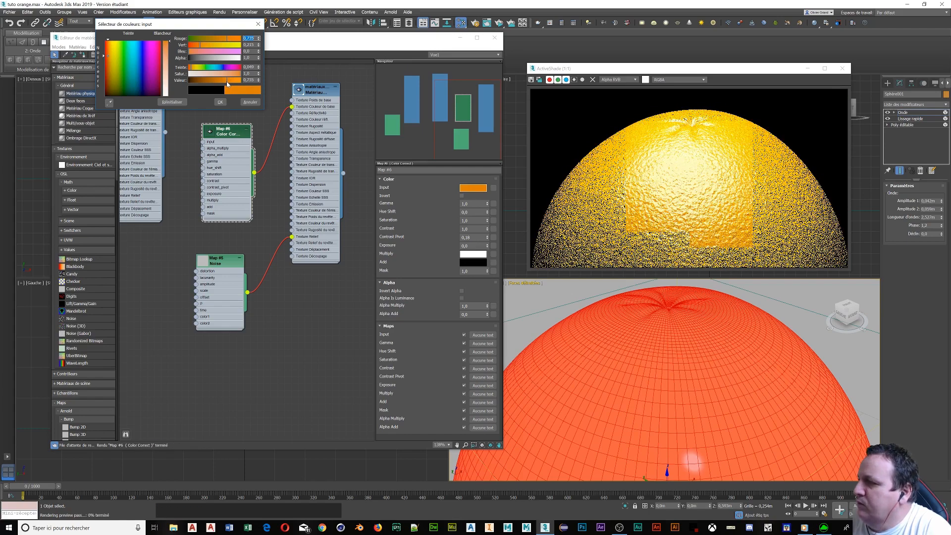
left_click(200, 45)
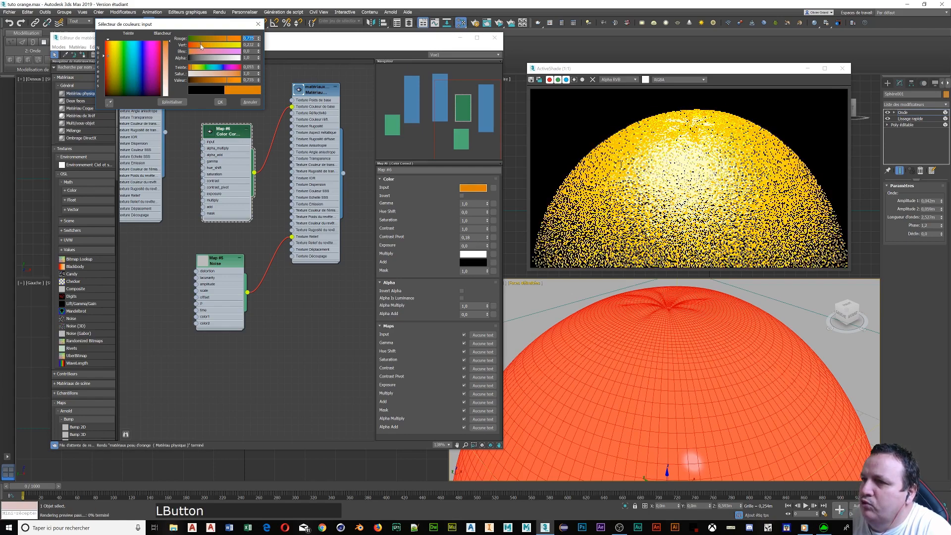
left_click_drag(200, 44, 197, 44)
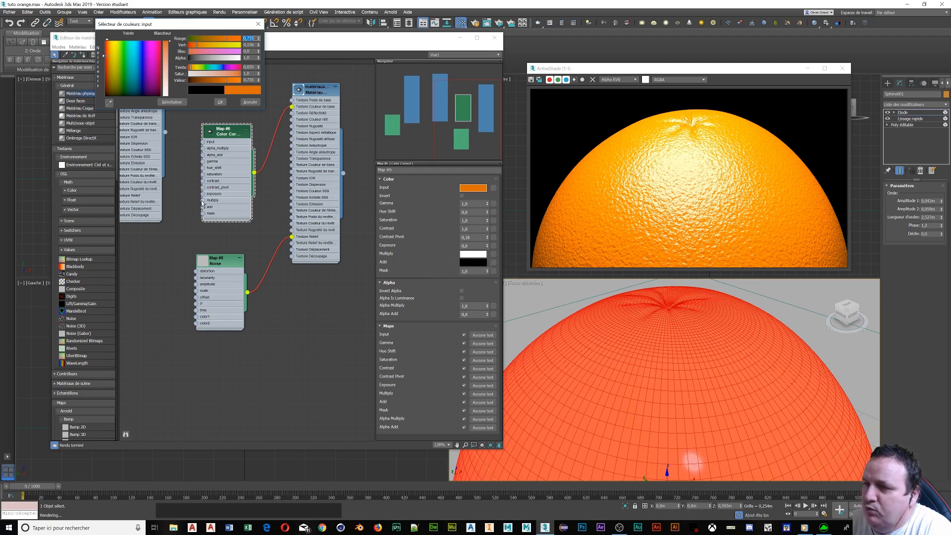
- Start connecting a new map to the multiply input of the Color Correct node
left_click_drag(202, 203, 141, 244)
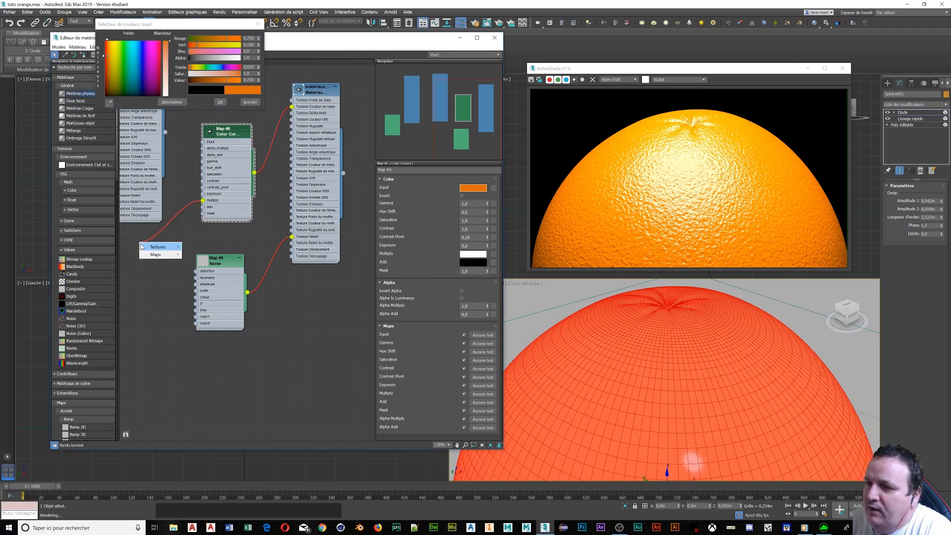
- Create an Arnold Noise texture feeding the multiply input of the Color Correct map
mouse_move(144, 249)
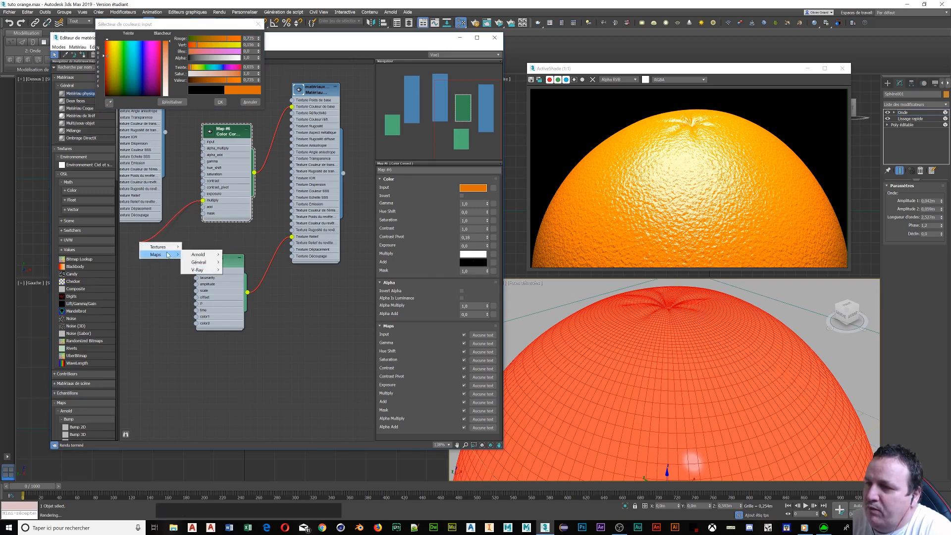
mouse_move(201, 254)
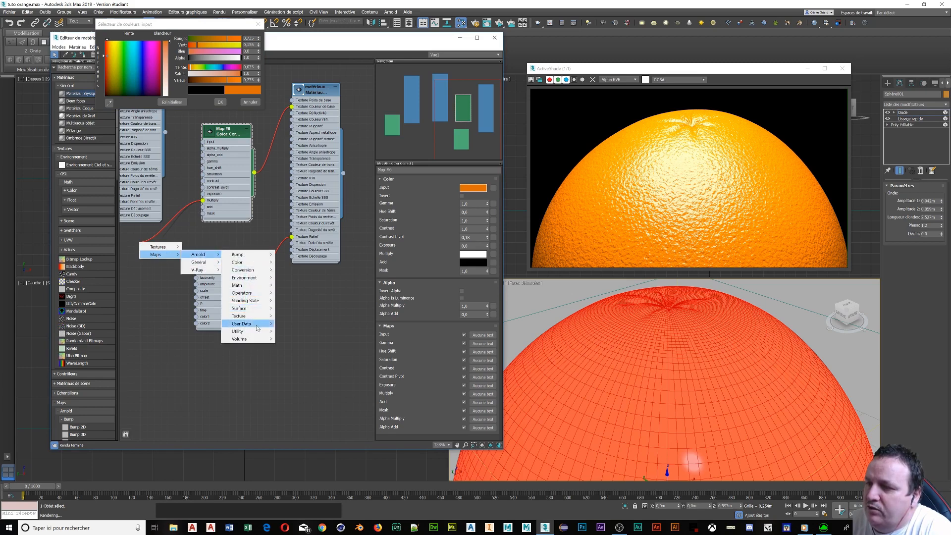
mouse_move(250, 317)
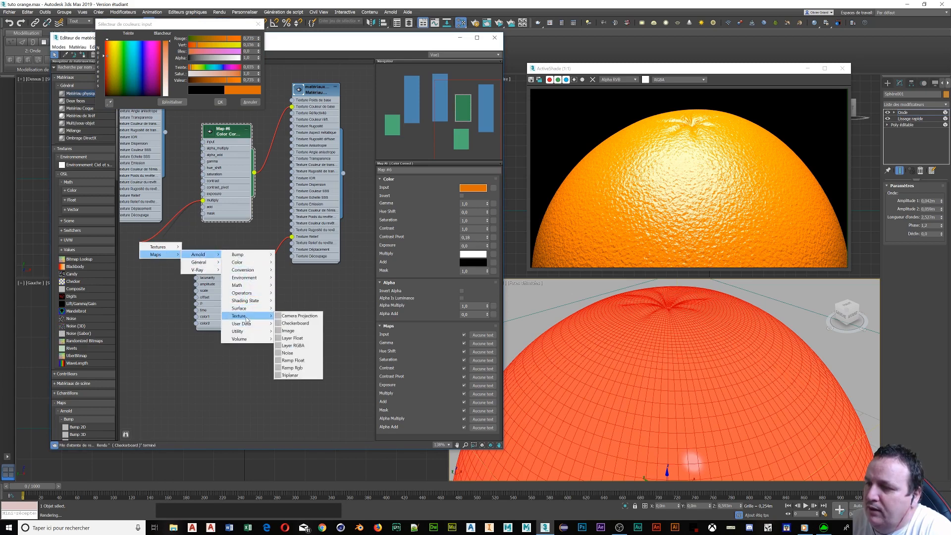
left_click(303, 353)
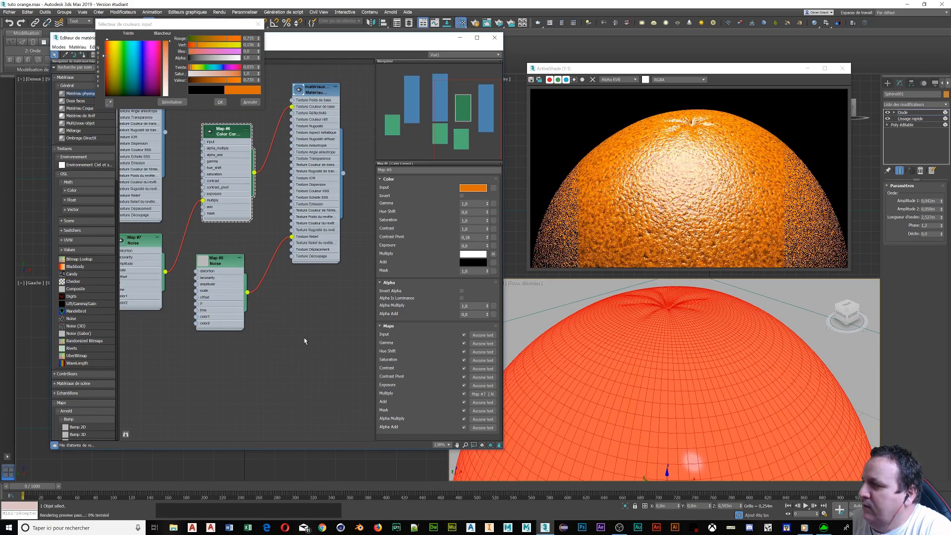
- Frame the whole orange and examine its mottled peel in the ActiveShade render, both close up and from a distance
scroll(744, 158, "down", 1)
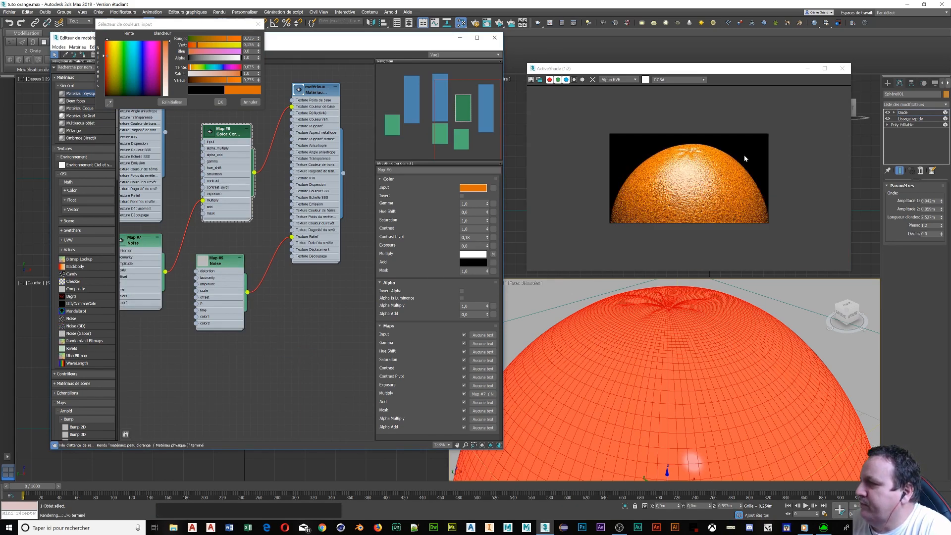
scroll(710, 320, "down", 3)
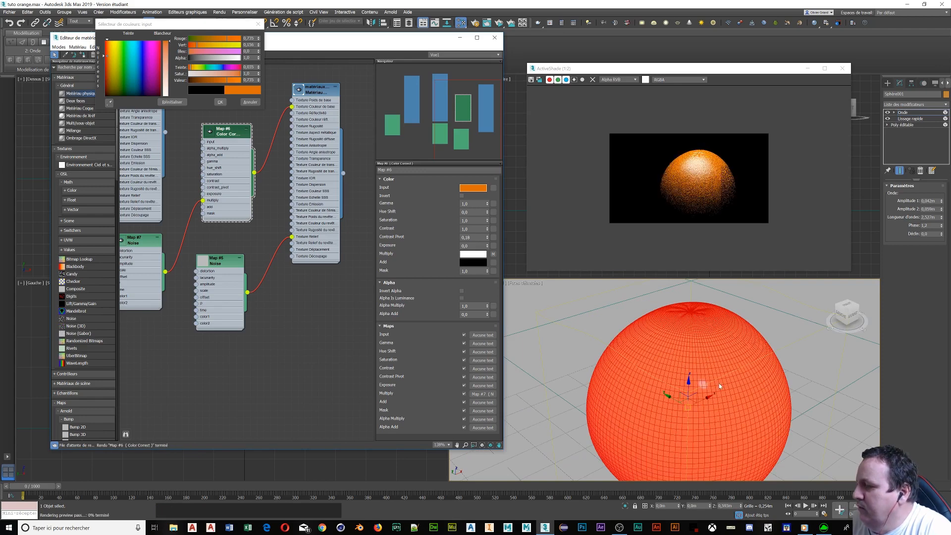
middle_click_drag(715, 384, 710, 371)
scroll(709, 213, "up", 3)
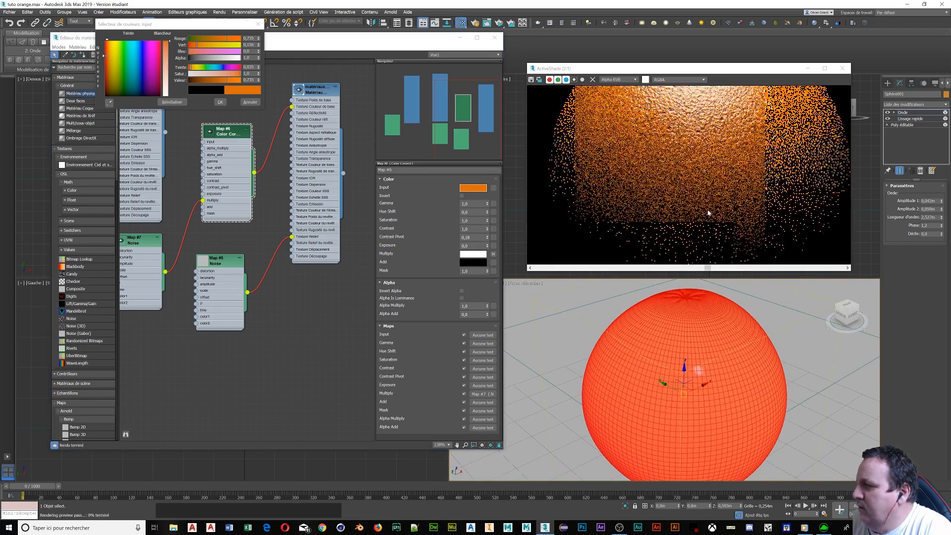
scroll(708, 213, "down", 1)
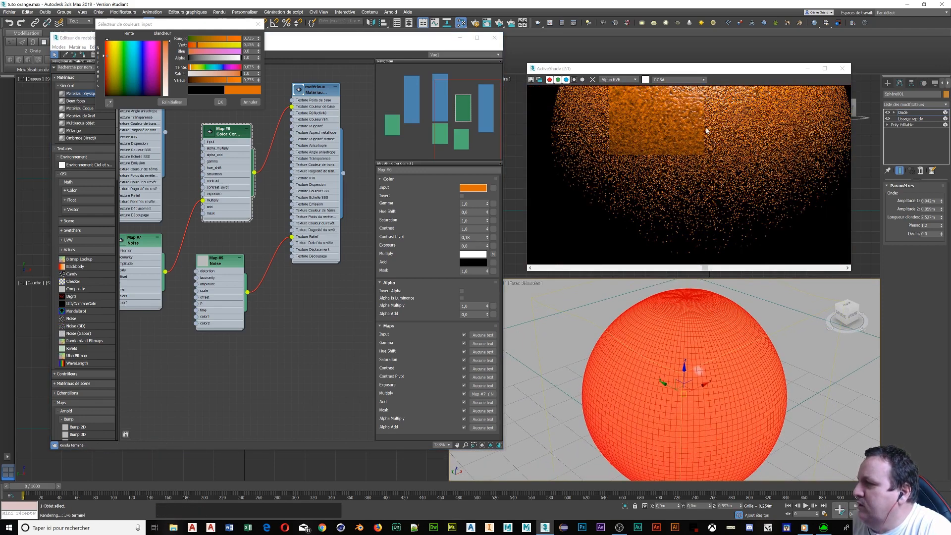
middle_click_drag(707, 132, 694, 180)
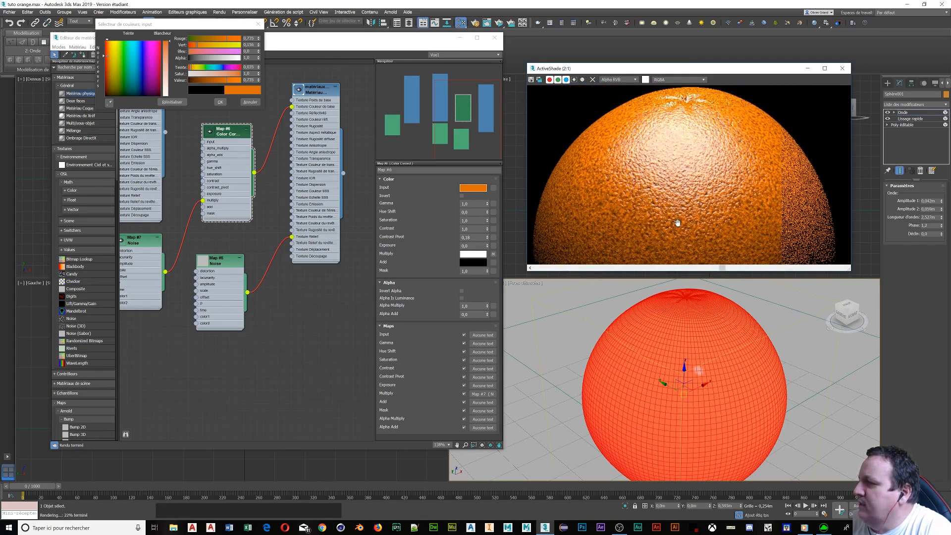
scroll(694, 180, "up", 1)
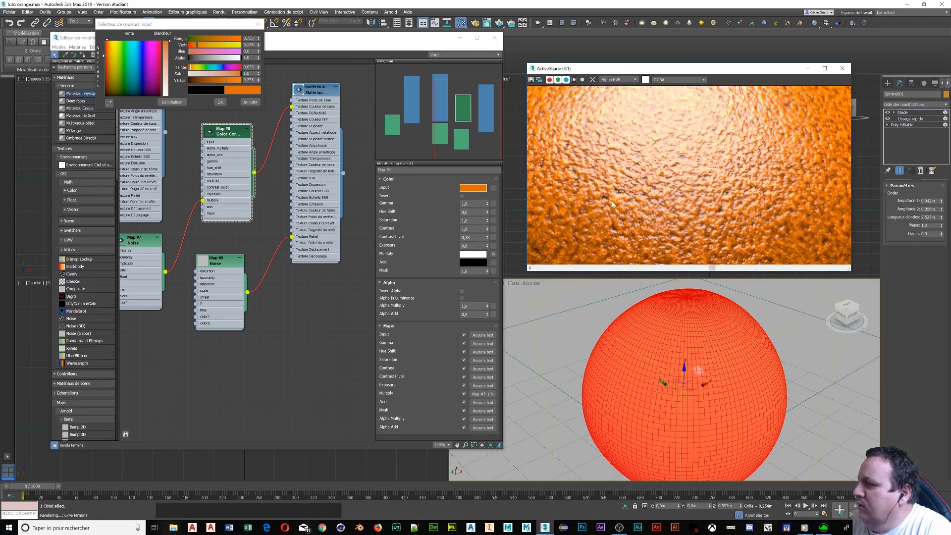
scroll(738, 153, "down", 1)
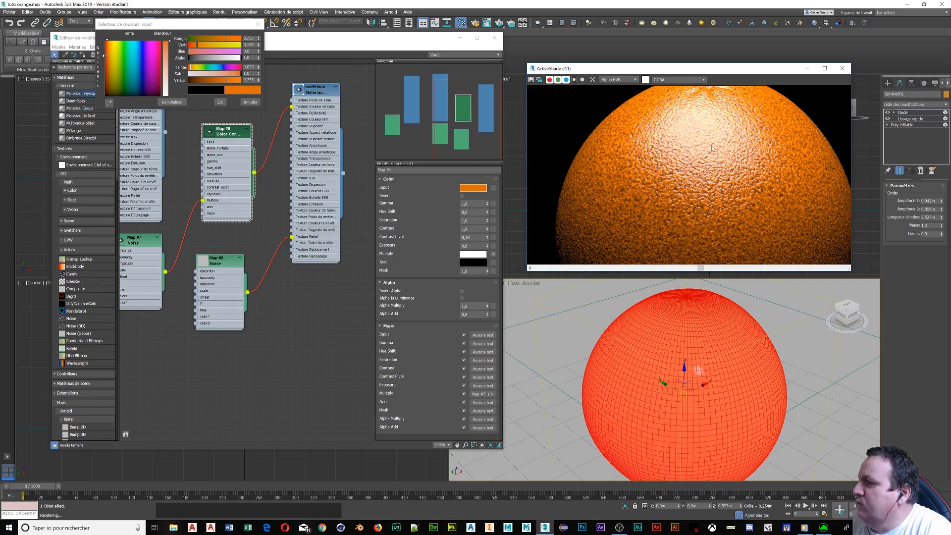
scroll(716, 155, "down", 1)
scroll(717, 156, "up", 1)
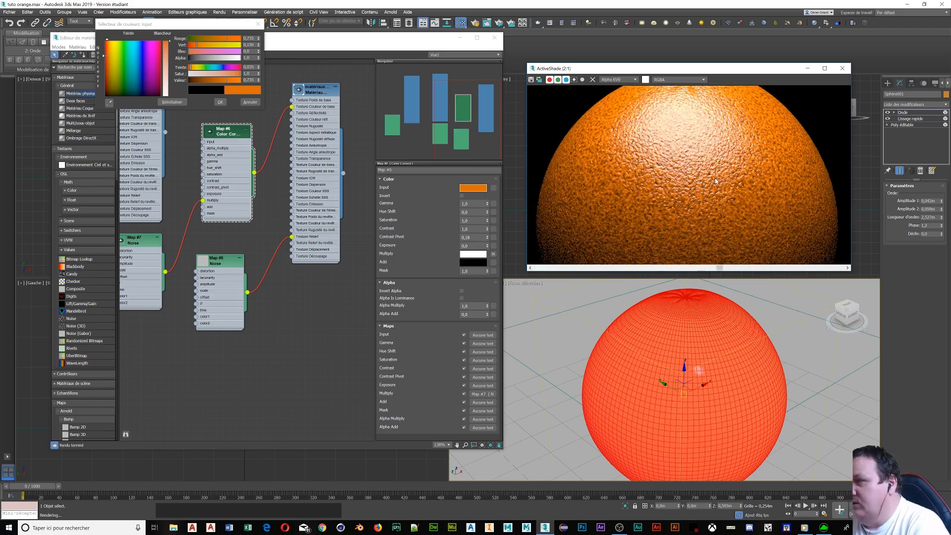
scroll(715, 180, "up", 1)
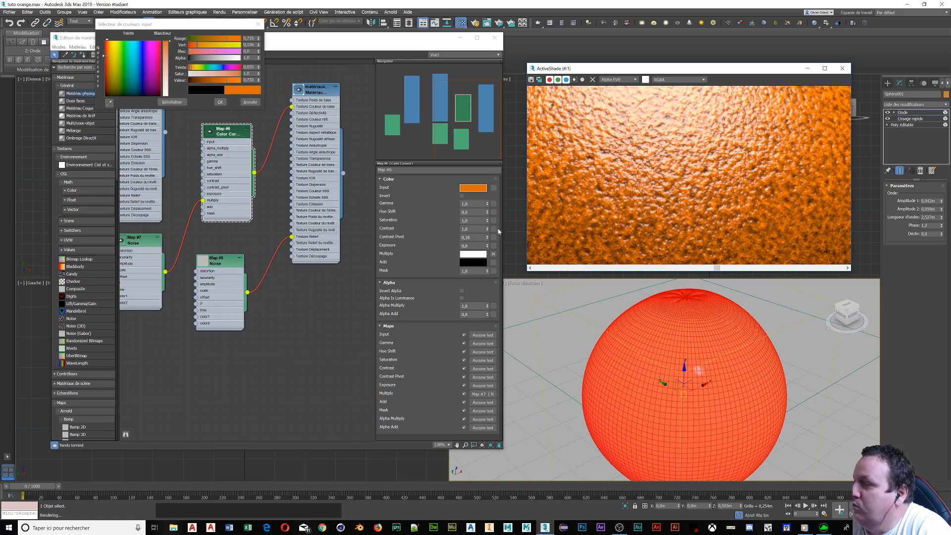
scroll(832, 150, "down", 2)
scroll(782, 165, "up", 1)
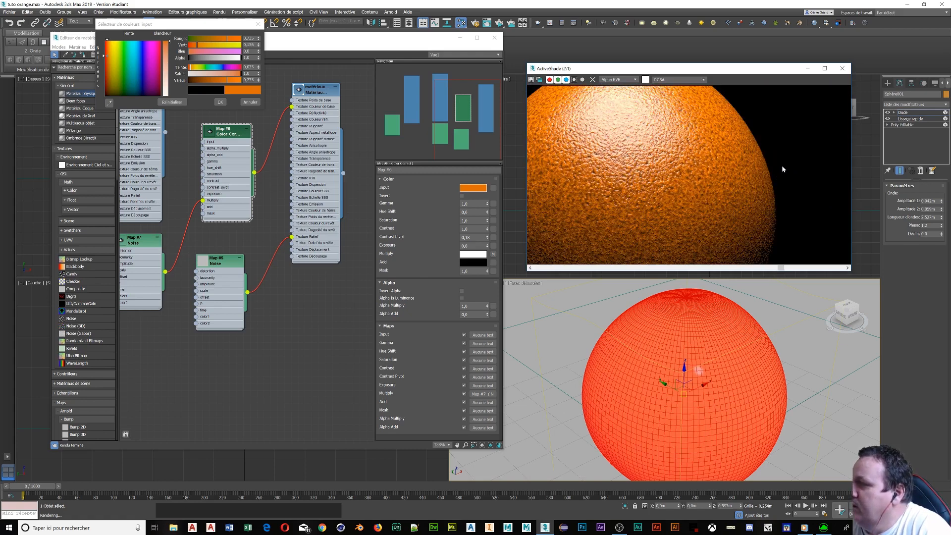
scroll(696, 168, "down", 1)
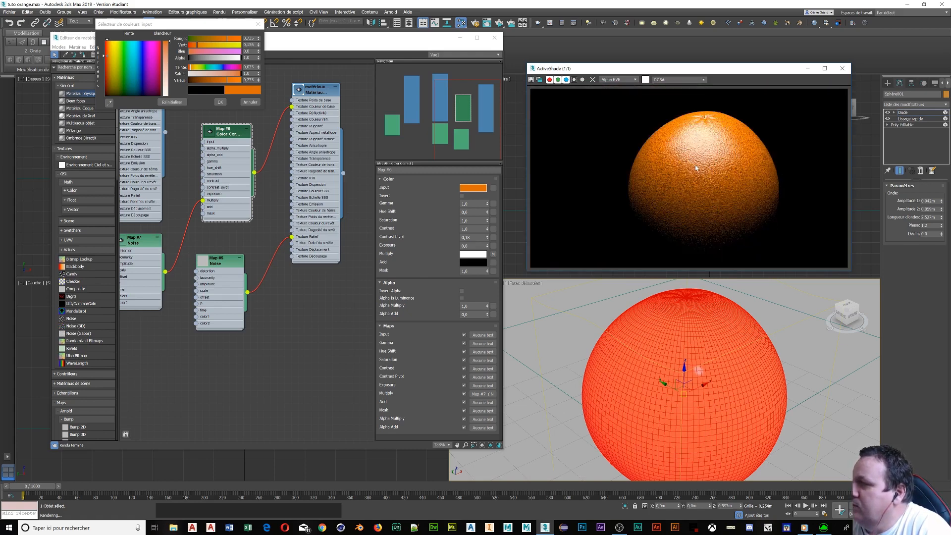
scroll(696, 168, "up", 1)
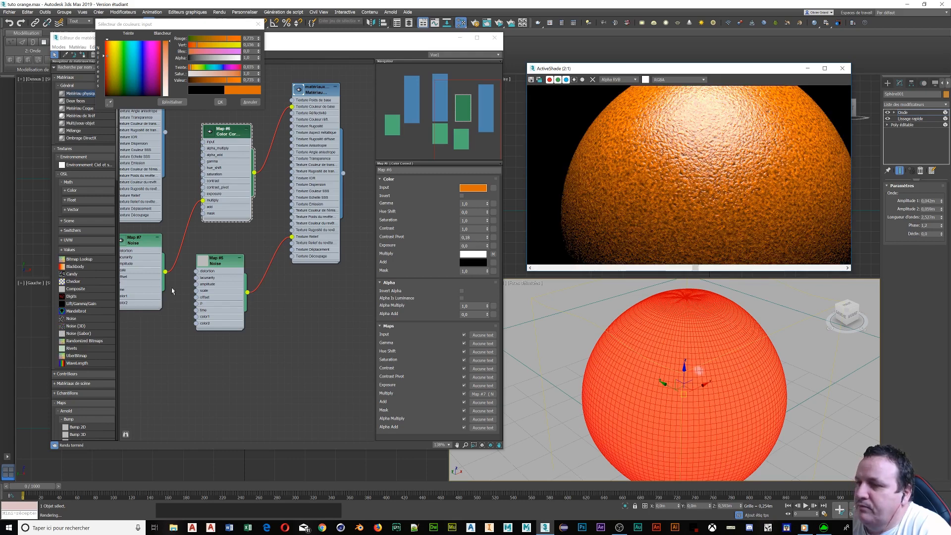
middle_click_drag(260, 312, 327, 319)
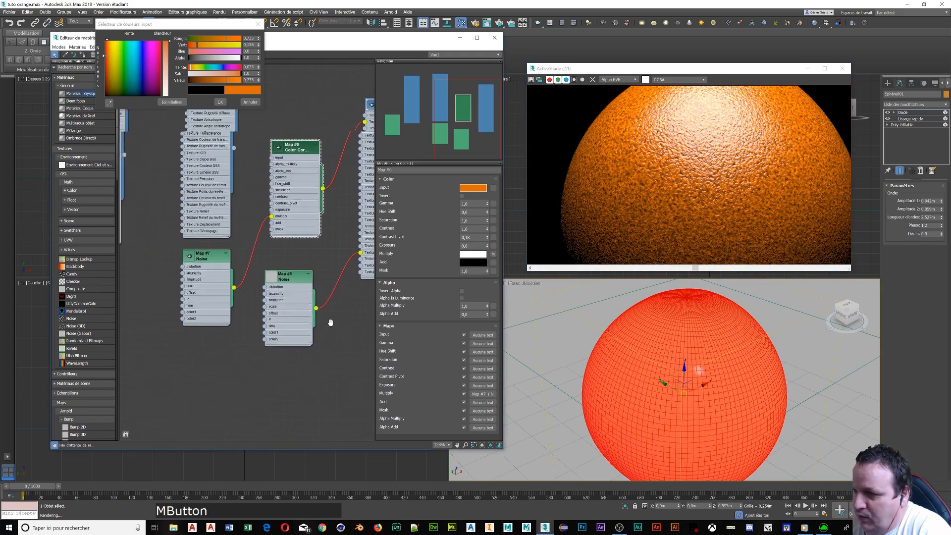
scroll(747, 150, "up", 2)
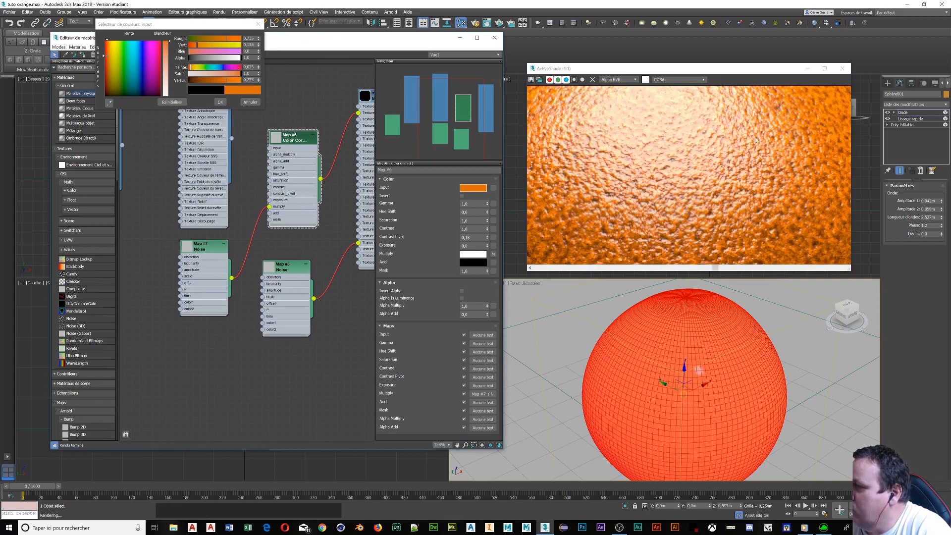
scroll(628, 190, "up", 2)
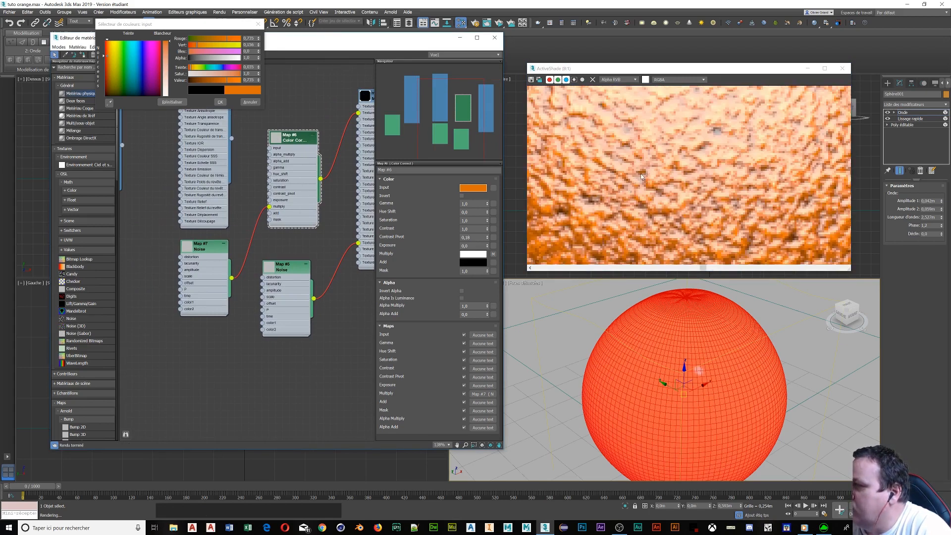
scroll(685, 154, "down", 3)
scroll(685, 158, "up", 1)
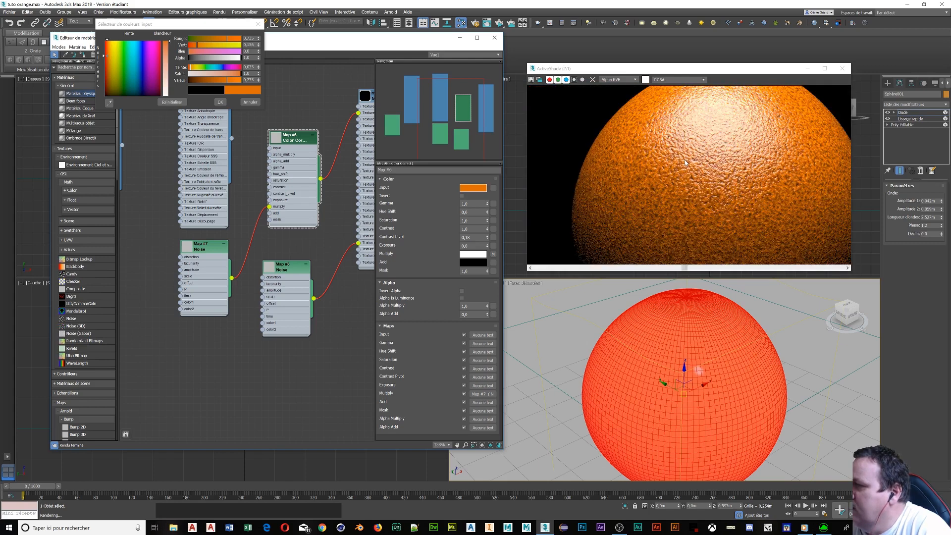
scroll(686, 163, "down", 1)
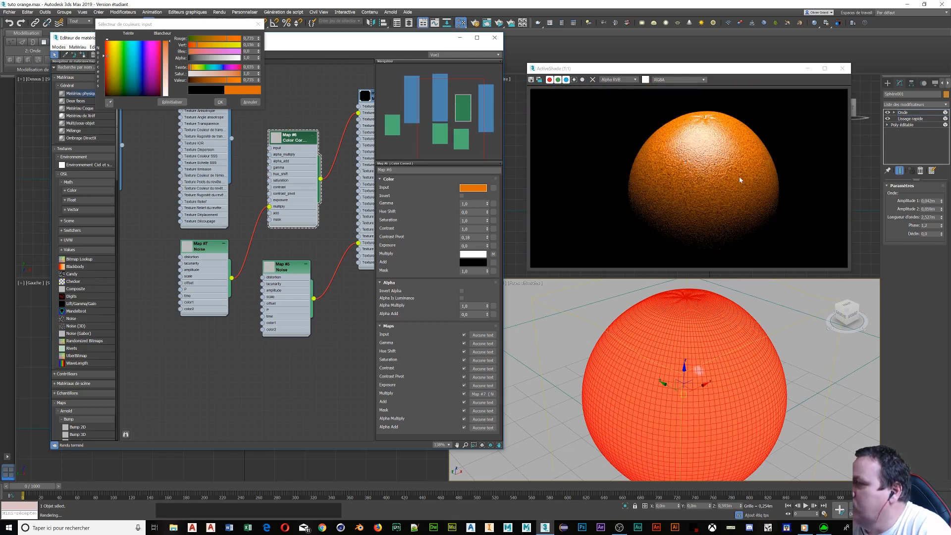
scroll(741, 180, "down", 1)
scroll(742, 179, "up", 1)
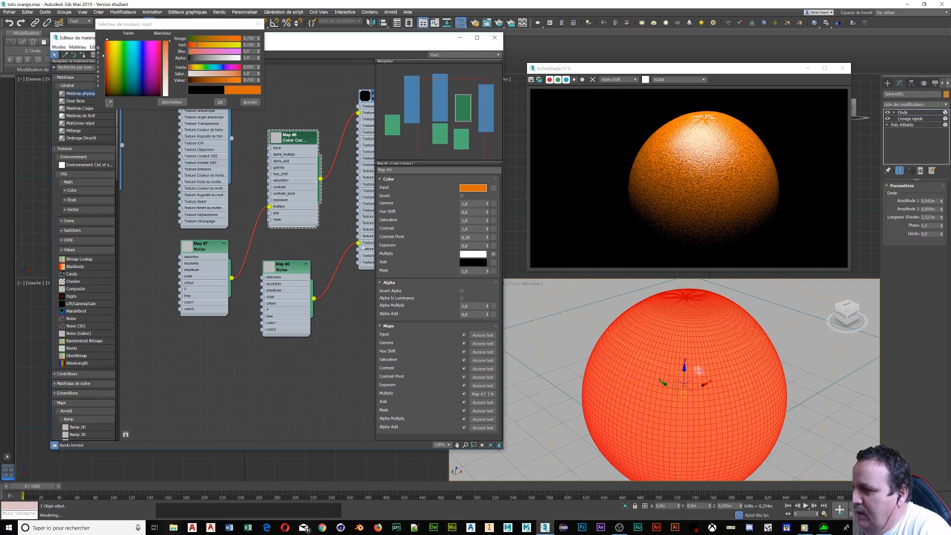
- Set the lacunarity of the Noise map feeding the Color Correct multiply input to 0,41 and inspect the render
left_click(291, 137)
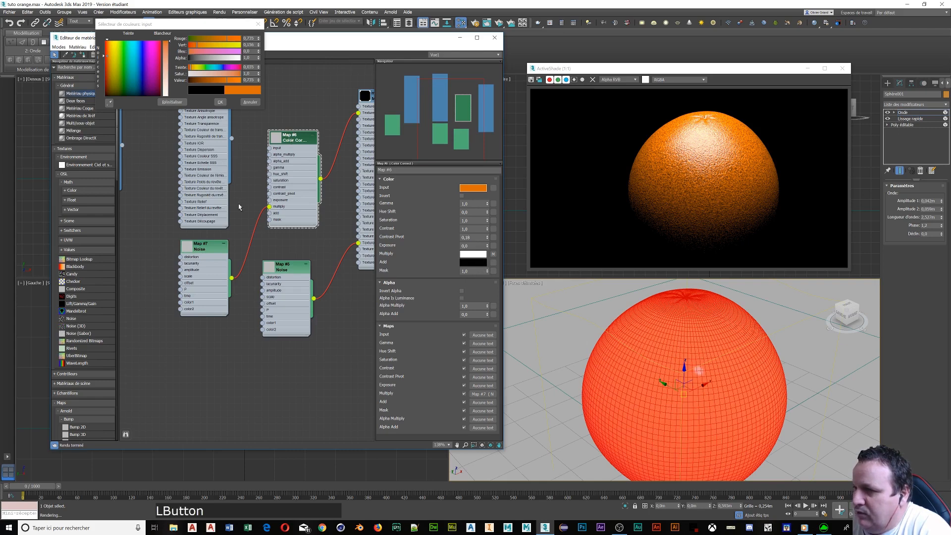
left_click(199, 246)
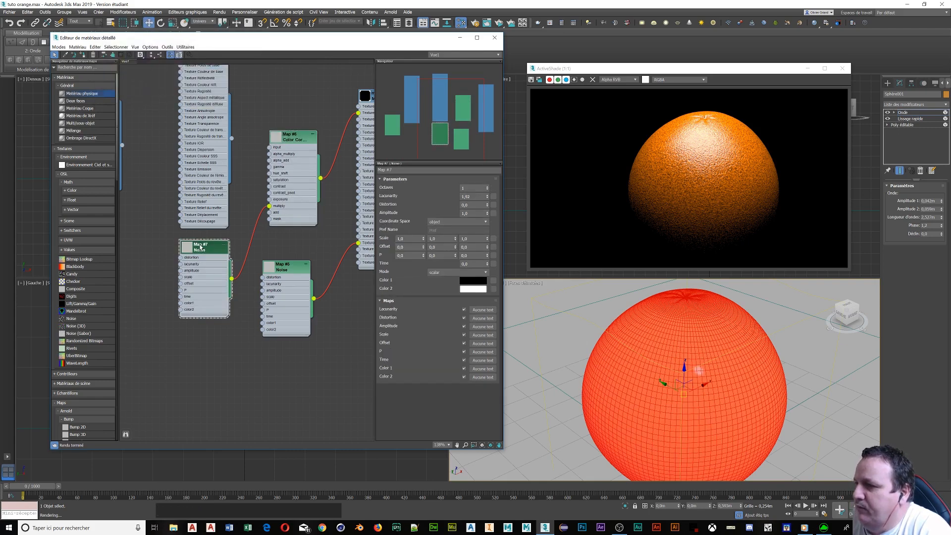
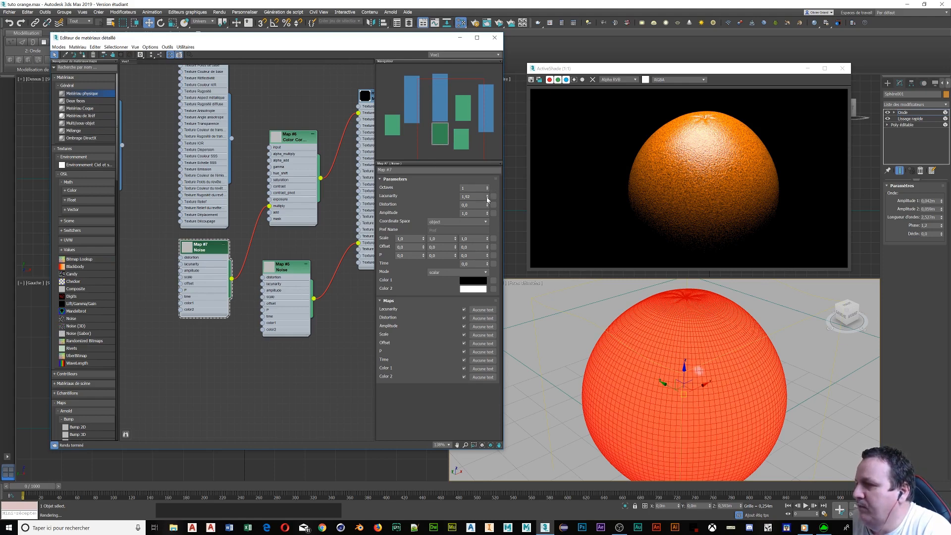
left_click_drag(487, 199, 490, 256)
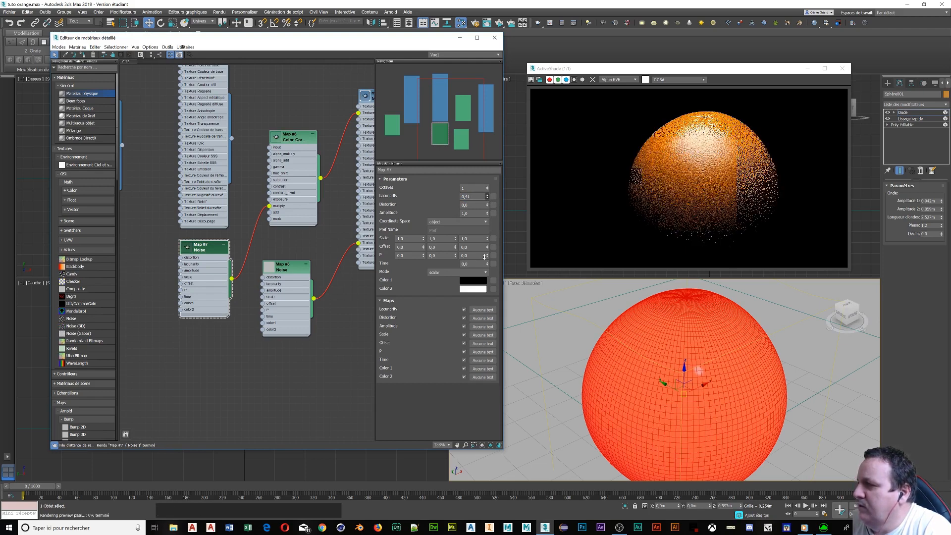
scroll(729, 163, "up", 3)
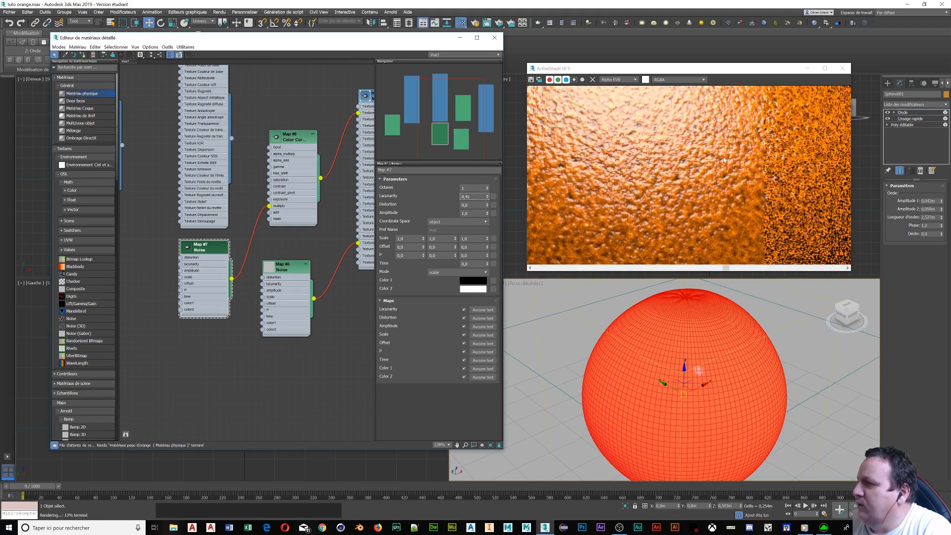
scroll(718, 155, "down", 1)
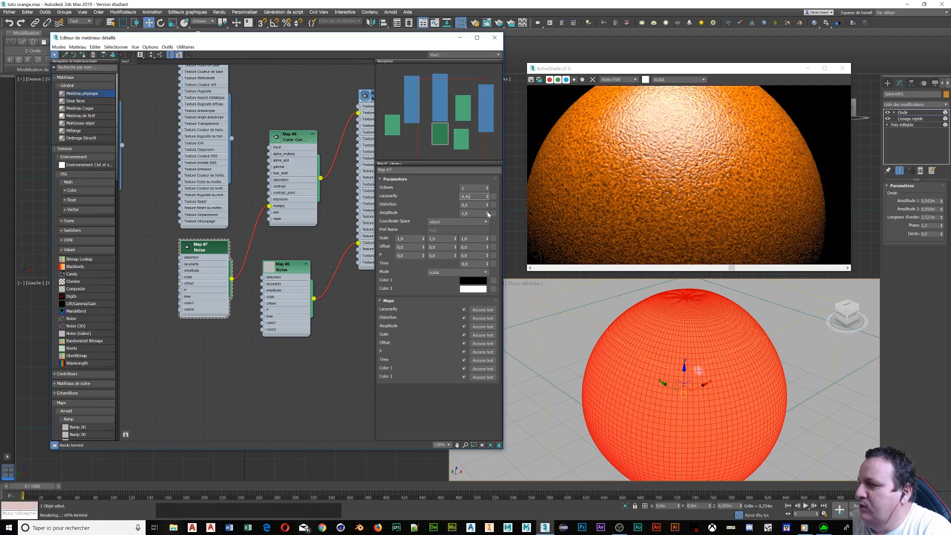
- Set the colour Noise map's amplitude to 0,59 and its lacunarity to 2,2
left_click_drag(487, 213, 491, 152)
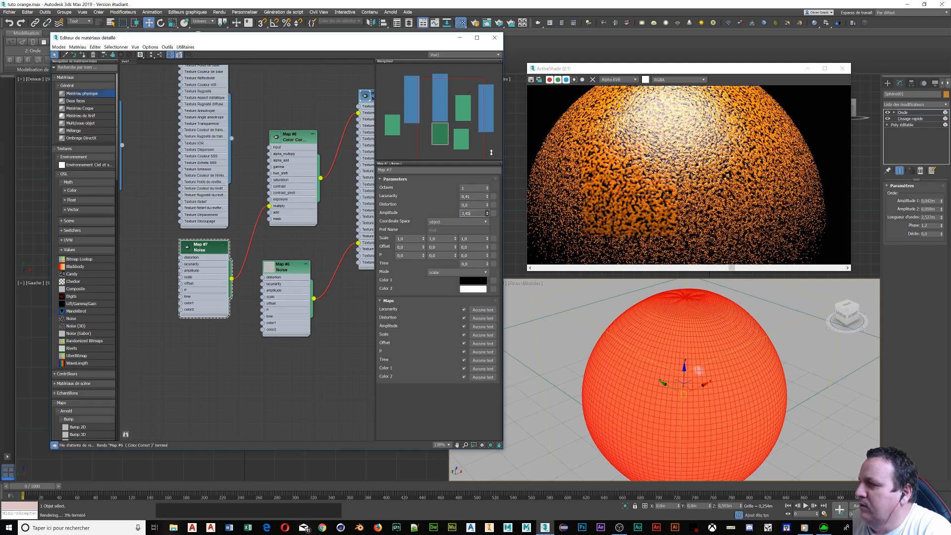
left_click_drag(492, 152, 495, 230)
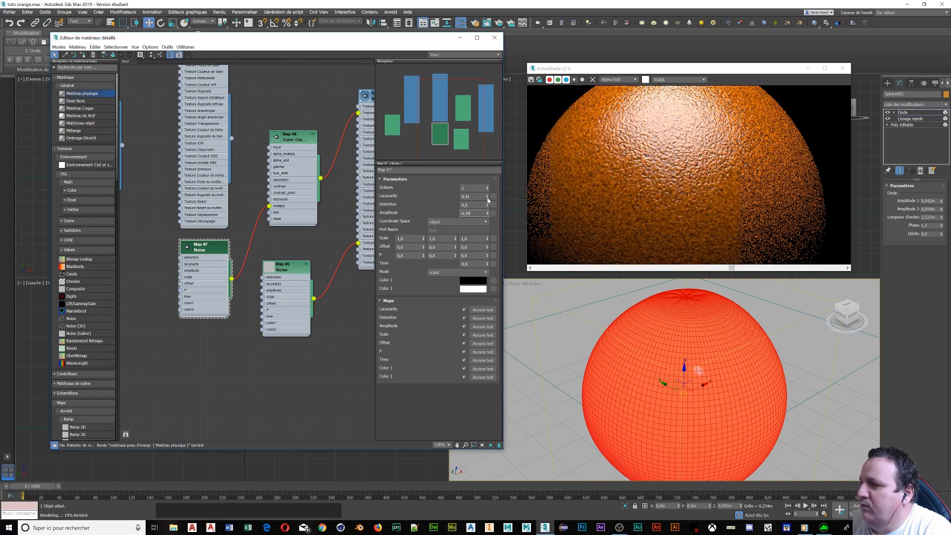
left_click_drag(487, 197, 487, 136)
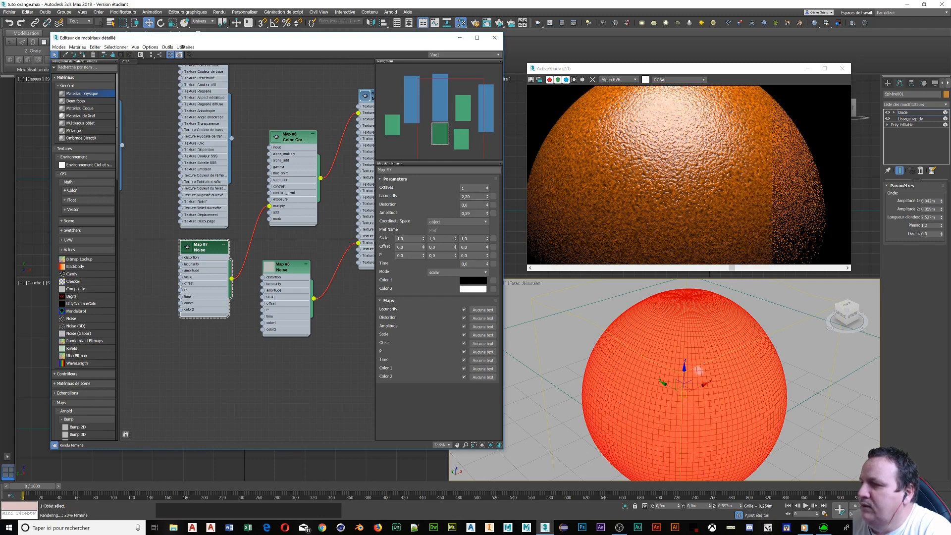
- Set the colour Noise map's scale to 0,5 on all three axes
left_click(399, 239)
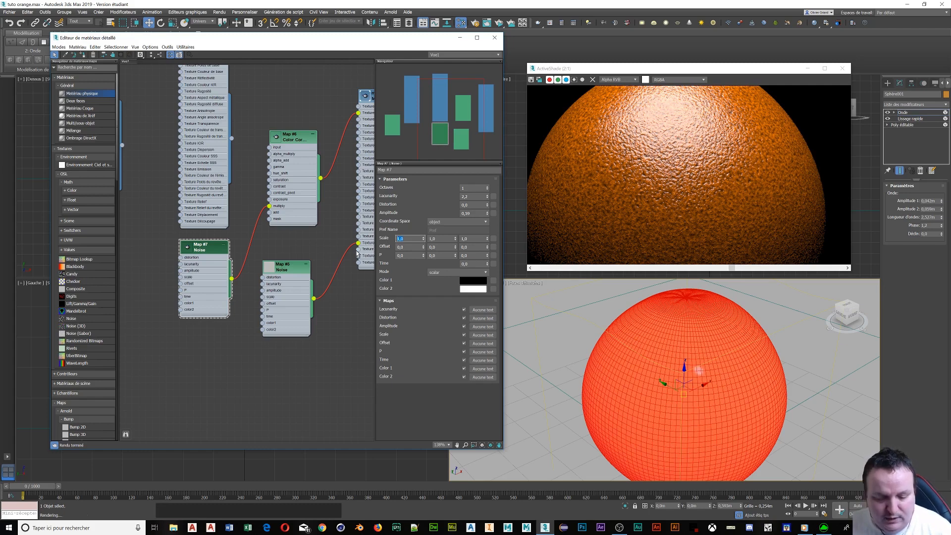
type(",5")
key("Tab")
type(",5")
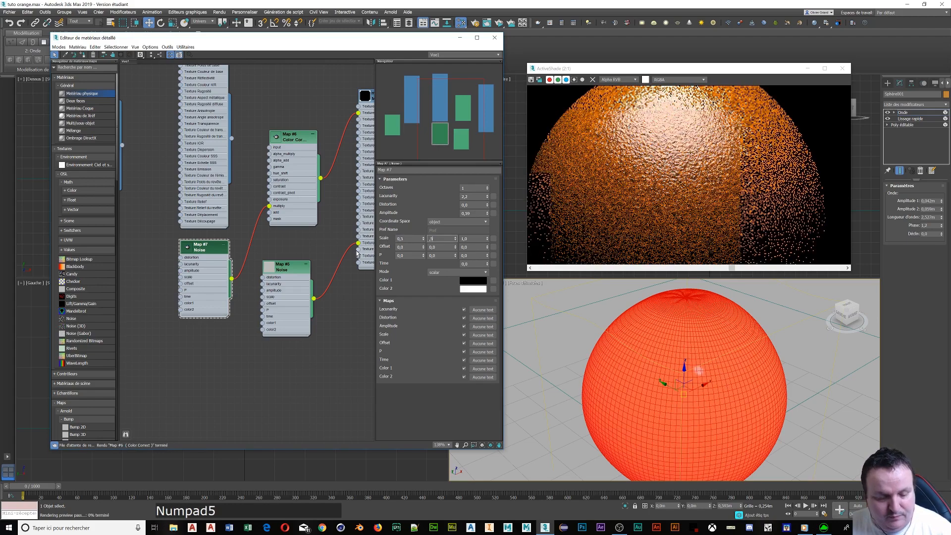
key("Tab")
type(",5")
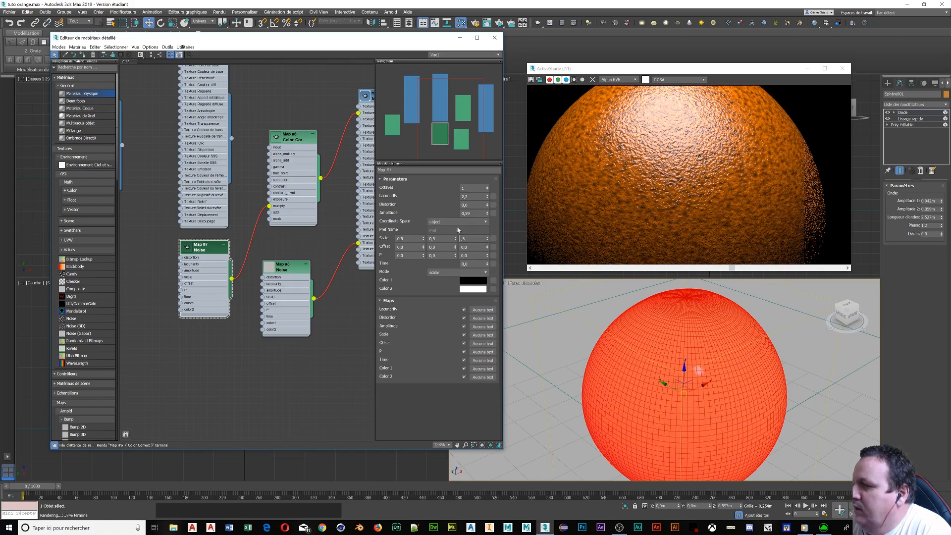
- Set the colour Noise map's distortion to 0,17 and check the whole orange in the render
left_click(486, 202)
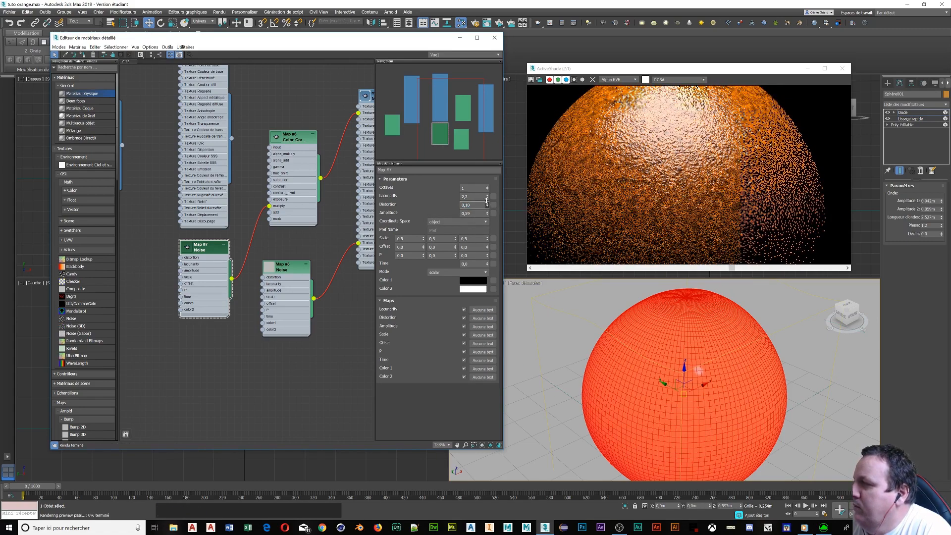
left_click_drag(486, 201, 486, 197)
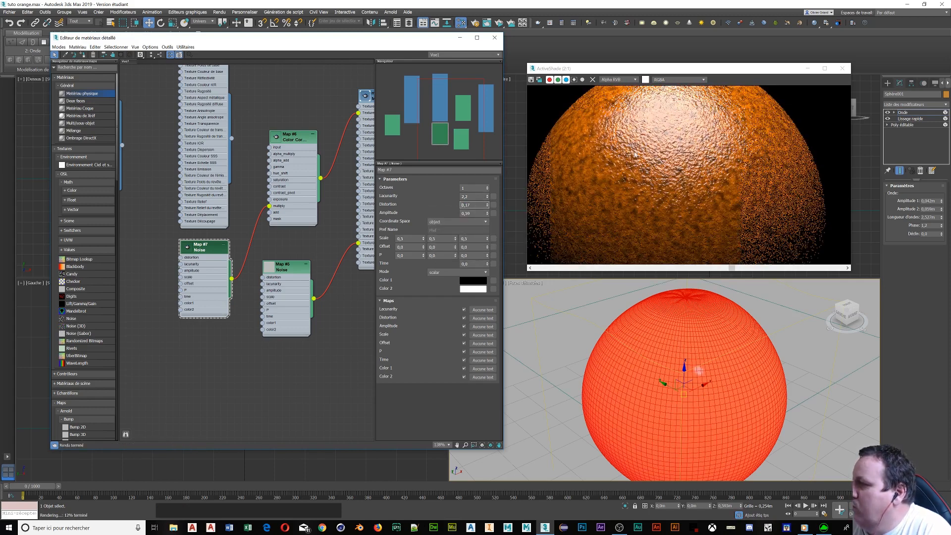
scroll(694, 150, "down", 1)
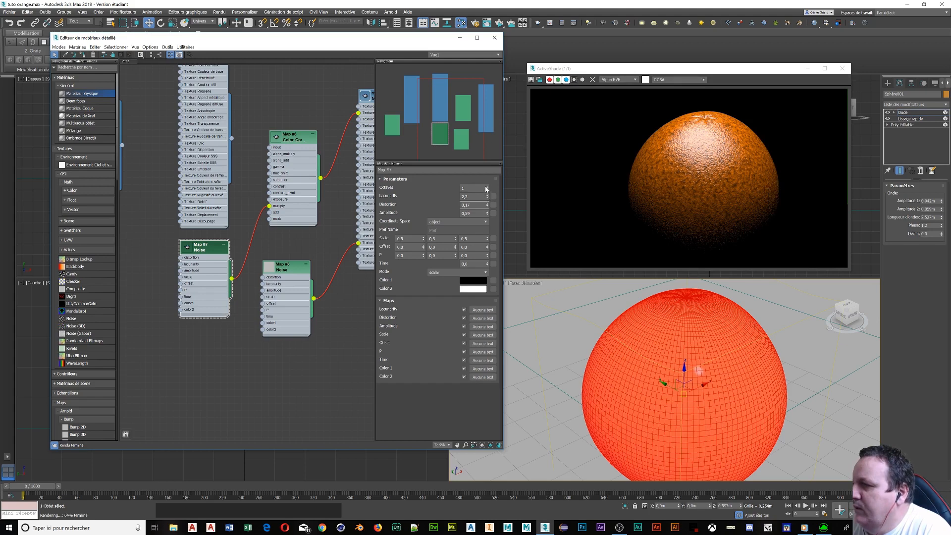
- Raise the colour Noise map's octaves to 11
left_click_drag(487, 187, 489, 188)
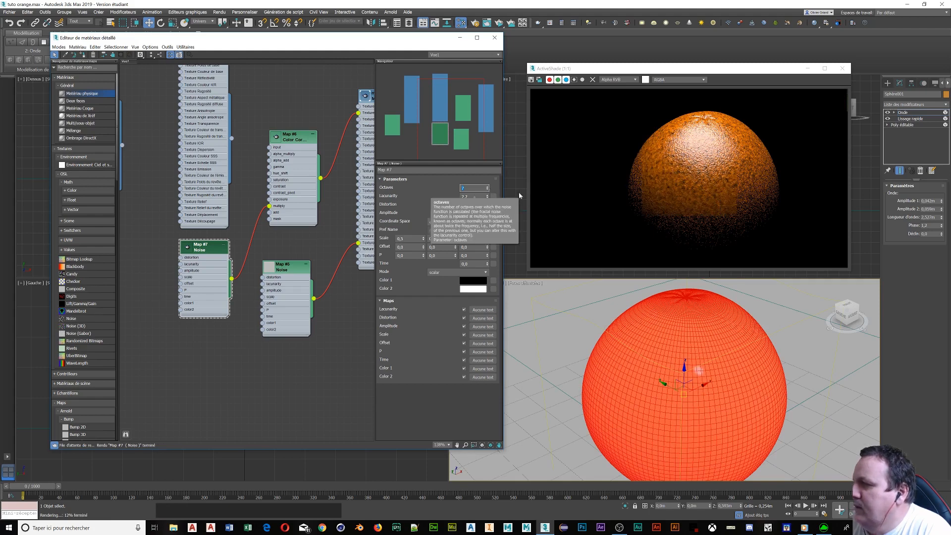
left_click(487, 187)
left_click(487, 187)
left_click(487, 187)
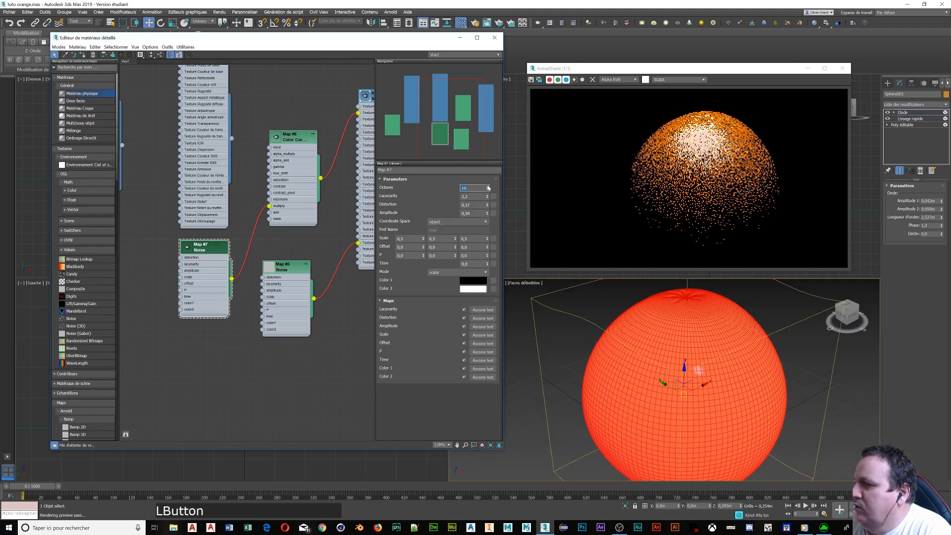
left_click(487, 187)
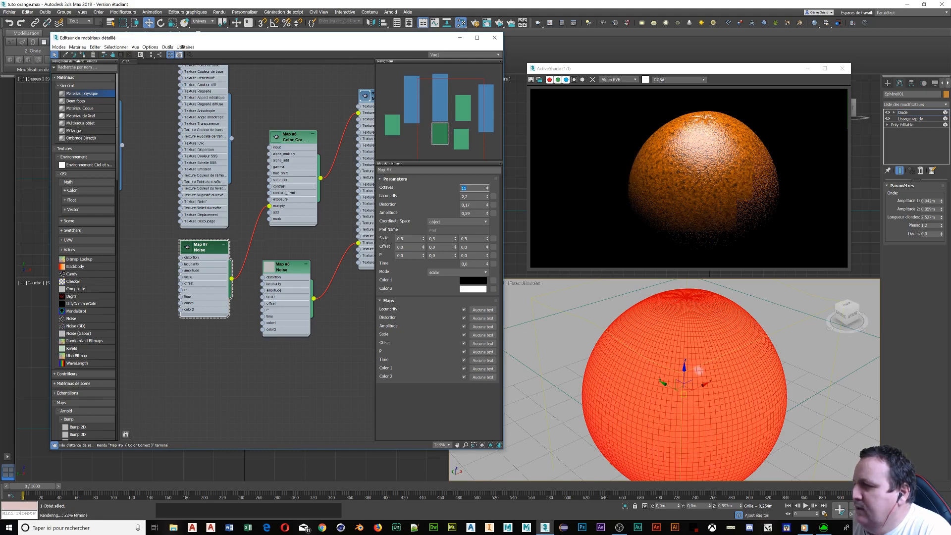
- Set the colour Noise map's scale to 1 on all three axes
left_click_drag(408, 239, 249, 253)
type("1")
key("Tab")
type("1")
key("Tab")
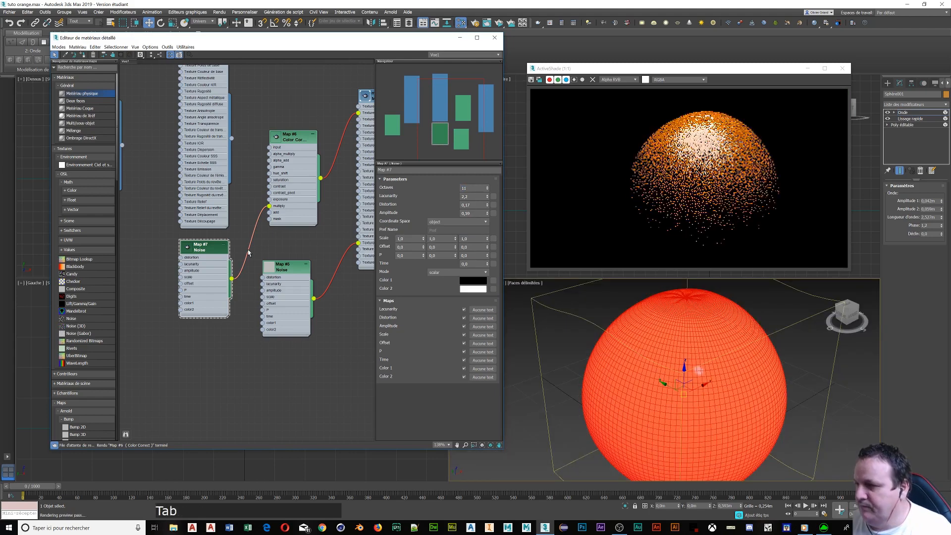
type("1")
key("Tab")
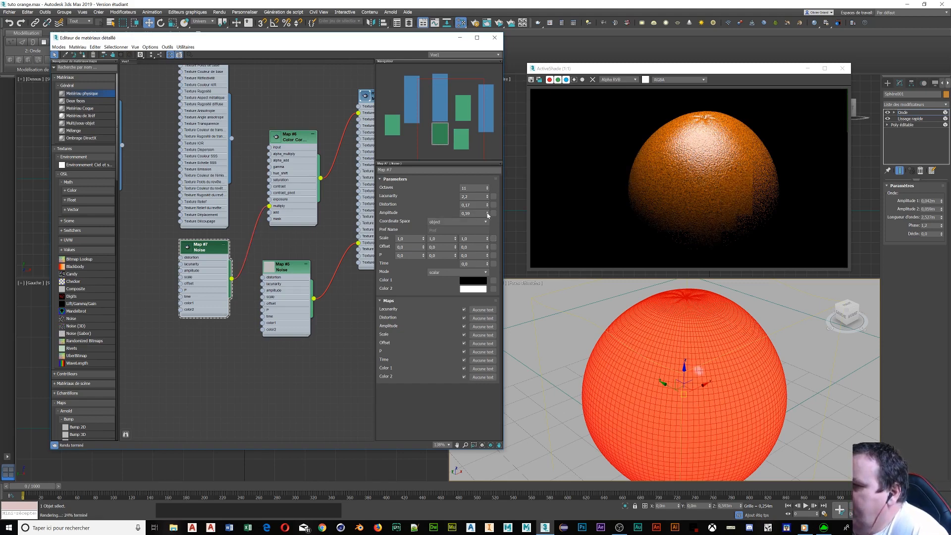
- Try a negative amplitude on the colour Noise map, set it to 1,00, and inspect the peel up close
left_click_drag(488, 215, 489, 294)
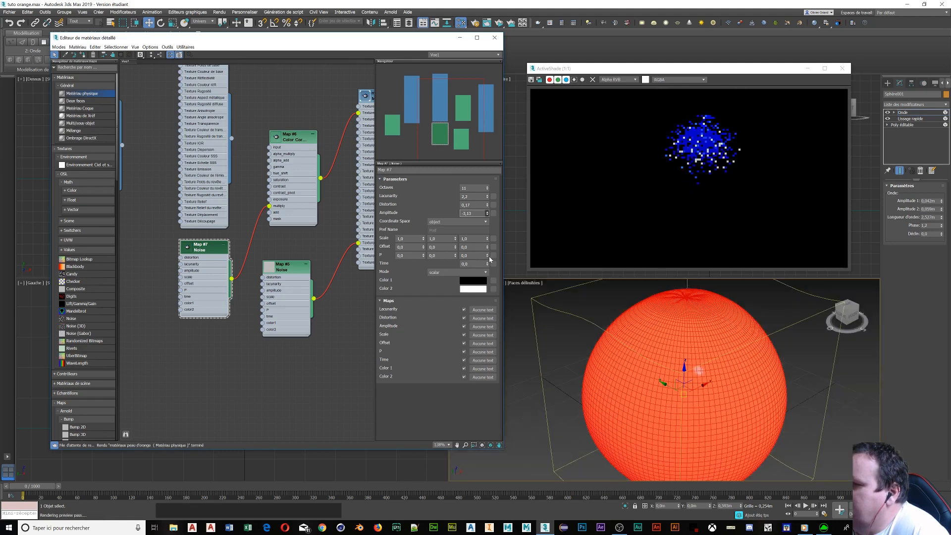
left_click_drag(489, 258, 486, 103)
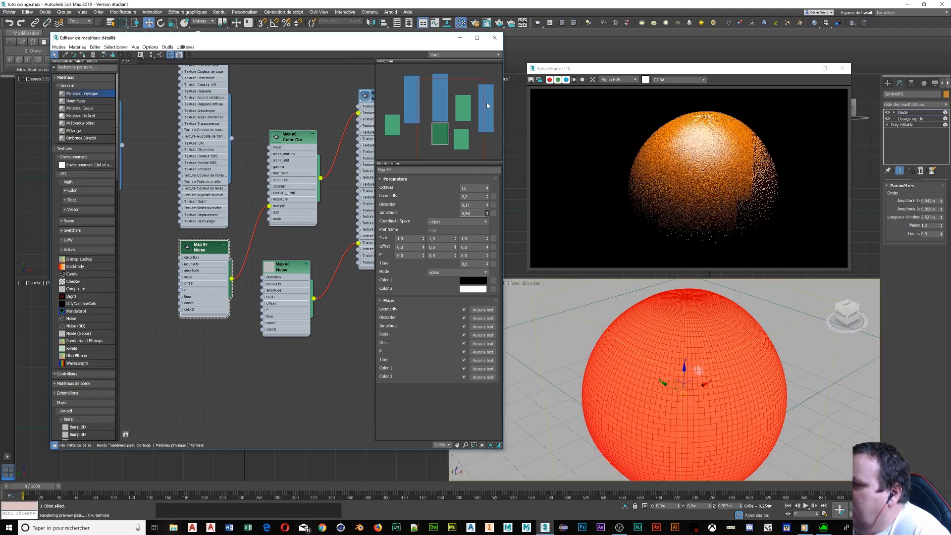
left_click_drag(486, 102, 484, 109)
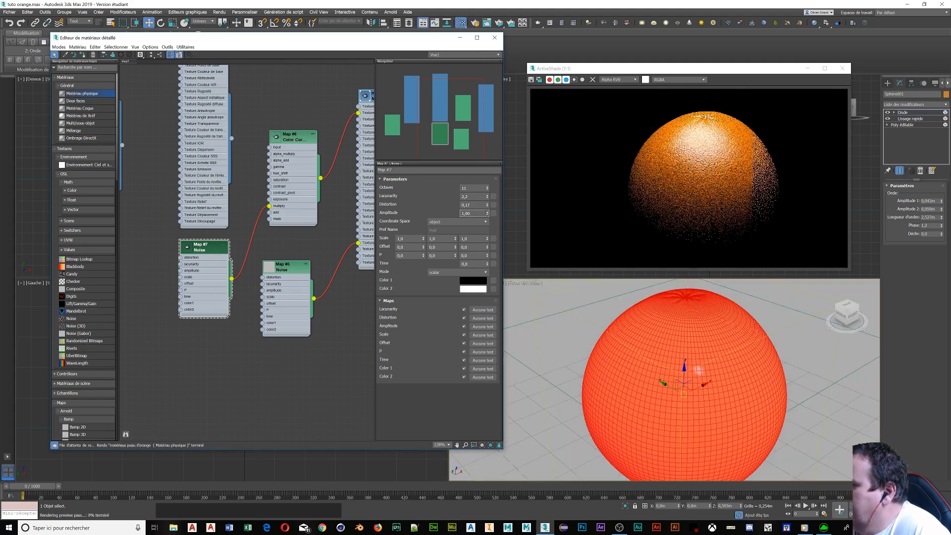
scroll(800, 174, "up", 1)
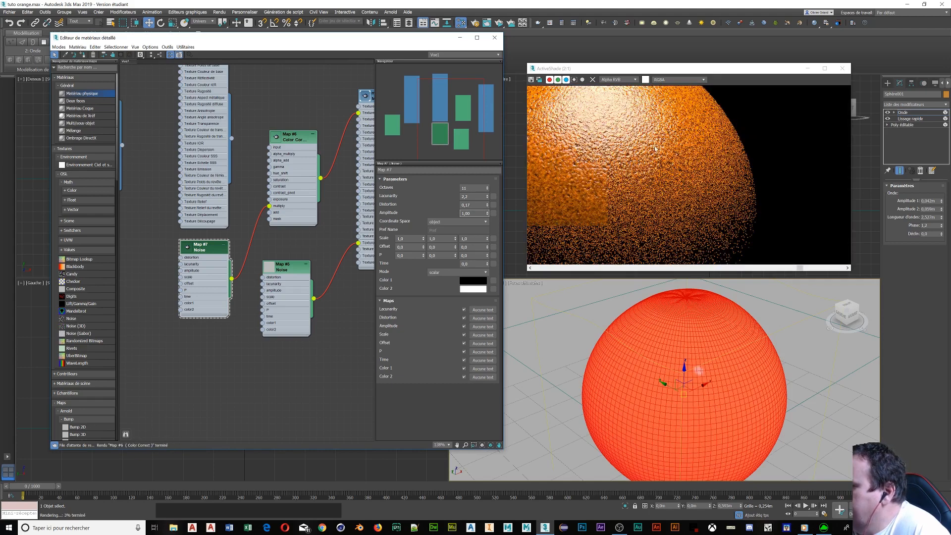
scroll(570, 158, "down", 1)
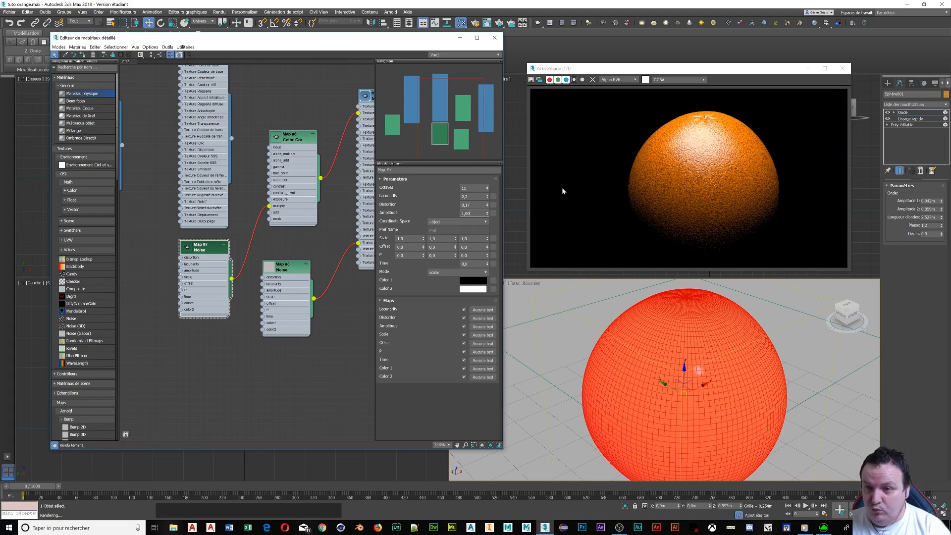
- Minimise the material editor and examine the orange in the ActiveShade render, close up and from a distance
left_click(460, 37)
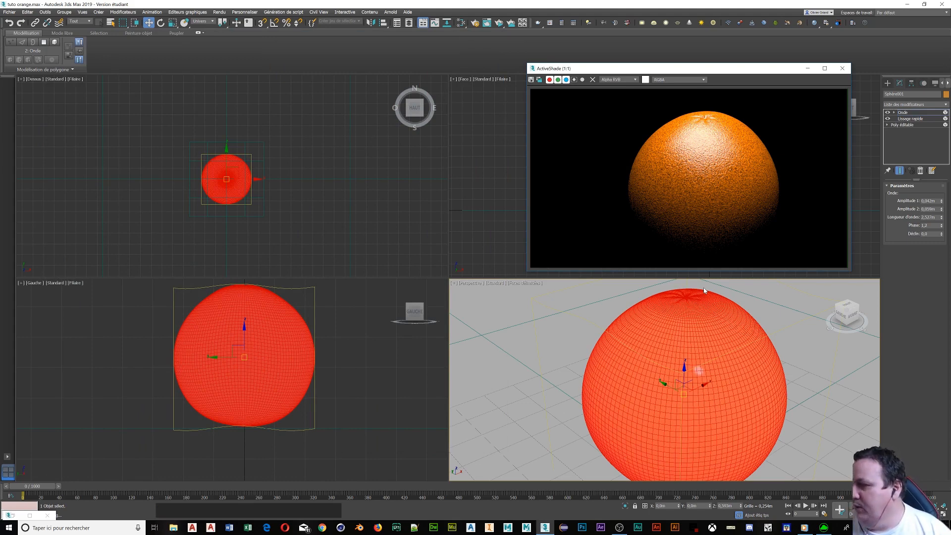
scroll(707, 313, "up", 3)
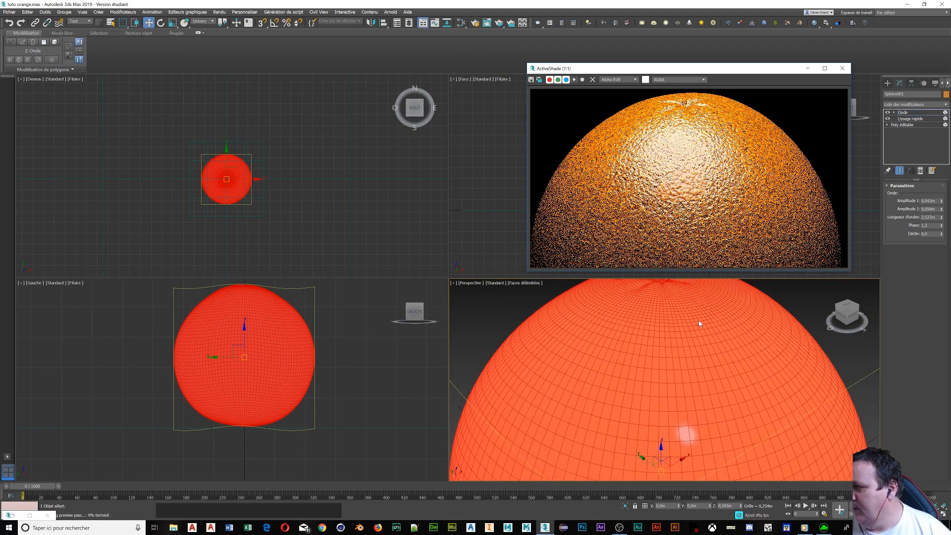
scroll(699, 320, "down", 4)
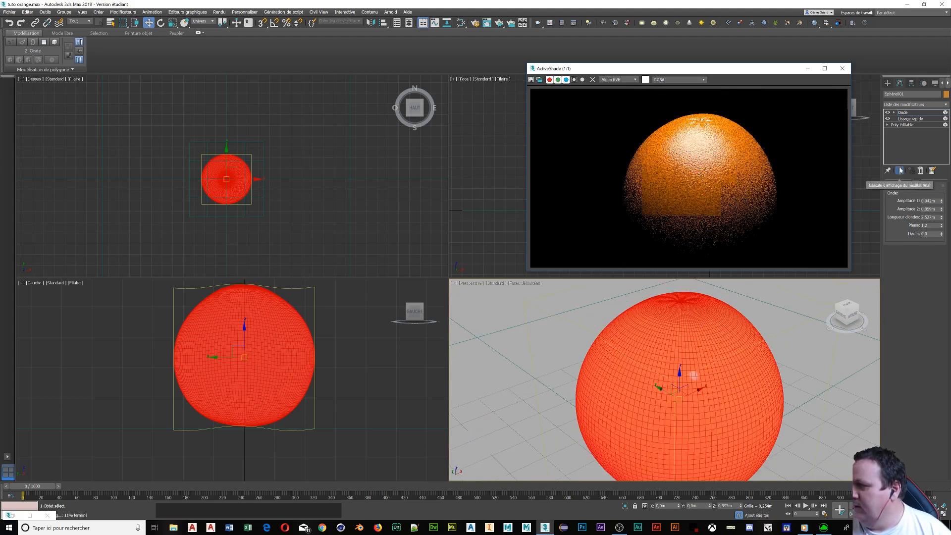
left_click(900, 170)
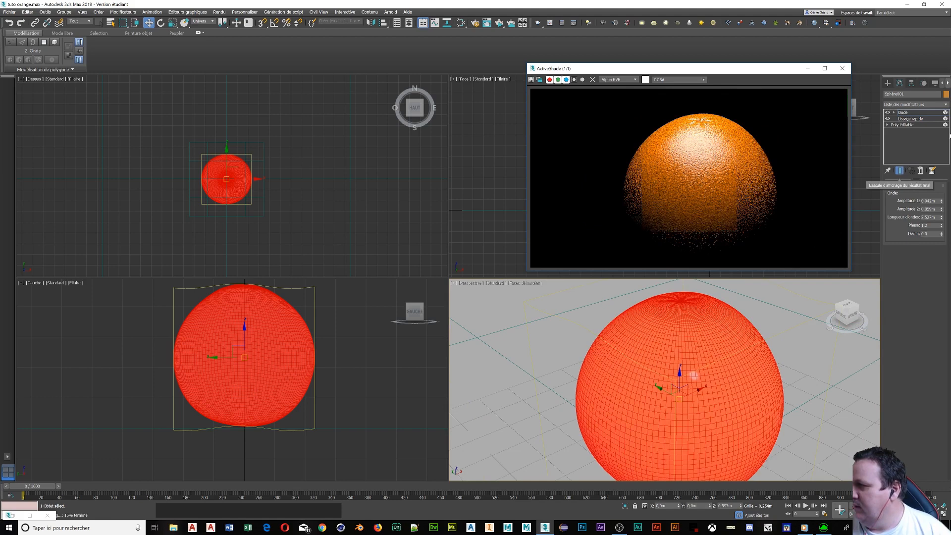
right_click(918, 115)
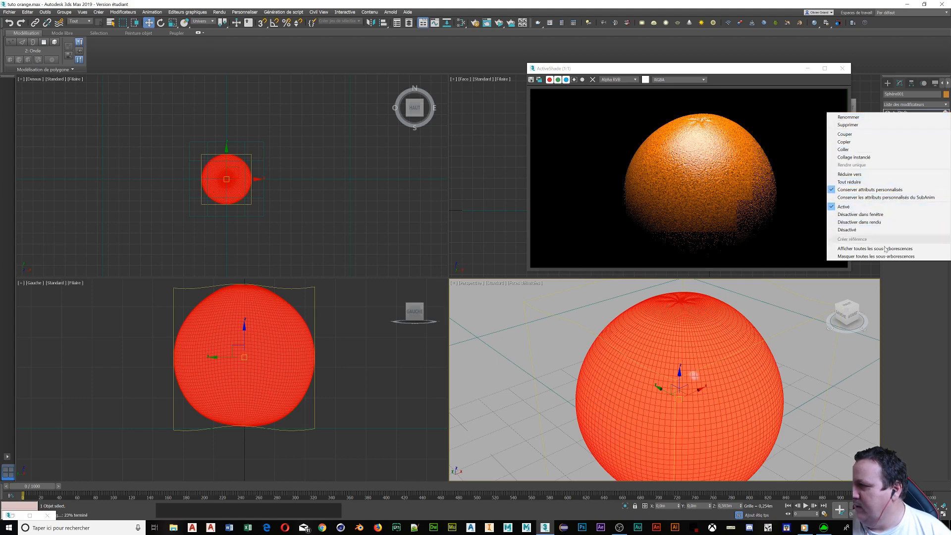
left_click(920, 291)
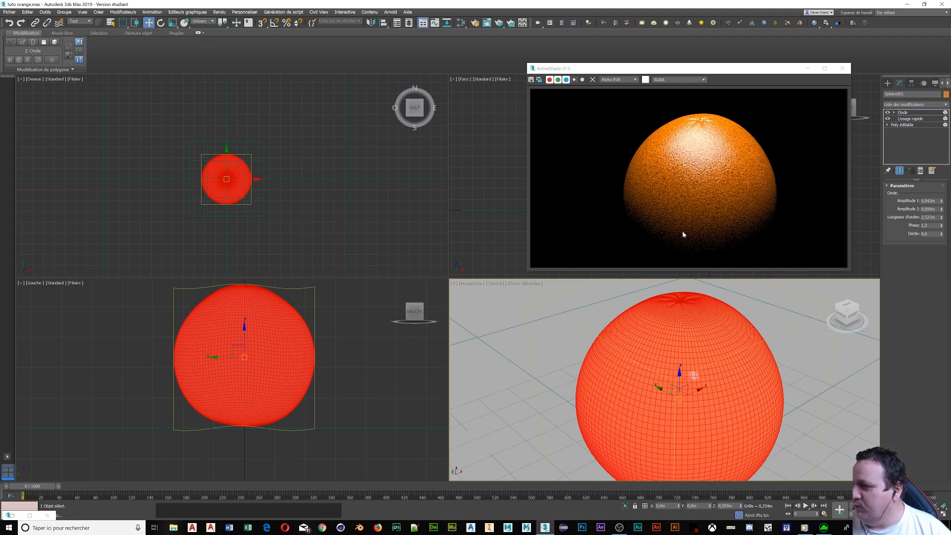
scroll(758, 333, "down", 3)
middle_click_drag(765, 336, 728, 332)
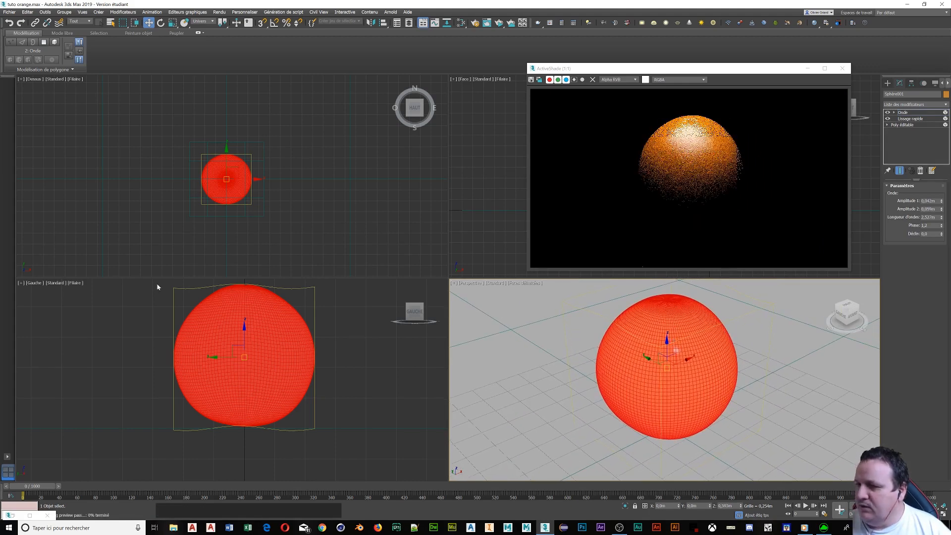
- Try to select the light beside the orange in the left view
scroll(272, 383, "down", 6)
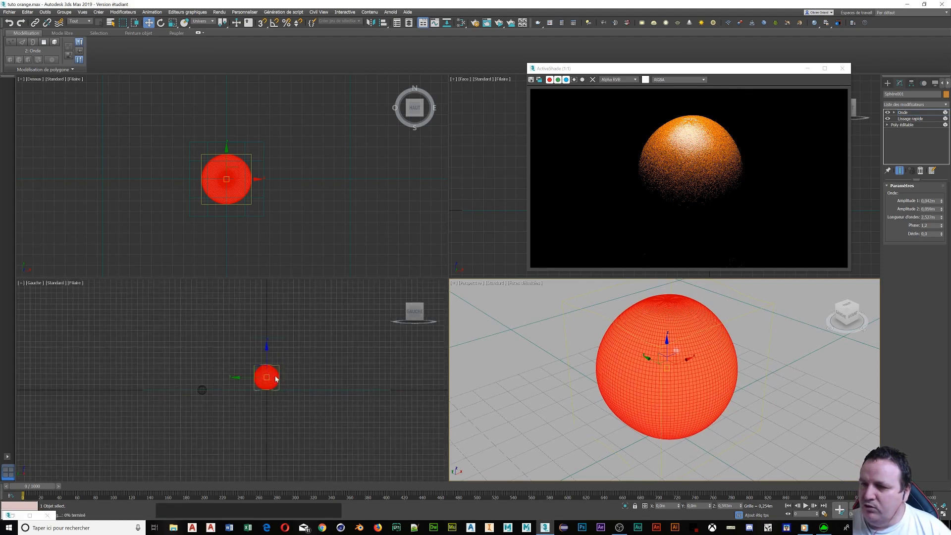
left_click(200, 391)
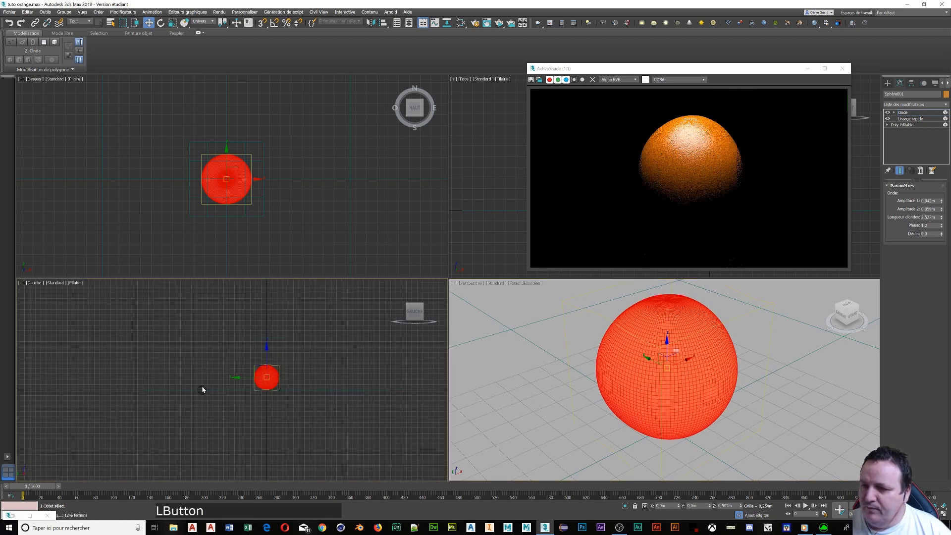
right_click(202, 394)
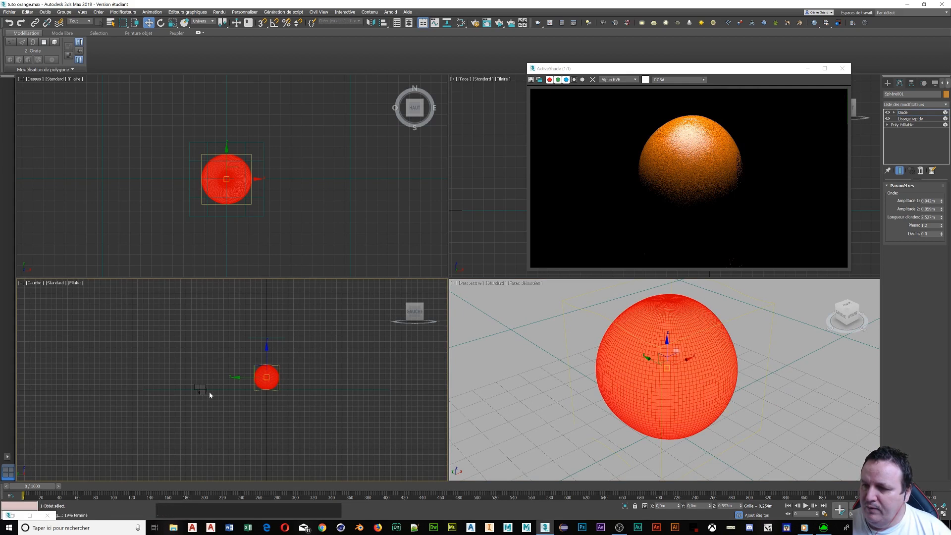
left_click(203, 391)
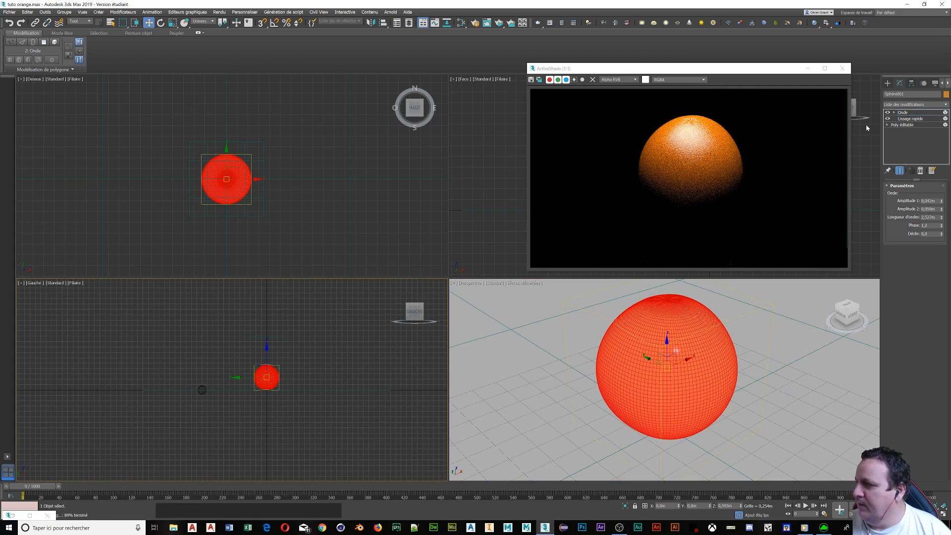
- Clear the polygon selection at the orange's Poly Editable level and return to its Onde modifier
left_click(905, 125)
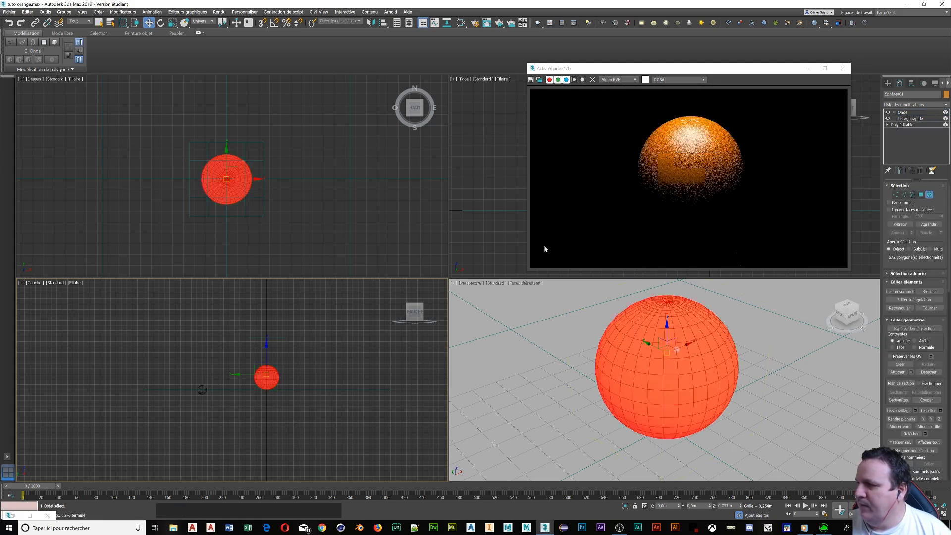
left_click(199, 395)
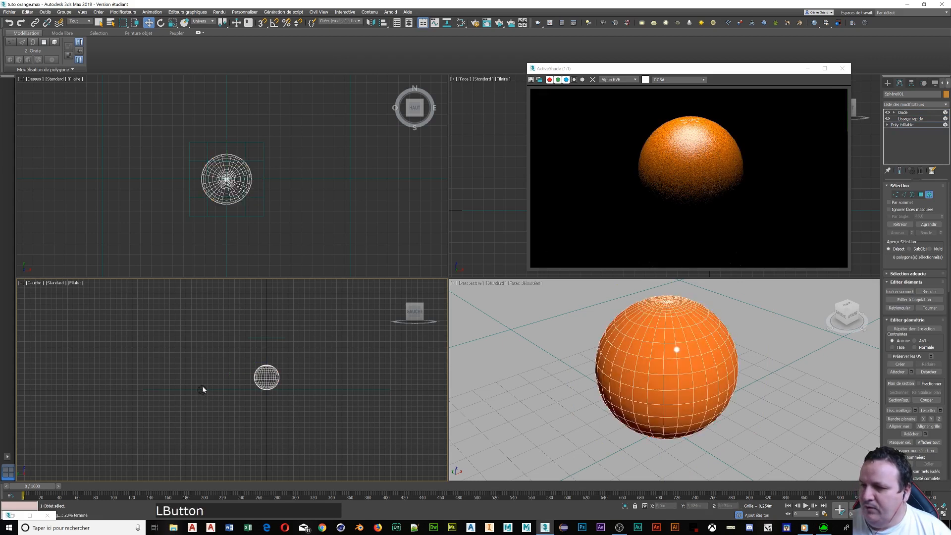
right_click(203, 390)
left_click(198, 392)
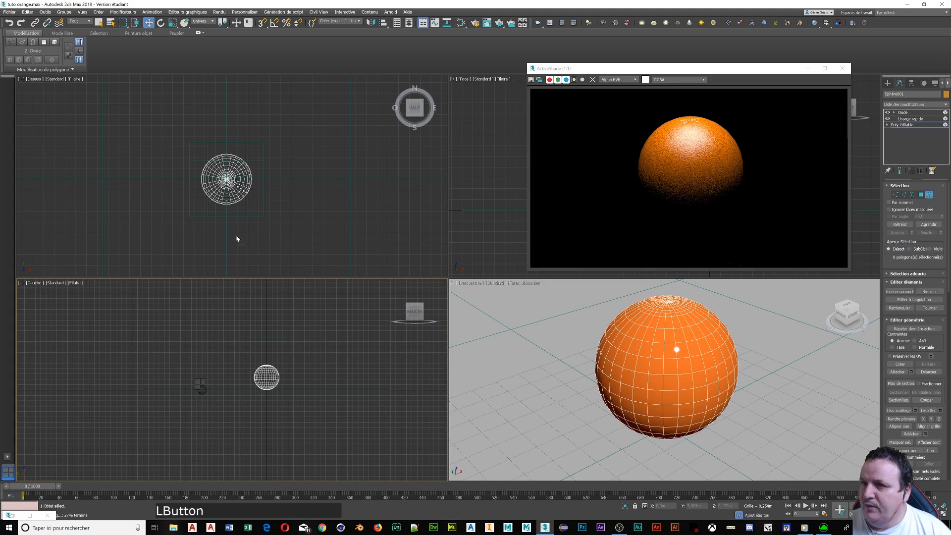
right_click(200, 389)
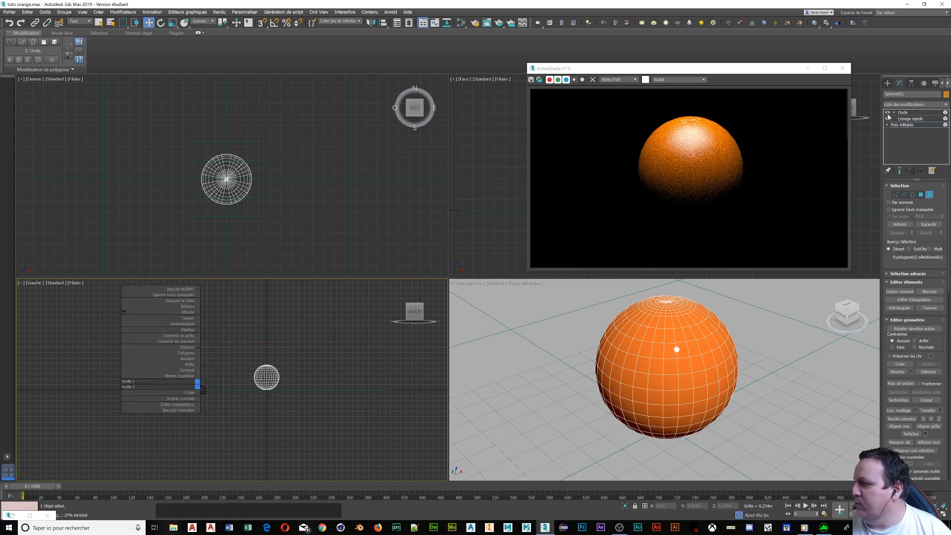
left_click(911, 119)
left_click(908, 113)
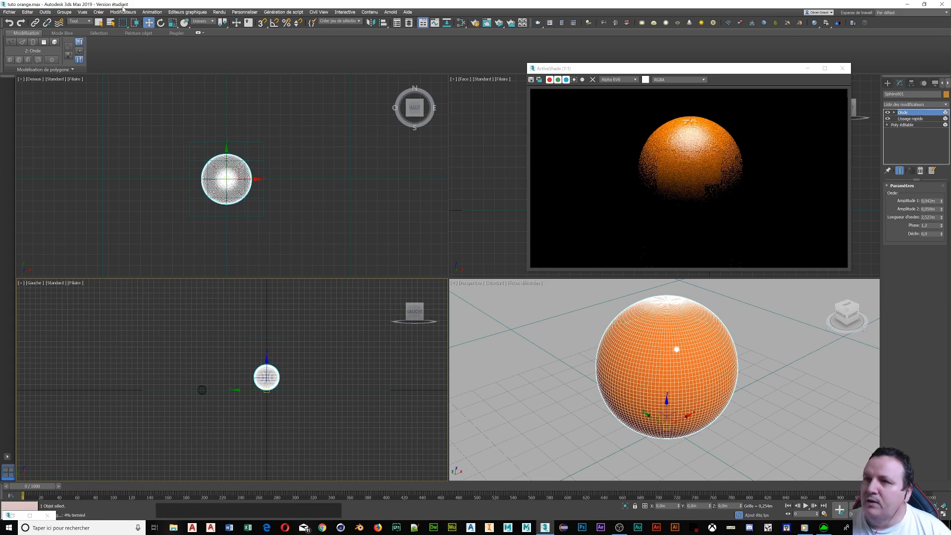
- Select the free photometric light in the left view and raise it about 2 m along the Z axis
left_click(99, 23)
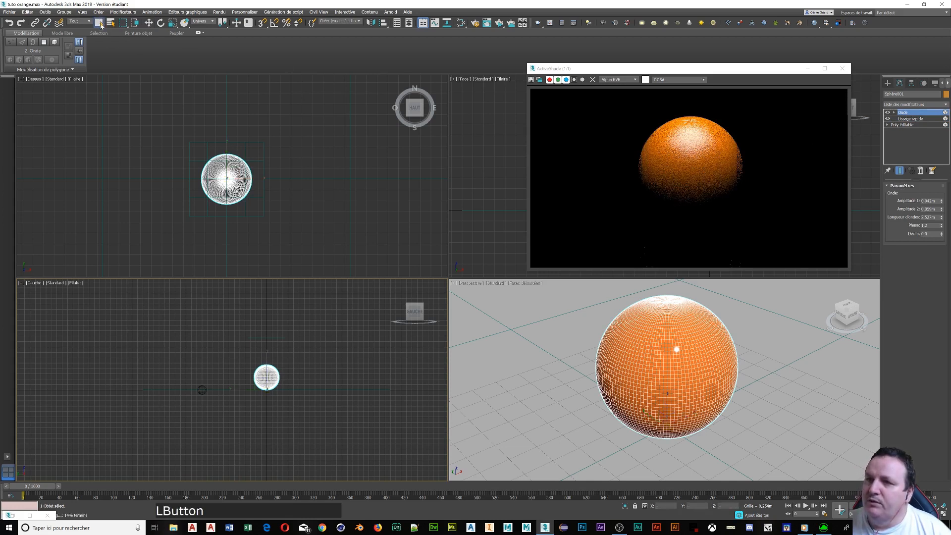
left_click(202, 391)
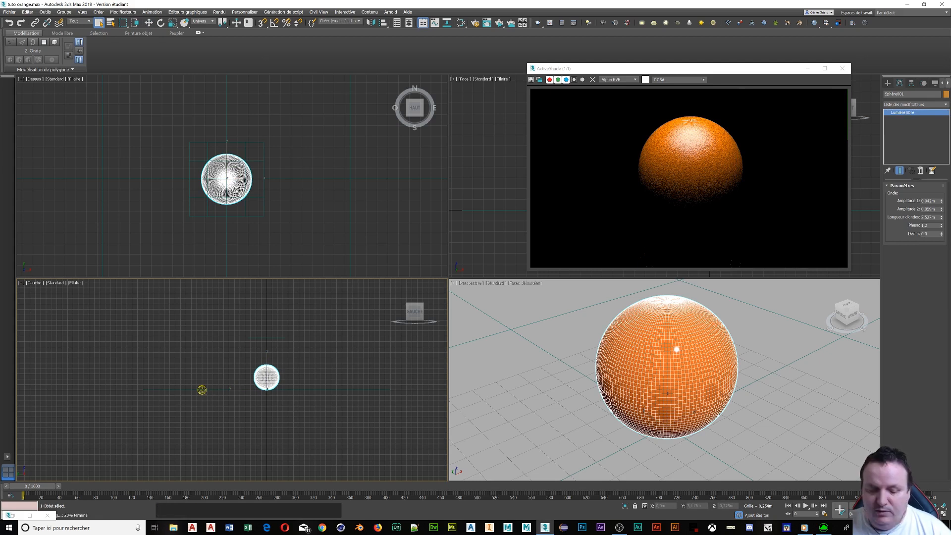
key("w")
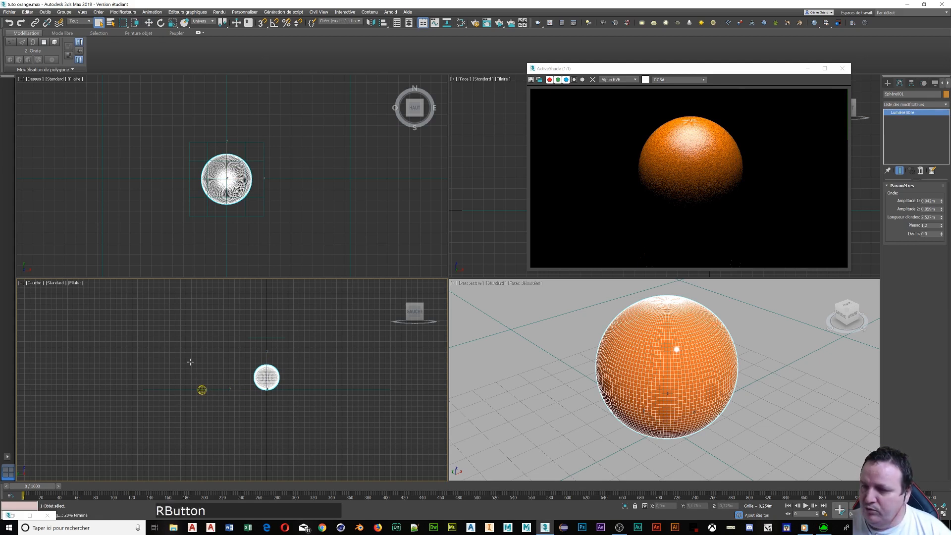
left_click(202, 390)
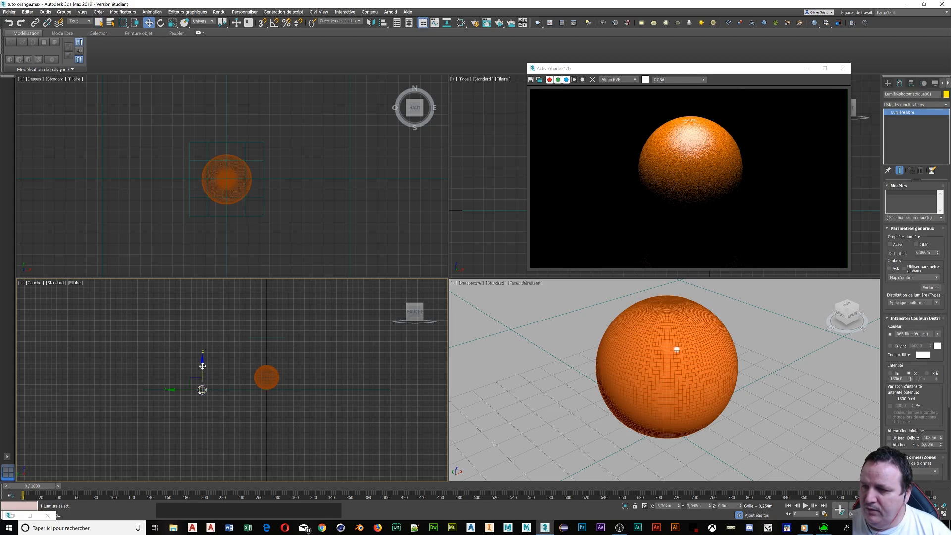
left_click_drag(203, 366, 203, 322)
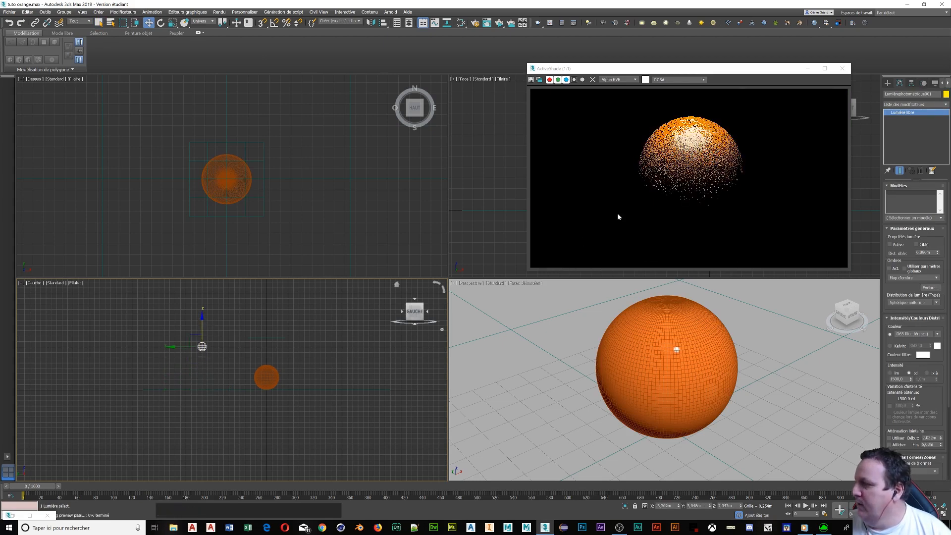
left_click(903, 83)
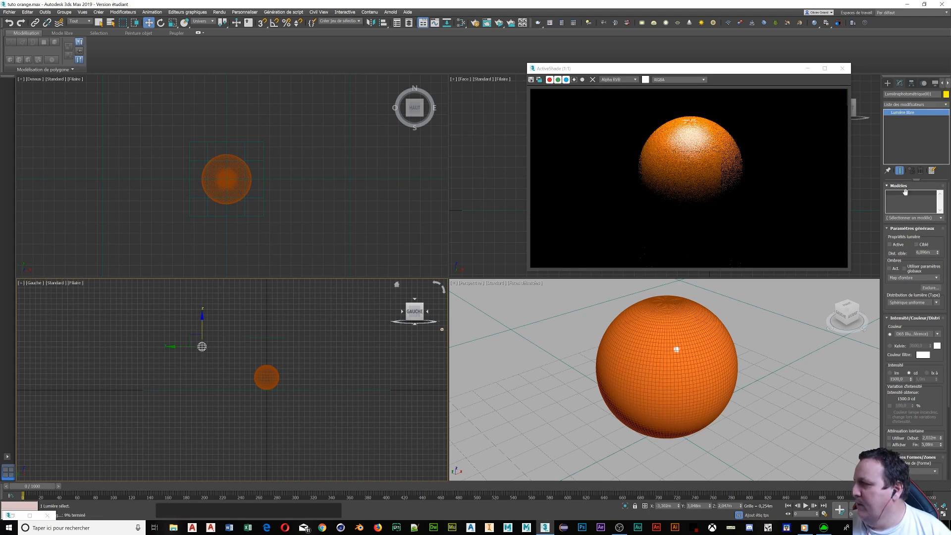
- Turn on the free light and its shadows, and move it in the top view to about X -3.9 m, Y 0.6 m
left_click(892, 248)
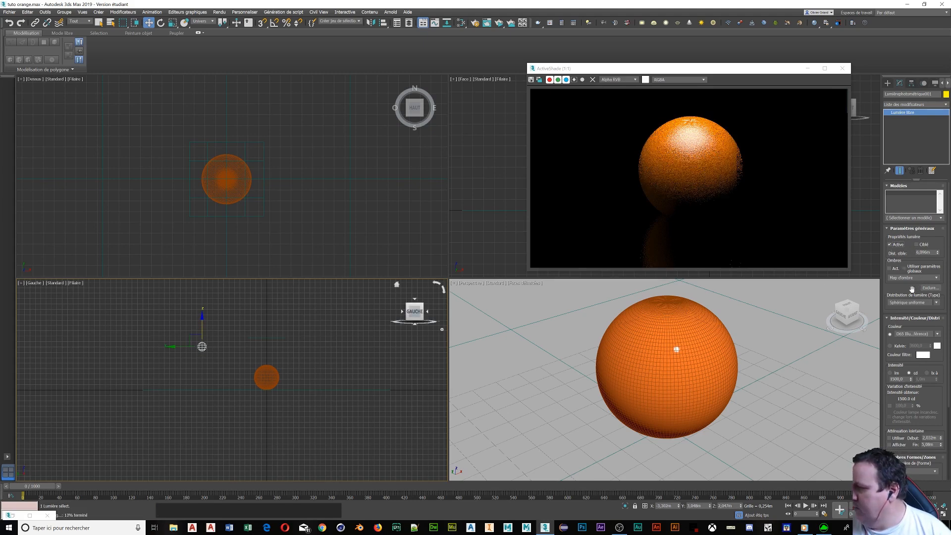
left_click(890, 269)
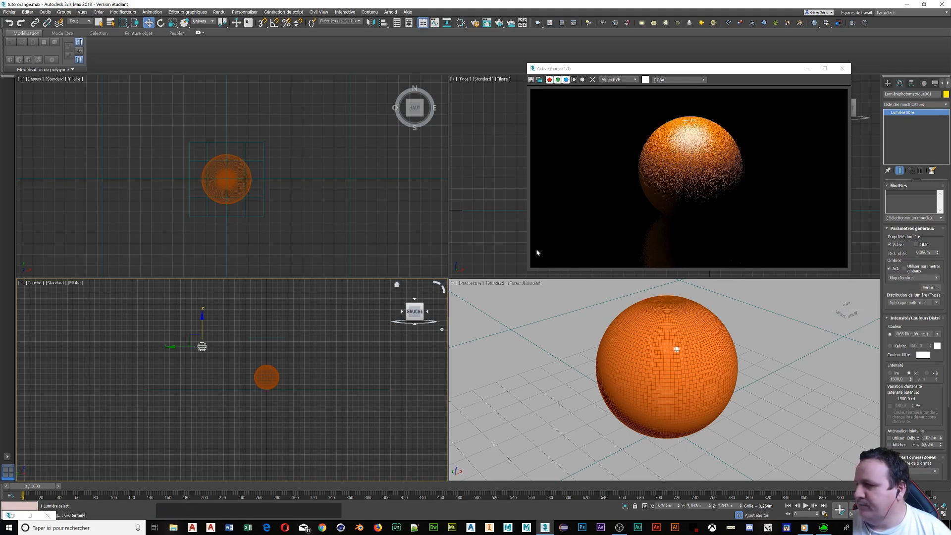
scroll(176, 241, "down", 3)
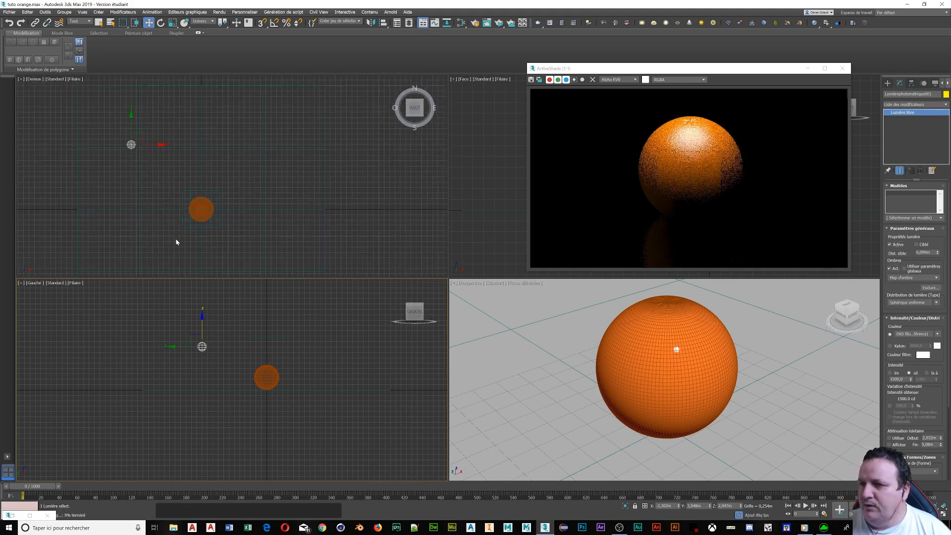
right_click(135, 141)
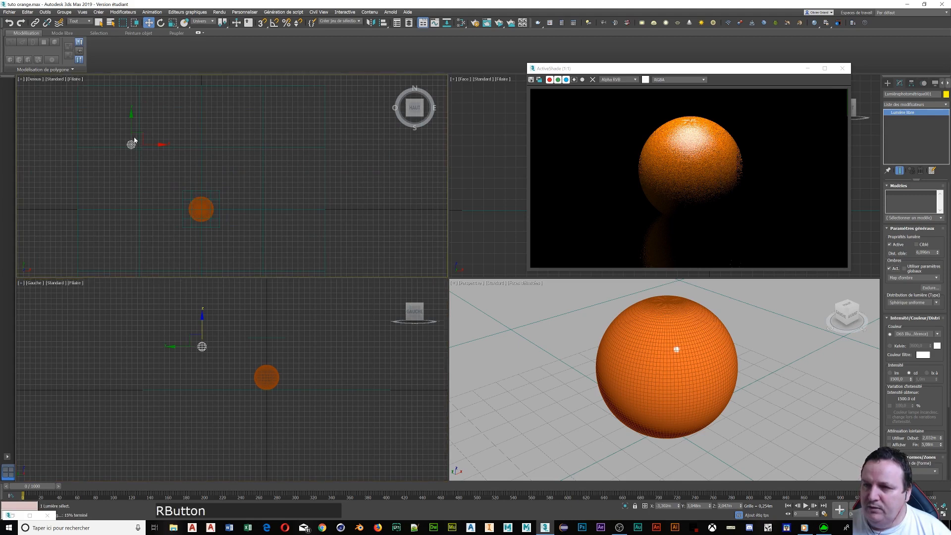
left_click_drag(132, 134, 142, 193)
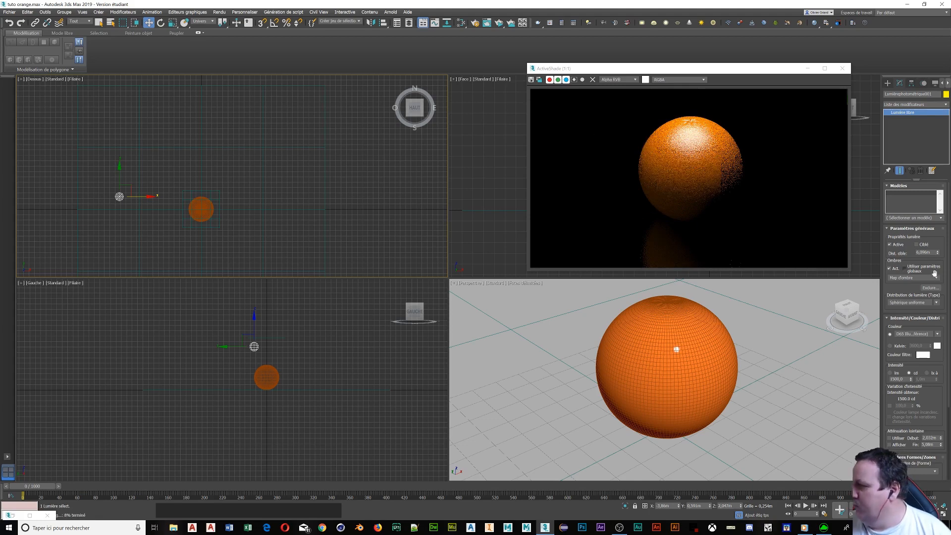
- Raise the free light's target distance to about 48 m
scroll(915, 351, "down", 1)
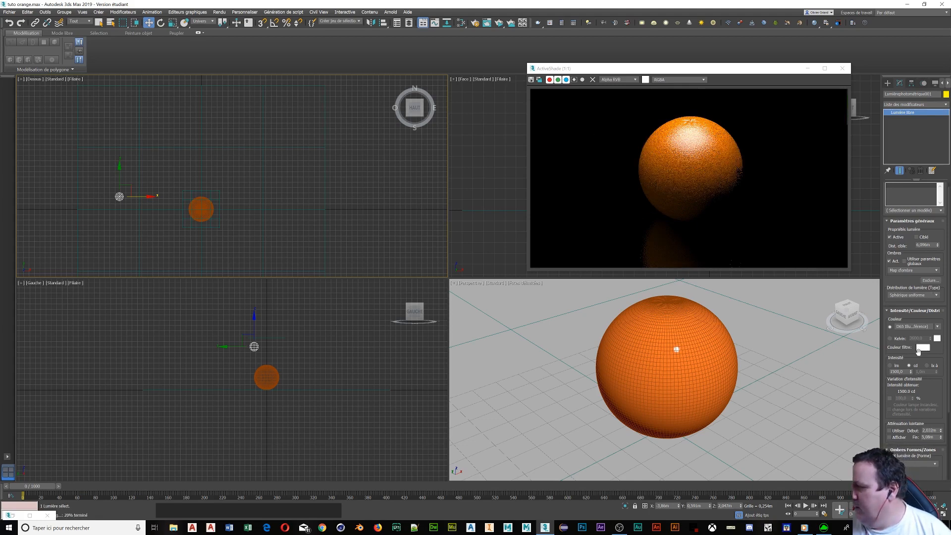
scroll(918, 351, "down", 2)
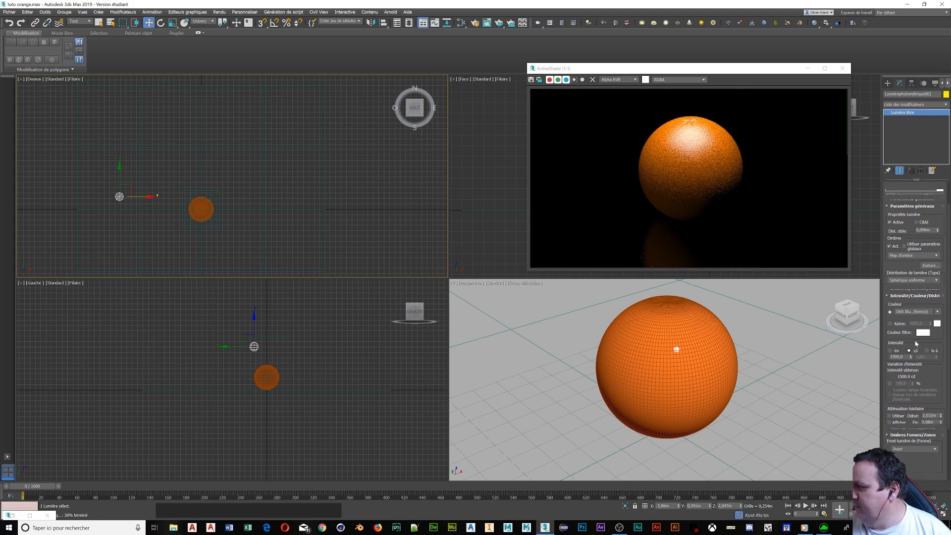
scroll(916, 343, "up", 3)
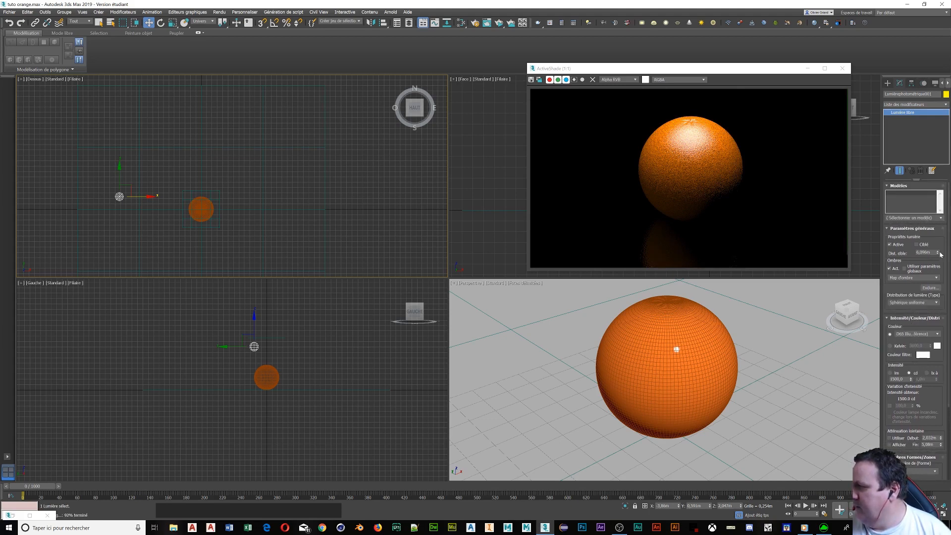
left_click_drag(938, 254, 918, 82)
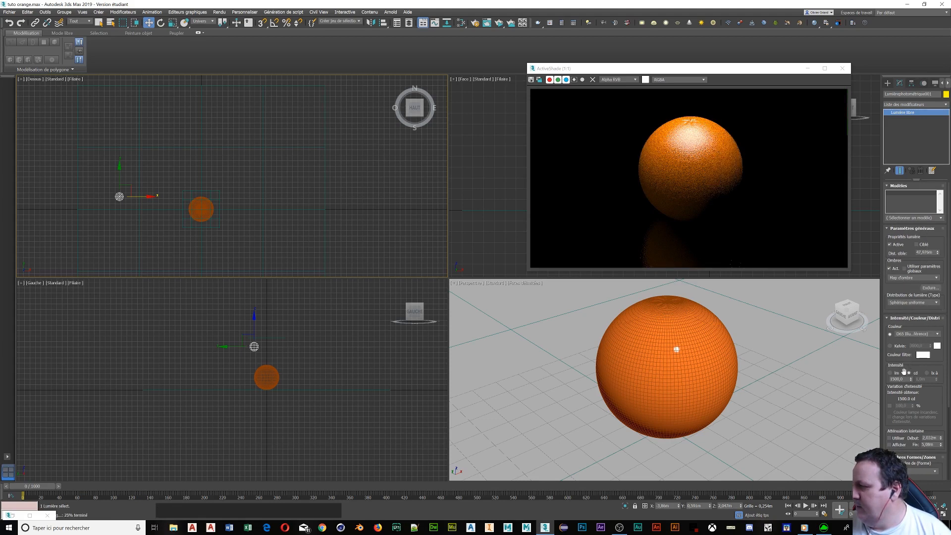
- Set the light's colour by Kelvin temperature to 20000 and raise its intensity to about 3100 cd
scroll(902, 380, "down", 1)
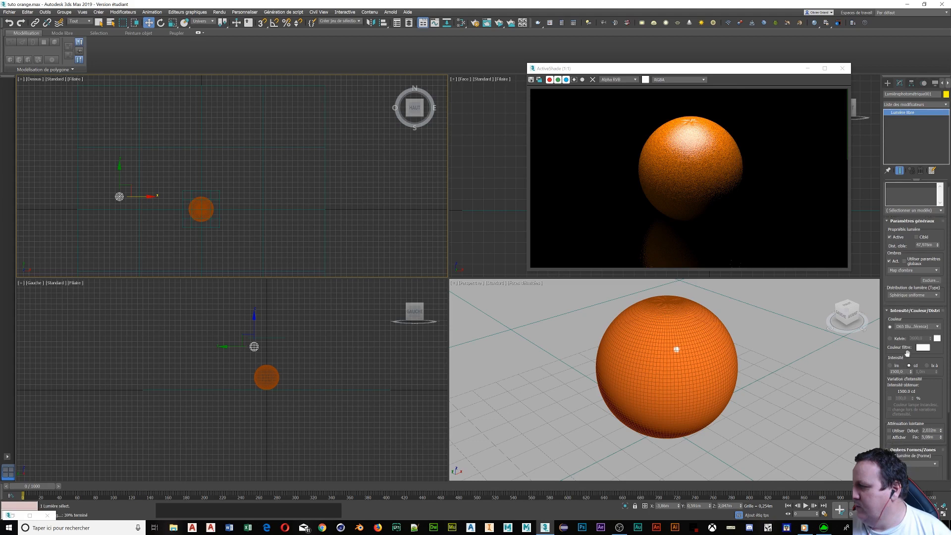
left_click(894, 340)
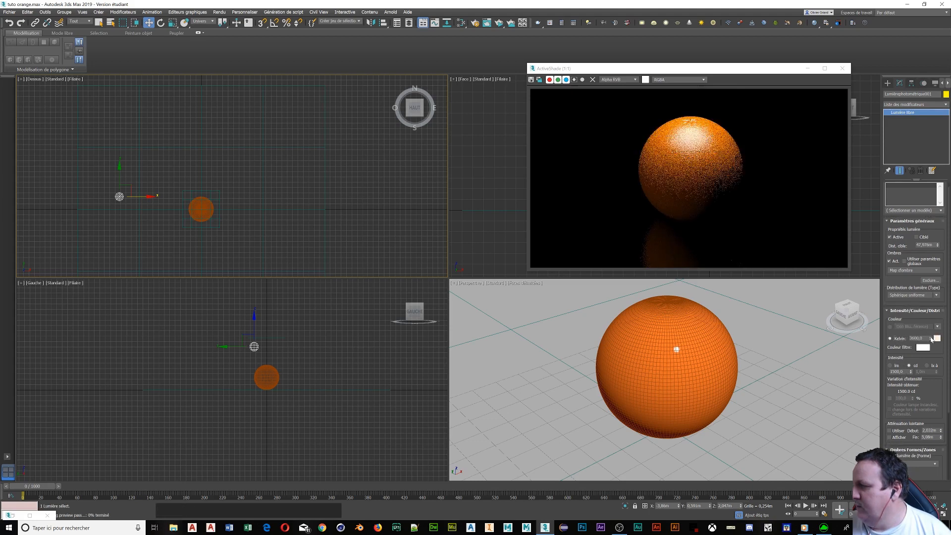
left_click_drag(932, 340, 925, 182)
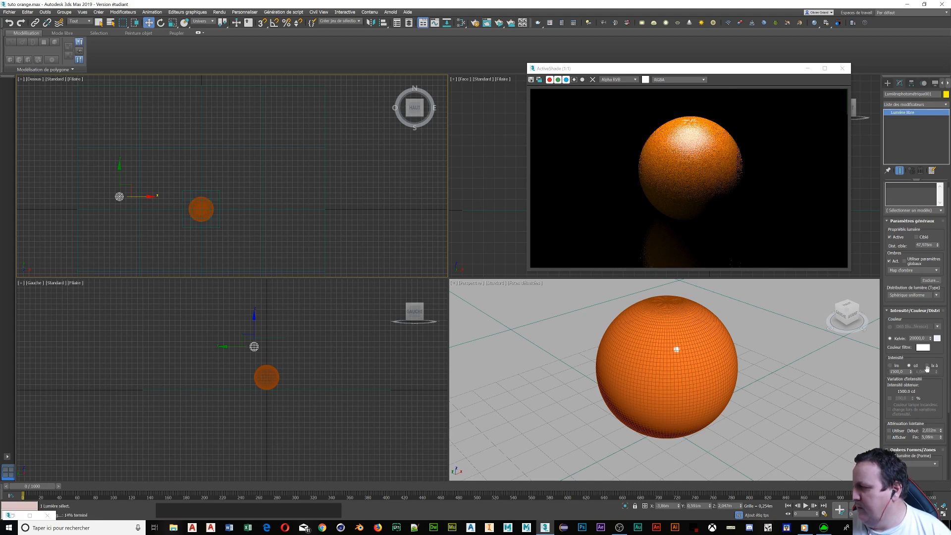
left_click_drag(910, 372, 868, 2)
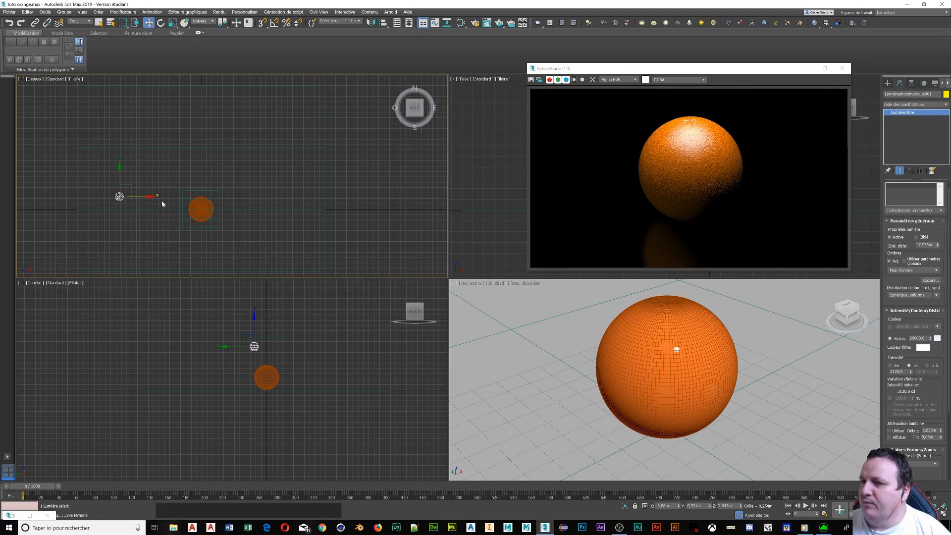
- Move the light in the top view to about X -3 m, Y -0.9 m and check the orange in the ActiveShade render
mouse_move(144, 196)
left_mouse_down()
mouse_move(225, 188)
mouse_move(133, 198)
mouse_move(145, 202)
left_mouse_up()
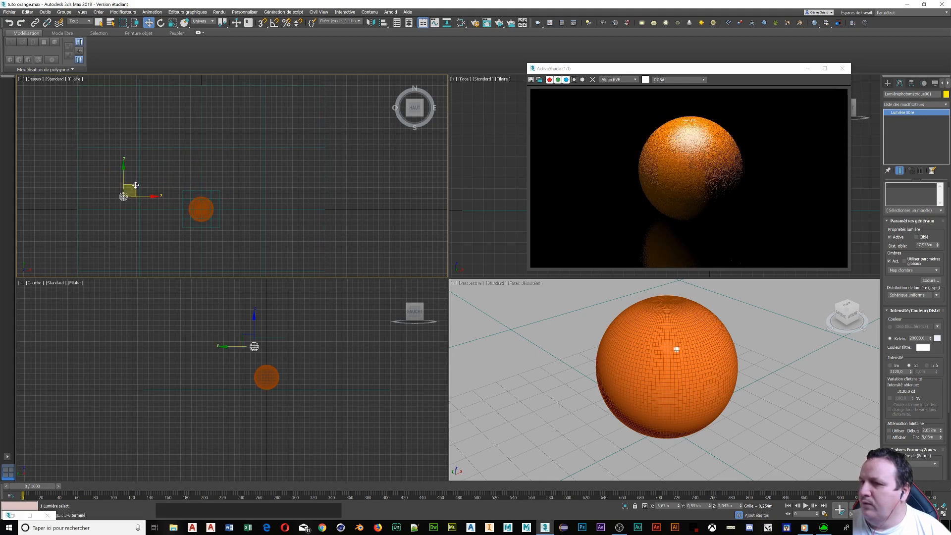
left_click_drag(136, 185, 149, 217)
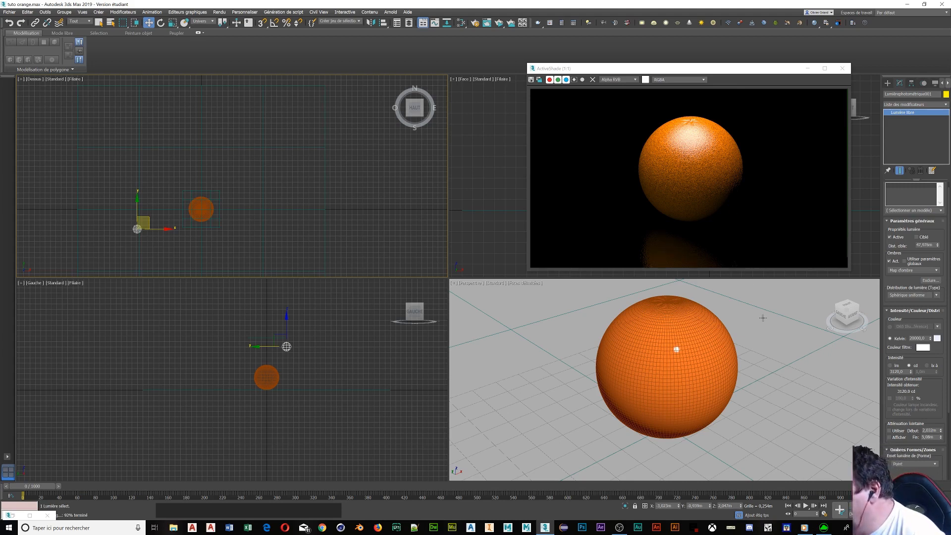
scroll(666, 271, "up", 1)
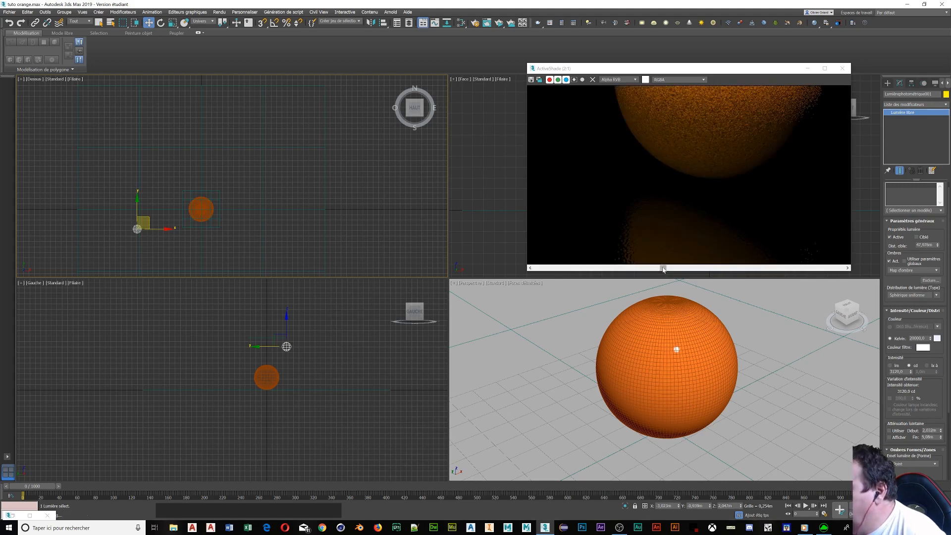
scroll(677, 252, "down", 1)
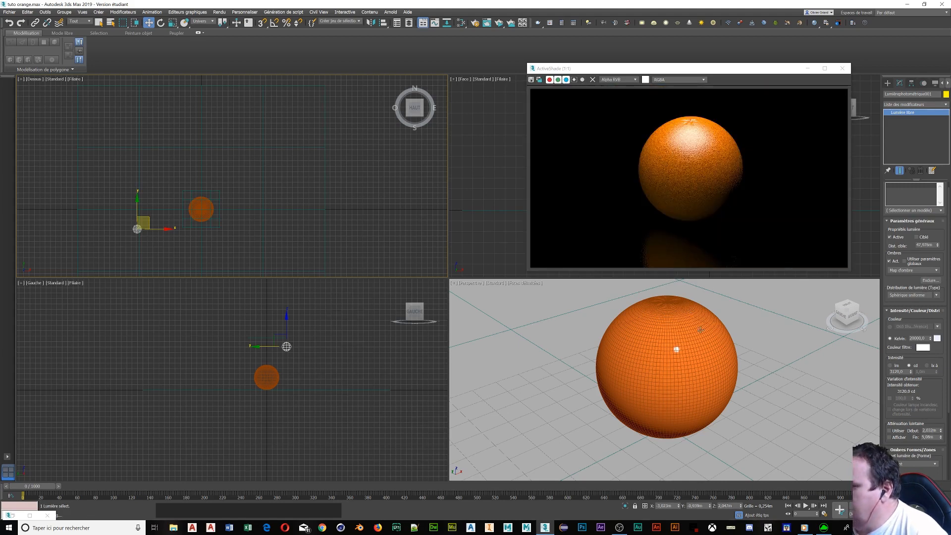
- Create a cylinder at the orange's centre in the top view, about 0.028 m in radius and 0.157 m high
left_click(888, 83)
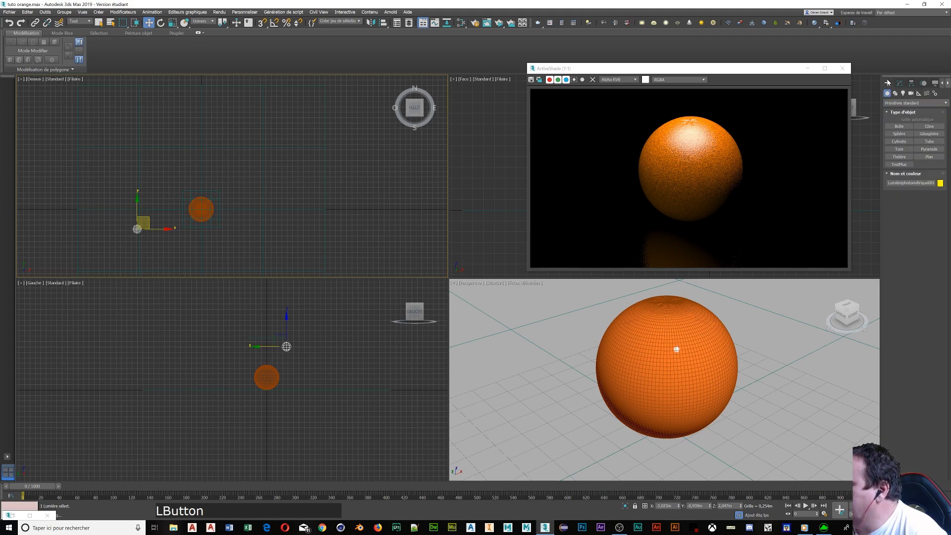
left_click(900, 142)
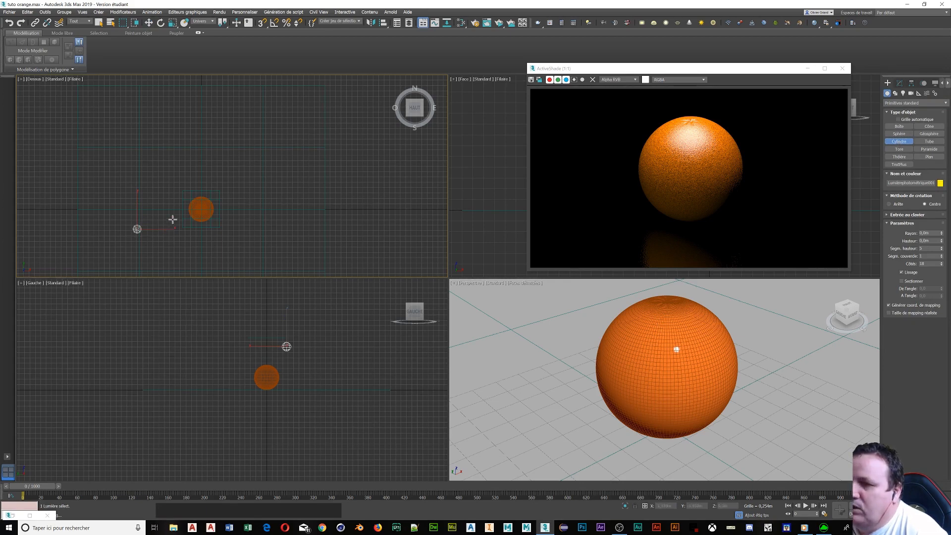
scroll(198, 214, "up", 10)
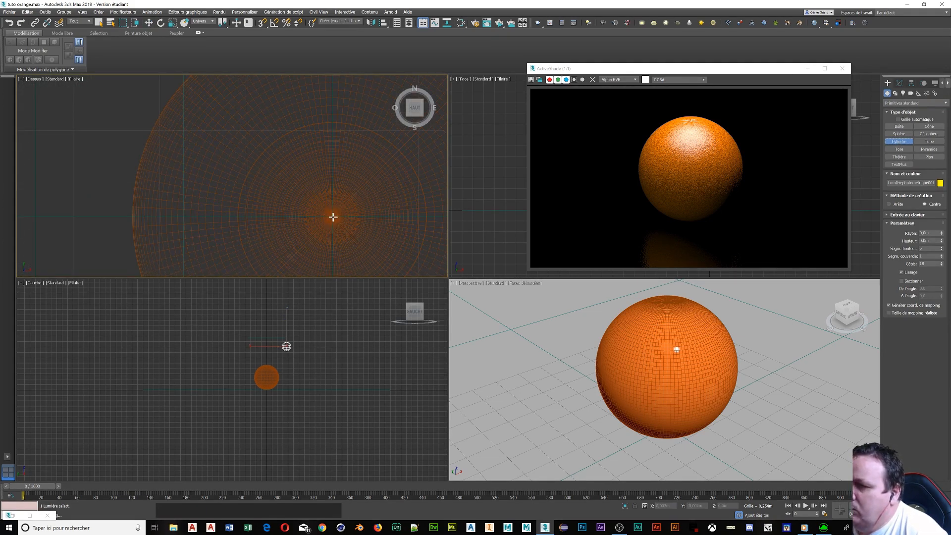
left_click_drag(333, 217, 341, 211)
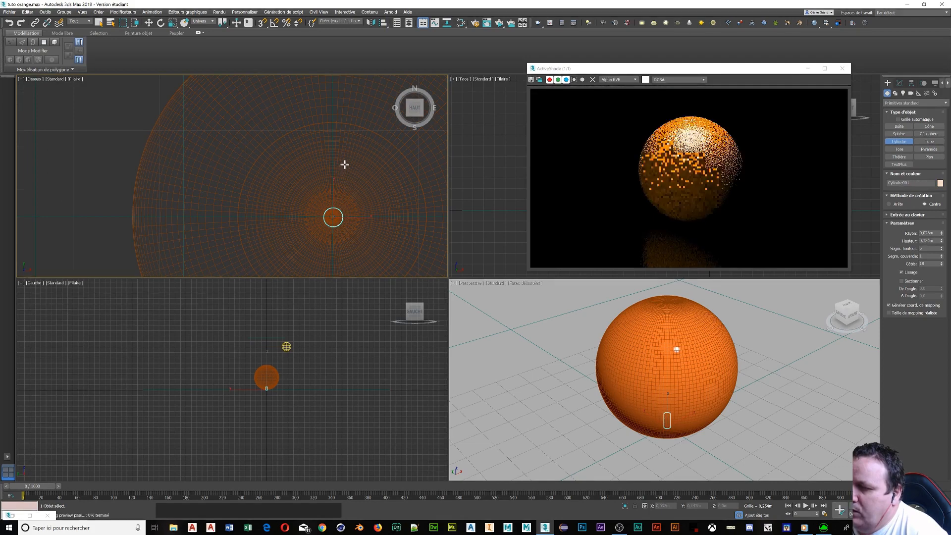
left_click(344, 158)
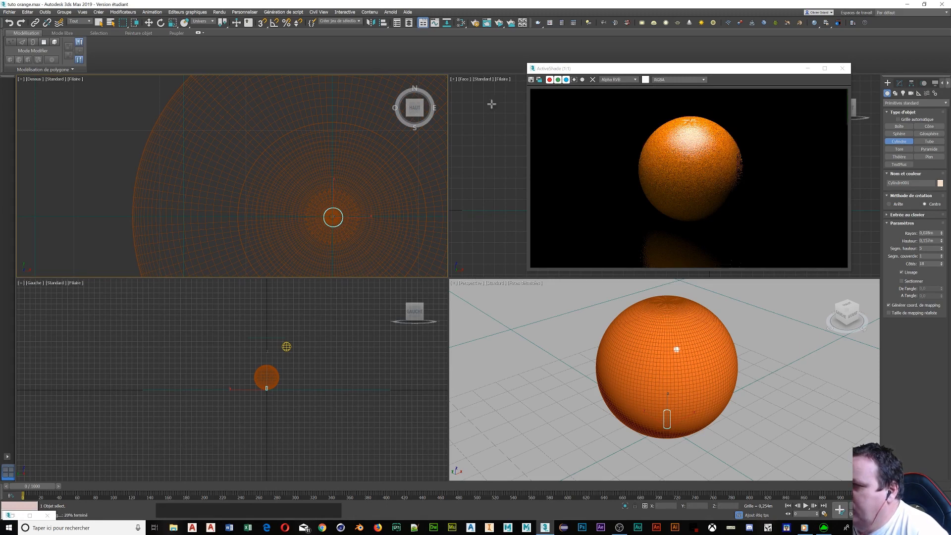
- Minimise the ActiveShade render and raise the cylinder about 1.14 m along Z in the front view, into the hollow atop the orange
left_click(811, 72)
left_click(808, 69)
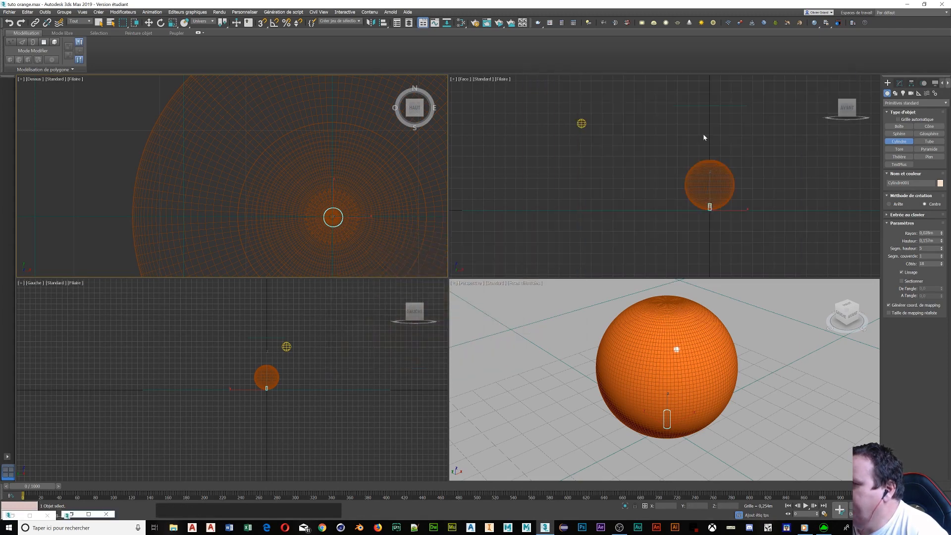
scroll(711, 204, "up", 5)
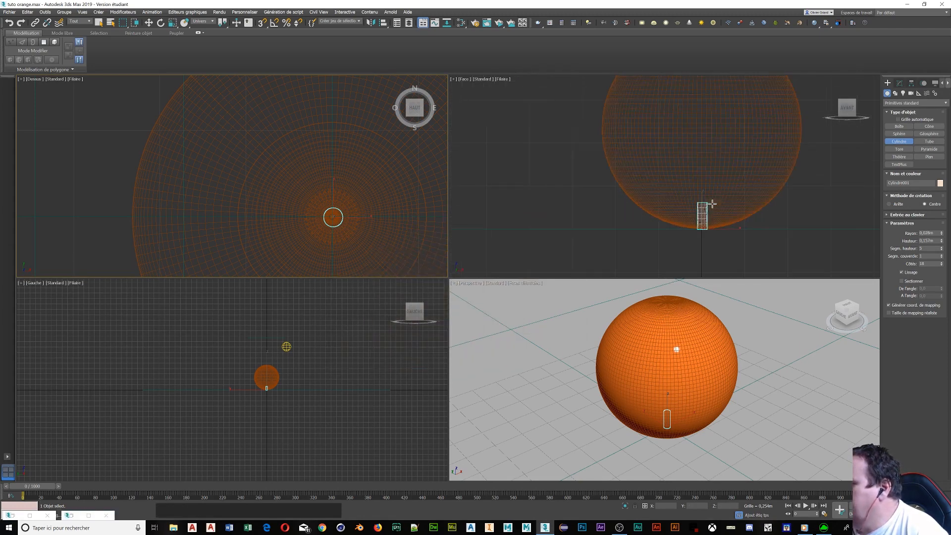
scroll(710, 215, "down", 2)
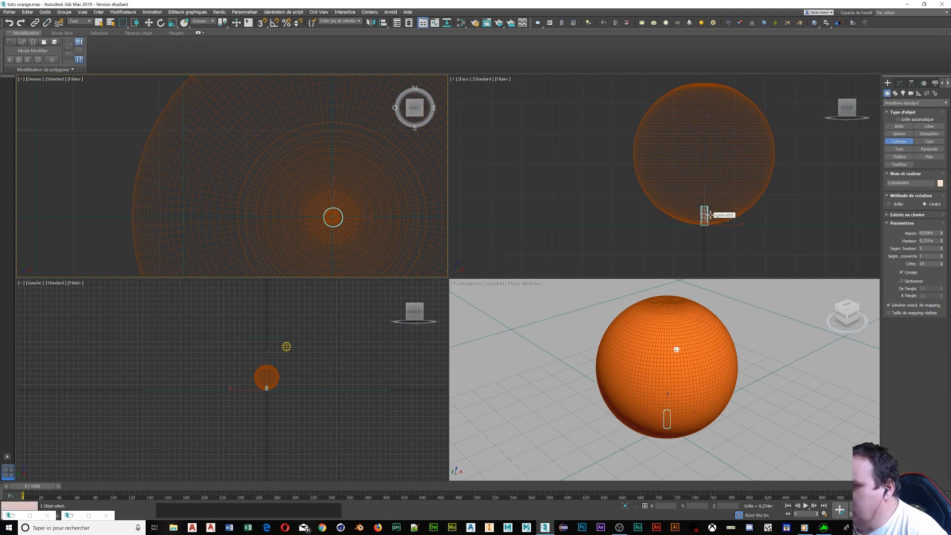
key("w")
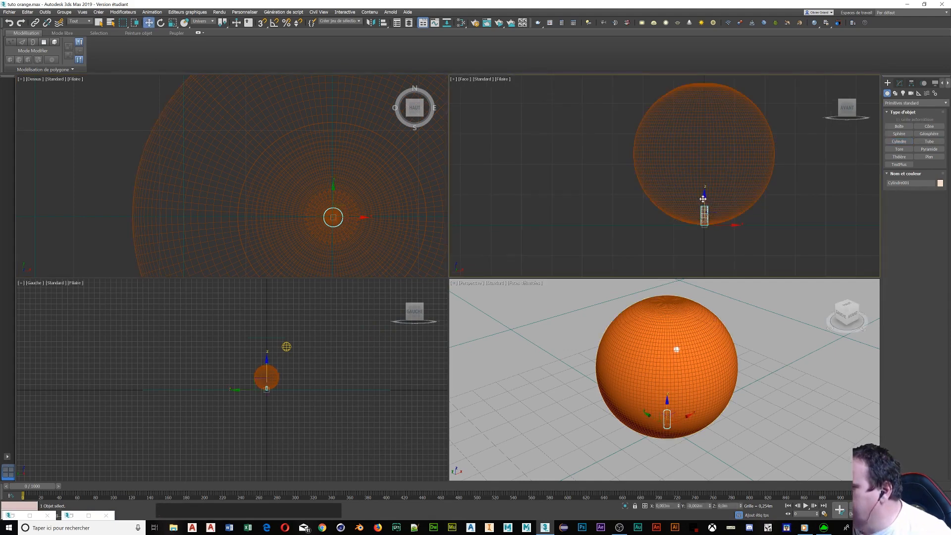
left_click_drag(706, 201, 704, 61)
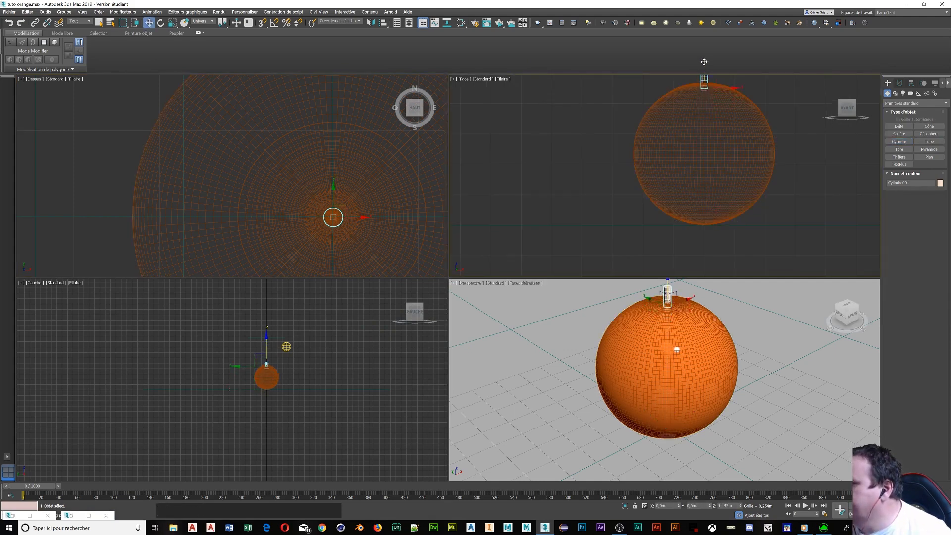
scroll(668, 293, "up", 2)
scroll(668, 292, "up", 2)
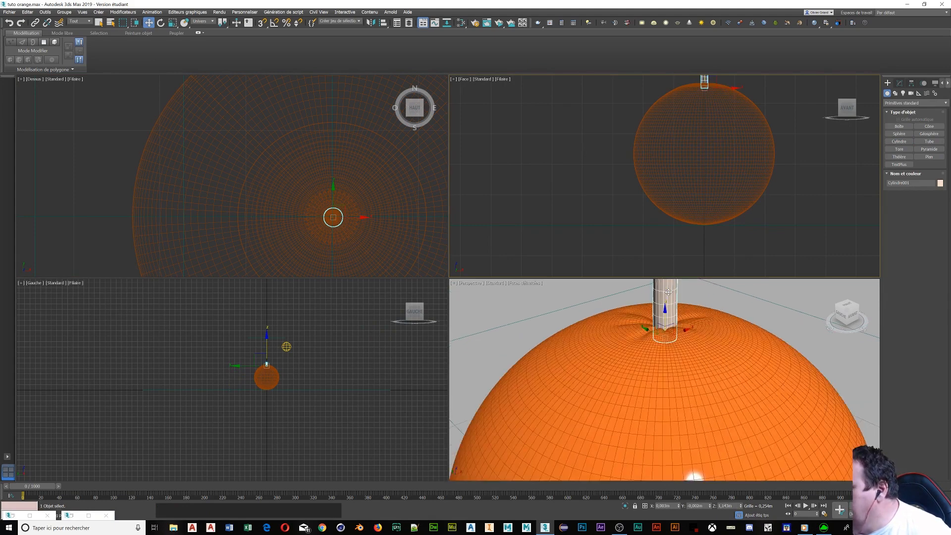
scroll(669, 292, "down", 3)
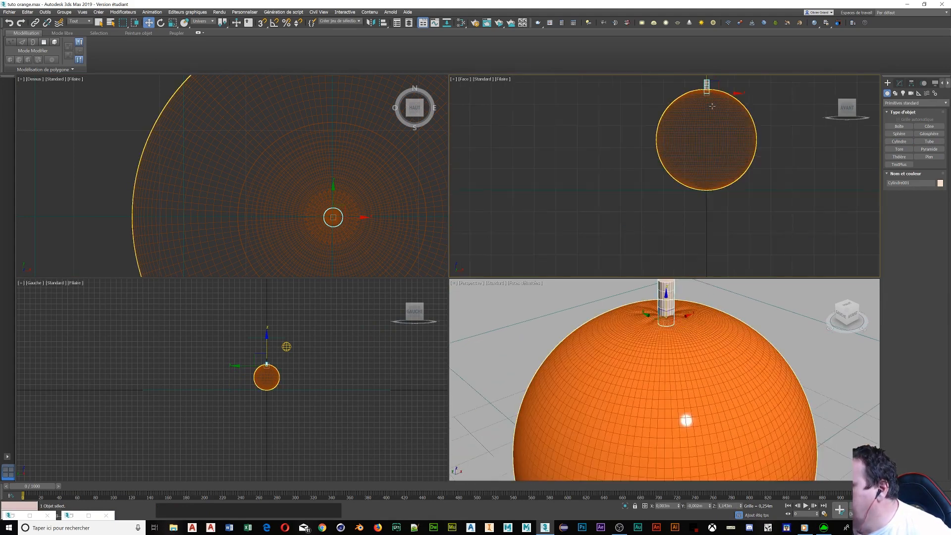
- Add an FFD(cyl) modifier to the stem cylinder and expand its sub-object levels in the modifier stack
scroll(712, 106, "up", 3)
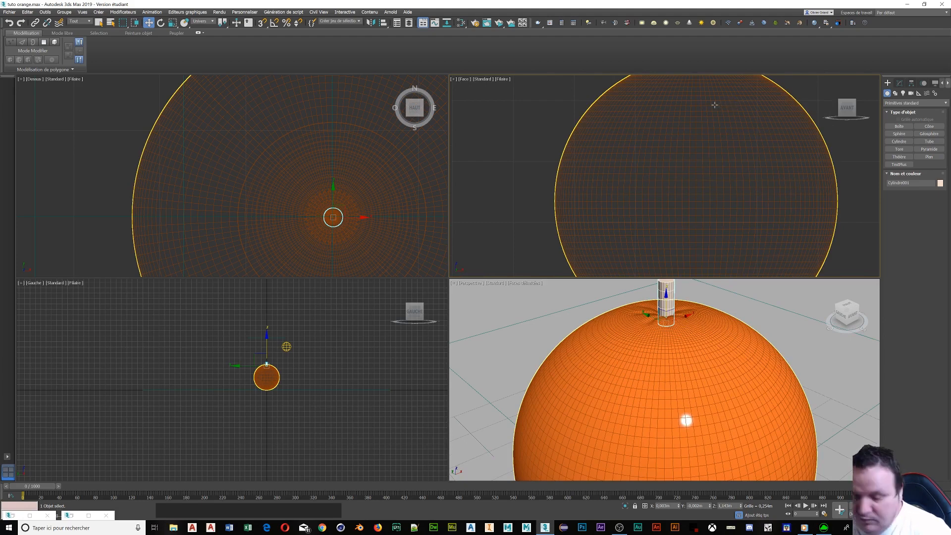
middle_click_drag(715, 105, 688, 232)
scroll(688, 231, "up", 3)
middle_click_drag(643, 132, 671, 207)
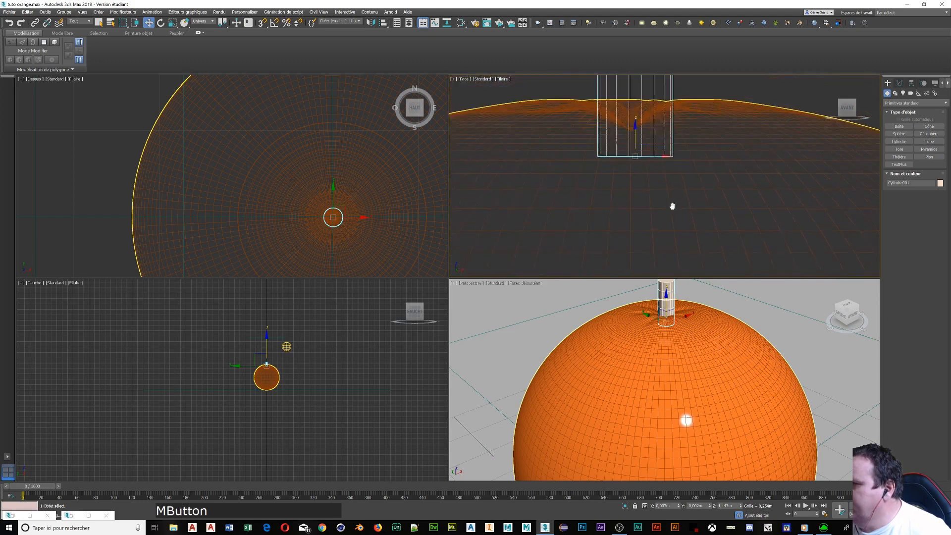
scroll(671, 206, "up", 2)
middle_click_drag(723, 291, 716, 291)
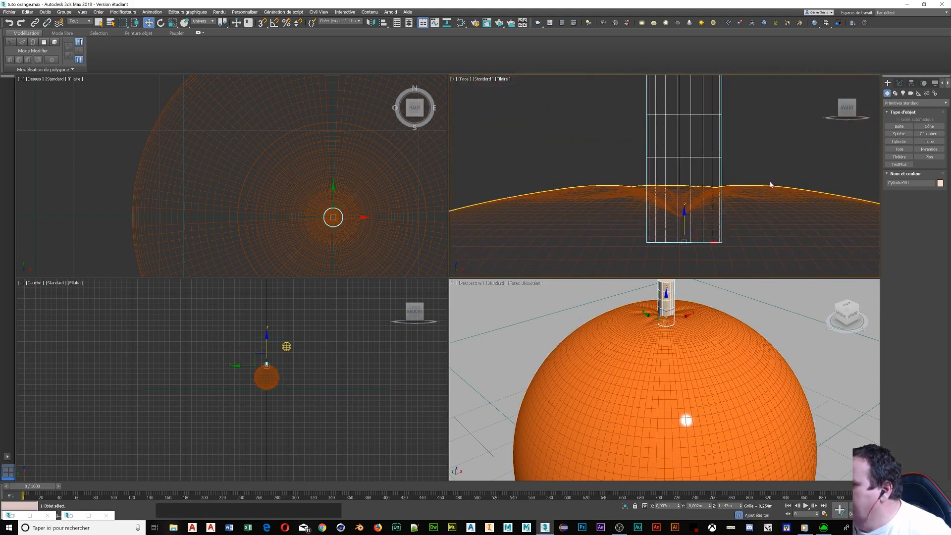
left_click(900, 84)
left_click(916, 105)
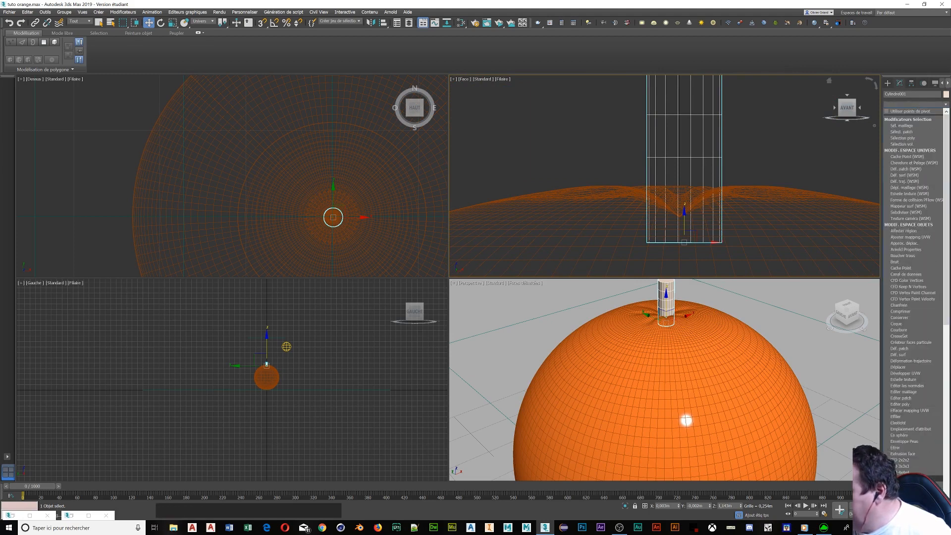
left_click(903, 485)
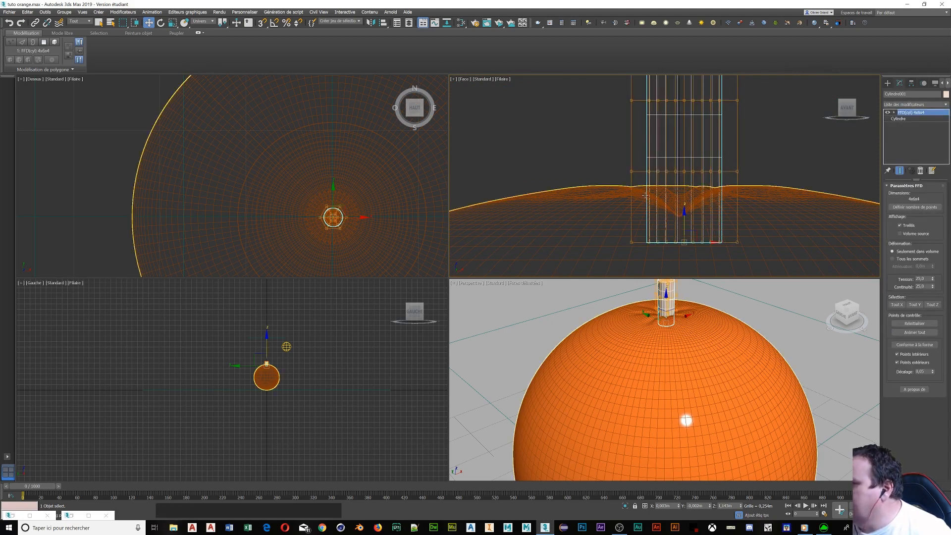
left_click(895, 113)
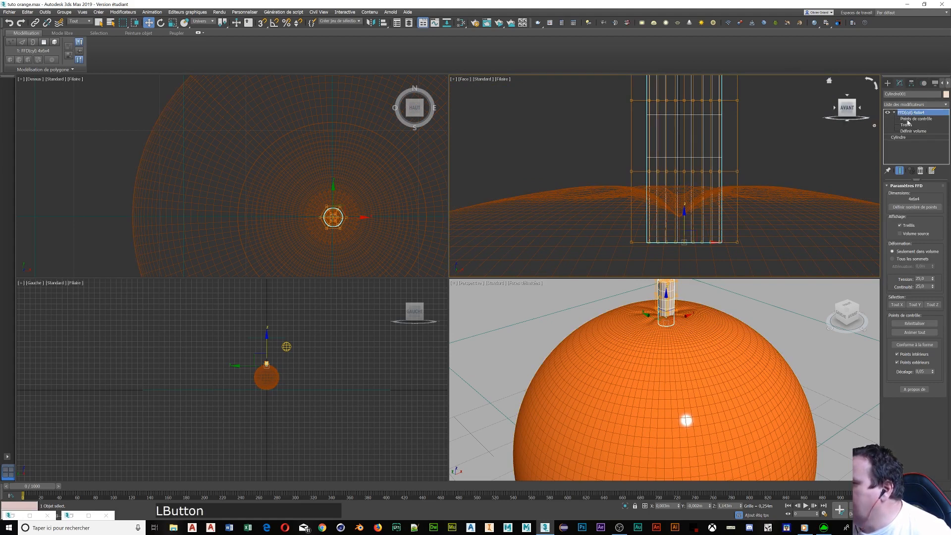
- Enter the FFD's control-point level and lower the outermost +X control point on the third level from the bottom, then maximise the front view
left_click(908, 121)
left_click(911, 121)
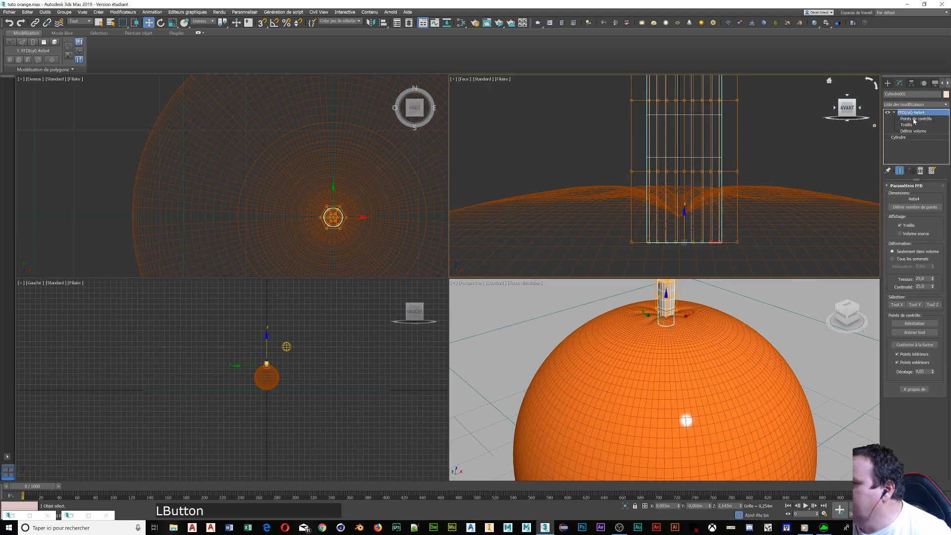
left_click(915, 120)
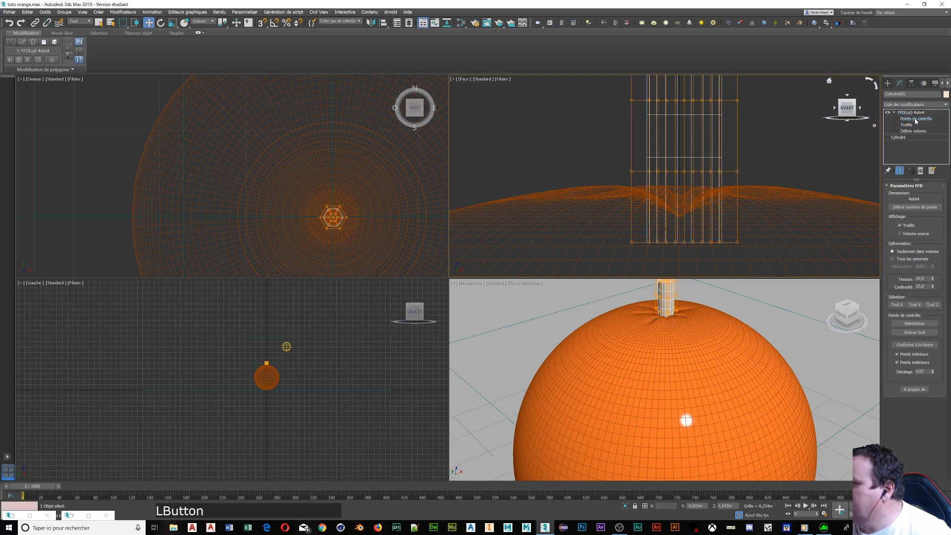
left_click(737, 99)
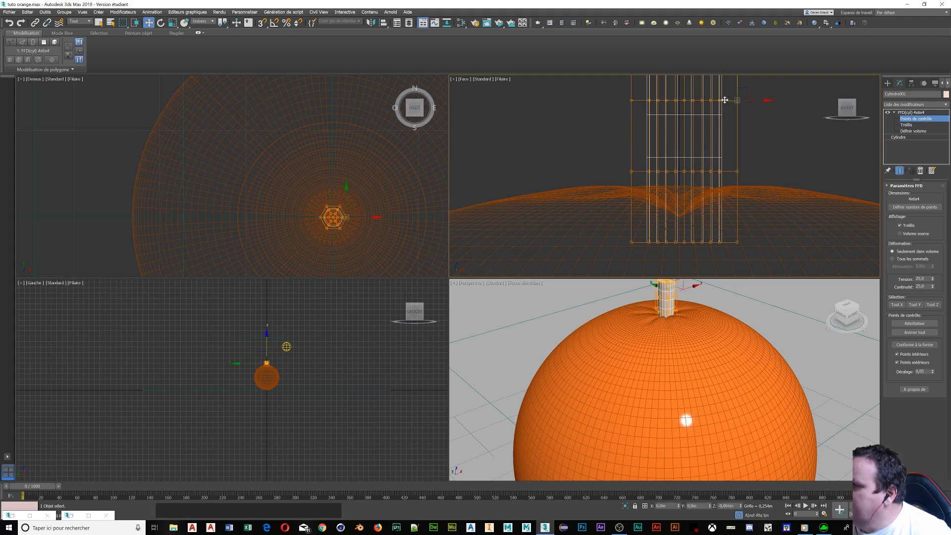
left_click_drag(728, 103, 722, 122)
key("alt+w")
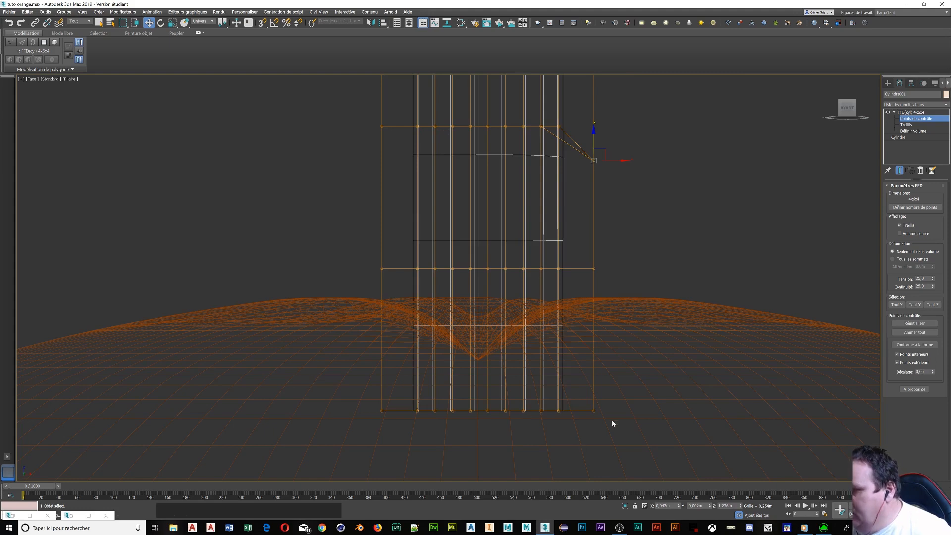
- Raise the bottom row of control points to about Z 1.16 m and scale the row above it to nearly three times its width
left_click(605, 406)
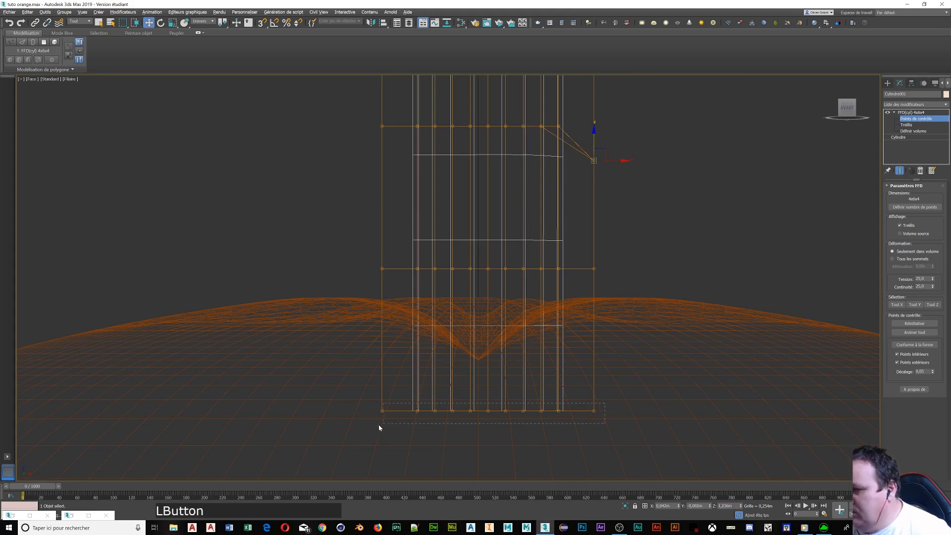
left_click_drag(380, 428, 373, 429)
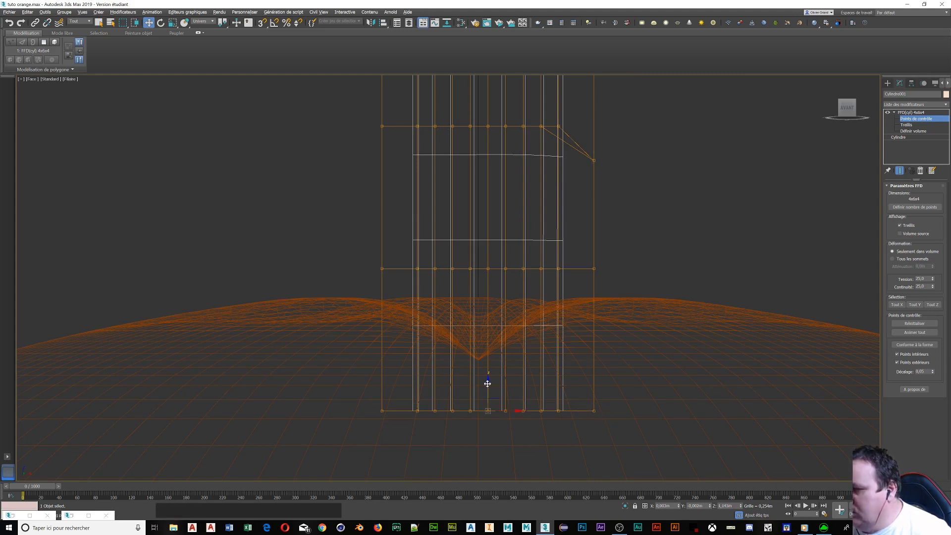
left_click_drag(487, 384, 470, 339)
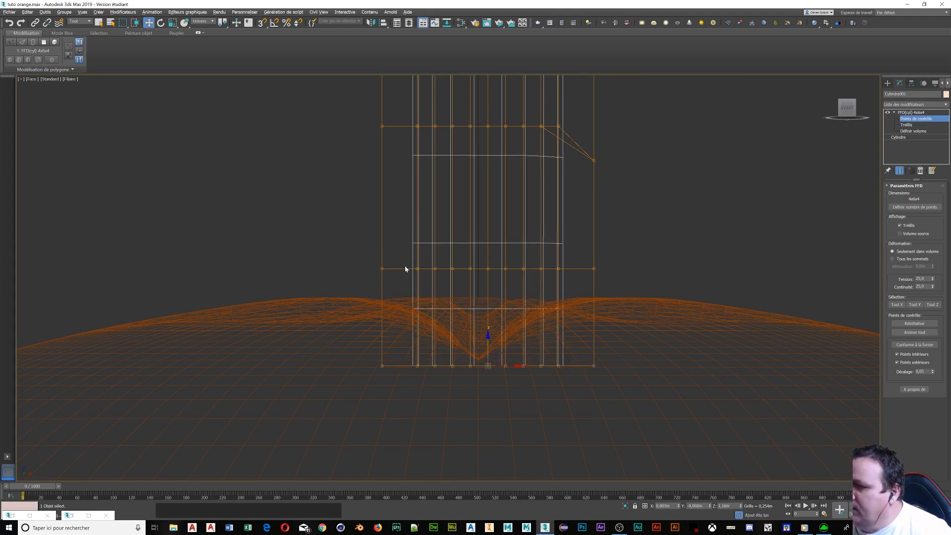
left_click_drag(372, 266, 630, 290)
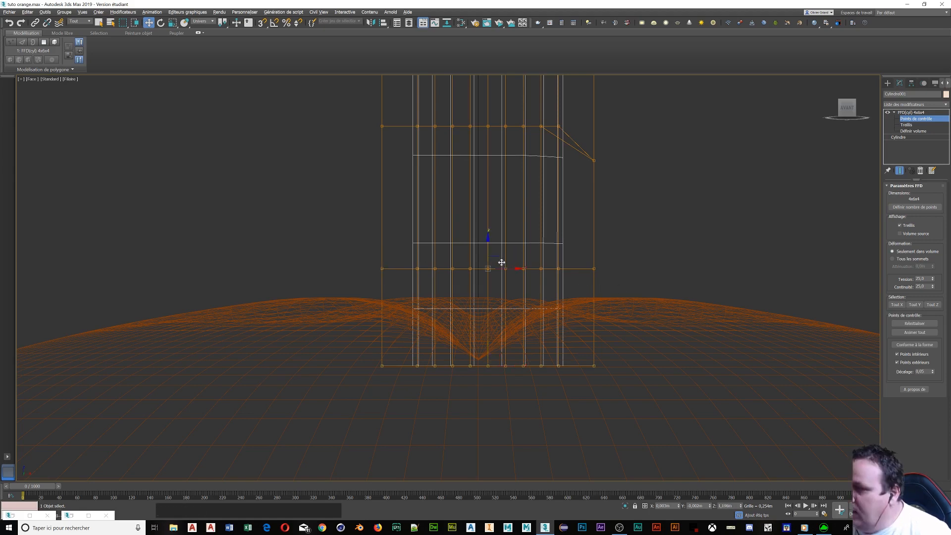
key("r")
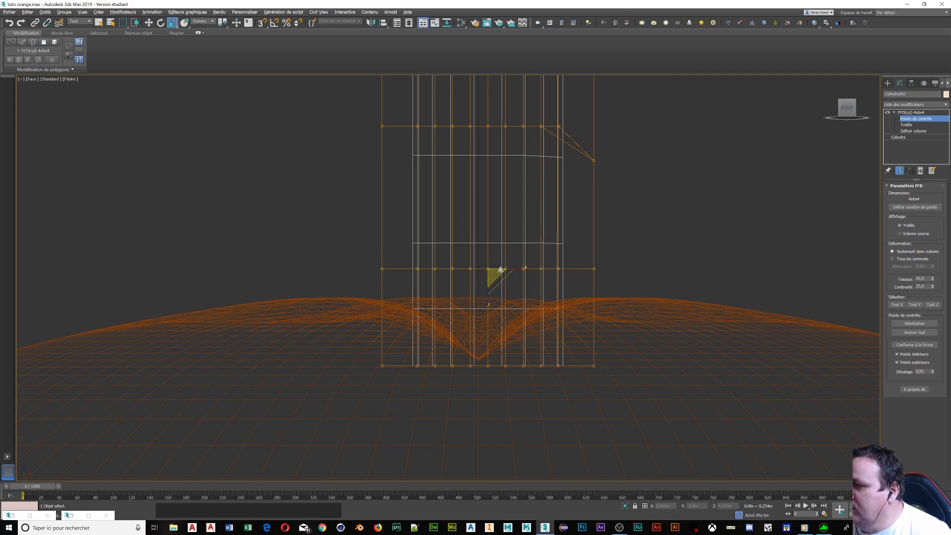
left_click_drag(500, 270, 534, 225)
- Lower the two upper rows of control points about 0.04 m, and raise only the top row about 0.04 m to lengthen the stem
scroll(569, 201, "down", 6)
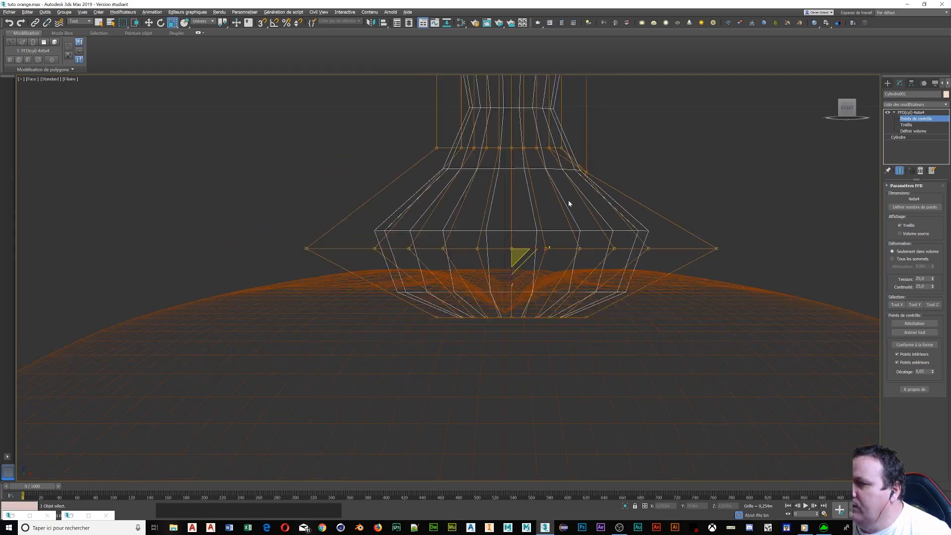
left_click_drag(501, 133, 523, 187)
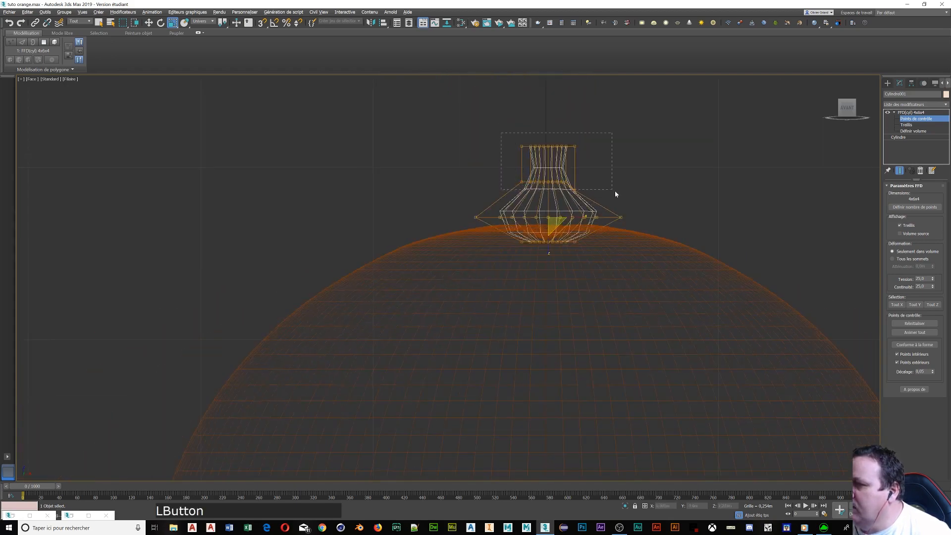
left_click_drag(615, 194, 615, 194)
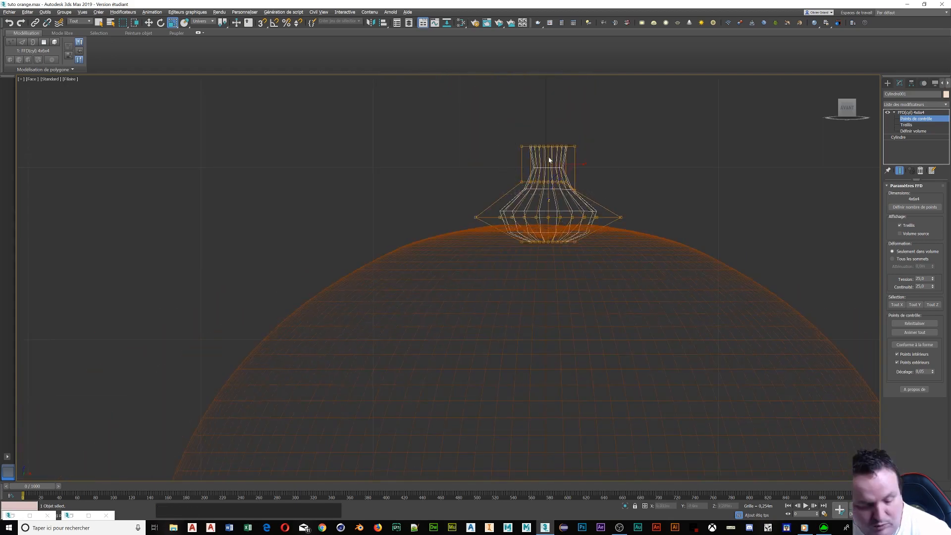
key("w")
left_click_drag(549, 140, 599, 166)
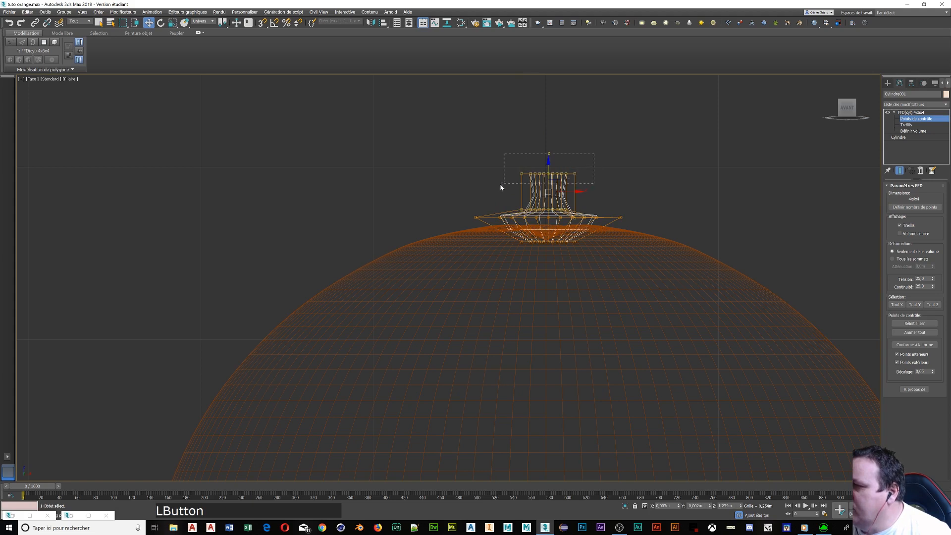
left_click_drag(500, 186, 499, 187)
left_click_drag(548, 148, 548, 117)
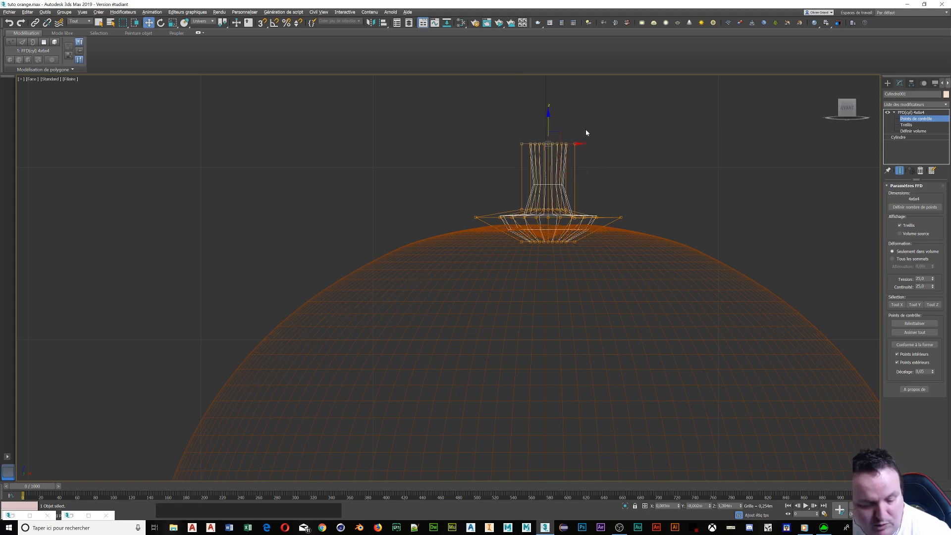
- Rotate the top row of control points about 25 degrees clockwise in the front view to slant the stem's tip
key("e")
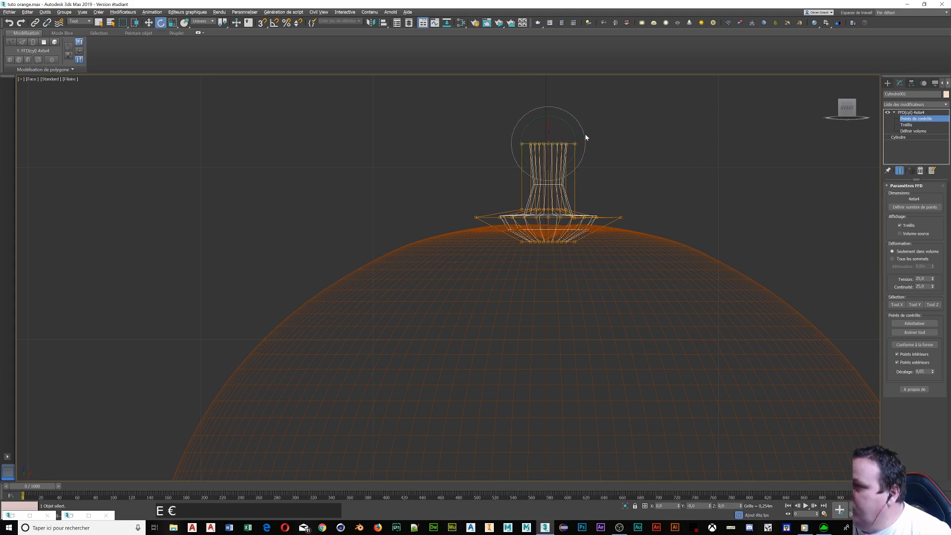
mouse_move(571, 130)
left_mouse_down()
mouse_move(578, 135)
mouse_move(564, 118)
left_mouse_up()
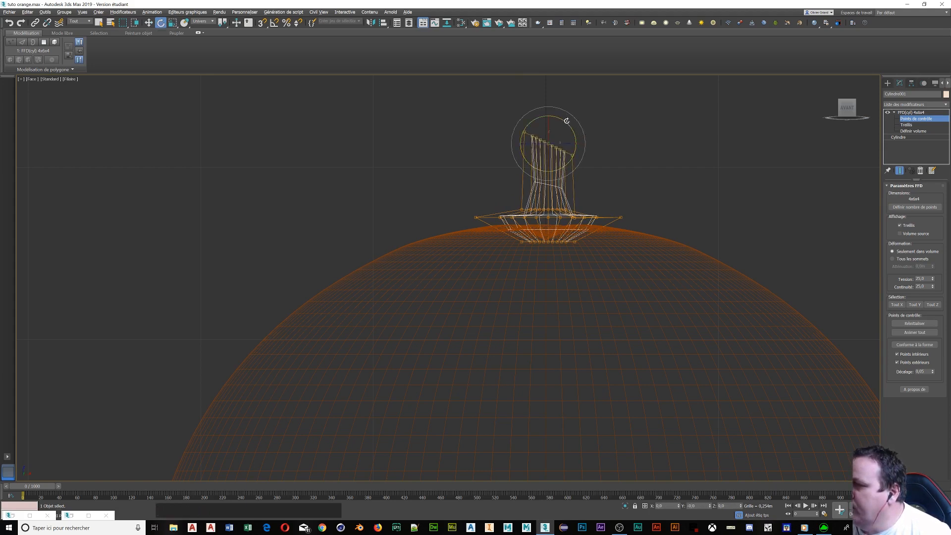
left_click(622, 138)
- Lower the flared row and the row above it about 0.01 m towards the orange's surface, and leave control-point editing
middle_click_drag(509, 268, 476, 311)
scroll(476, 311, "up", 2)
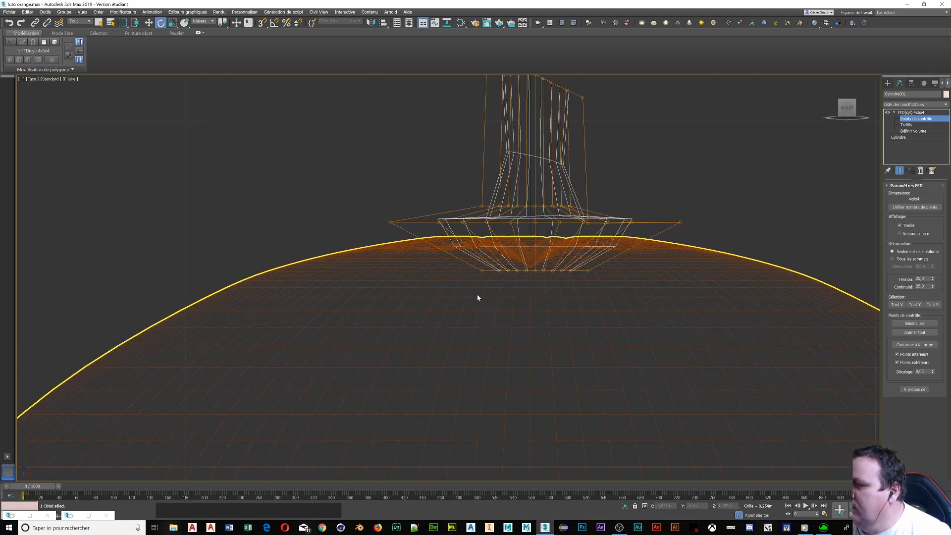
left_click_drag(367, 202, 644, 221)
left_click_drag(694, 239, 695, 231)
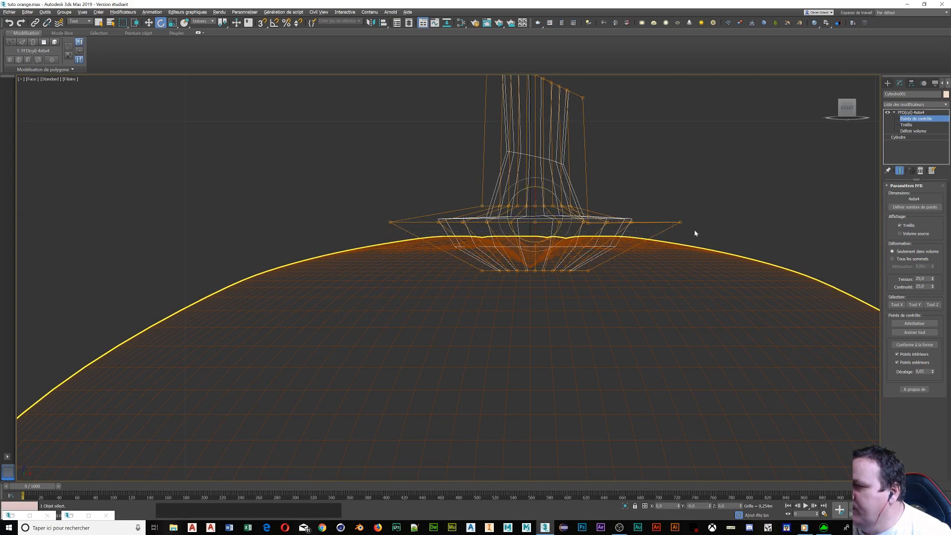
key("w")
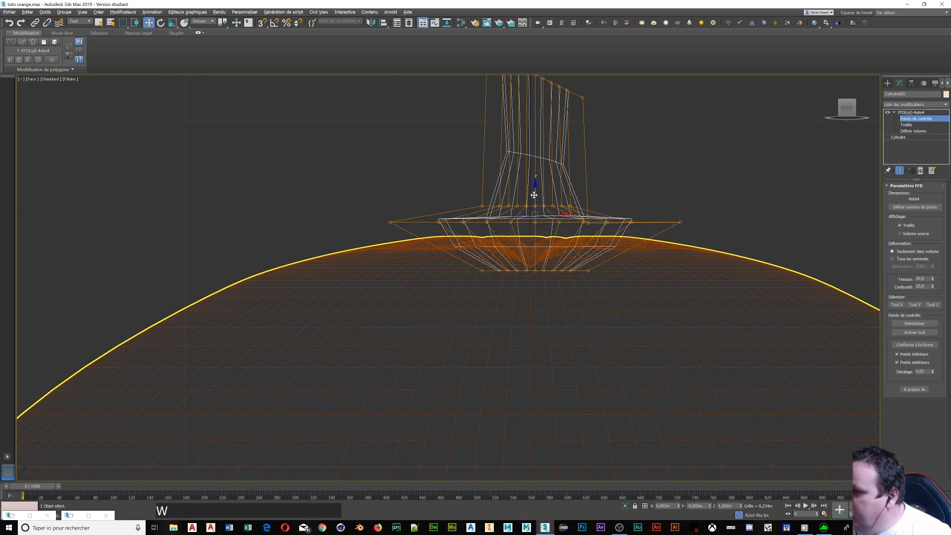
left_click_drag(536, 193, 535, 218)
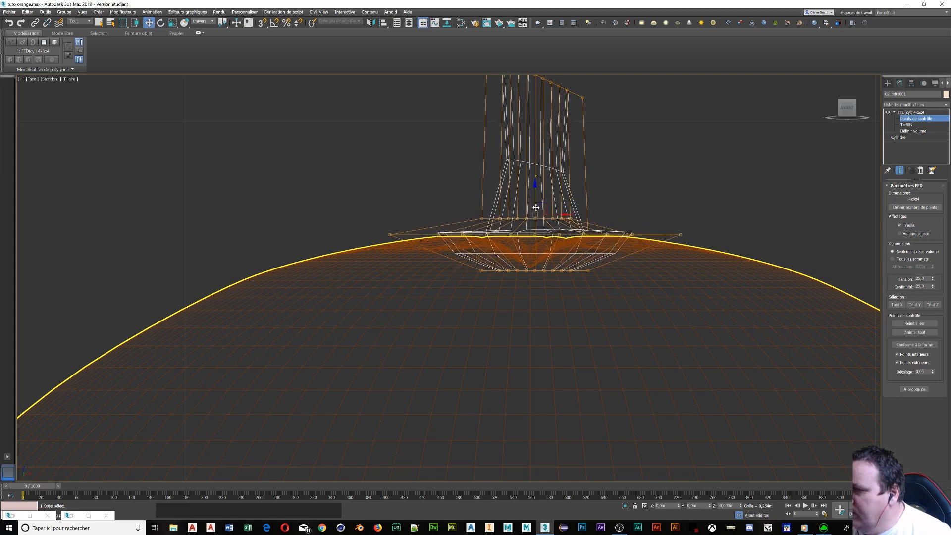
scroll(614, 204, "down", 5)
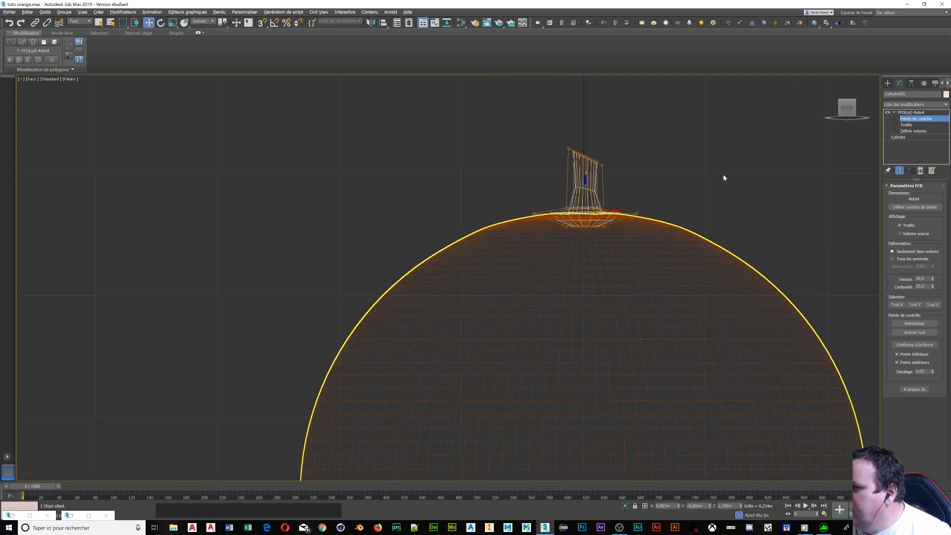
left_click(903, 141)
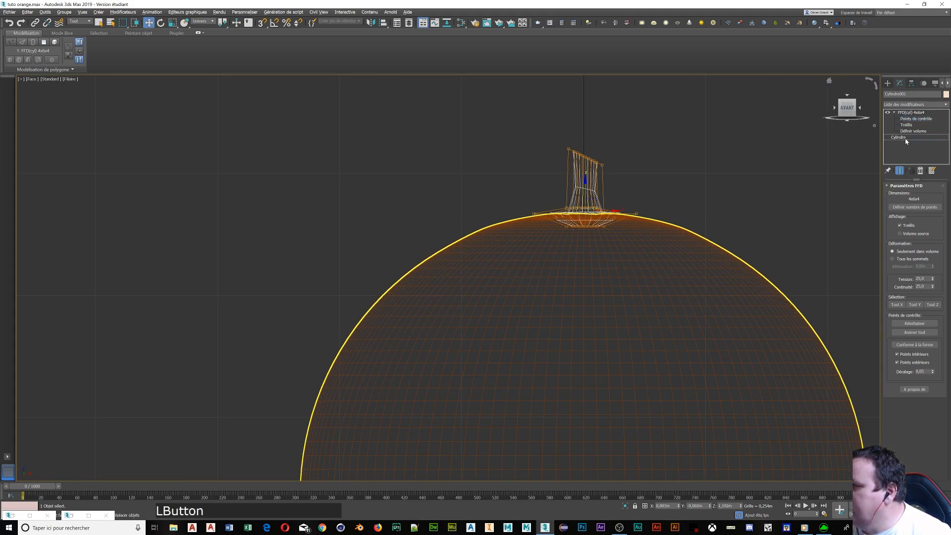
left_click(903, 139)
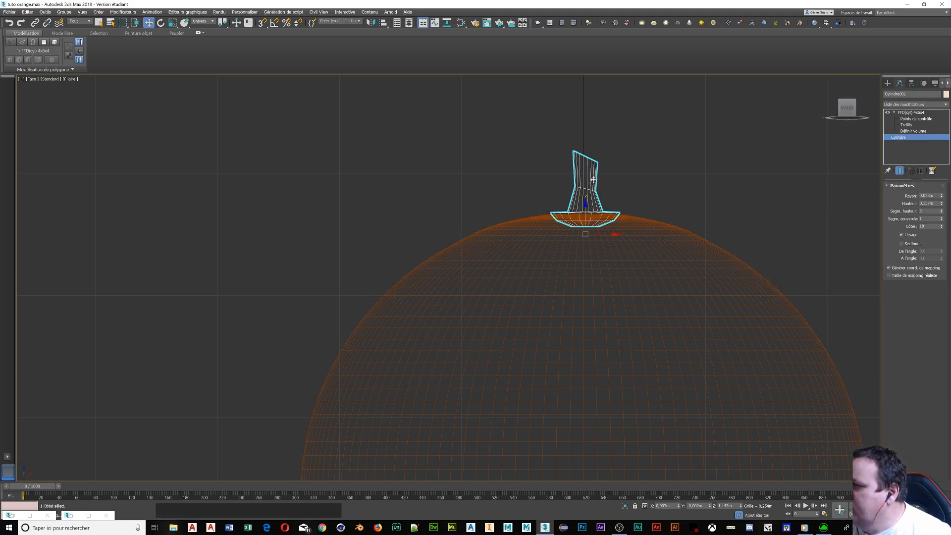
left_click(908, 114)
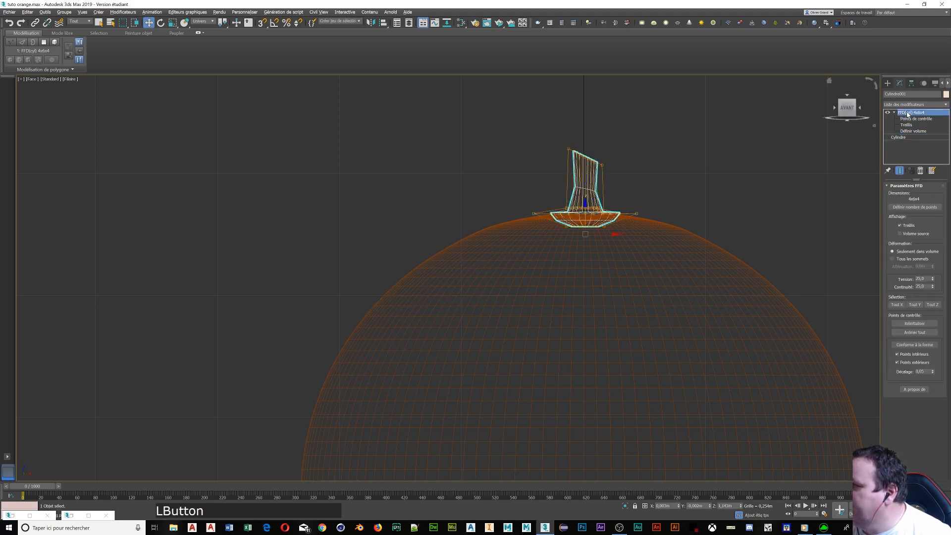
right_click(908, 114)
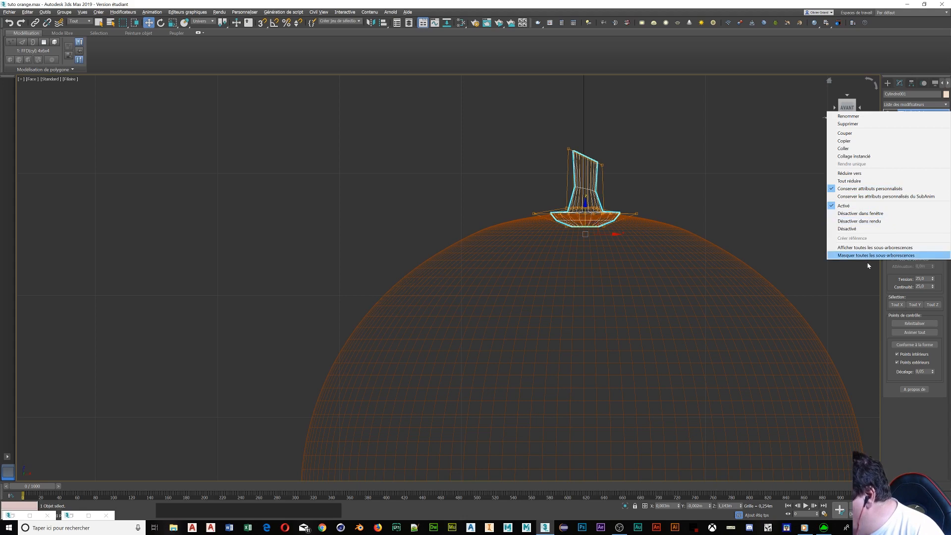
left_click(904, 393)
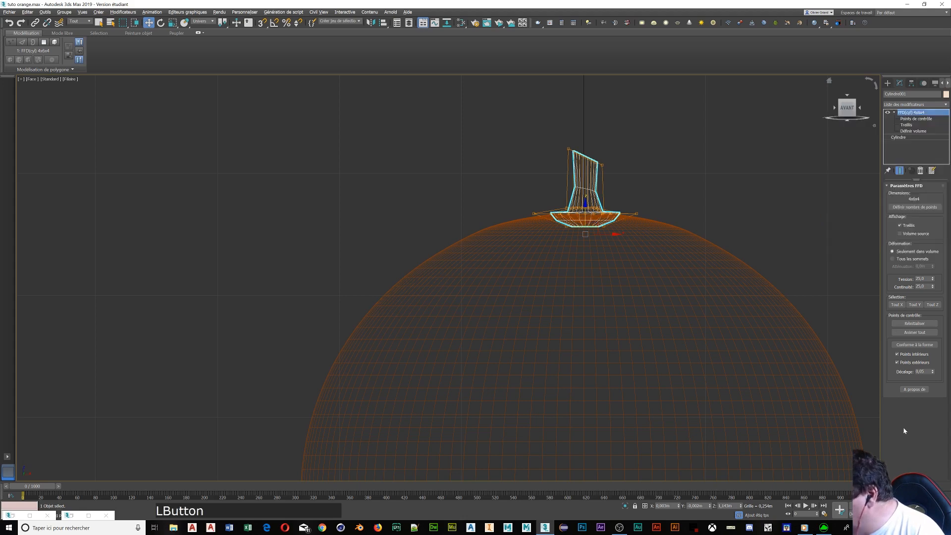
left_click(910, 116)
left_click(909, 114)
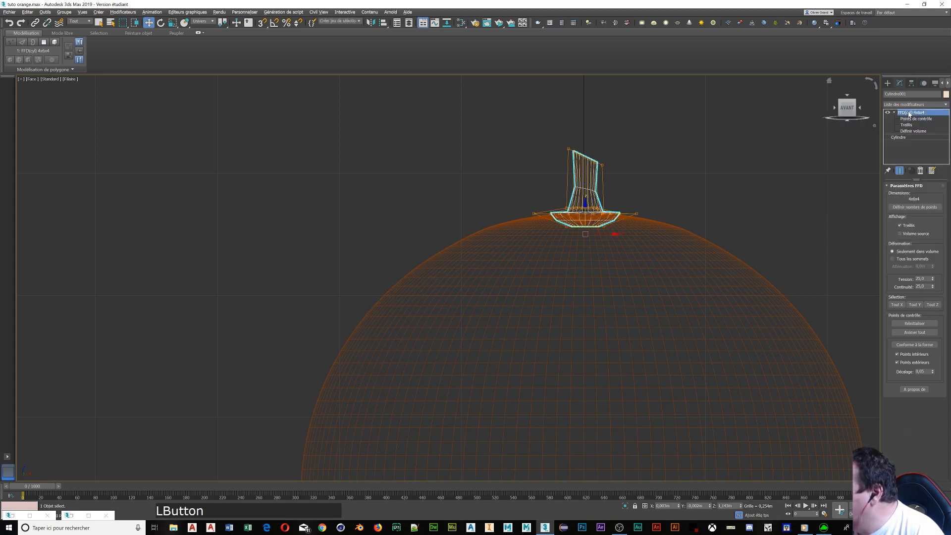
left_click(896, 113)
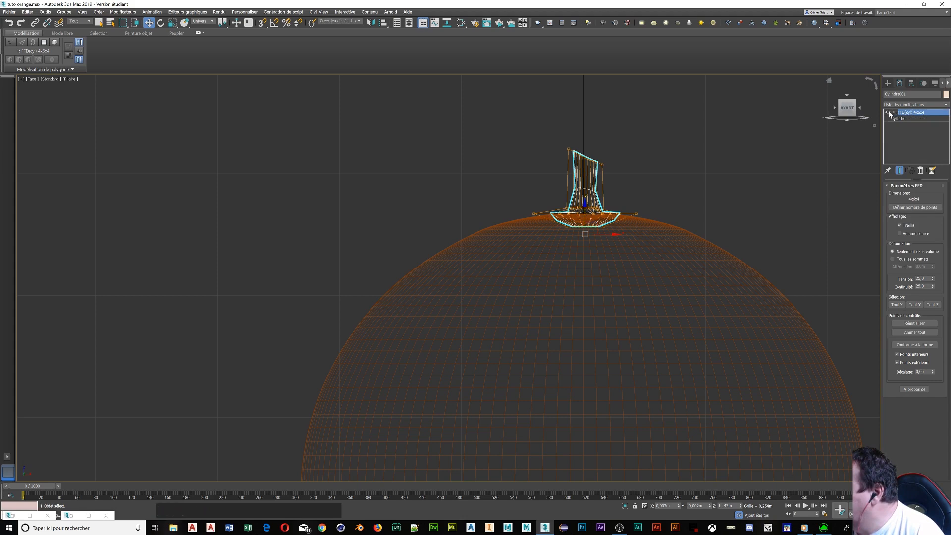
right_click(897, 113)
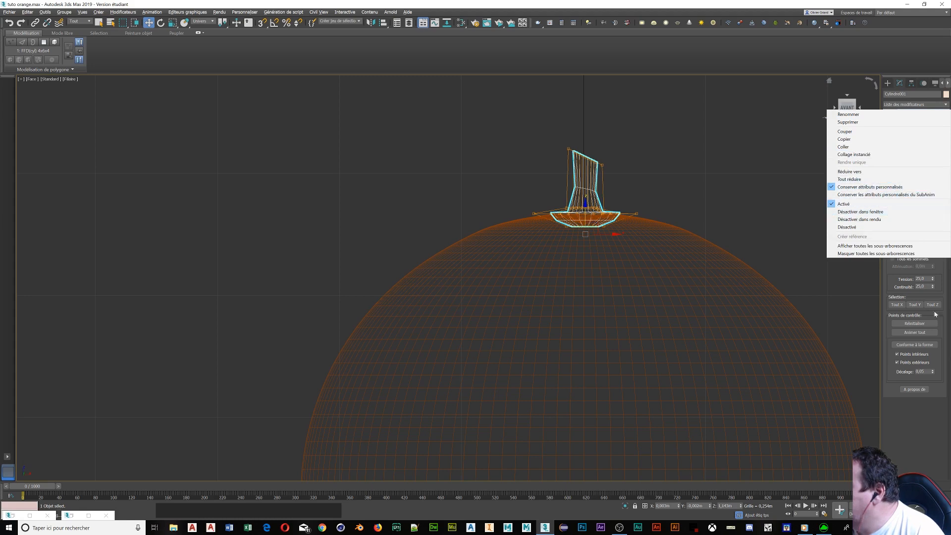
left_click(907, 432)
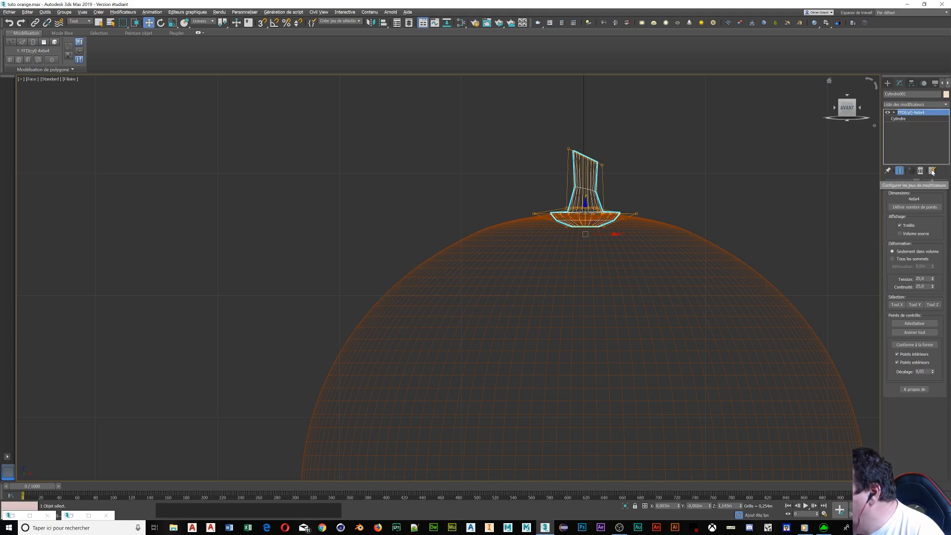
- Scale the whole stem uniformly to about 74% in the front view and restore the four-viewport layout
left_click(898, 118)
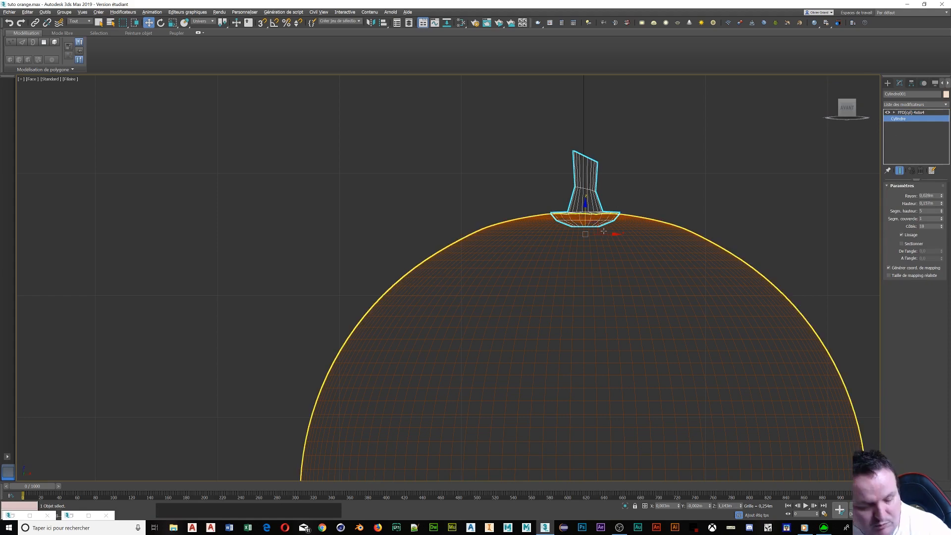
key("r")
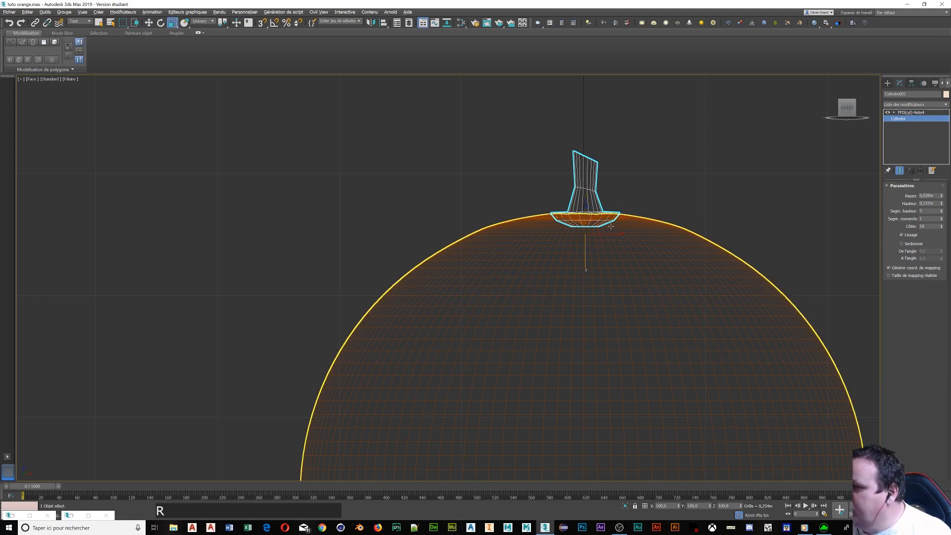
mouse_move(593, 243)
left_mouse_down()
mouse_move(591, 233)
mouse_move(597, 246)
left_mouse_up()
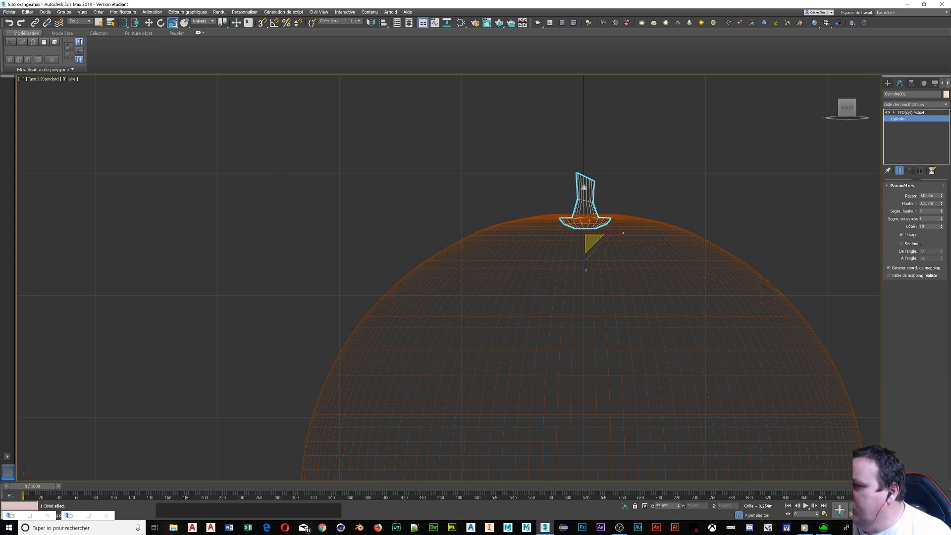
scroll(587, 196, "down", 2)
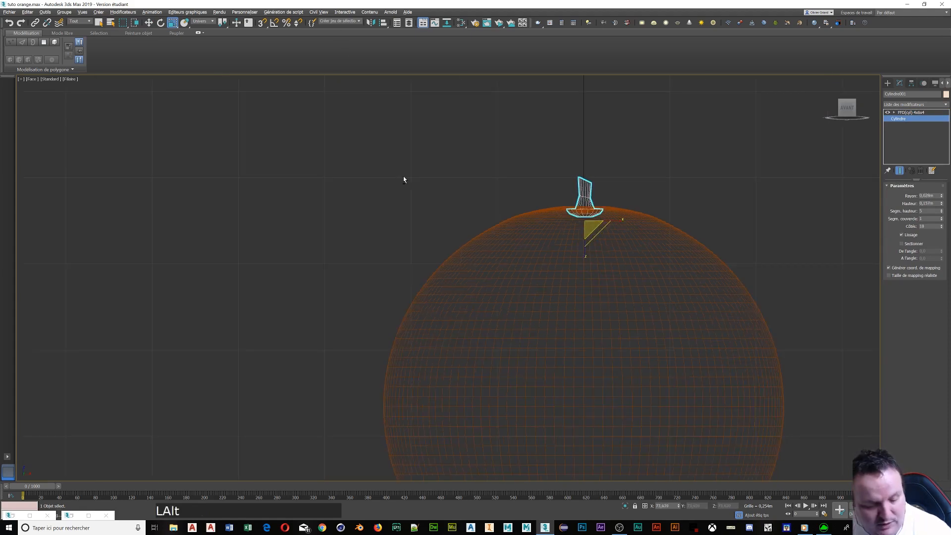
key("alt+w")
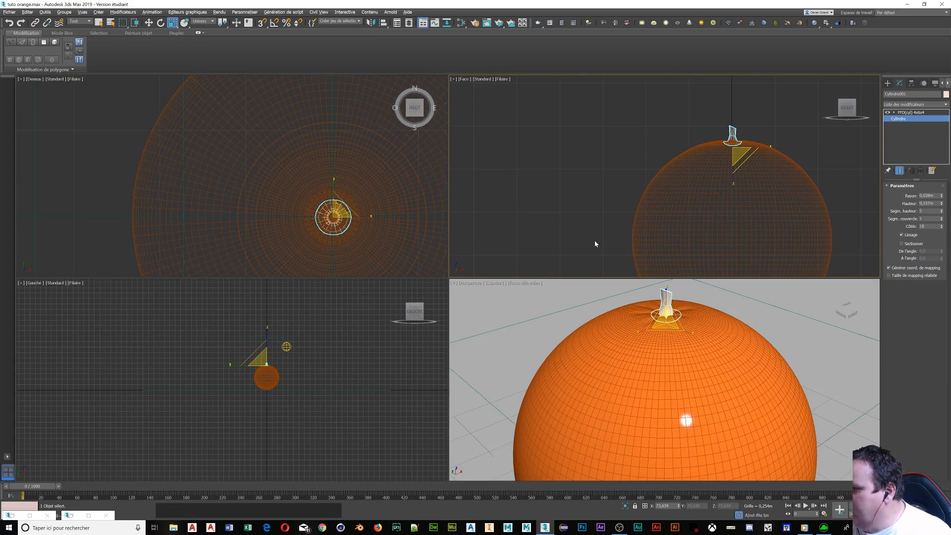
- Scale the stem uniformly down to roughly half its size and raise it about 0.01 m to seat it on the orange
scroll(714, 322, "up", 5)
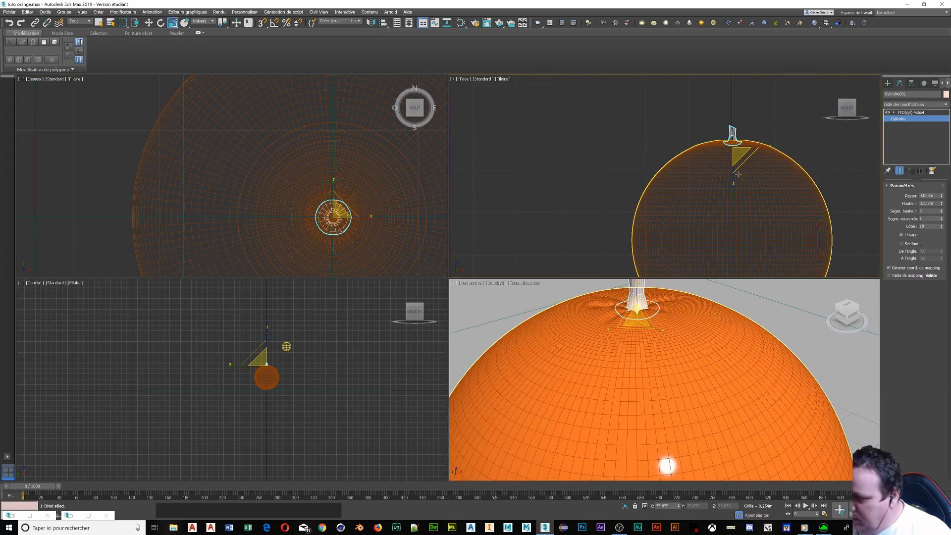
left_click(735, 150)
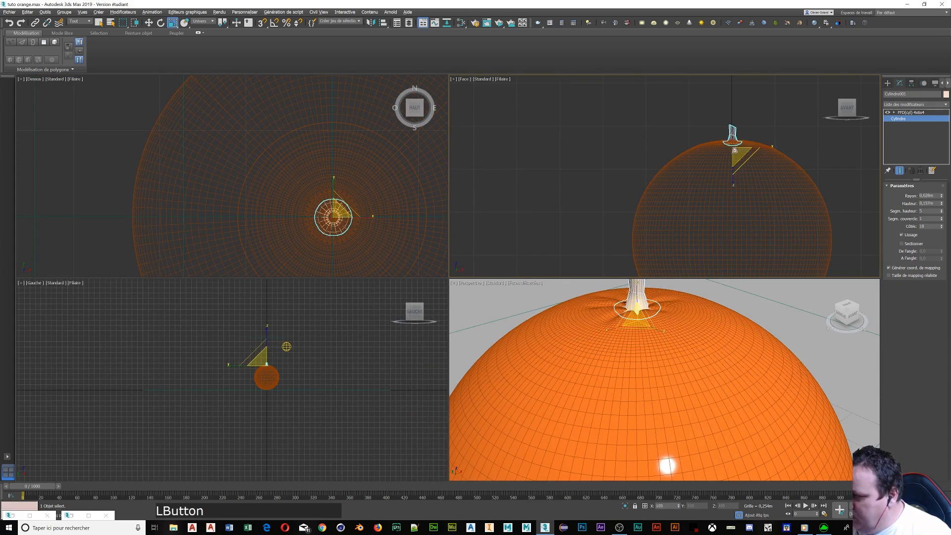
left_click_drag(735, 150, 758, 173)
key("w")
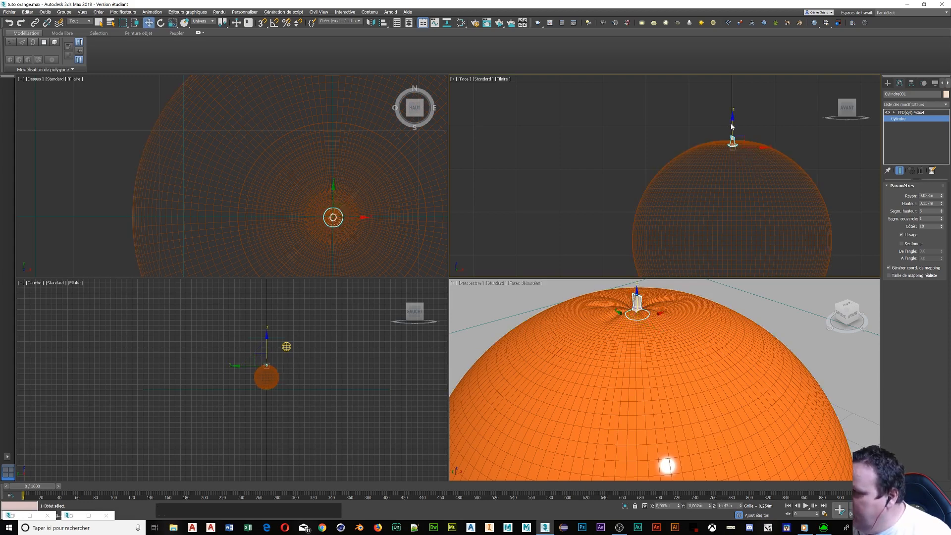
left_click_drag(733, 123, 733, 120)
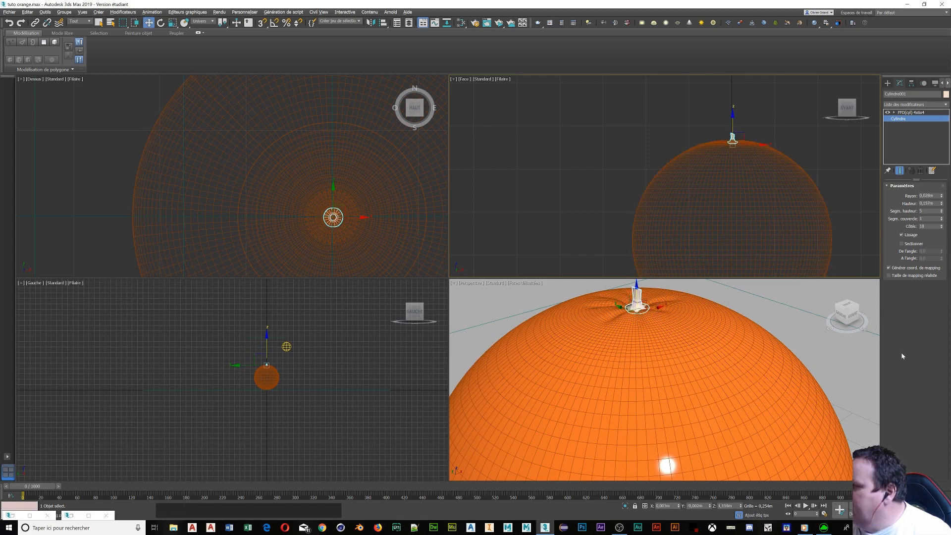
- Add a Lissage rapide modifier to the stem above its FFD(cyl) 4x6x4 modifier
left_click(915, 113)
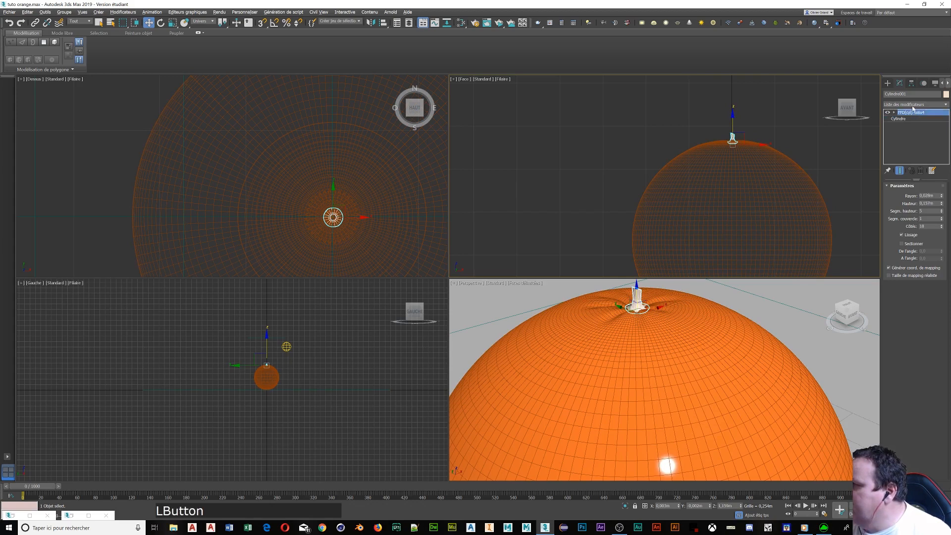
left_click(914, 105)
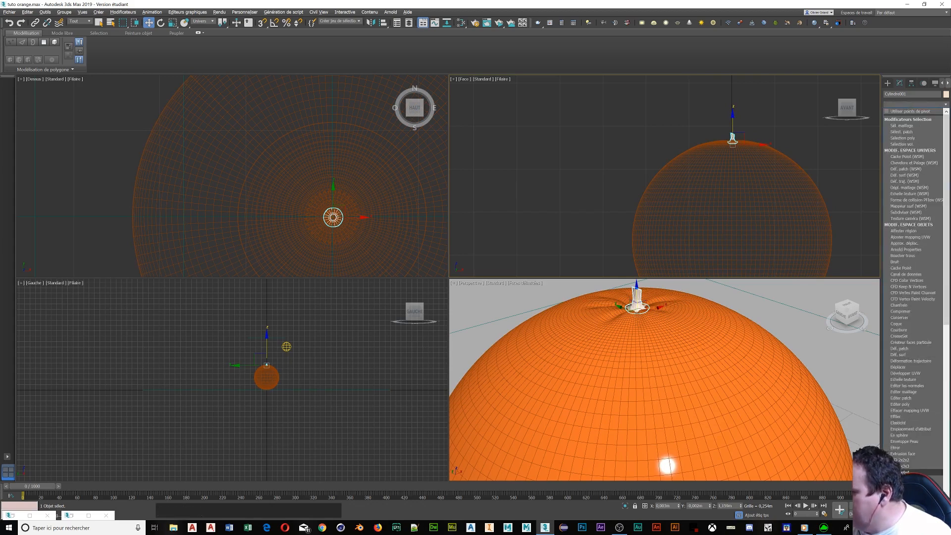
scroll(911, 422, "down", 3)
scroll(911, 423, "down", 6)
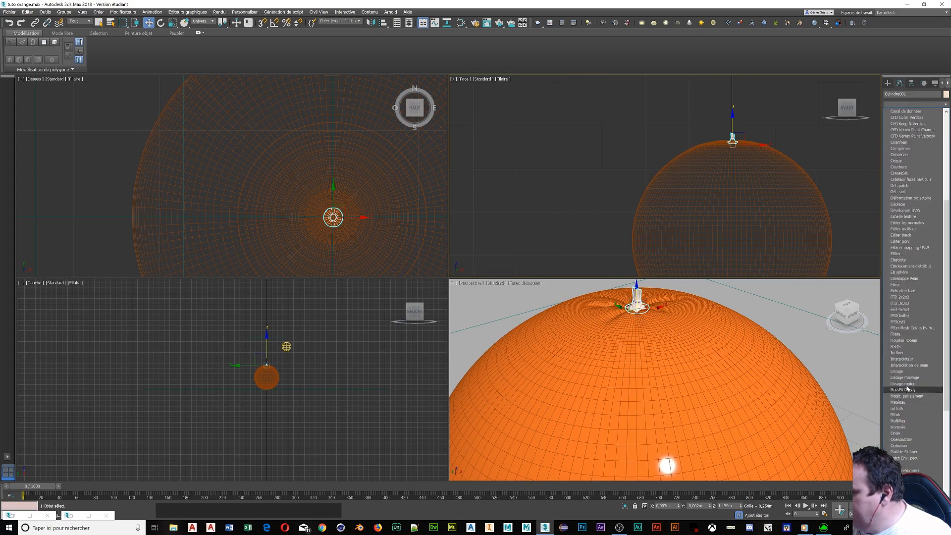
left_click(908, 384)
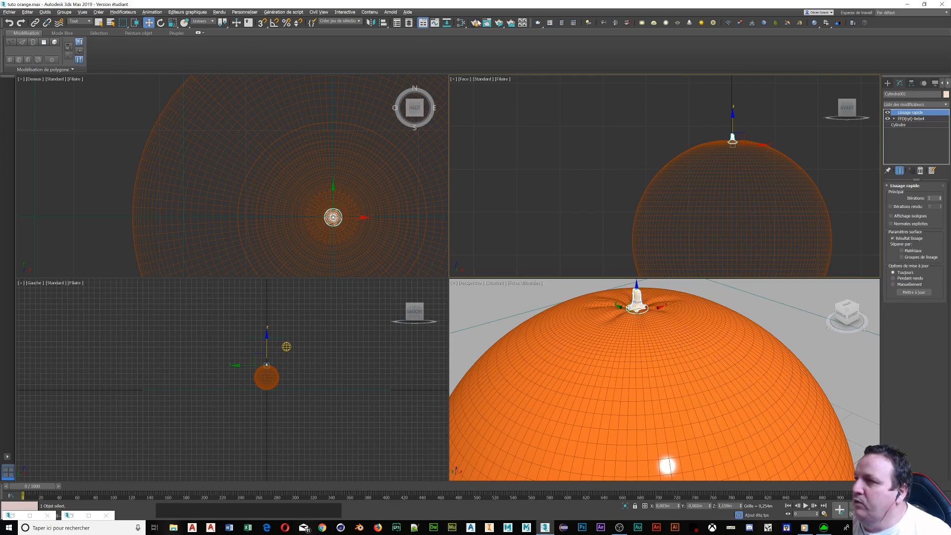
- Create a new physical material in the material editor and name it "matériaux pédoncule"
left_click(462, 23)
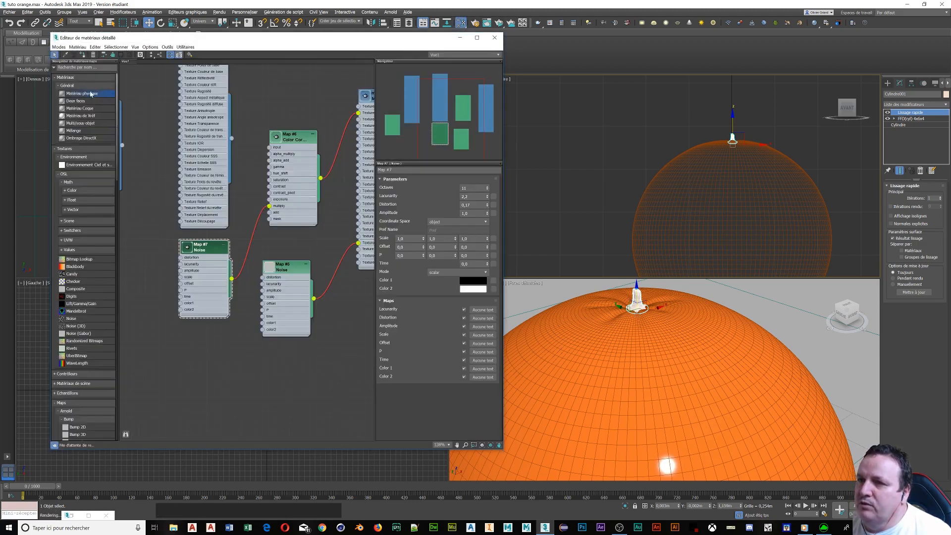
left_click(86, 97)
left_click_drag(86, 97, 147, 128)
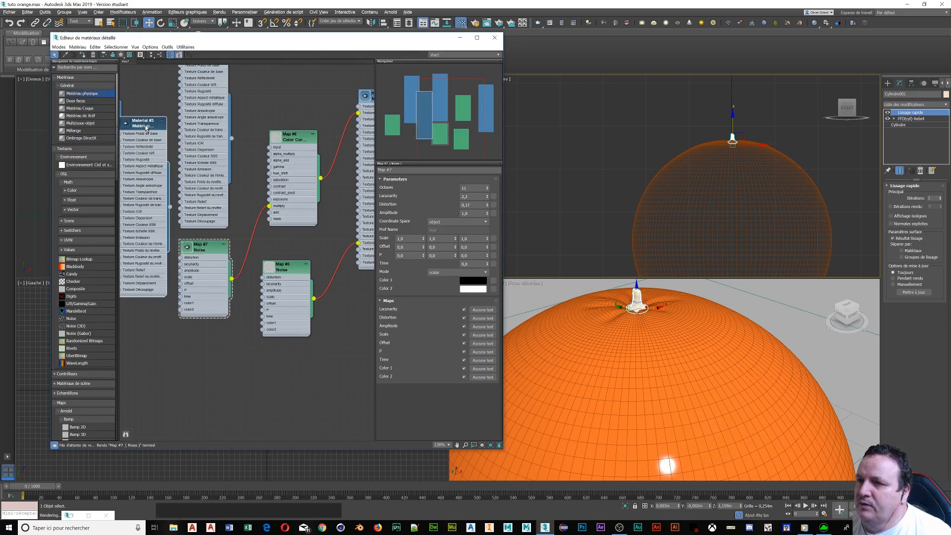
double_click(142, 124)
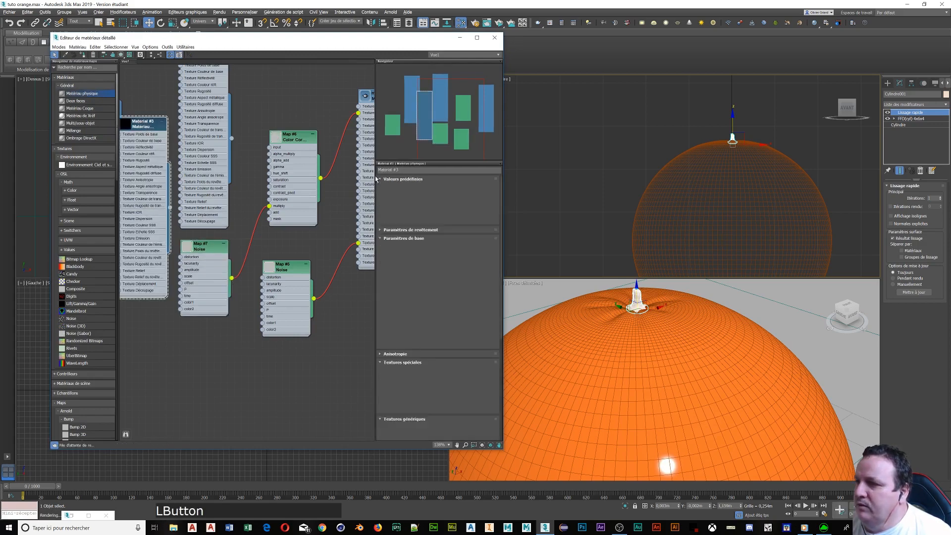
left_click(408, 170)
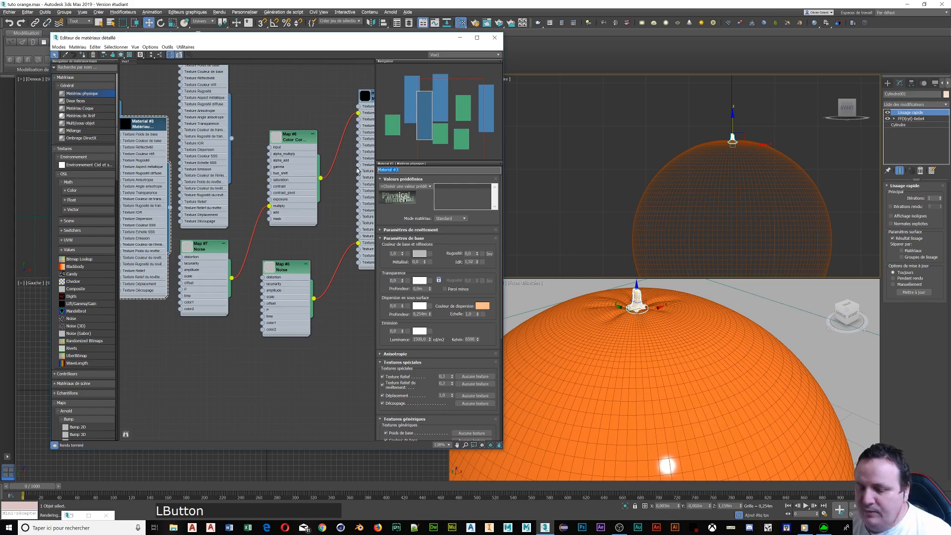
type("maté")
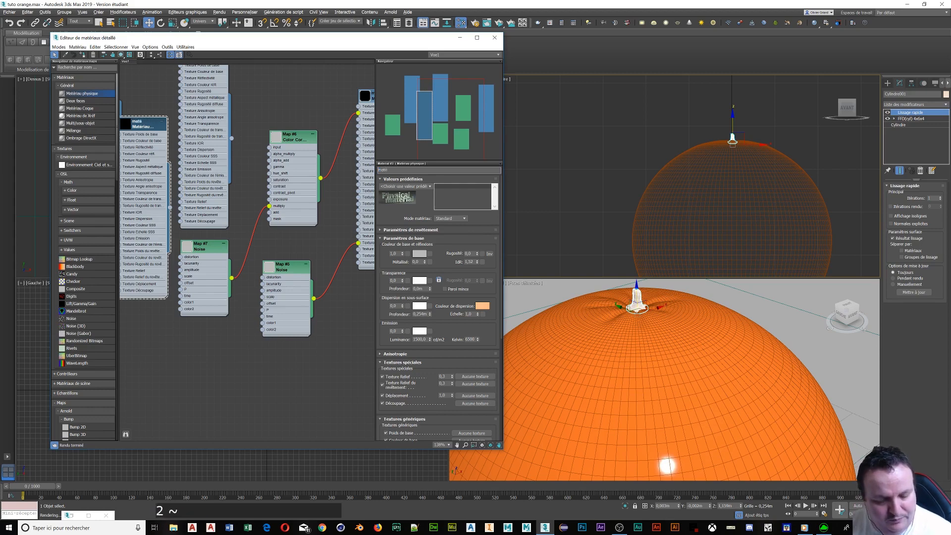
type("ri")
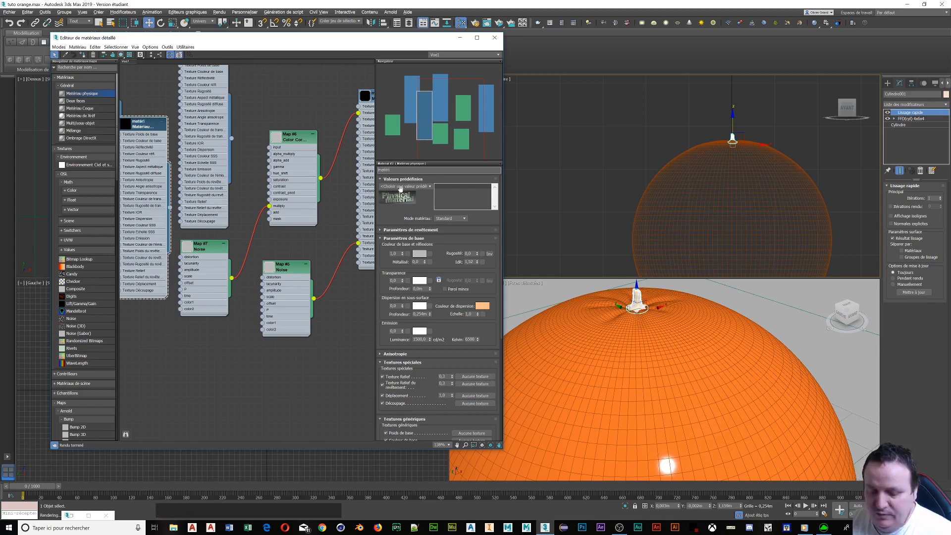
type("aux p")
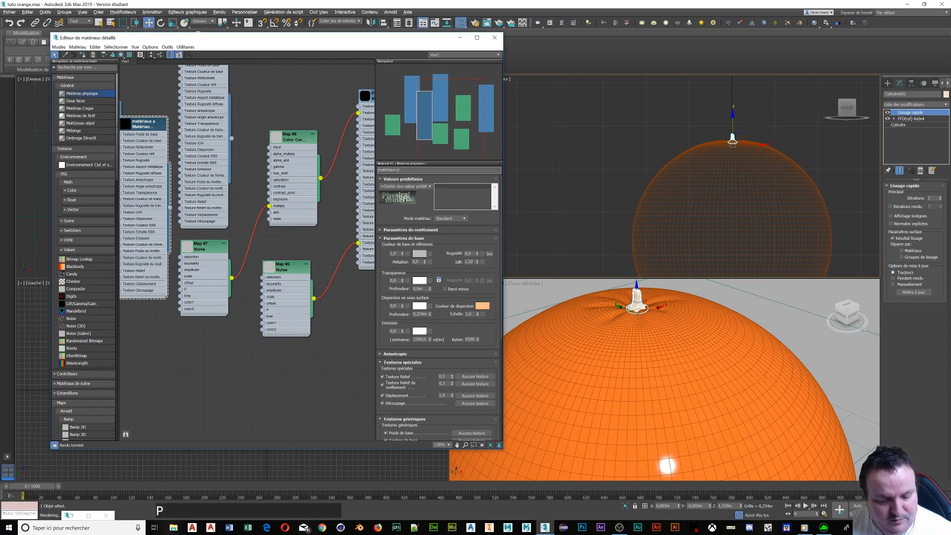
type("édoncule")
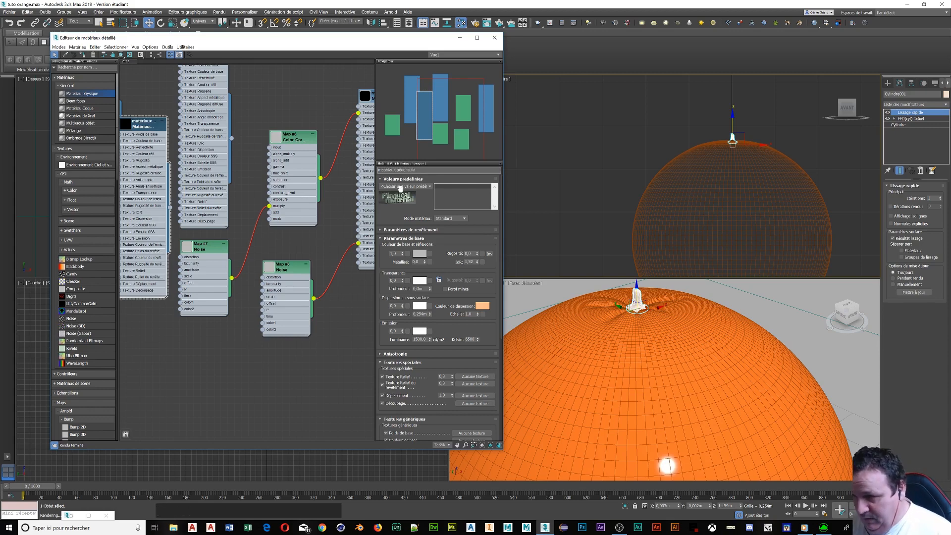
- Set the stem material's base colour to a dark muted green with hue 0.28, saturation 0.437 and value 0.166
left_click(420, 254)
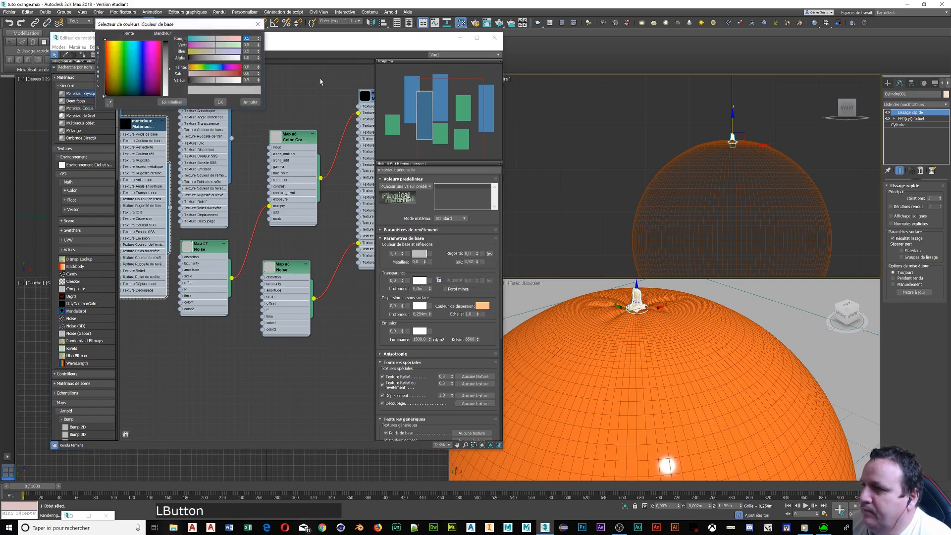
left_click(122, 56)
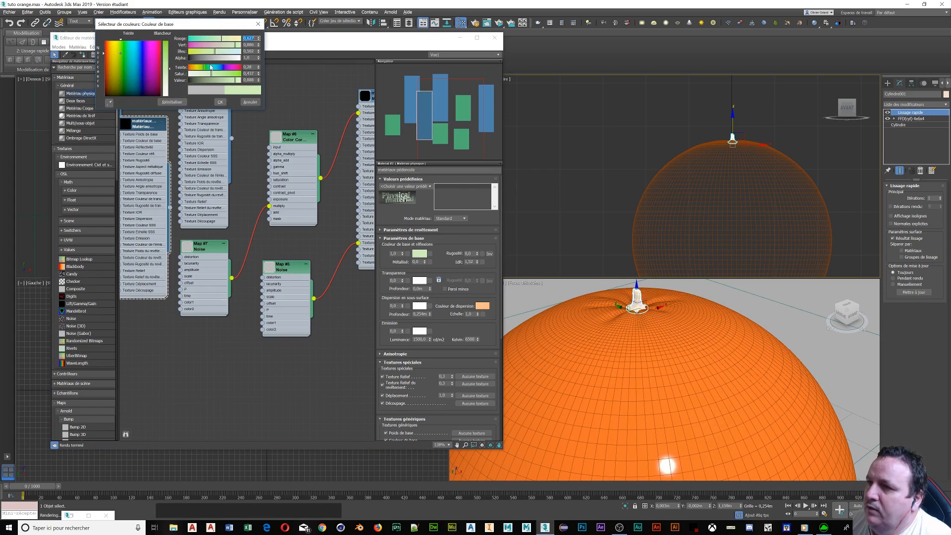
left_click_drag(209, 83, 198, 85)
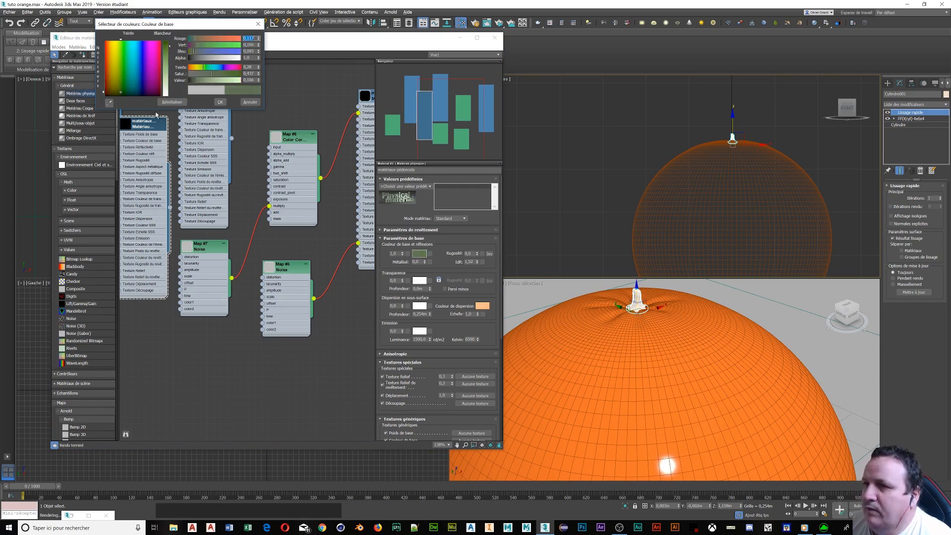
left_click(312, 85)
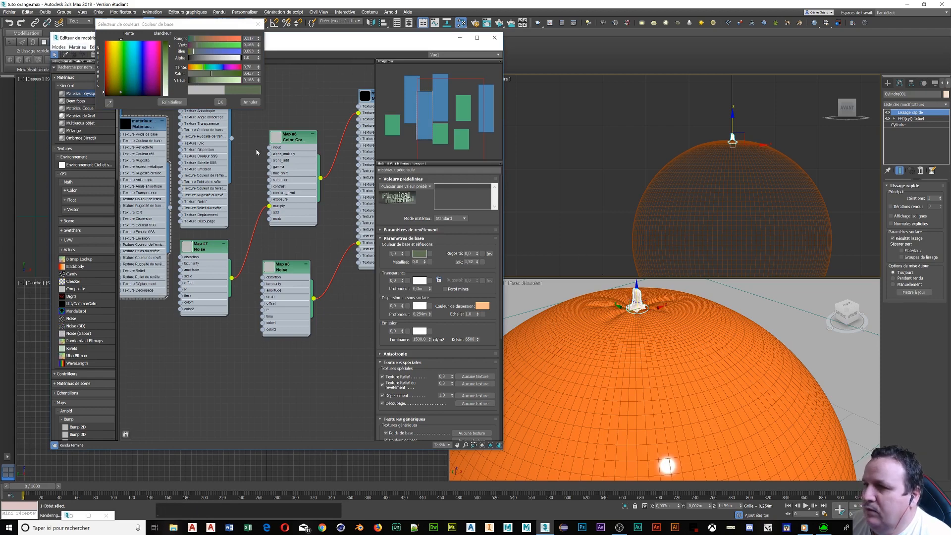
left_click(221, 102)
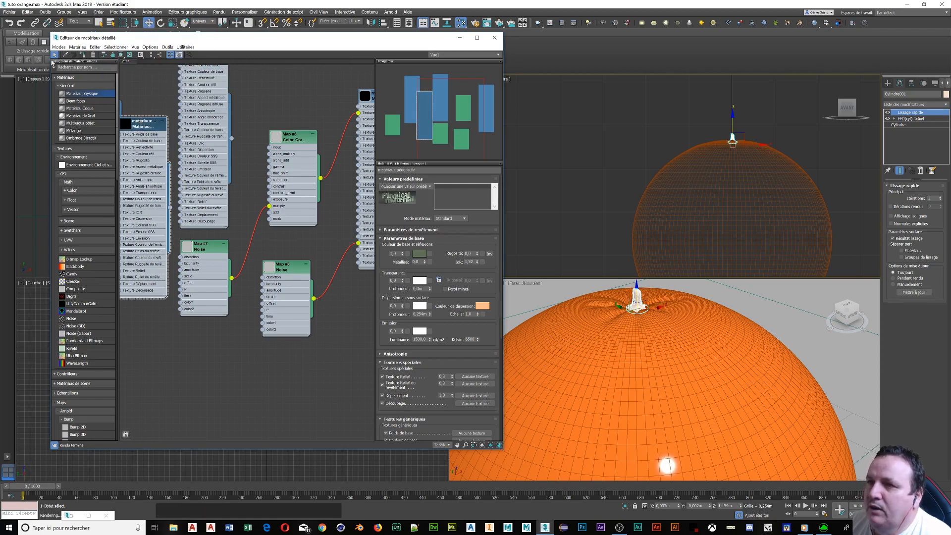
- Assign the green material to the stem, raise its roughness to about 0.3, and minimise the material editor
left_click(83, 55)
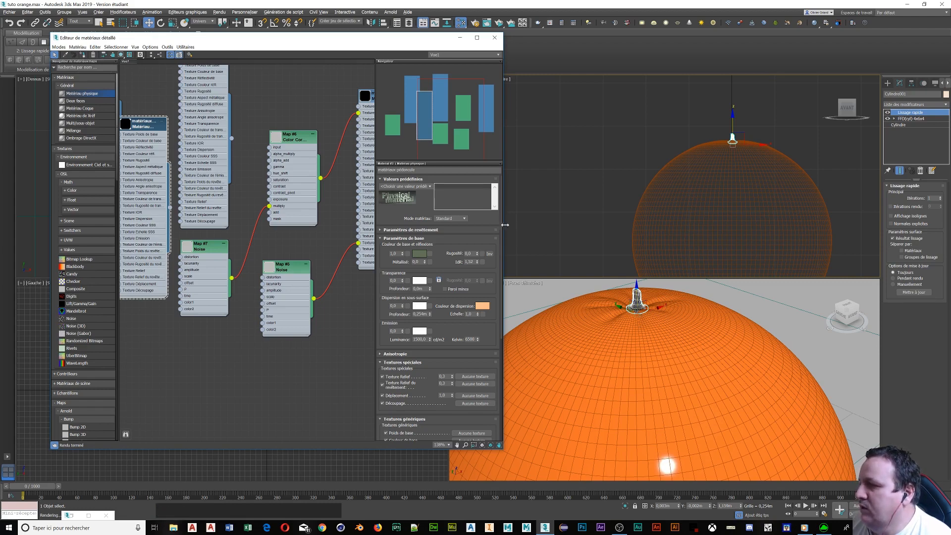
left_click_drag(478, 253, 474, 246)
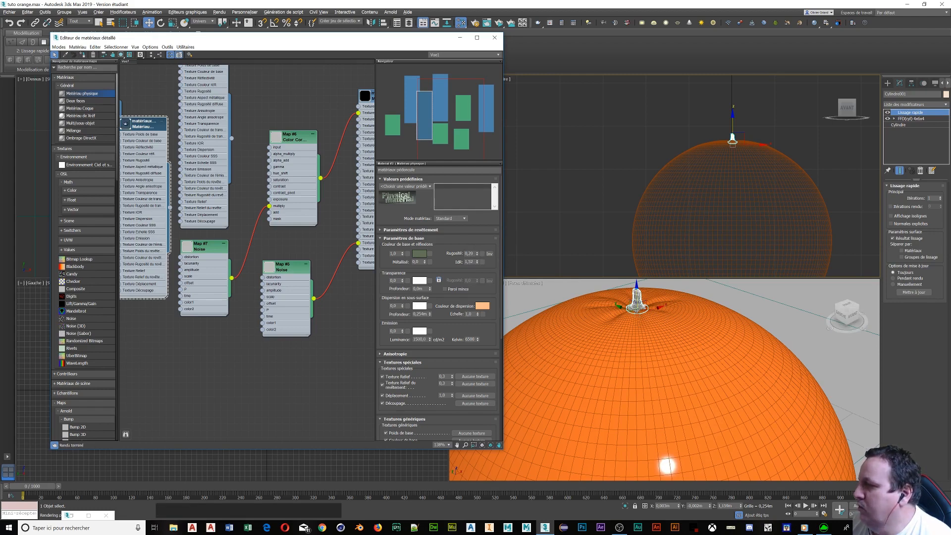
left_click(464, 39)
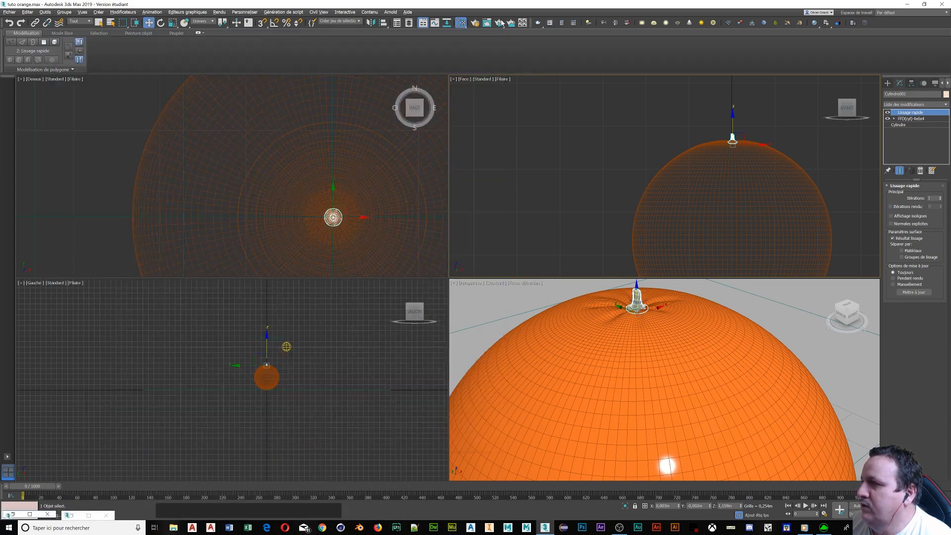
- Render an ActiveShade preview to check the stem on the orange, and frame the whole orange in the perspective view
left_click(500, 23)
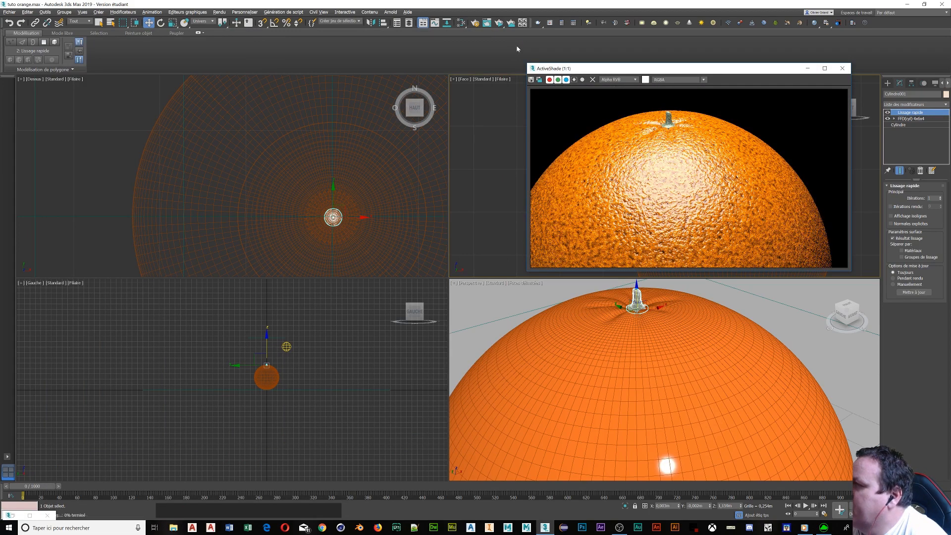
scroll(692, 345, "down", 5)
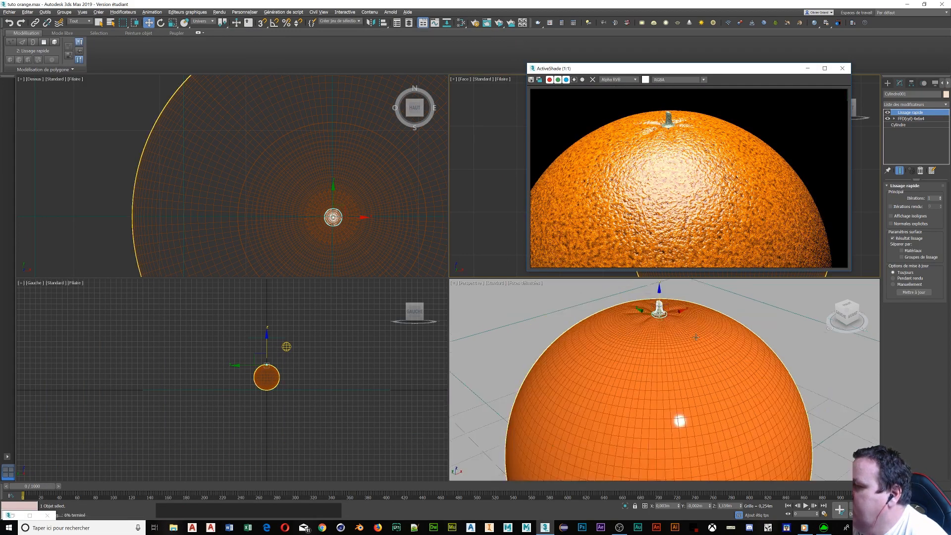
scroll(692, 345, "down", 2)
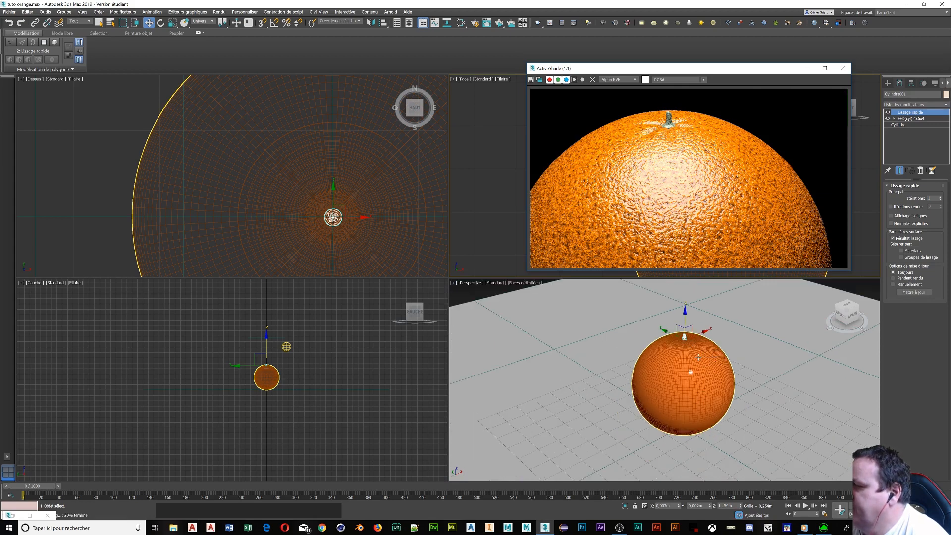
scroll(699, 357, "up", 2)
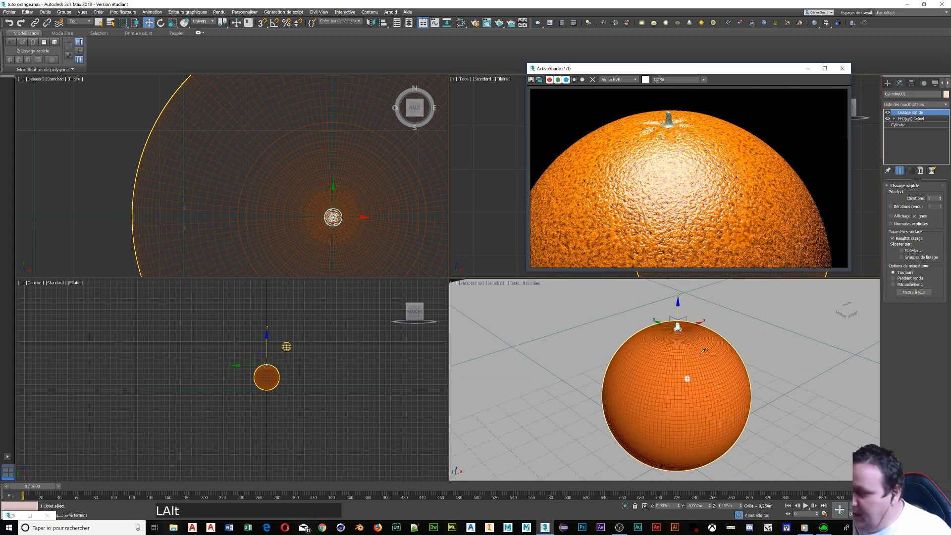
right_click(702, 318)
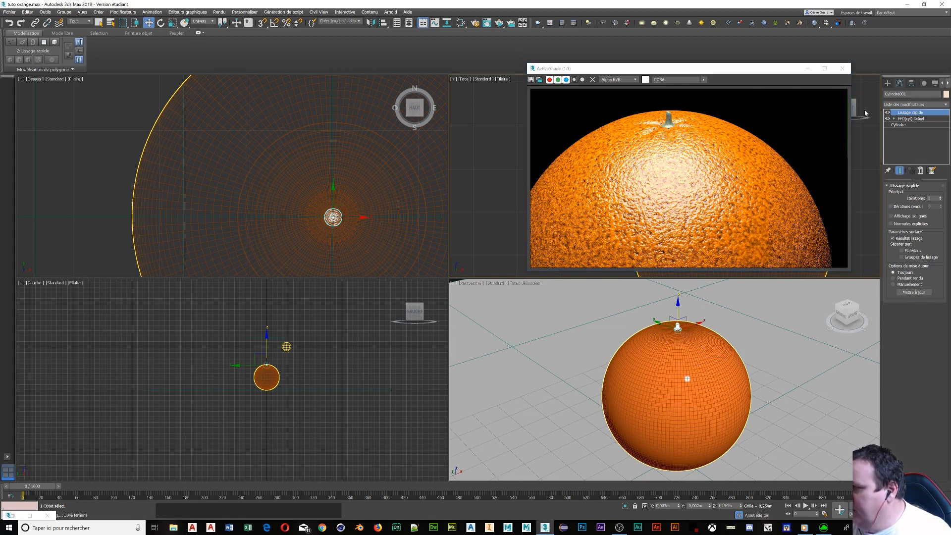
left_click(887, 89)
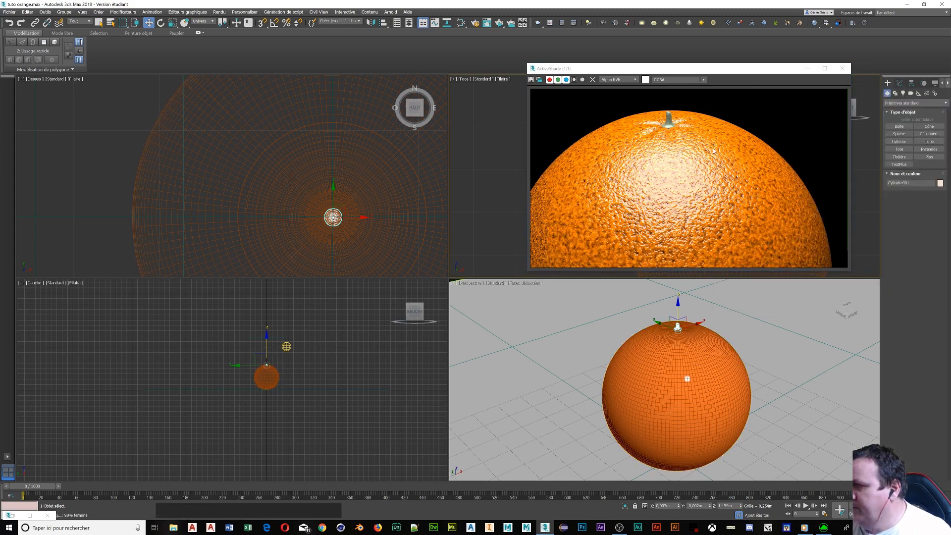
scroll(714, 151, "down", 1)
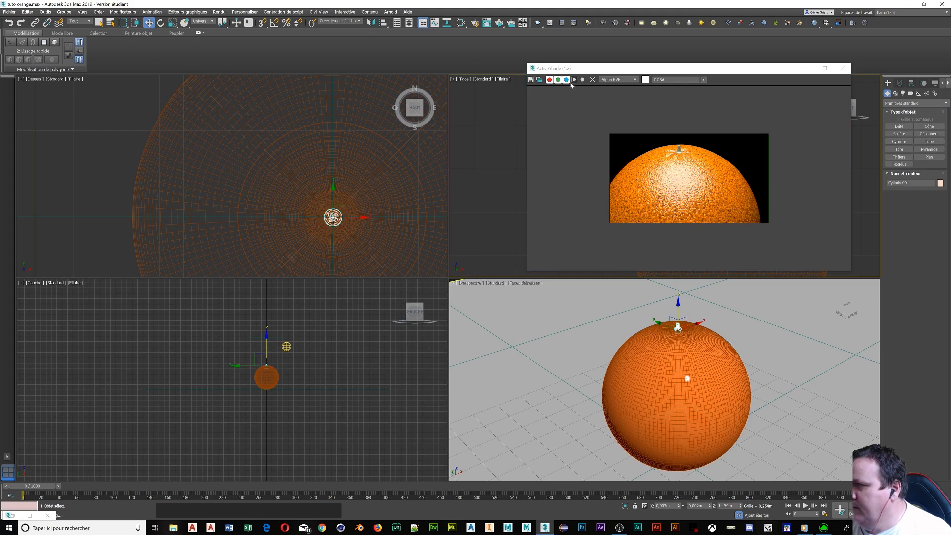
- Restart the ActiveShade preview from the wider perspective view and examine the whole orange with its stem
left_click(842, 68)
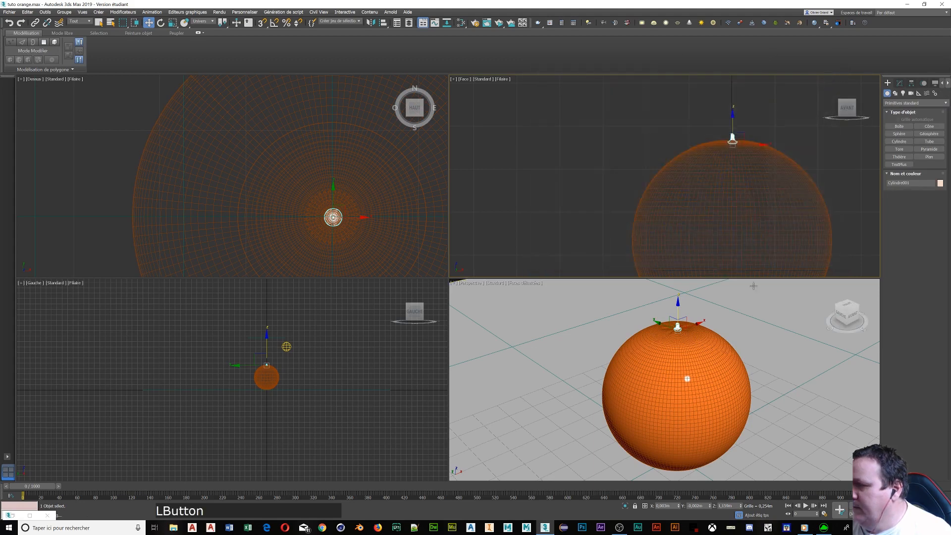
left_click(507, 25)
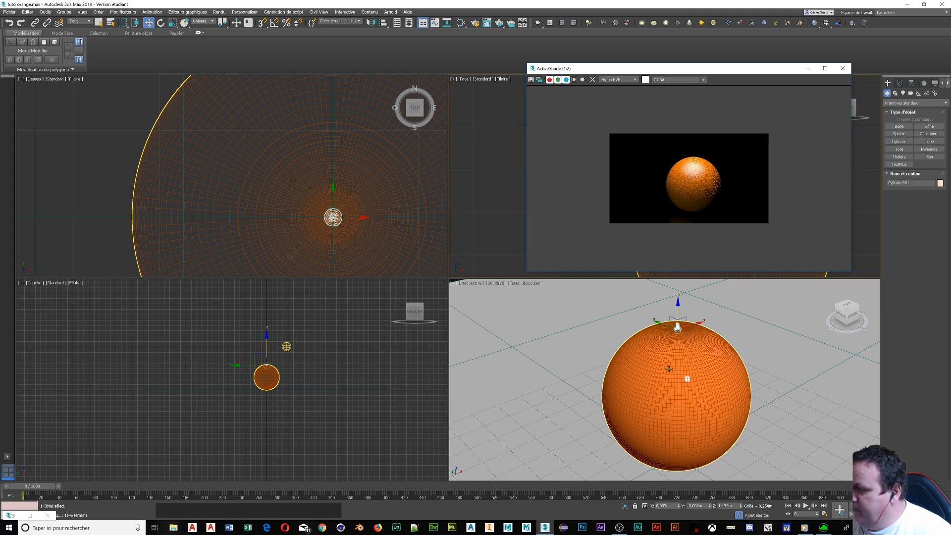
middle_click(669, 369)
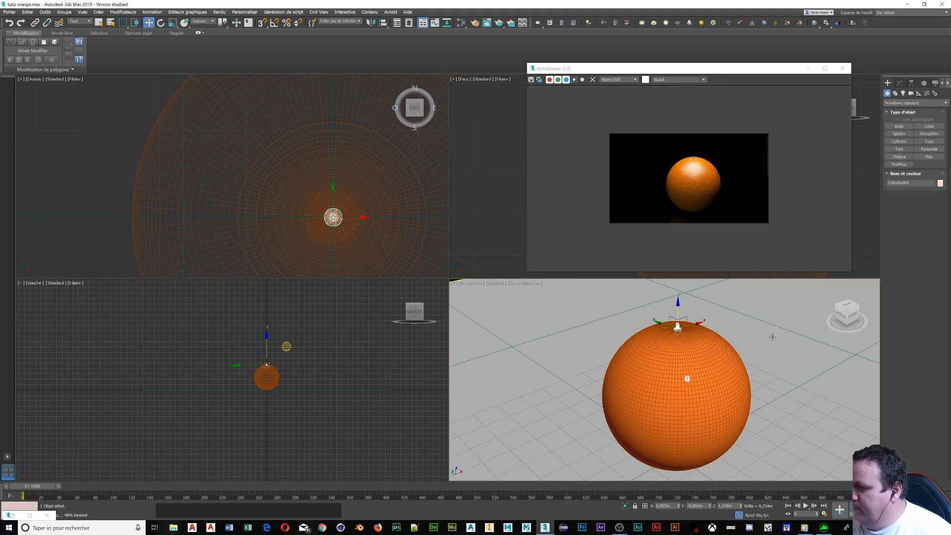
middle_click_drag(693, 353, 672, 331)
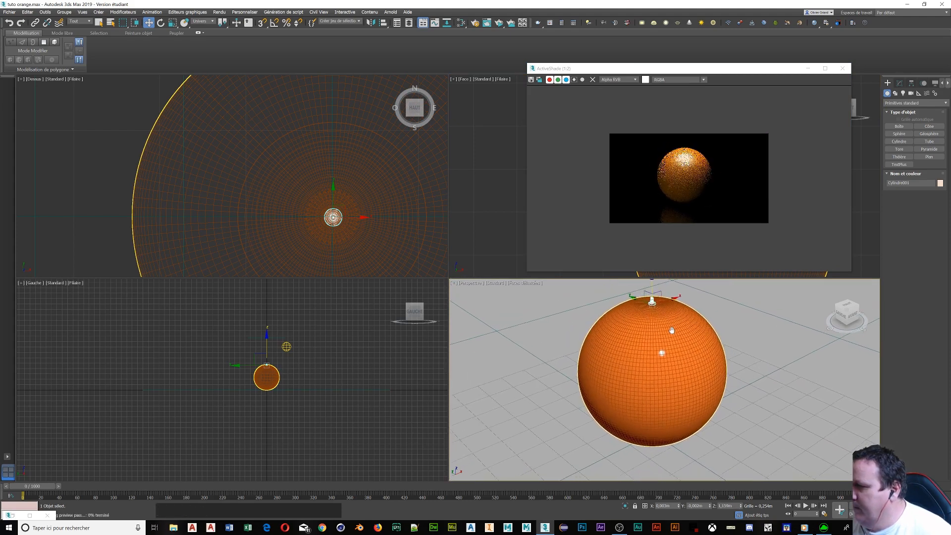
- Frame the whole orange from a slightly higher angle in the perspective view, checking the framing in the ActiveShade preview
scroll(677, 332, "down", 3)
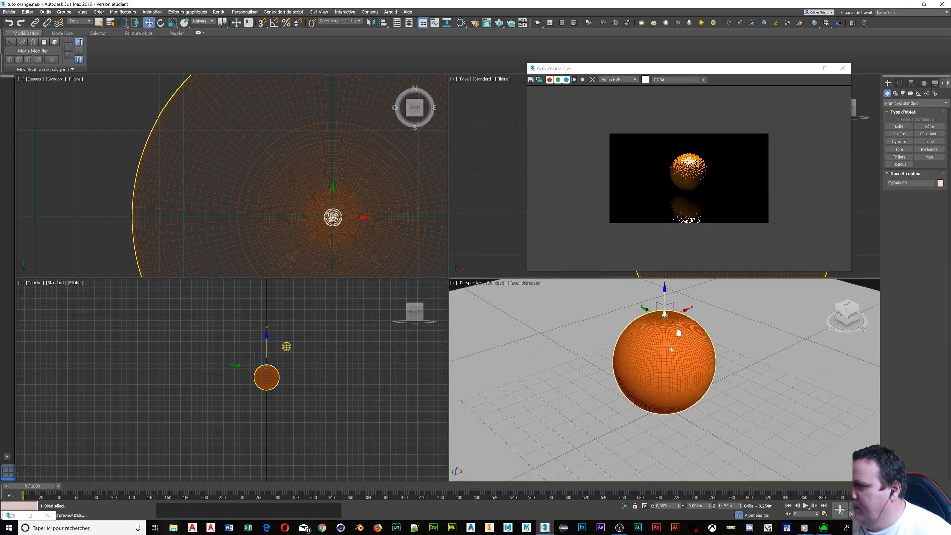
left_click(767, 315)
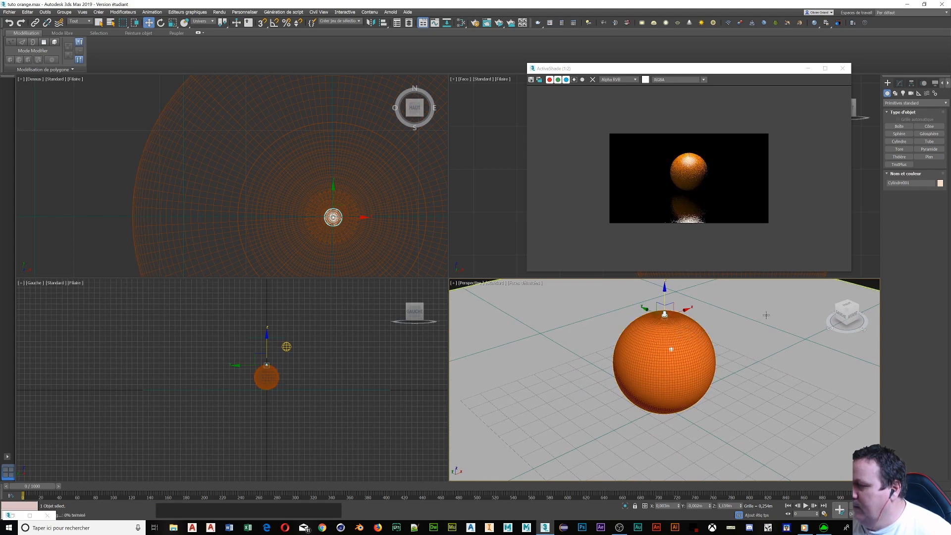
left_click(764, 295)
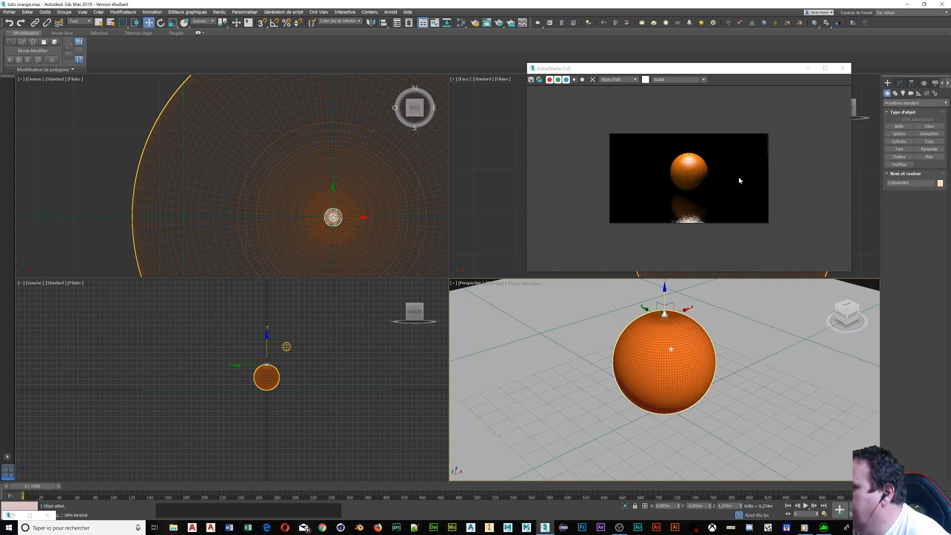
scroll(712, 342, "up", 3)
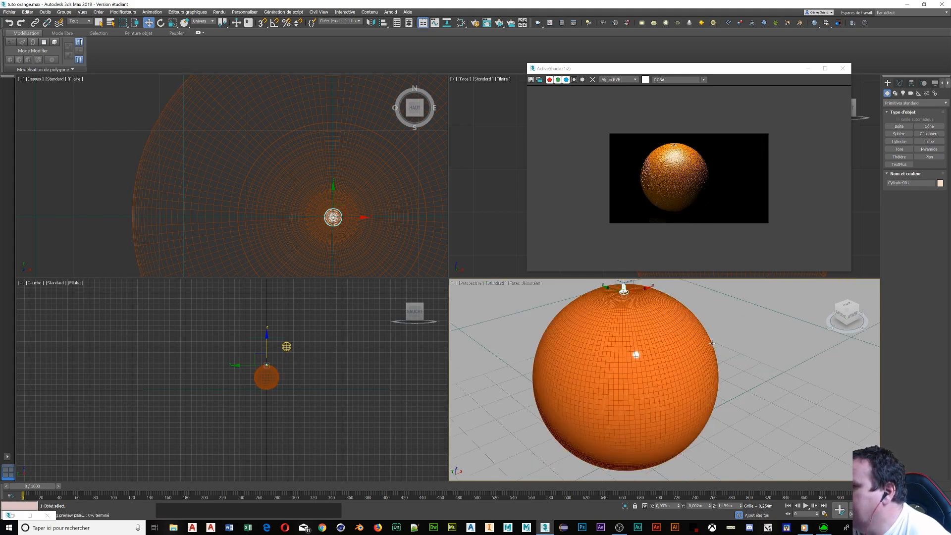
left_click(712, 341)
scroll(654, 343, "down", 2)
scroll(618, 331, "down", 1)
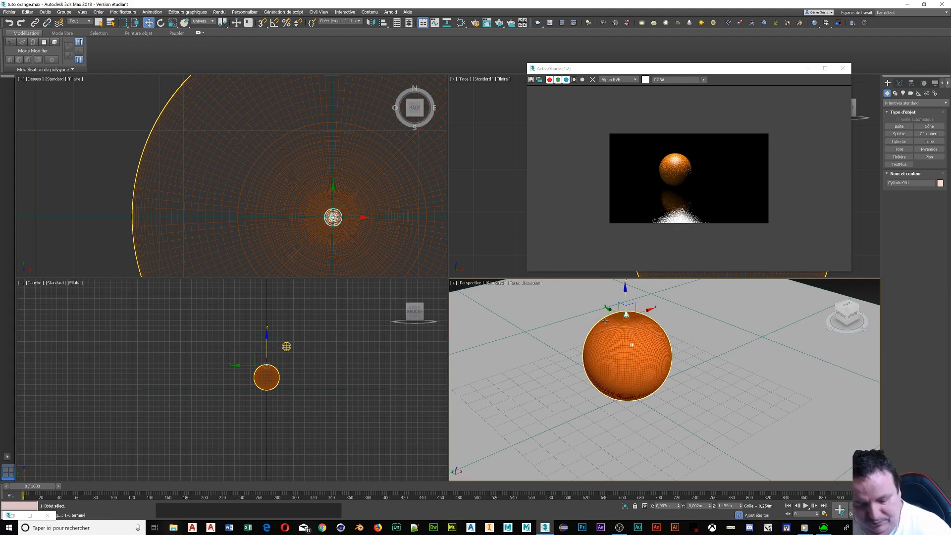
mouse_move(619, 330)
middle_mouse_down("alt")
mouse_move(642, 339)
mouse_move(614, 339)
middle_mouse_up("alt")
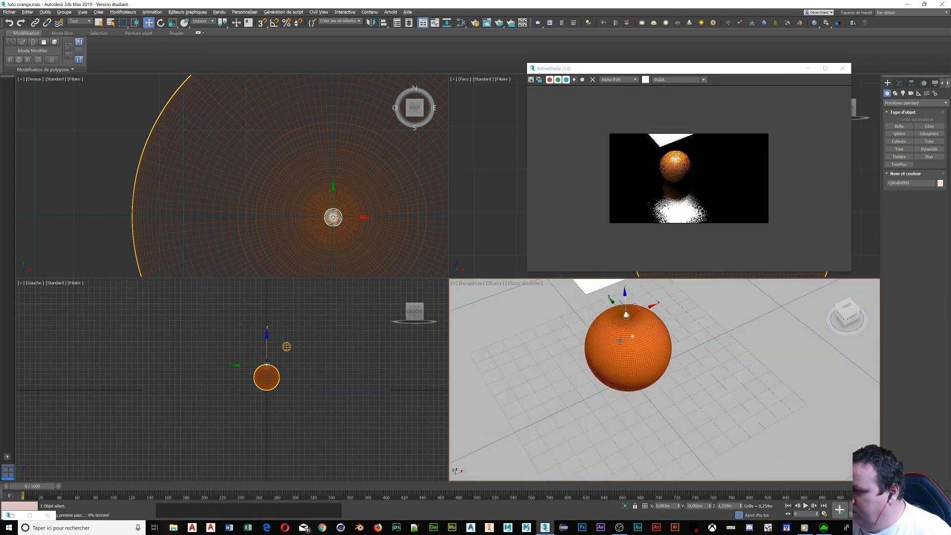
scroll(618, 337, "up", 2)
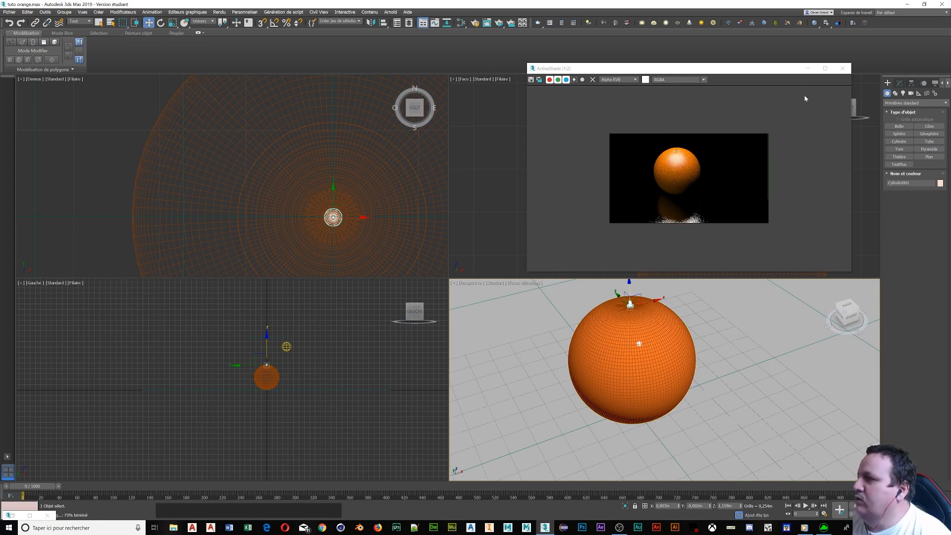
- Close the ActiveShade preview and set the render output size to 1920x1080 in the render setup
left_click(843, 68)
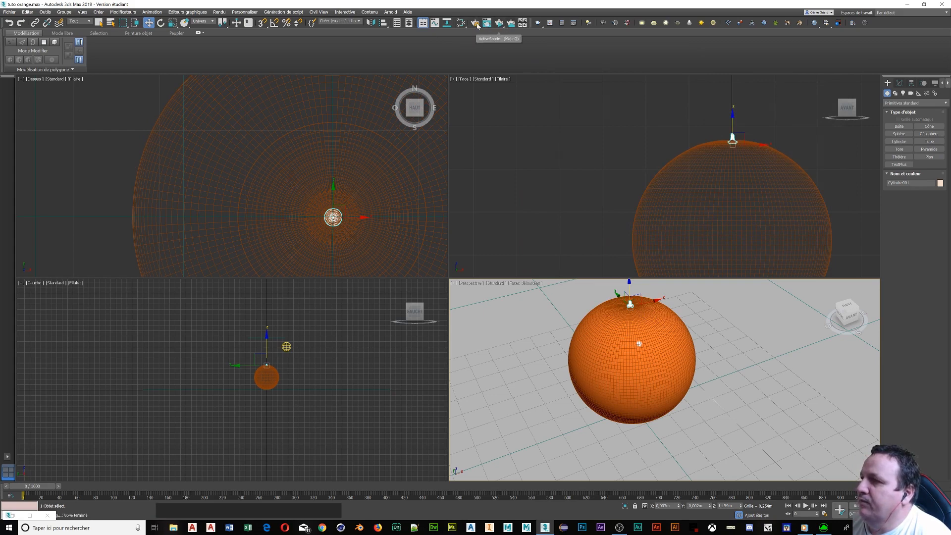
left_click(218, 12)
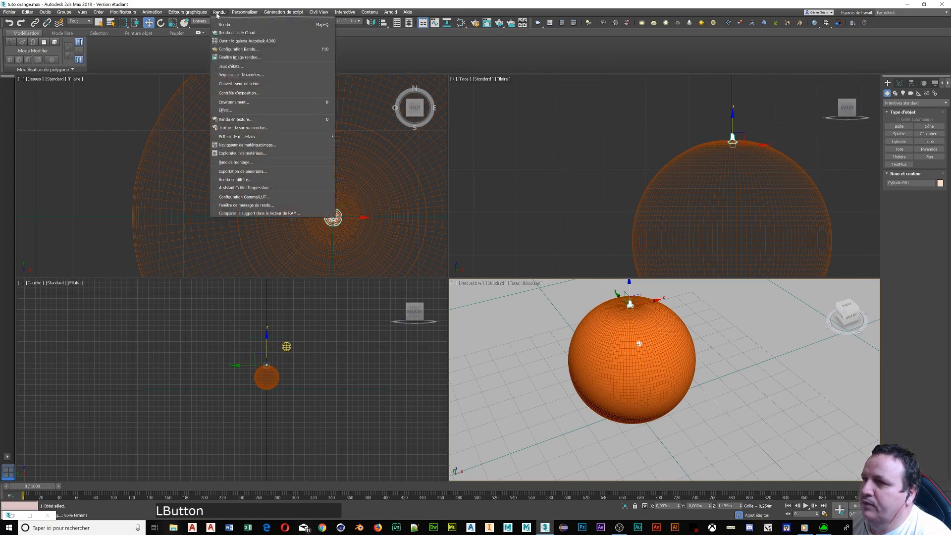
left_click(230, 50)
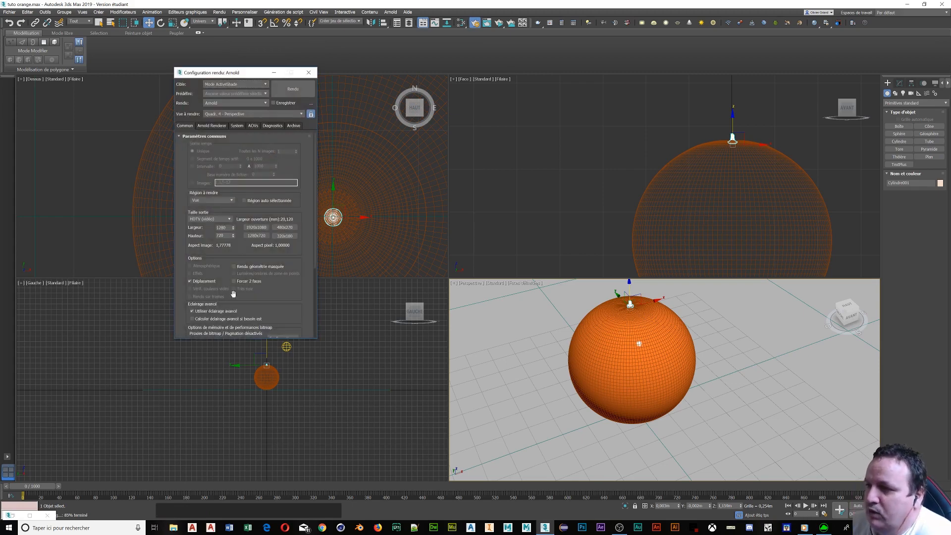
left_click(252, 228)
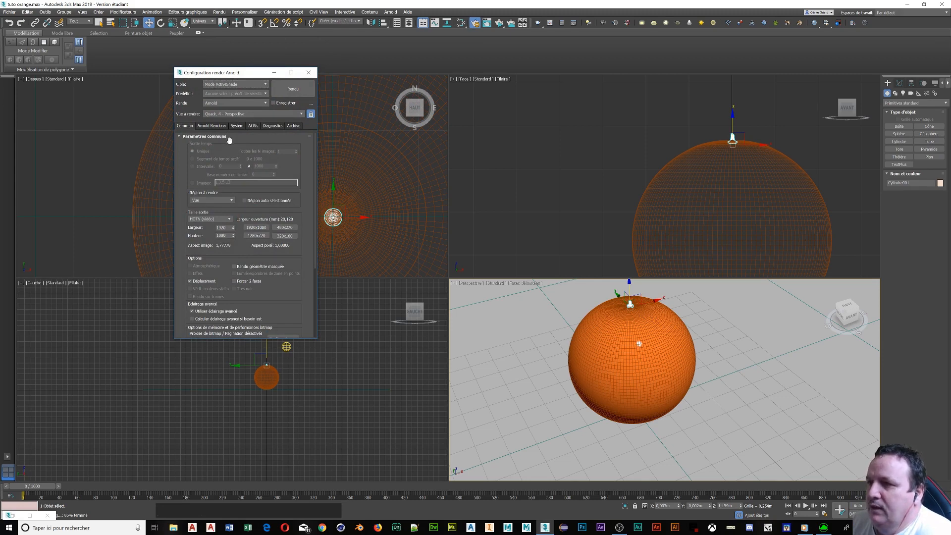
- Check the remaining common render settings, render the perspective view in ActiveShade mode, and move the preview window fully into view
scroll(234, 255, "down", 1)
scroll(235, 254, "down", 4)
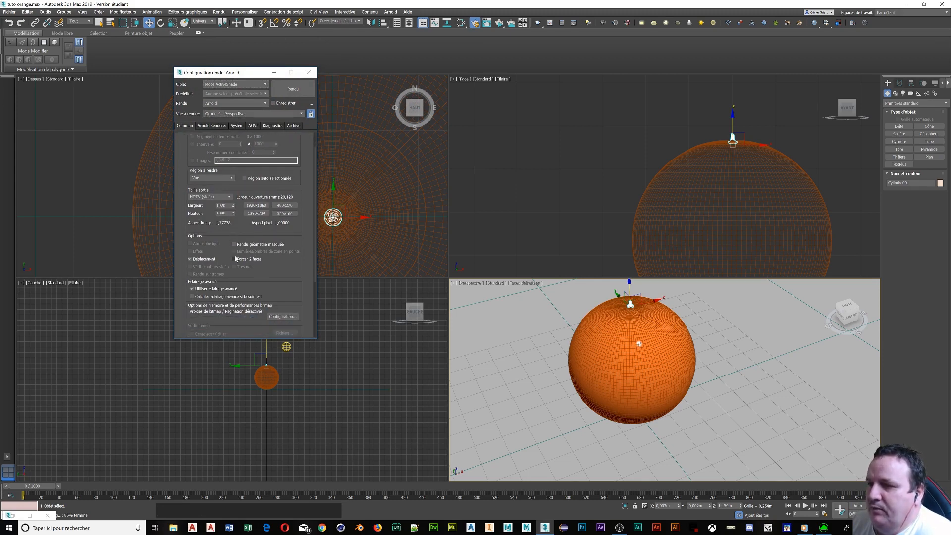
scroll(235, 255, "down", 1)
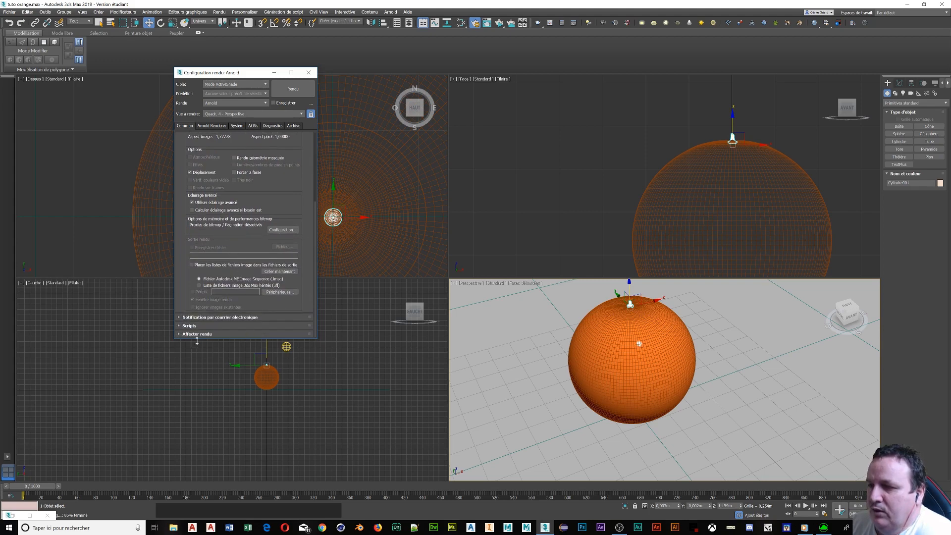
scroll(214, 266, "up", 1)
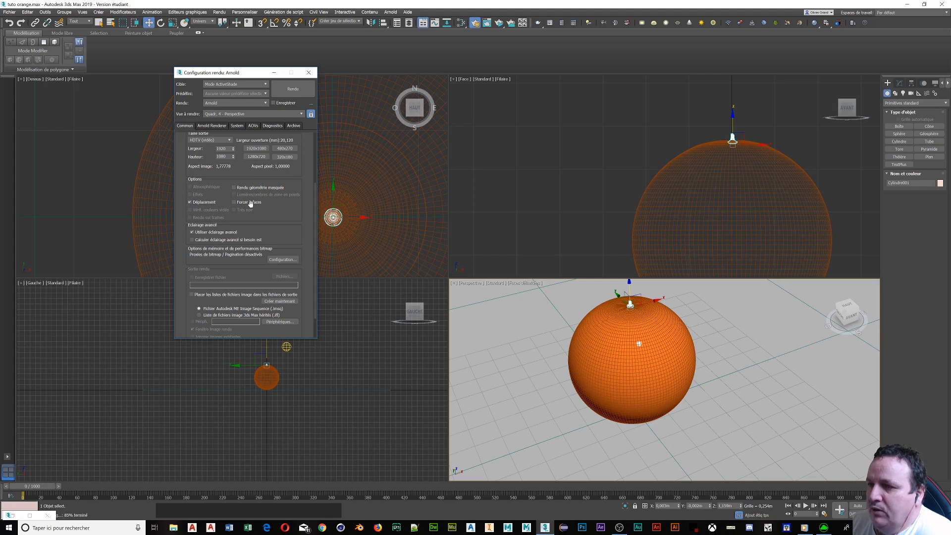
scroll(245, 199, "up", 2)
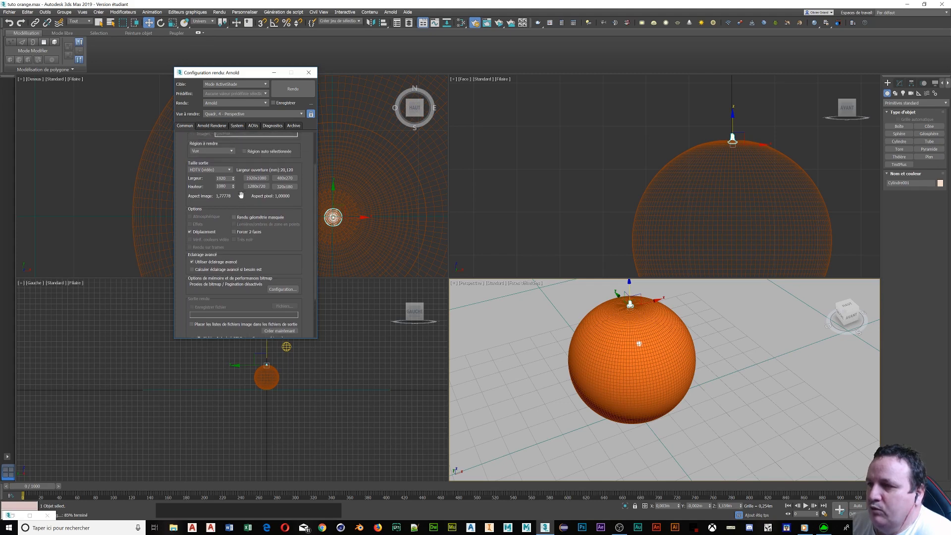
scroll(241, 195, "up", 1)
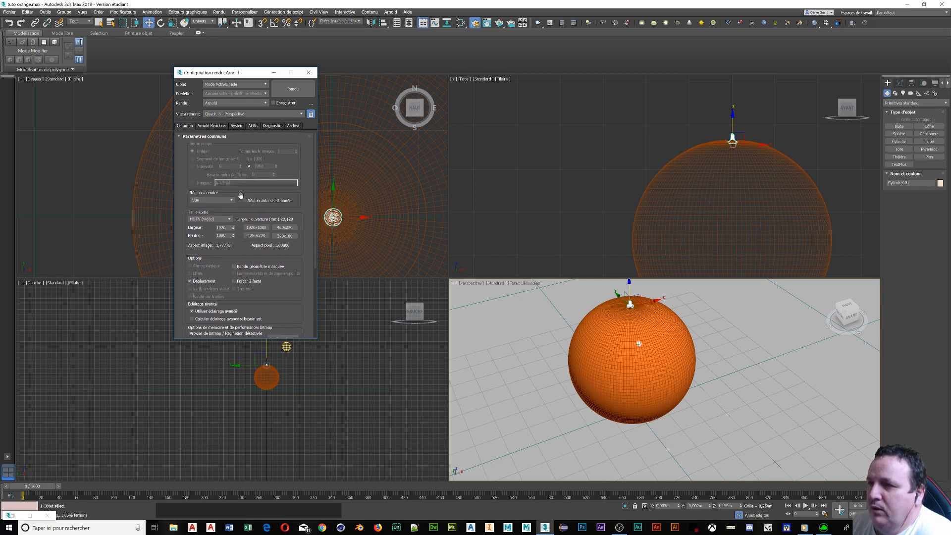
left_click(292, 89)
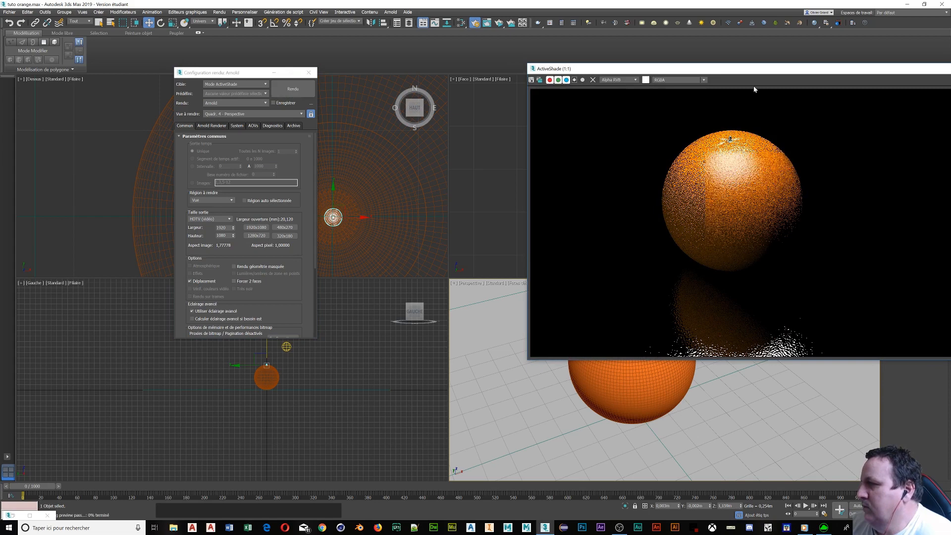
left_click_drag(799, 70, 682, 53)
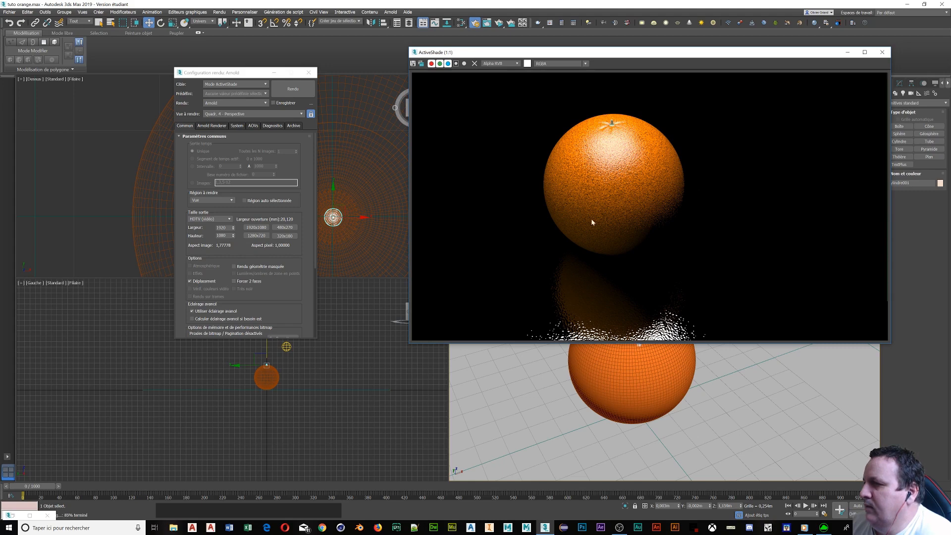
- Examine the peel texture, highlight and stem up close in the ActiveShade preview, and return it to 1:1 scale
scroll(610, 203, "up", 2)
scroll(610, 205, "down", 2)
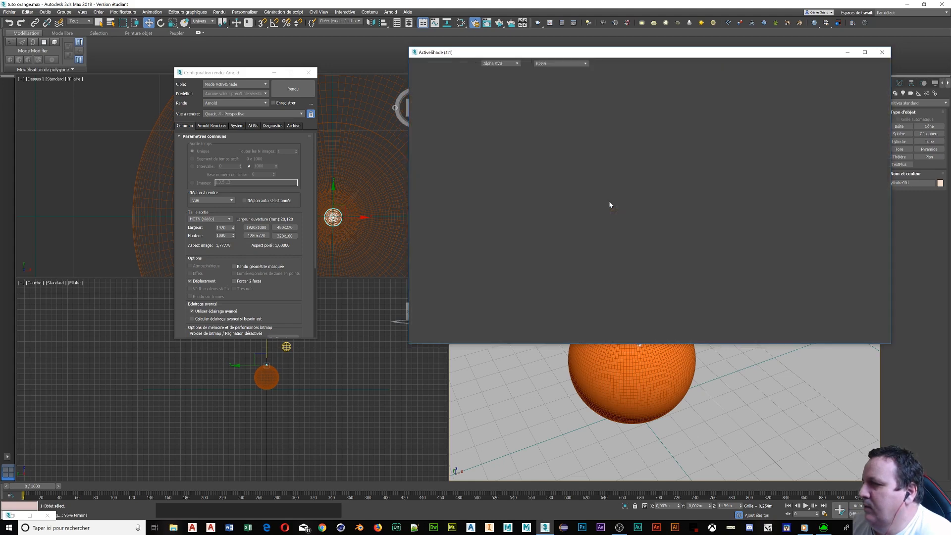
scroll(610, 204, "up", 1)
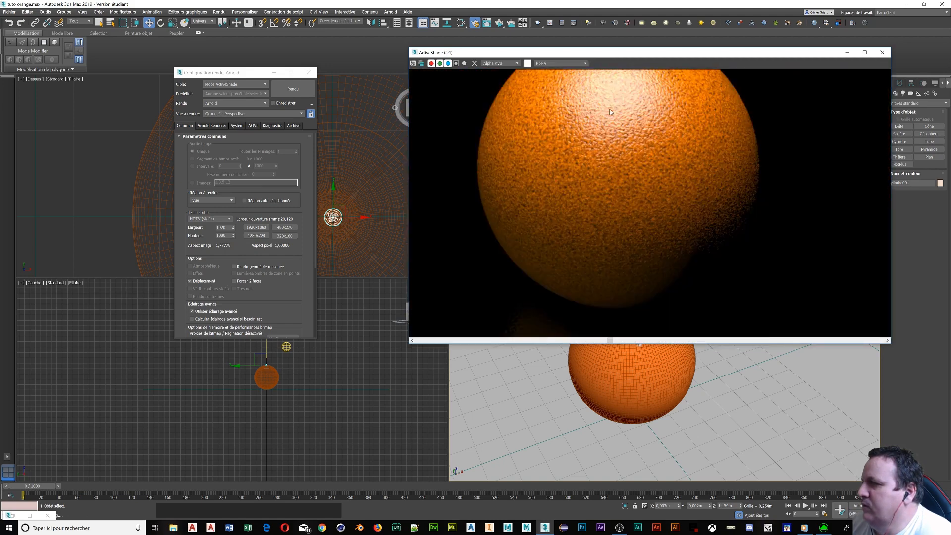
middle_click_drag(610, 112, 625, 164)
scroll(626, 158, "down", 3)
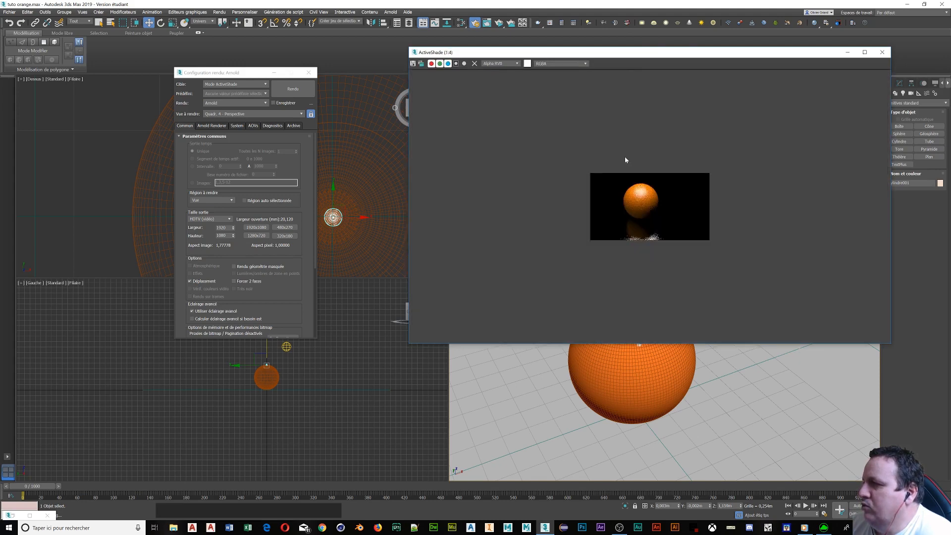
scroll(632, 179, "up", 2)
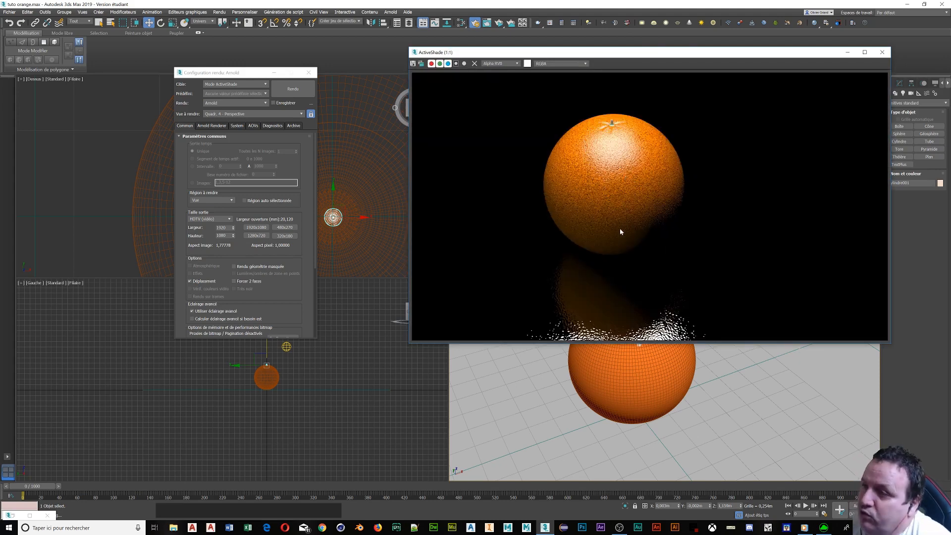
- Review the Arnold sampling settings, the common output options and the assigned renderers in the render setup
left_click(216, 125)
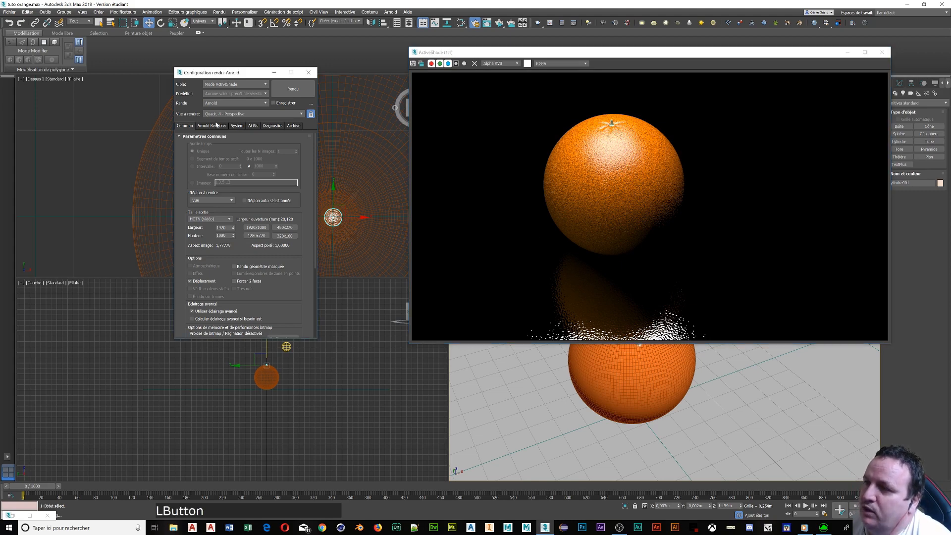
left_click(215, 126)
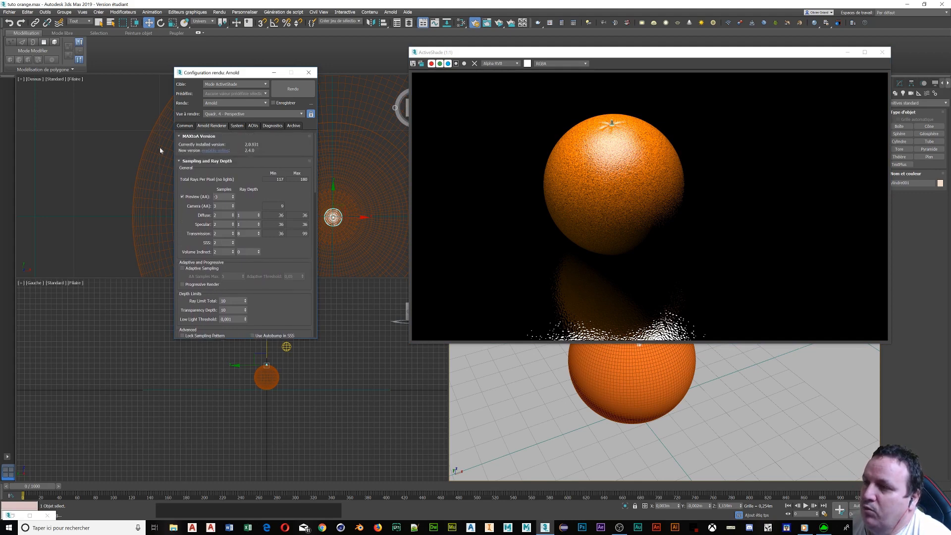
left_click(185, 126)
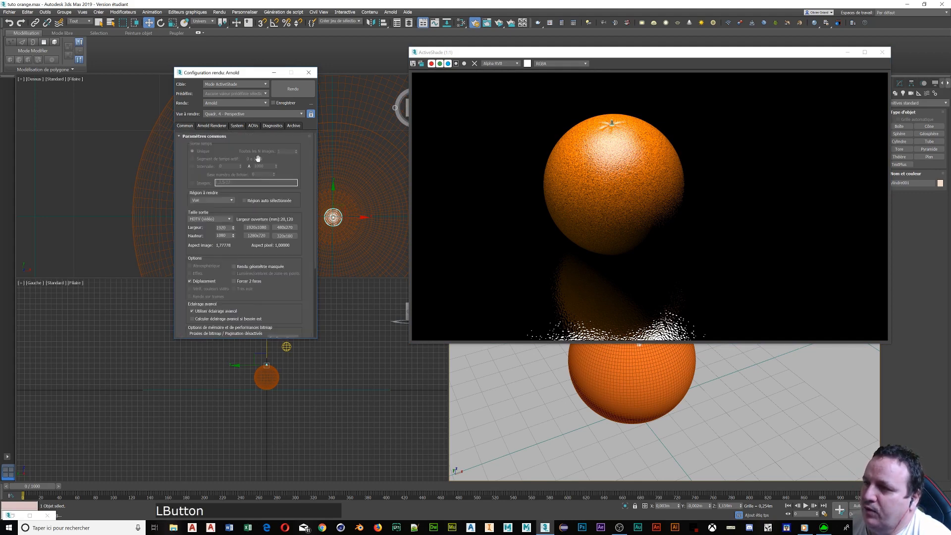
scroll(263, 208, "down", 3)
scroll(262, 213, "down", 5)
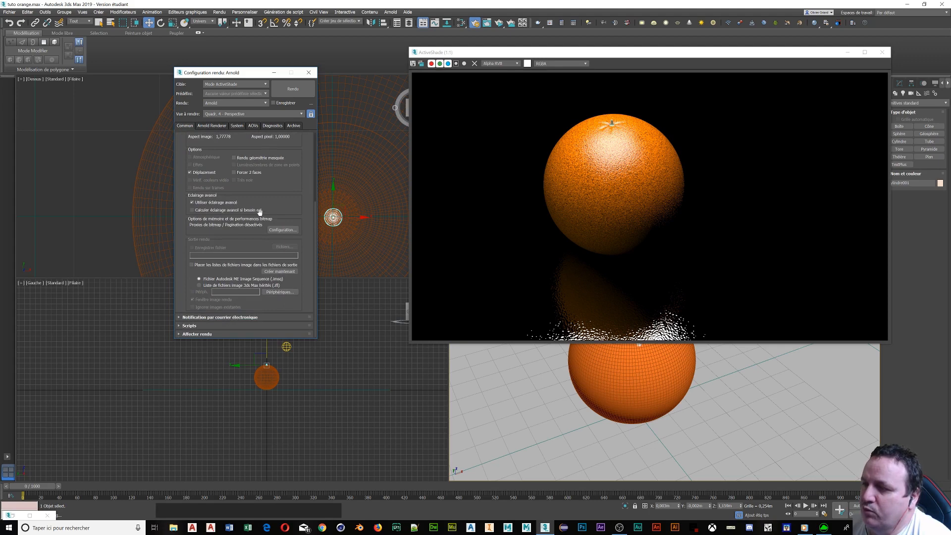
left_click(200, 333)
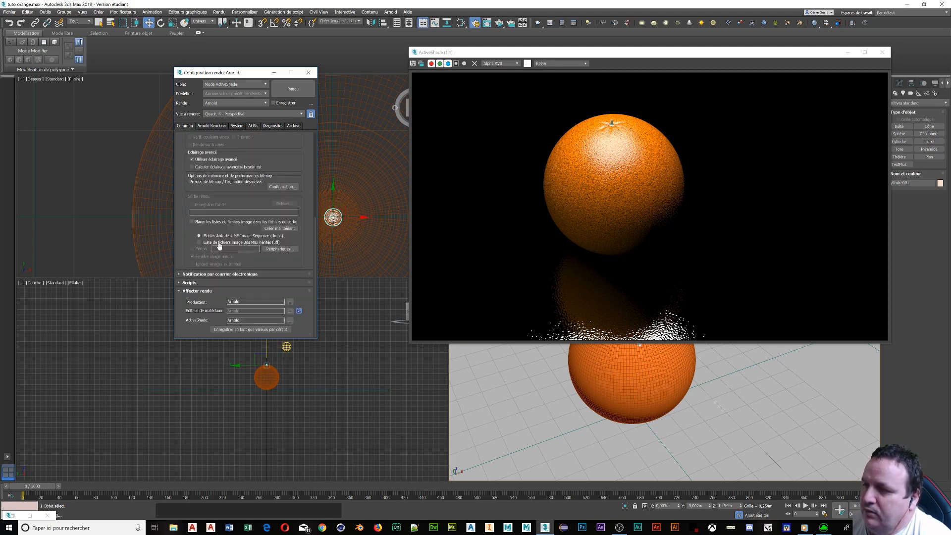
scroll(221, 246, "up", 1)
scroll(222, 247, "up", 4)
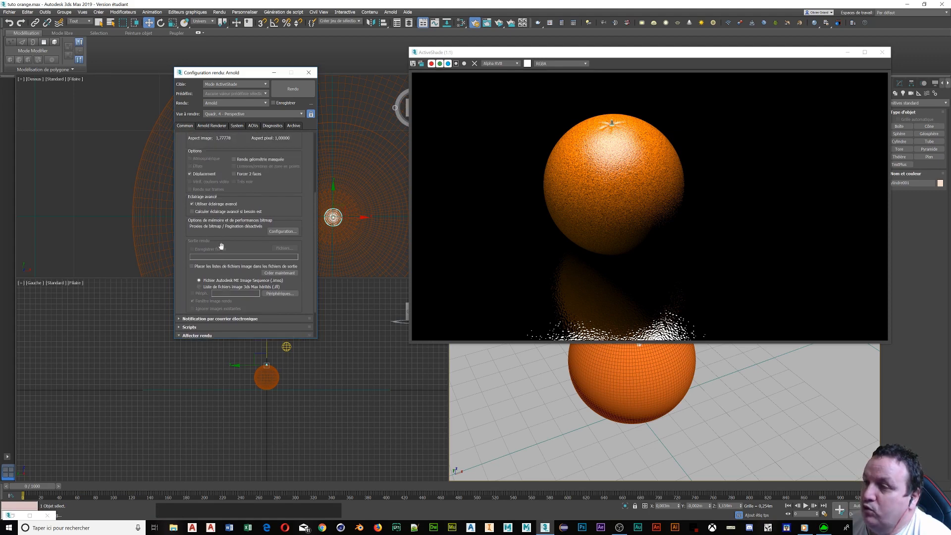
scroll(222, 248, "up", 4)
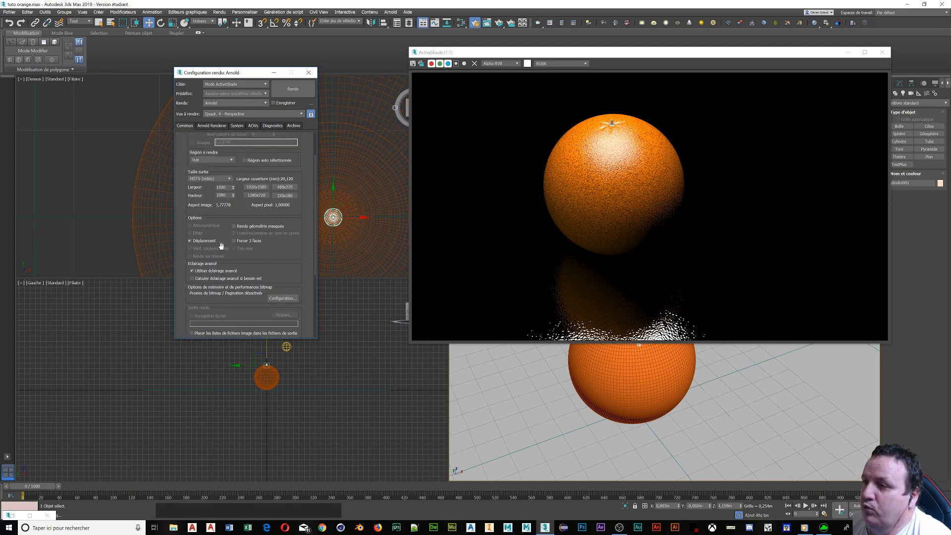